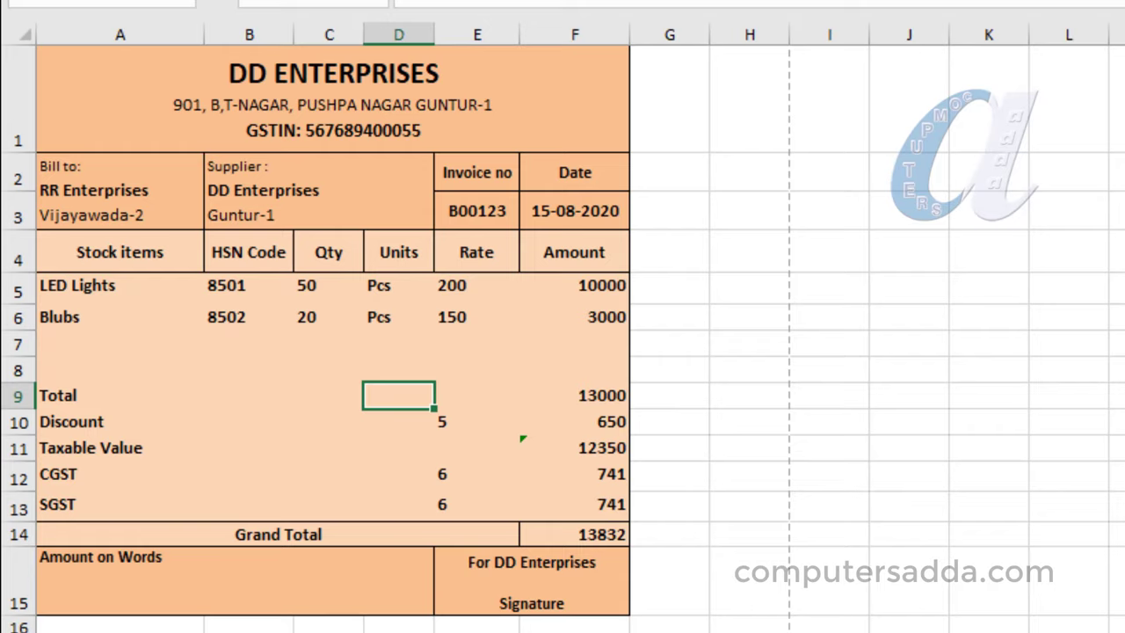
Inspect columns B through F of the finished sample invoice.
{"action": "left_click", "coordinate": [988, 182]}
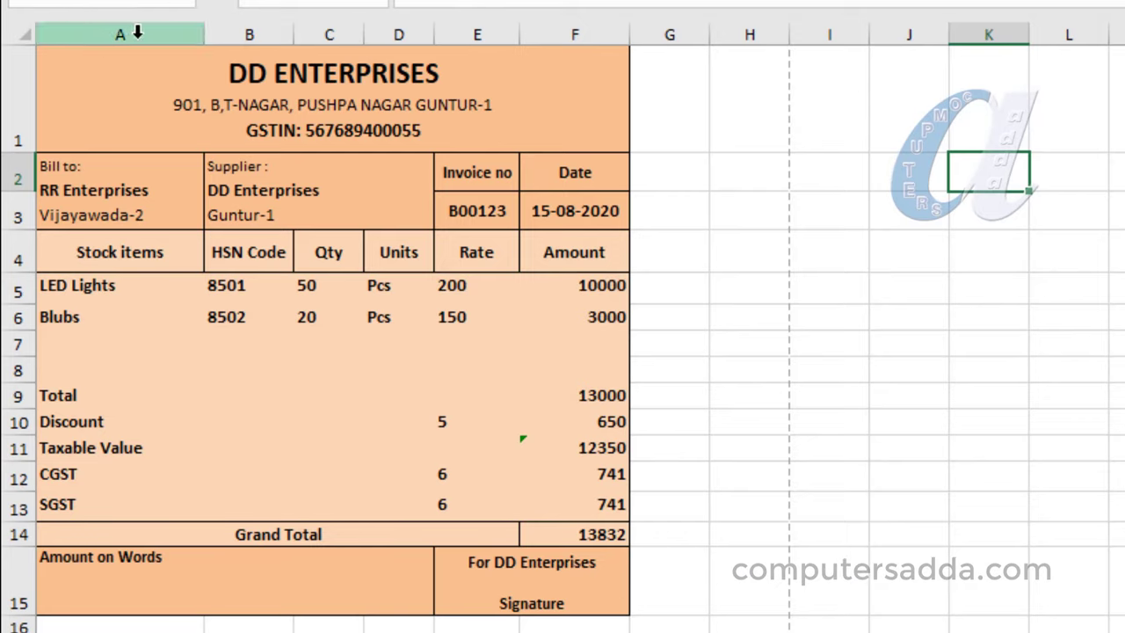
{"action": "left_click", "coordinate": [244, 32]}
{"action": "left_click", "coordinate": [332, 26]}
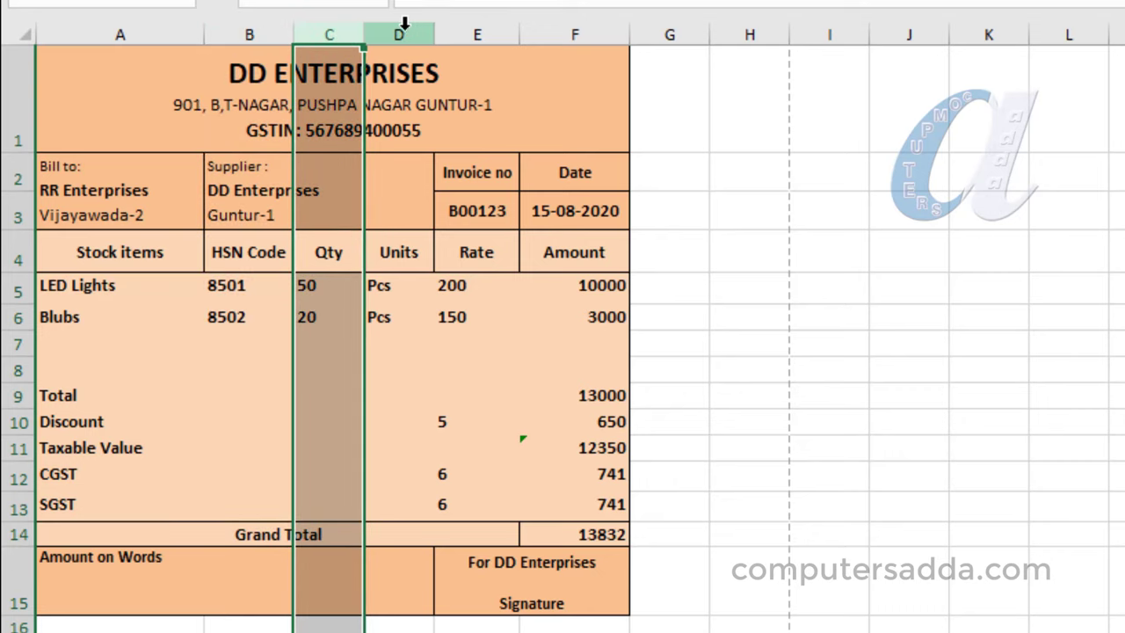
{"action": "left_click", "coordinate": [404, 27]}
{"action": "left_click", "coordinate": [473, 27]}
{"action": "left_click", "coordinate": [565, 28]}
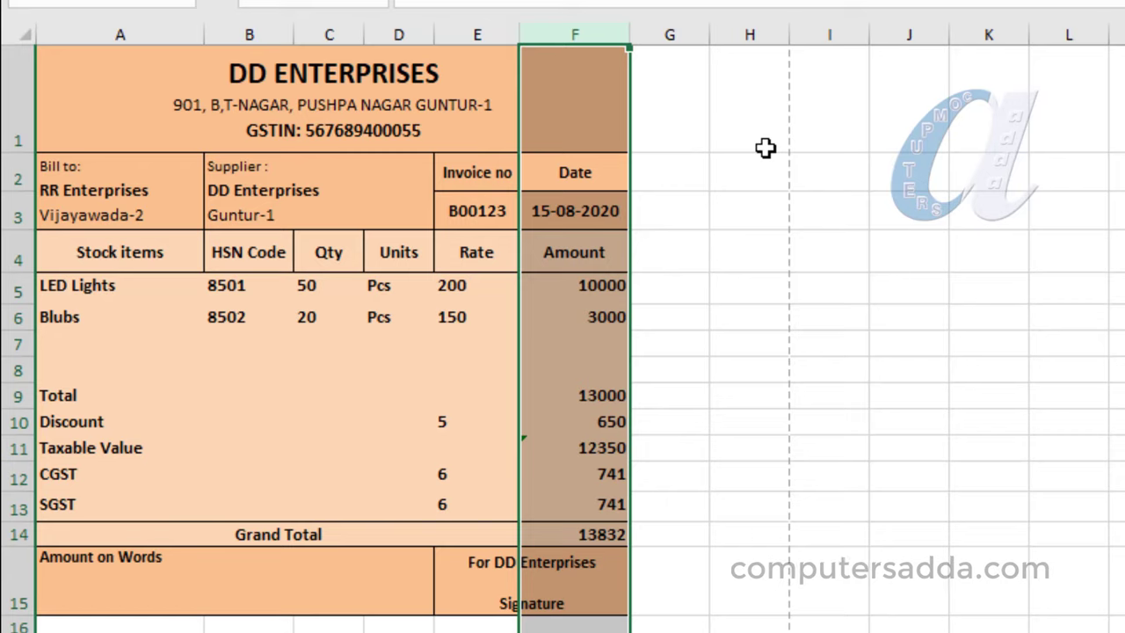
Inspect the Supplier and Bill to blocks and the column heading cells of the sample invoice.
{"action": "left_click", "coordinate": [370, 208]}
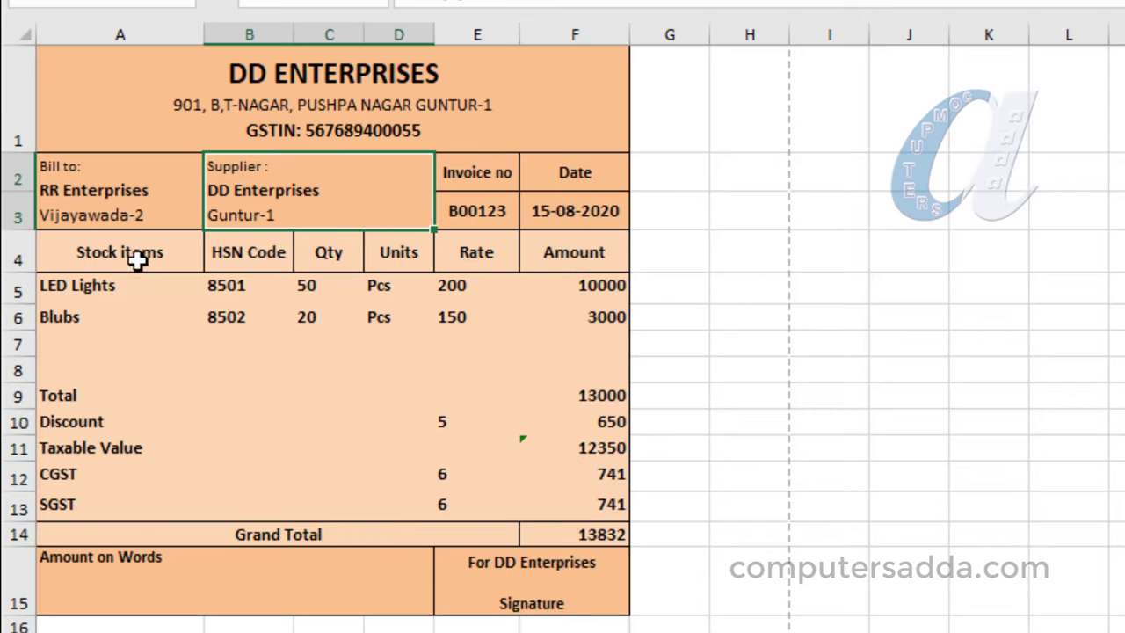
{"action": "left_click_drag", "start_coordinate": [117, 199], "coordinate": [118, 259]}
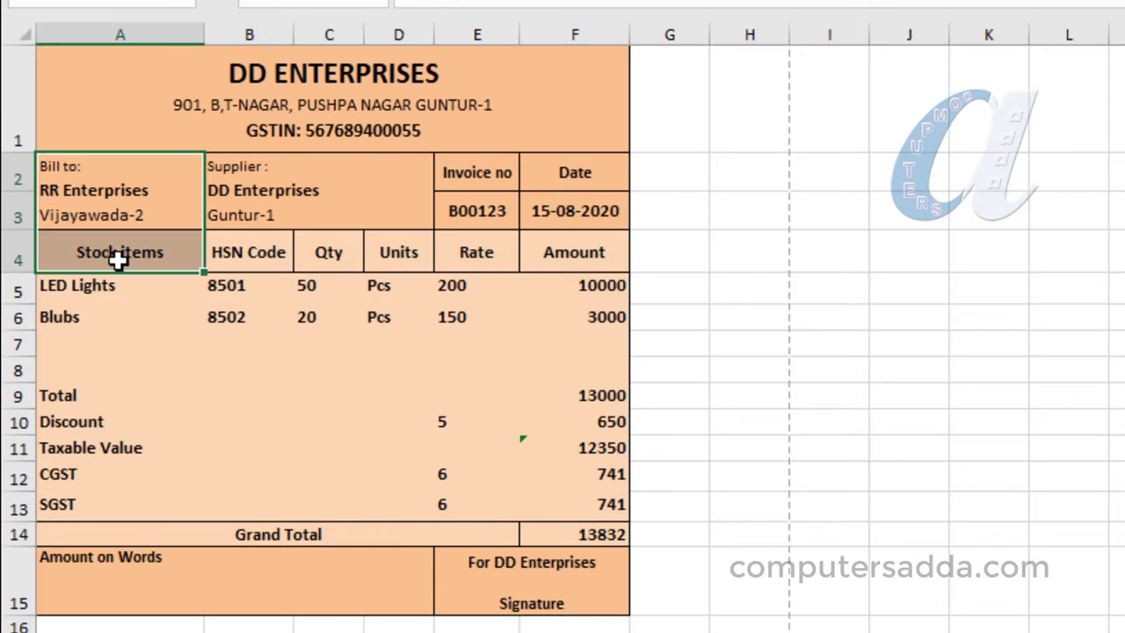
{"action": "left_click", "coordinate": [226, 254]}
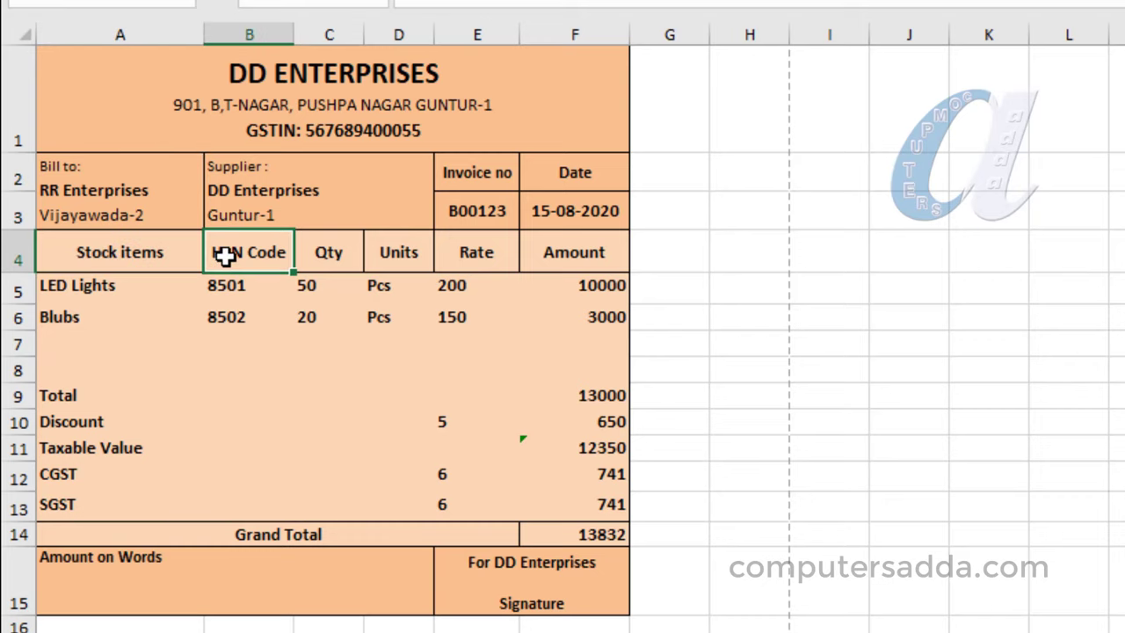
{"action": "left_click", "coordinate": [328, 255]}
{"action": "left_click", "coordinate": [390, 256]}
{"action": "left_click", "coordinate": [466, 256]}
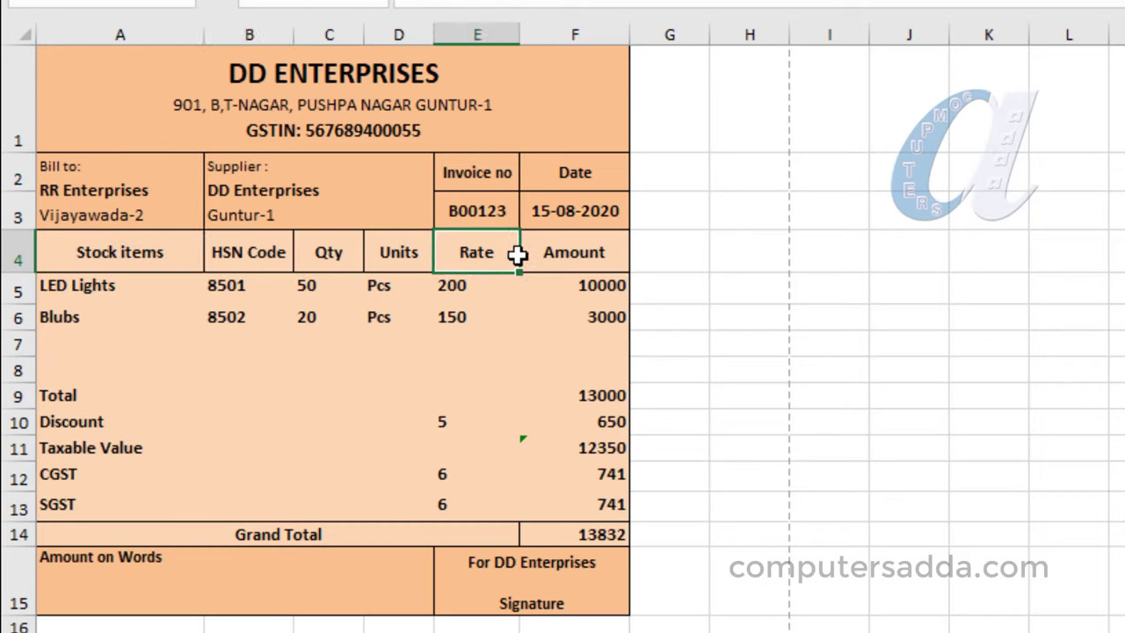
{"action": "left_click", "coordinate": [556, 255]}
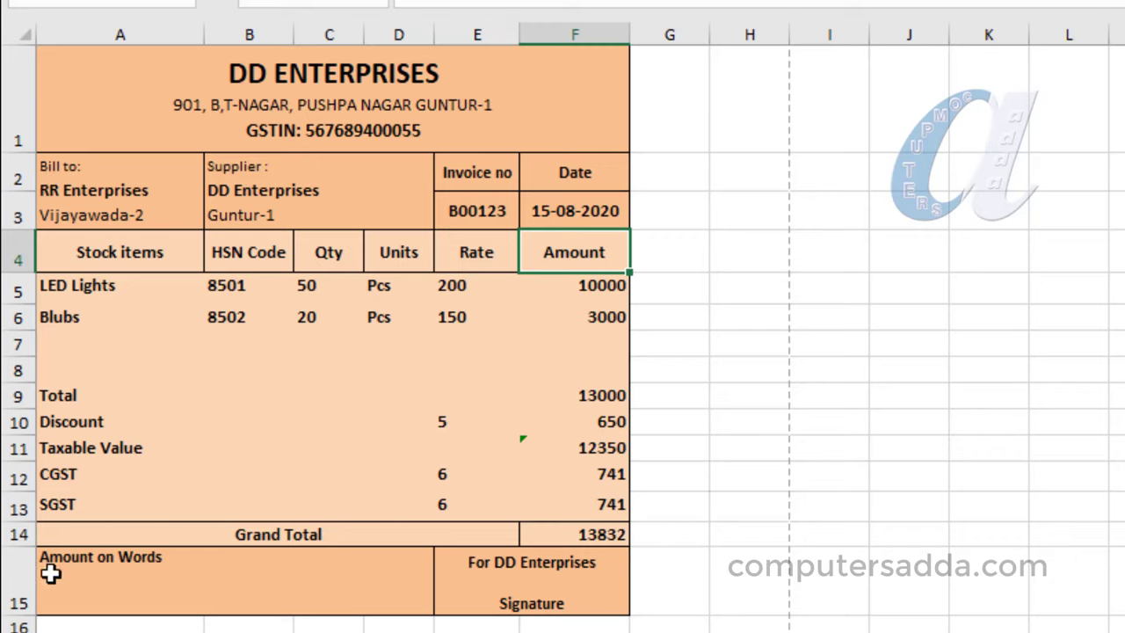
Inspect the merged title, Bill to, invoice number and date cells of the sample invoice.
{"action": "left_click", "coordinate": [95, 113]}
{"action": "left_click", "coordinate": [76, 206]}
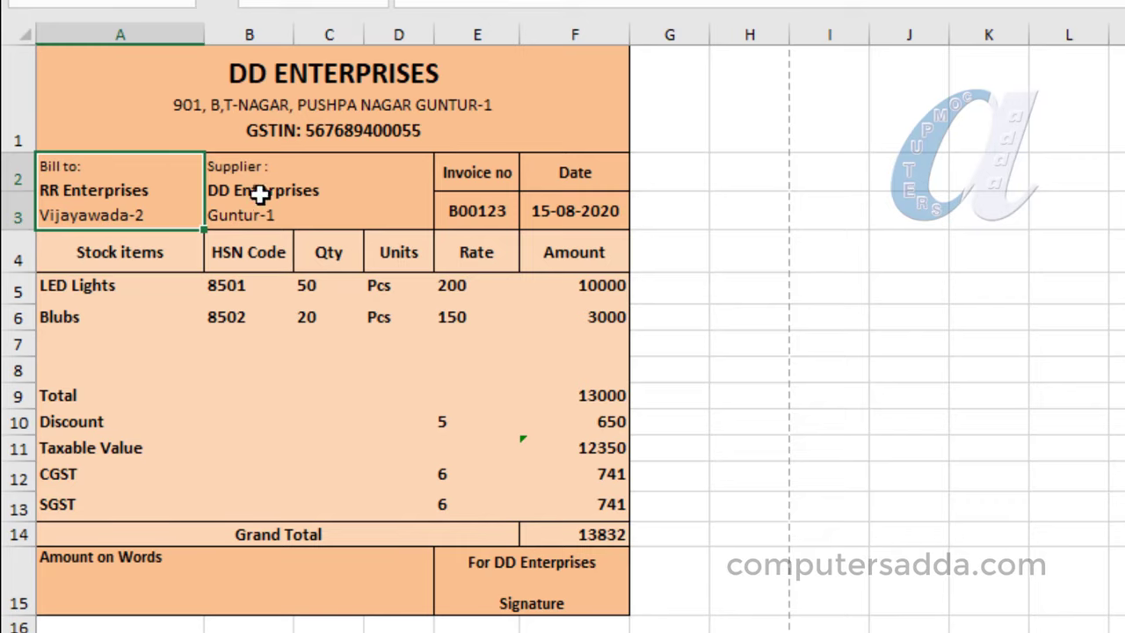
{"action": "left_click_drag", "start_coordinate": [76, 197], "coordinate": [568, 202]}
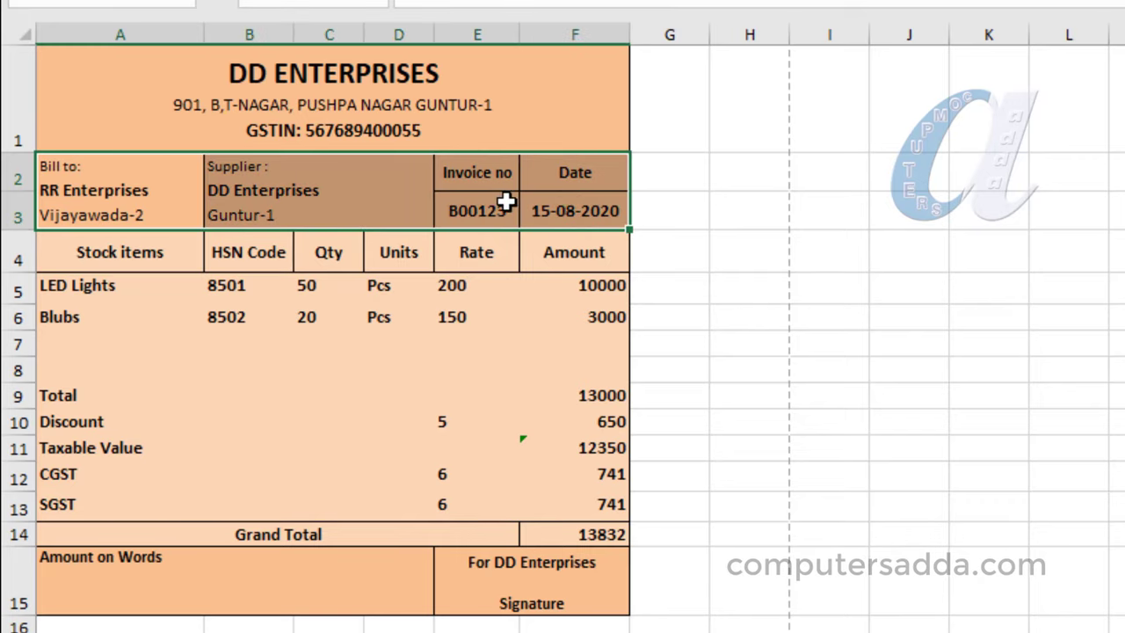
{"action": "left_click", "coordinate": [458, 191]}
{"action": "left_click", "coordinate": [467, 213]}
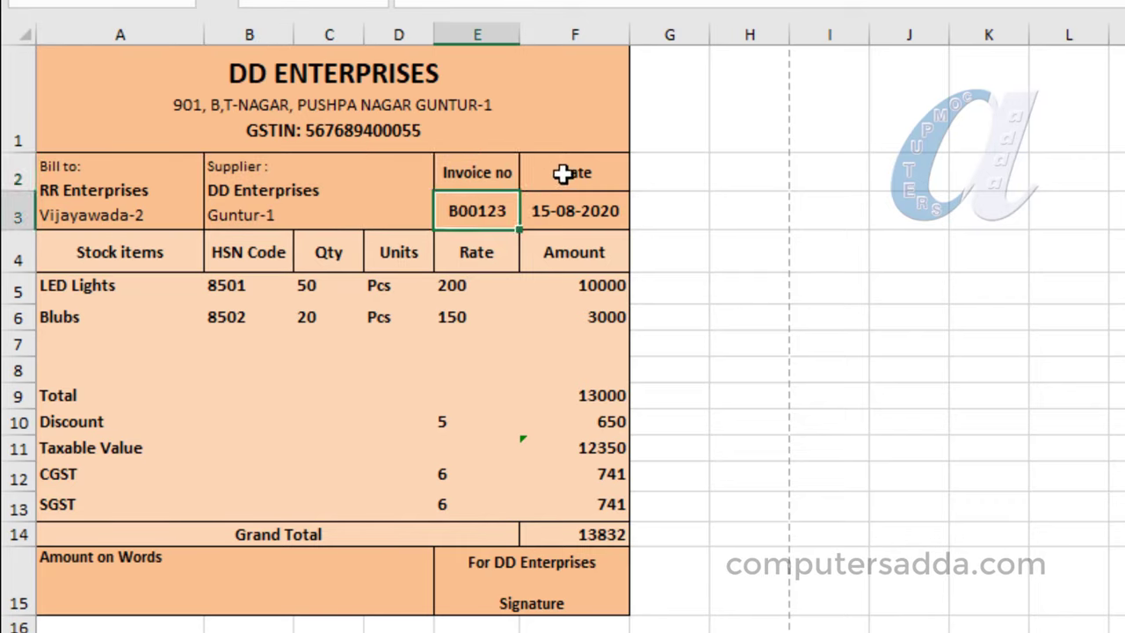
{"action": "left_click", "coordinate": [562, 175]}
{"action": "left_click", "coordinate": [563, 209]}
{"action": "left_click_drag", "start_coordinate": [469, 176], "coordinate": [547, 179]}
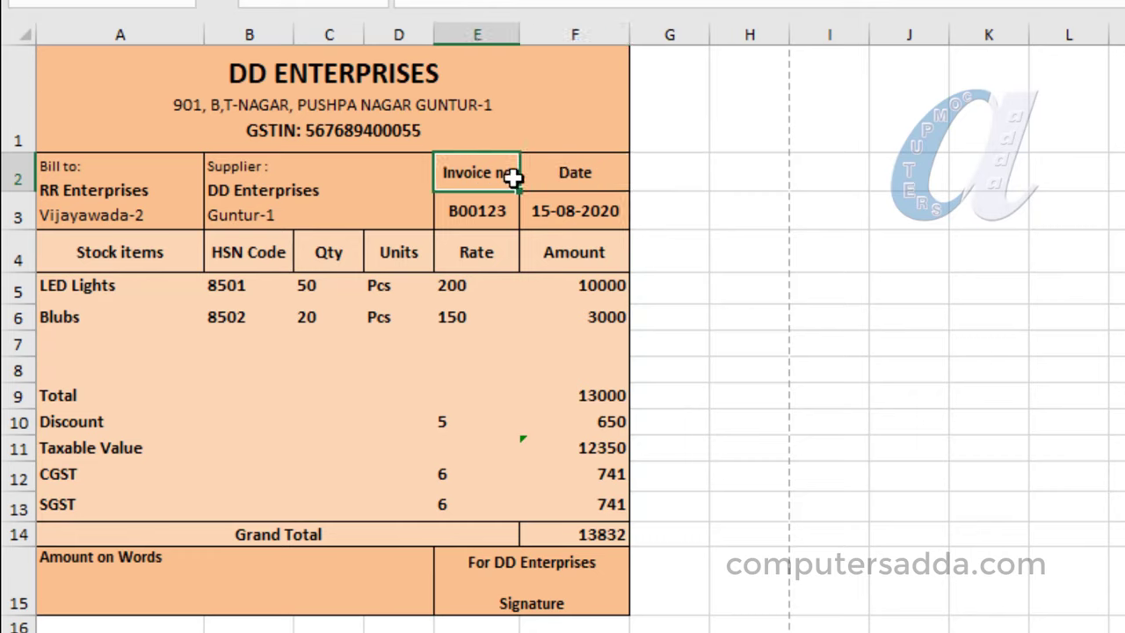
{"action": "left_click_drag", "start_coordinate": [464, 212], "coordinate": [622, 211]}
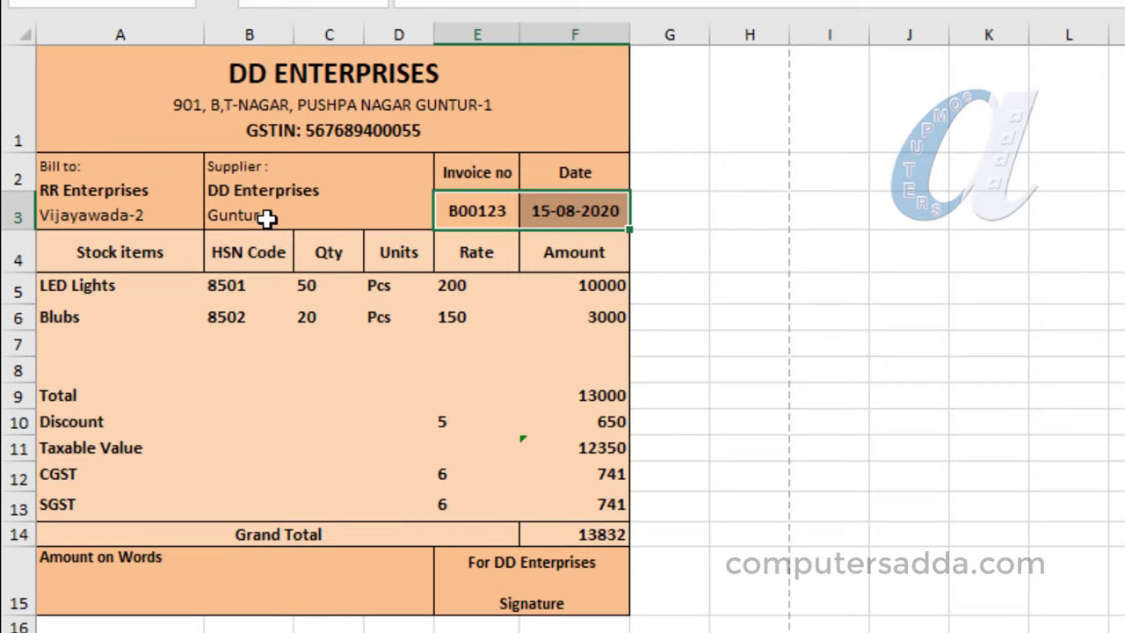
Check the heading and item rows, then select A1:F15 on a blank sheet.
{"action": "left_click_drag", "start_coordinate": [90, 253], "coordinate": [560, 253]}
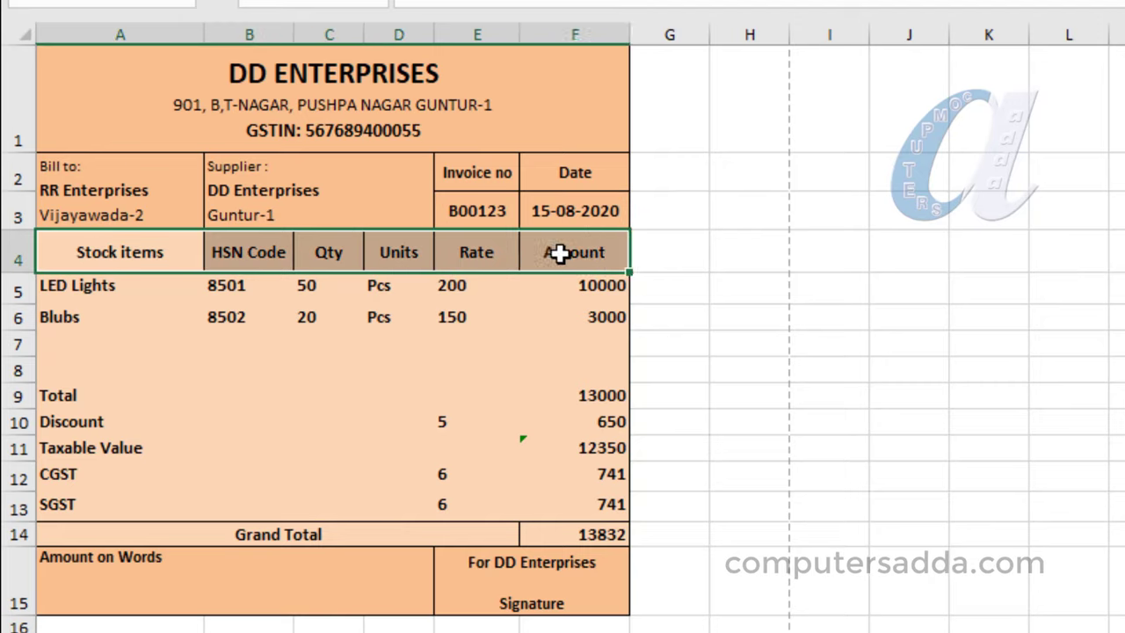
{"action": "left_click_drag", "start_coordinate": [88, 286], "coordinate": [582, 288]}
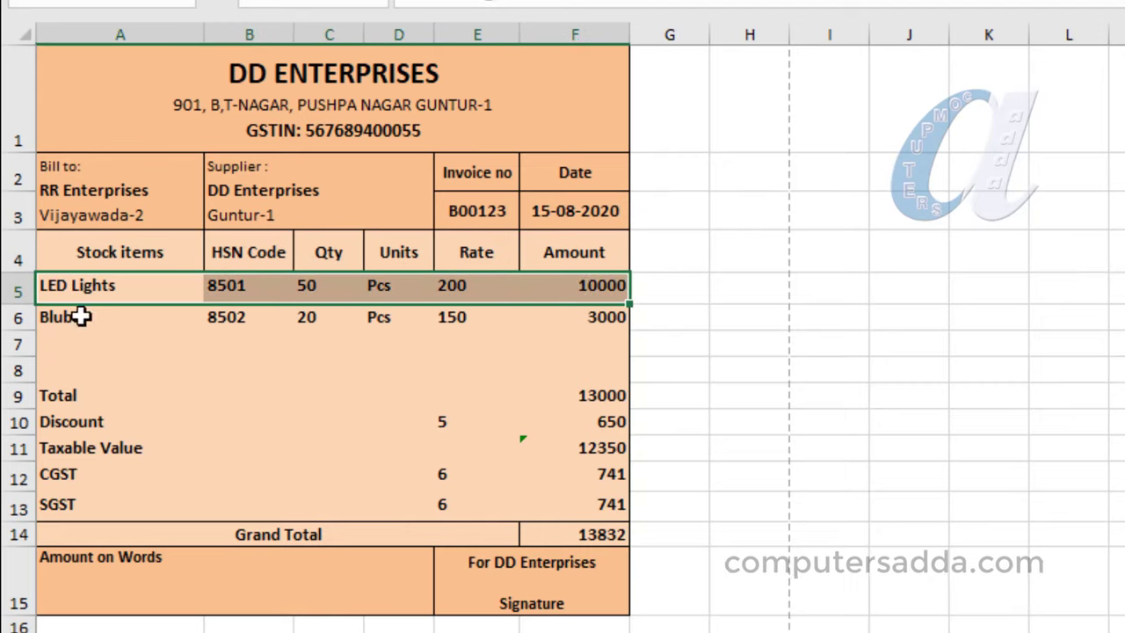
{"action": "left_click_drag", "start_coordinate": [81, 316], "coordinate": [613, 316]}
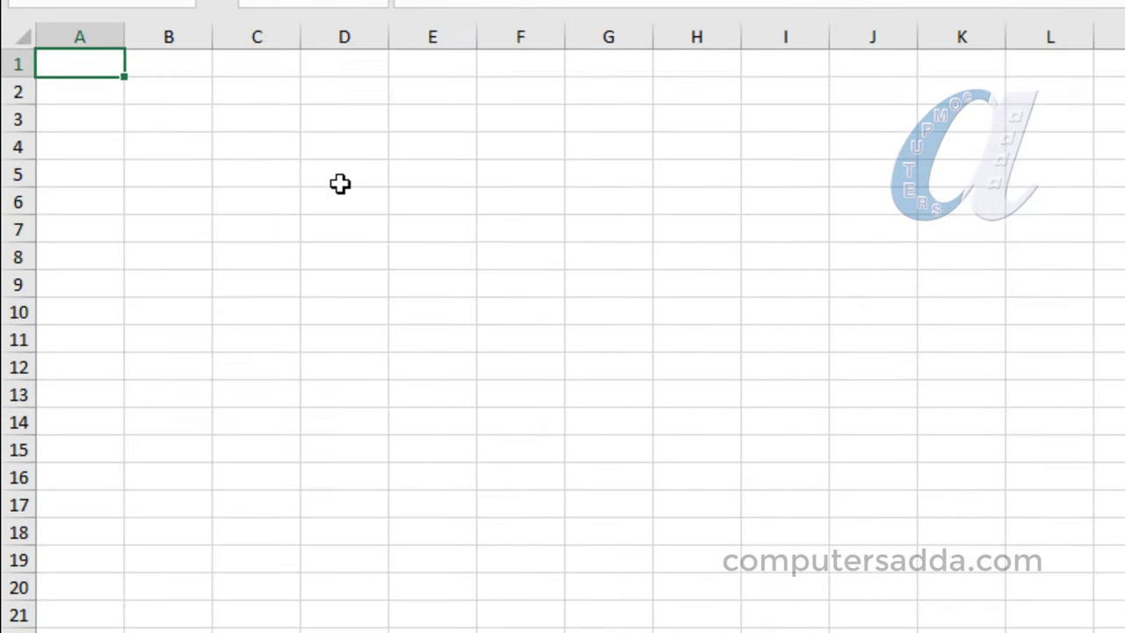
{"action": "mouse_move", "coordinate": [82, 67]}
{"action": "left_mouse_down"}
{"action": "mouse_move", "coordinate": [508, 67]}
{"action": "mouse_move", "coordinate": [508, 450]}
{"action": "left_mouse_up"}
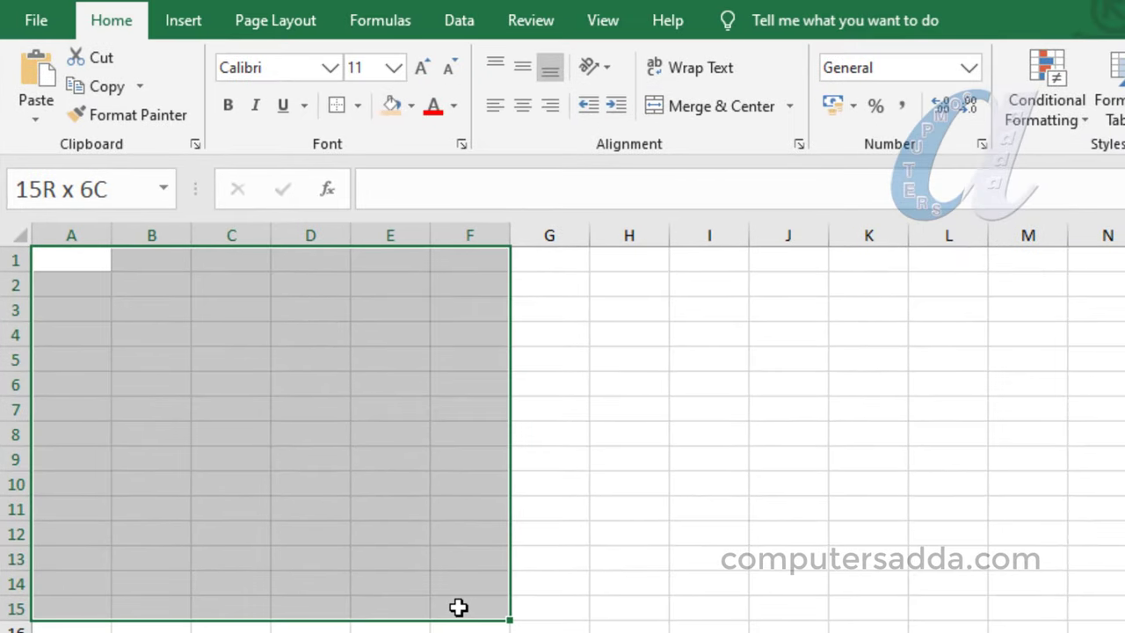
{"action": "left_click_drag", "start_coordinate": [459, 607], "coordinate": [455, 563]}
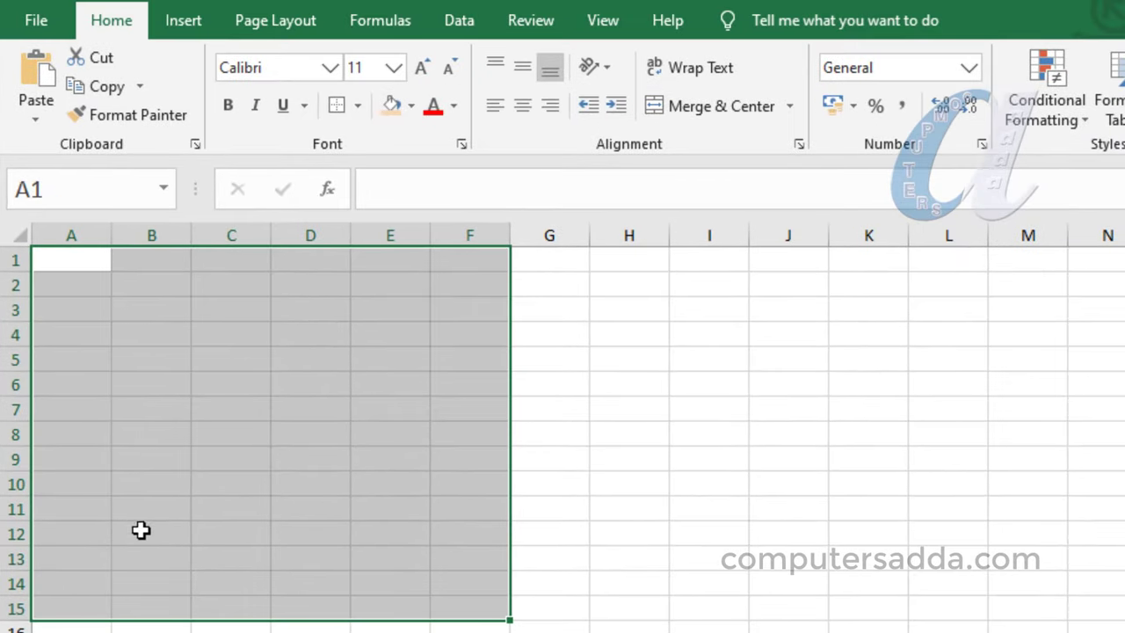
Apply All Borders to every cell of A1:F15.
{"action": "left_click", "coordinate": [363, 106]}
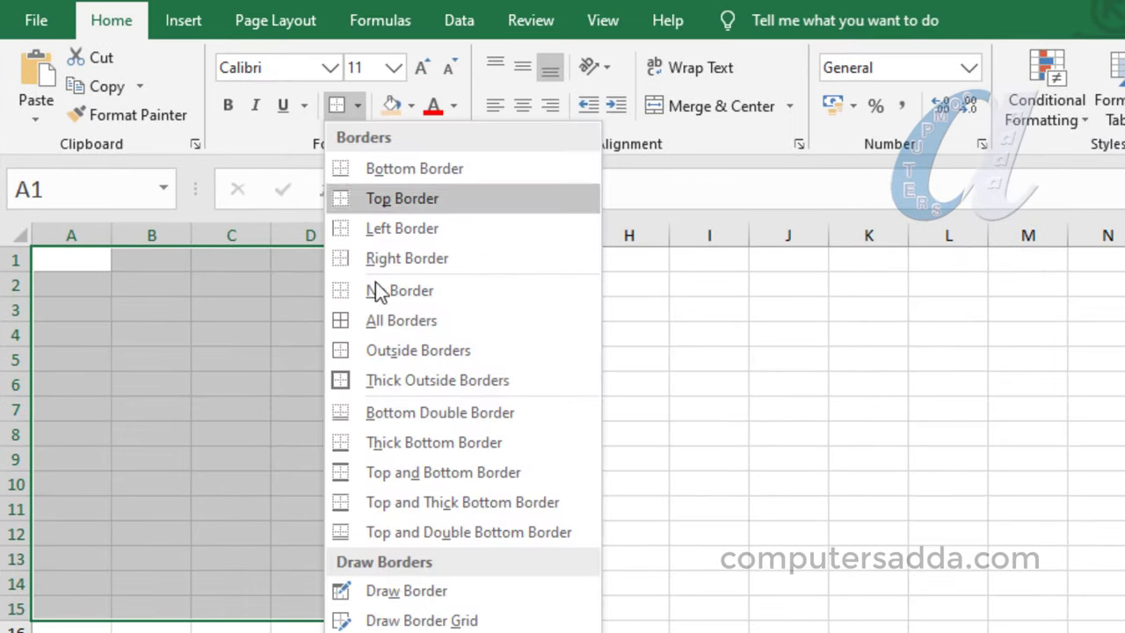
{"action": "left_click", "coordinate": [383, 325]}
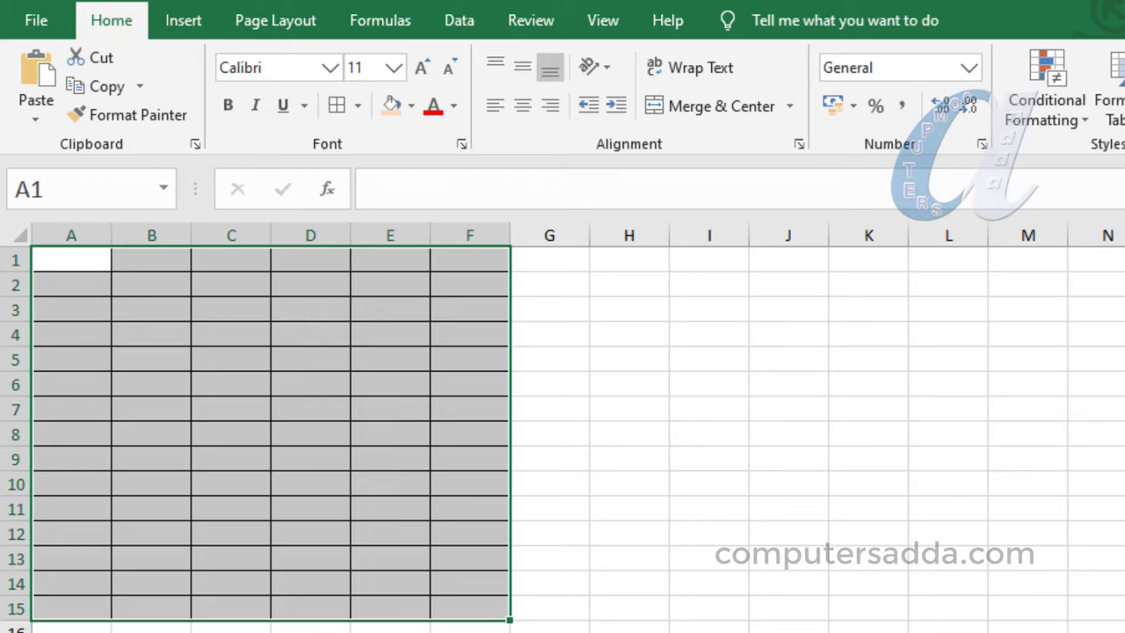
{"action": "scroll", "coordinate": [563, 428], "scroll_direction": "up", "scroll_amount": 1}
{"action": "scroll", "coordinate": [562, 427], "scroll_direction": "up", "scroll_amount": 1}
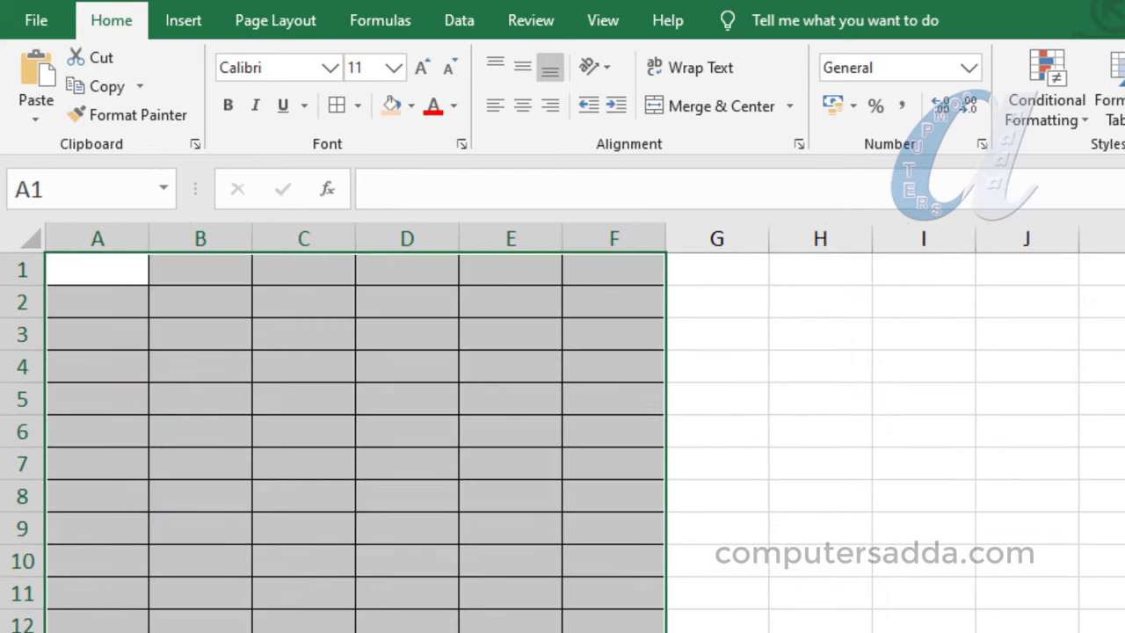
{"action": "scroll", "coordinate": [562, 427], "scroll_direction": "down", "scroll_amount": 1}
{"action": "scroll", "coordinate": [562, 427], "scroll_direction": "down", "scroll_amount": 1}
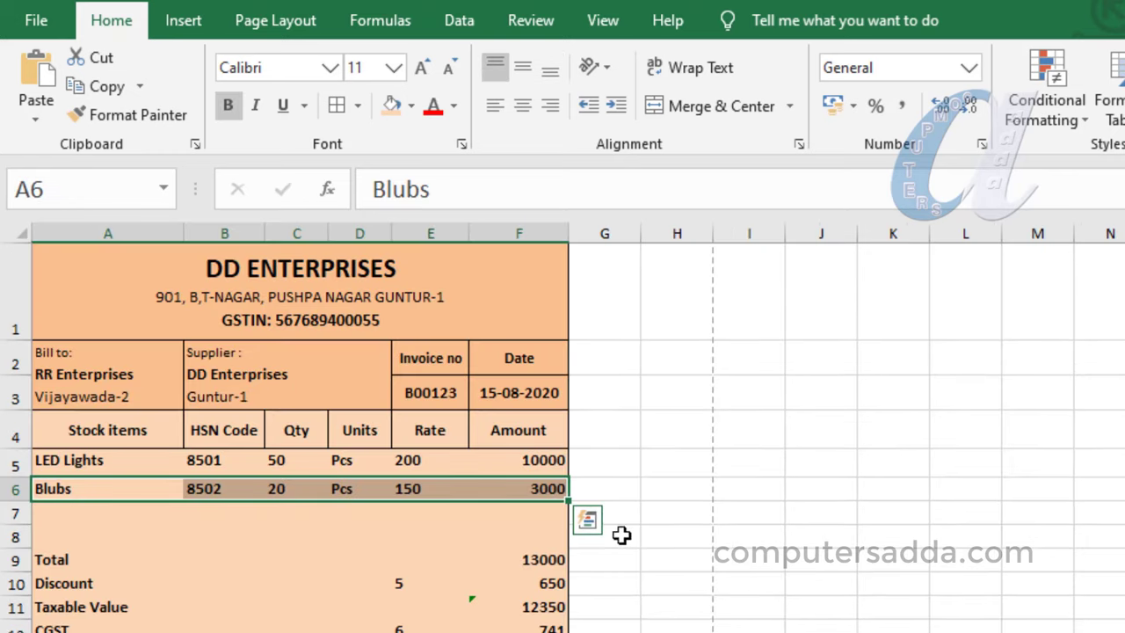
Raise row 1 to a height of 53.25 and merge and centre A1:F1.
{"action": "left_click", "coordinate": [71, 291]}
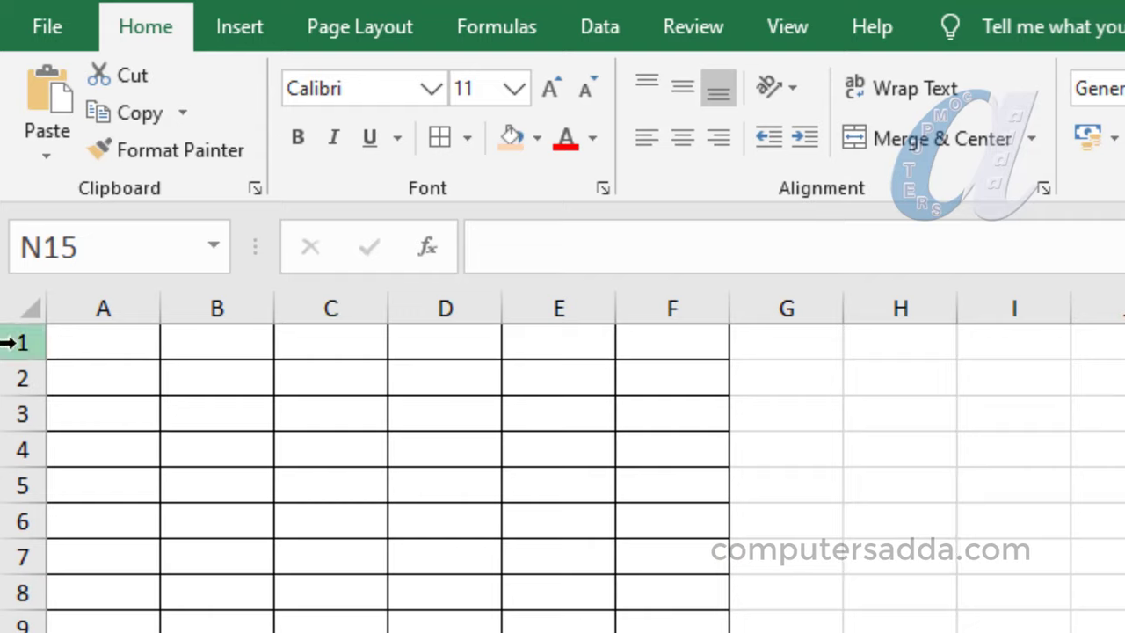
{"action": "left_click", "coordinate": [17, 341]}
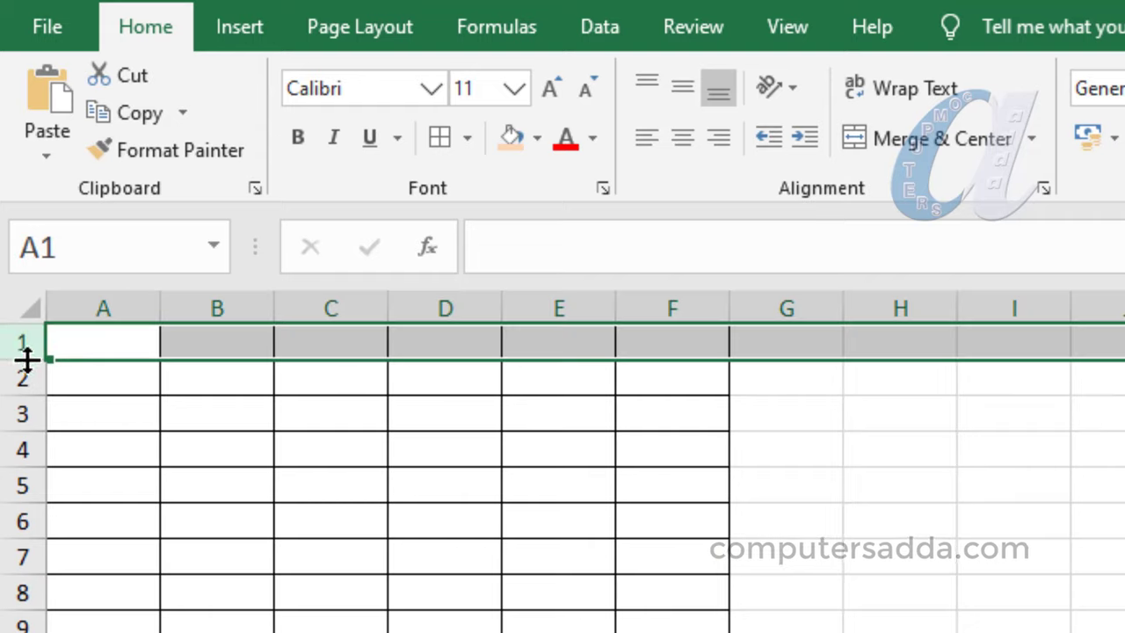
{"action": "left_click_drag", "start_coordinate": [26, 355], "coordinate": [28, 447]}
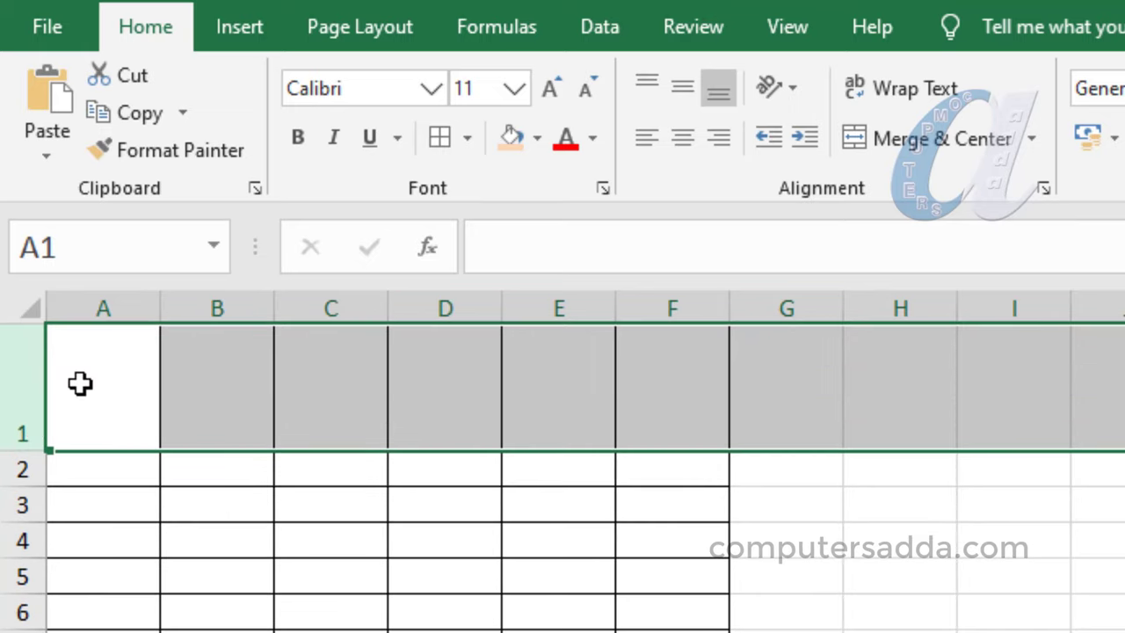
{"action": "left_click_drag", "start_coordinate": [82, 382], "coordinate": [682, 384]}
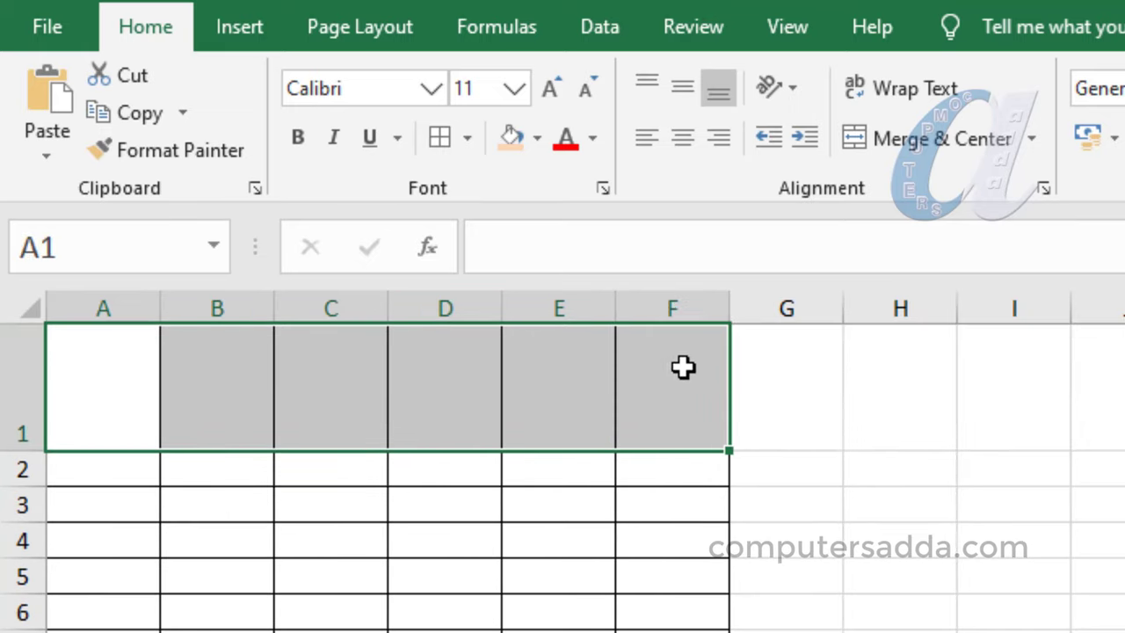
{"action": "left_click", "coordinate": [900, 144]}
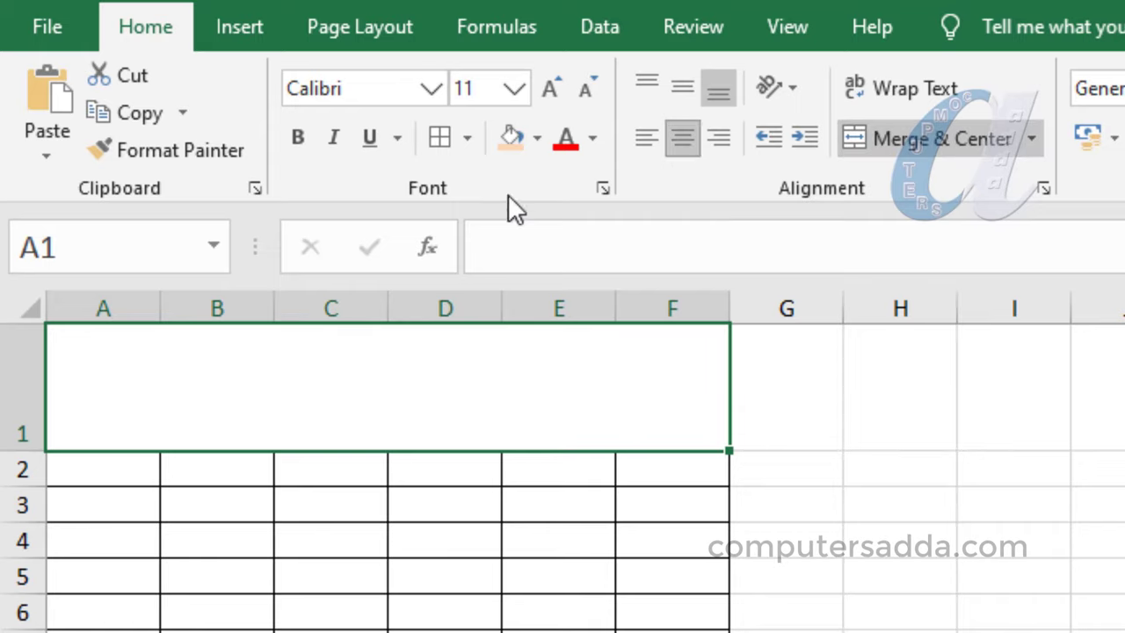
Middle-align merged cell A1 and enter the title DD ENTERPRISES.
{"action": "left_click", "coordinate": [689, 81]}
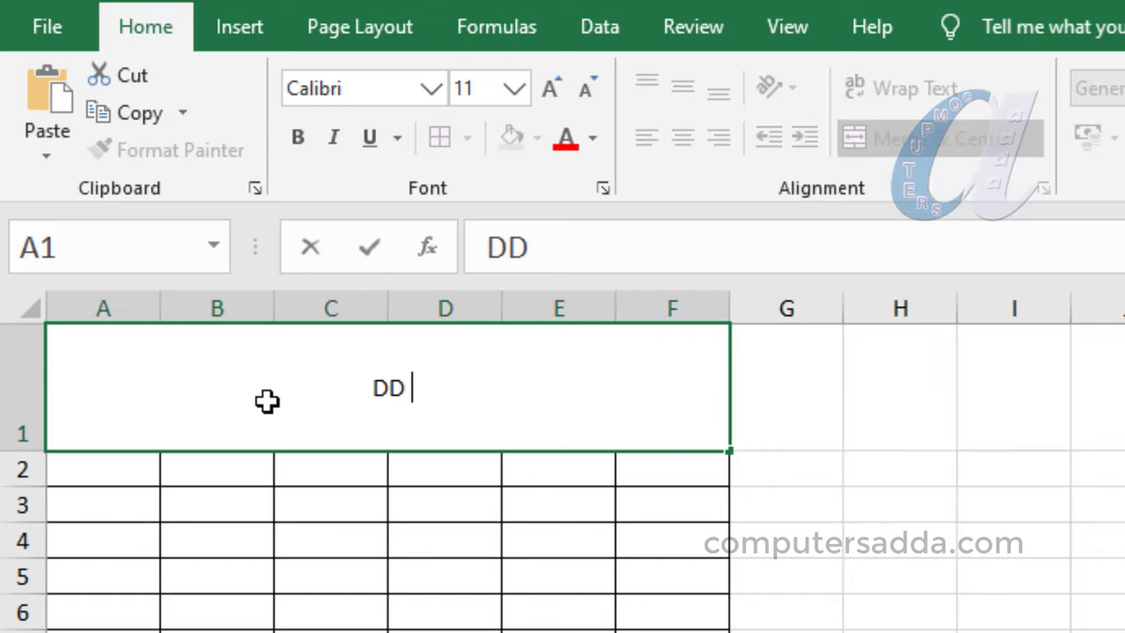
{"action": "type", "text": "ENTERP"}
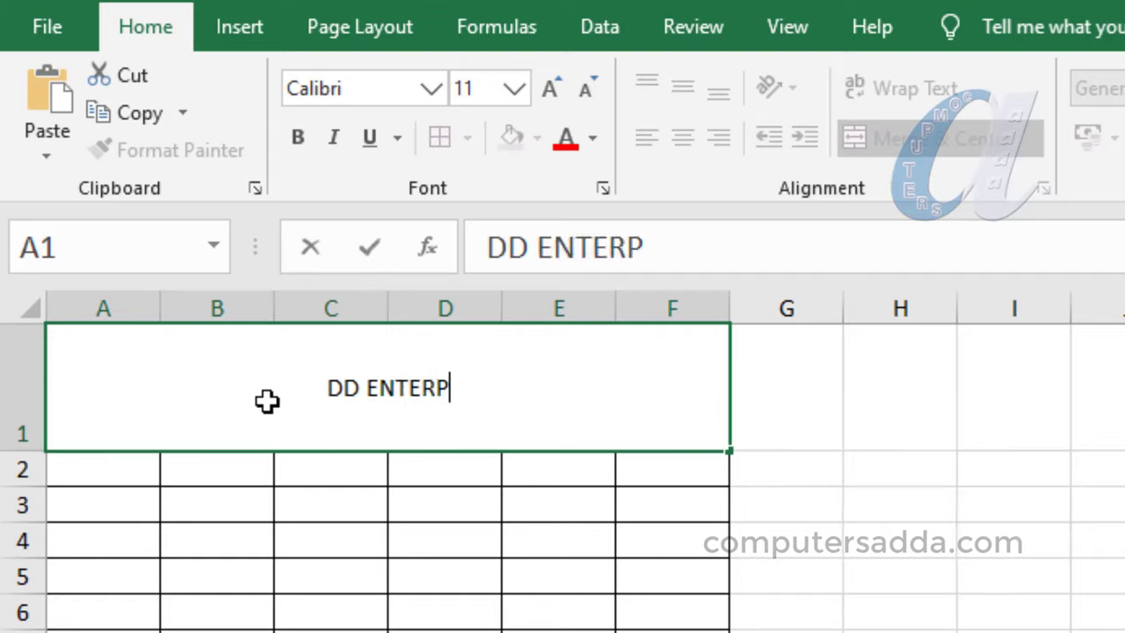
{"action": "type", "text": "RISES"}
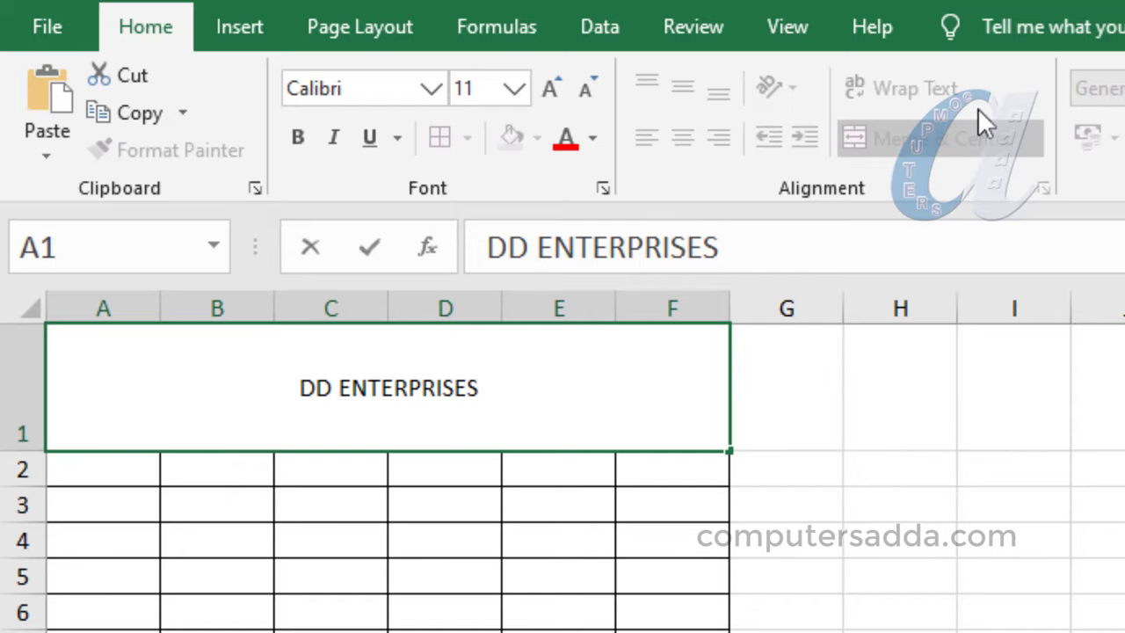
{"action": "left_click", "coordinate": [982, 345]}
{"action": "left_click", "coordinate": [244, 385]}
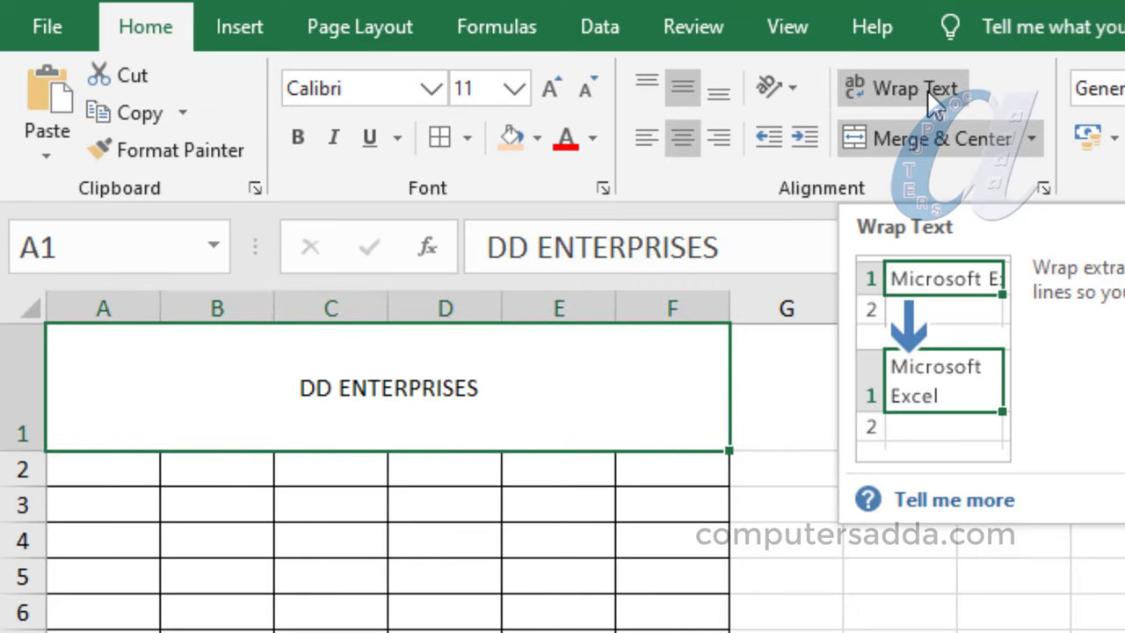
{"action": "double_click", "coordinate": [499, 386]}
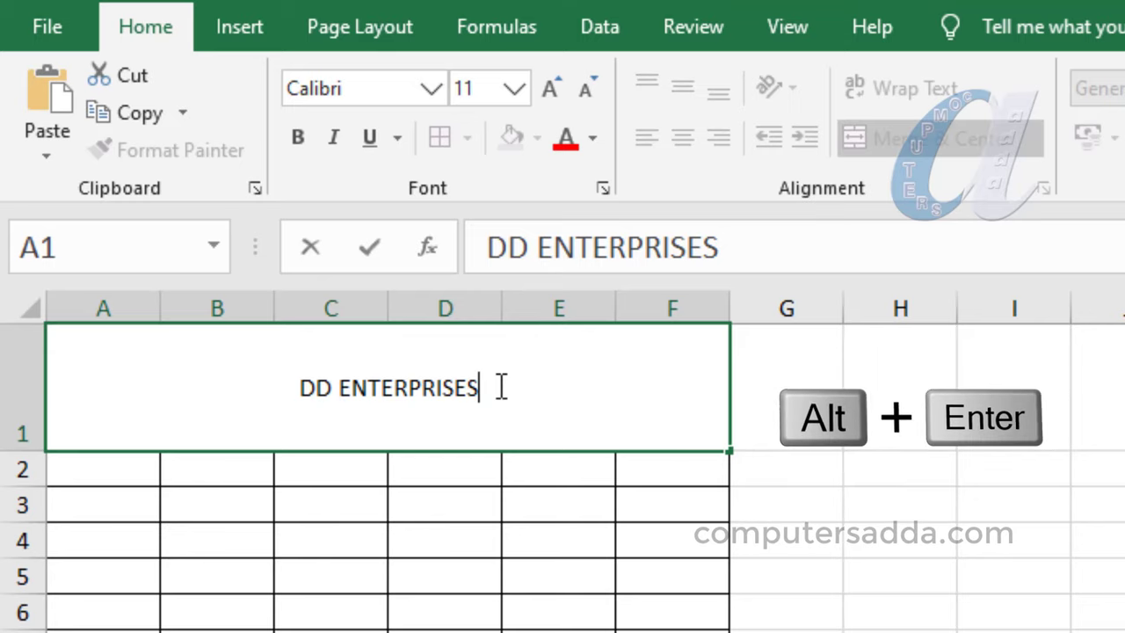
Add the company address and the GSTIN number as two extra lines under DD ENTERPRISES in A1.
{"action": "key", "text": "alt+Return"}
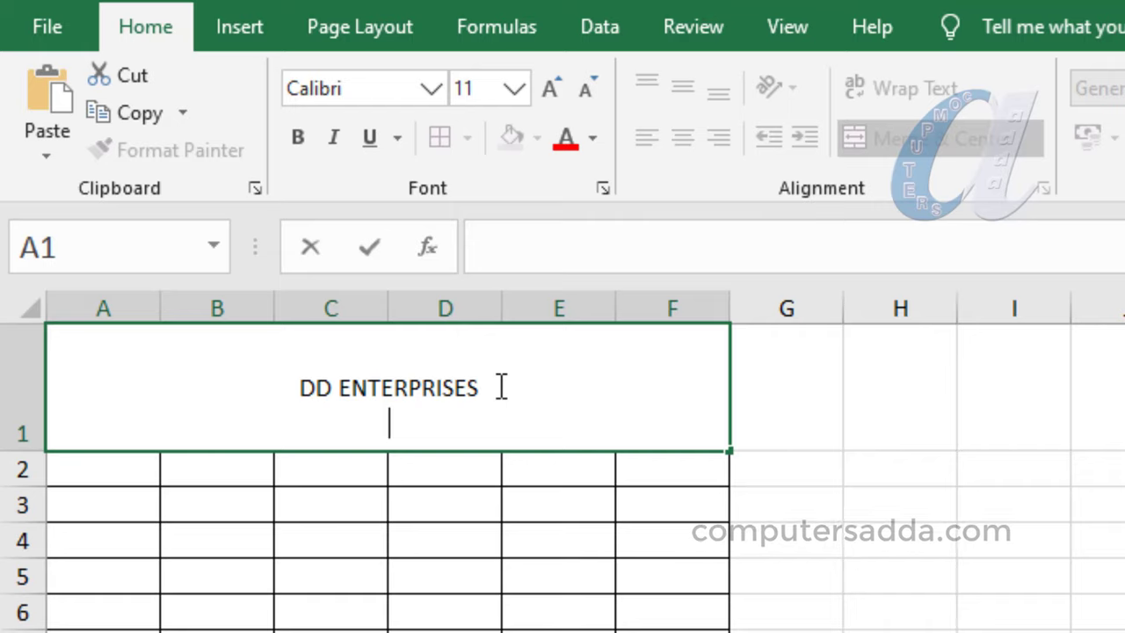
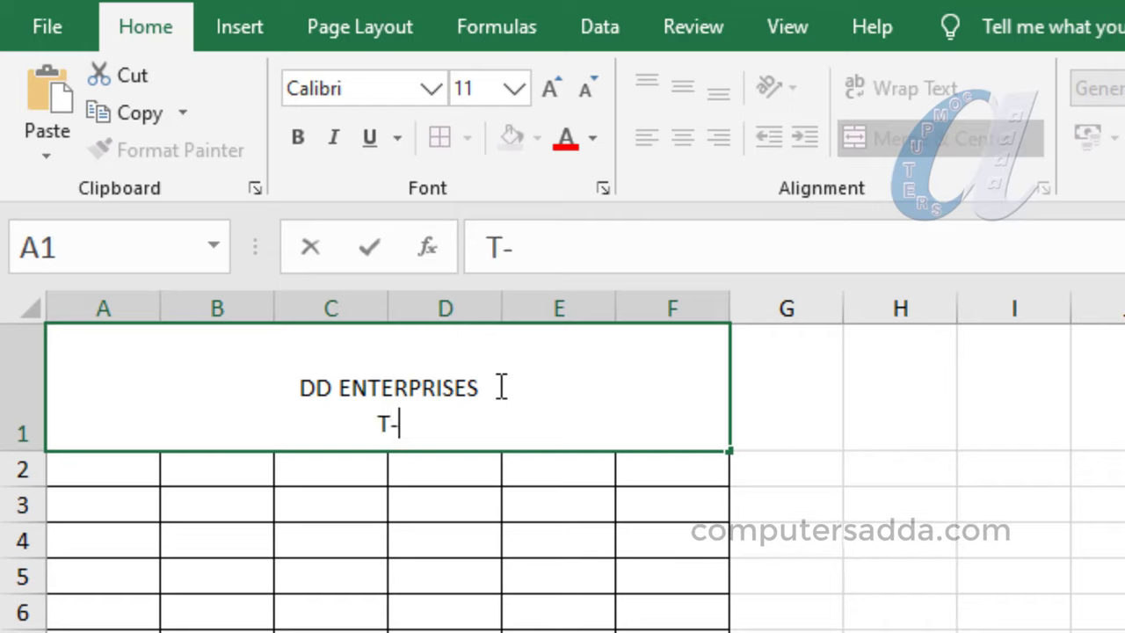
{"action": "key", "text": "BackSpace"}
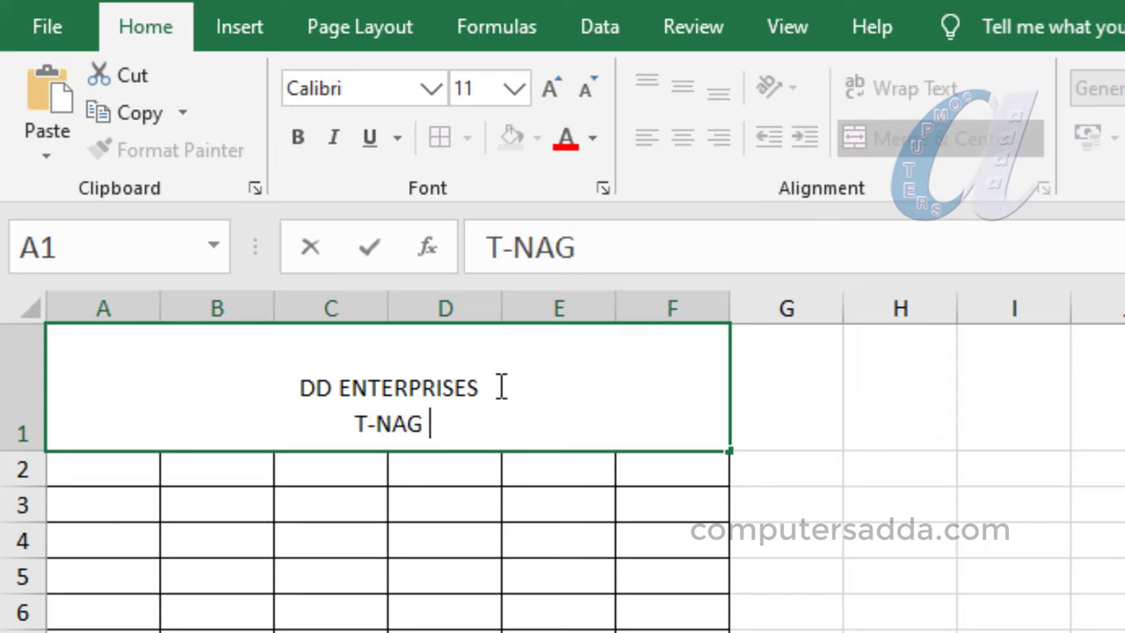
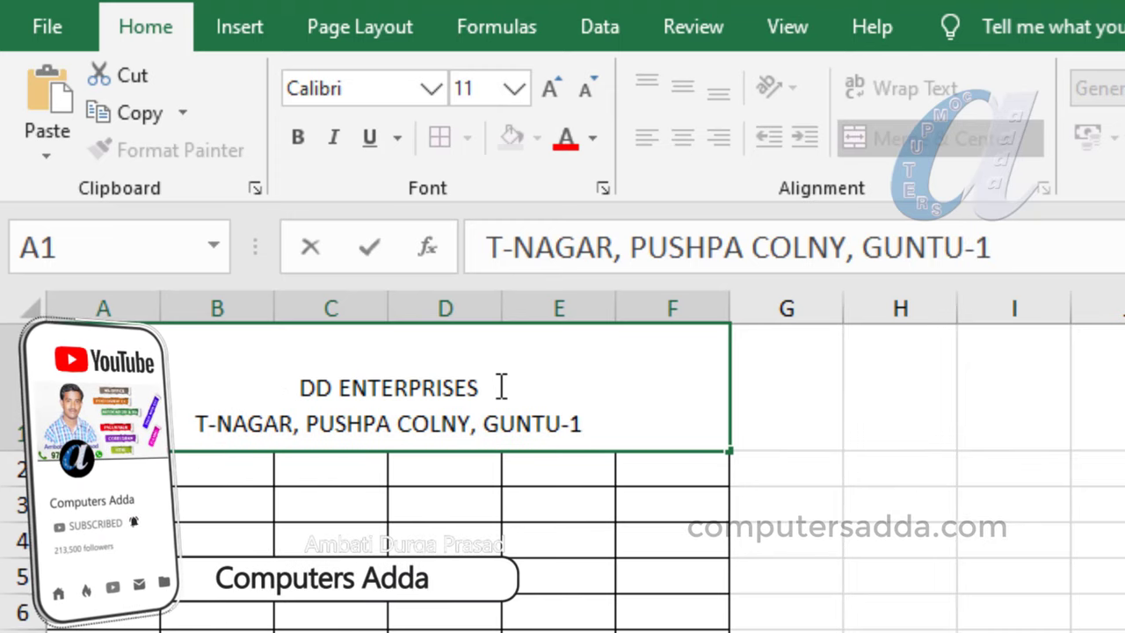
{"action": "key", "text": "alt+Return"}
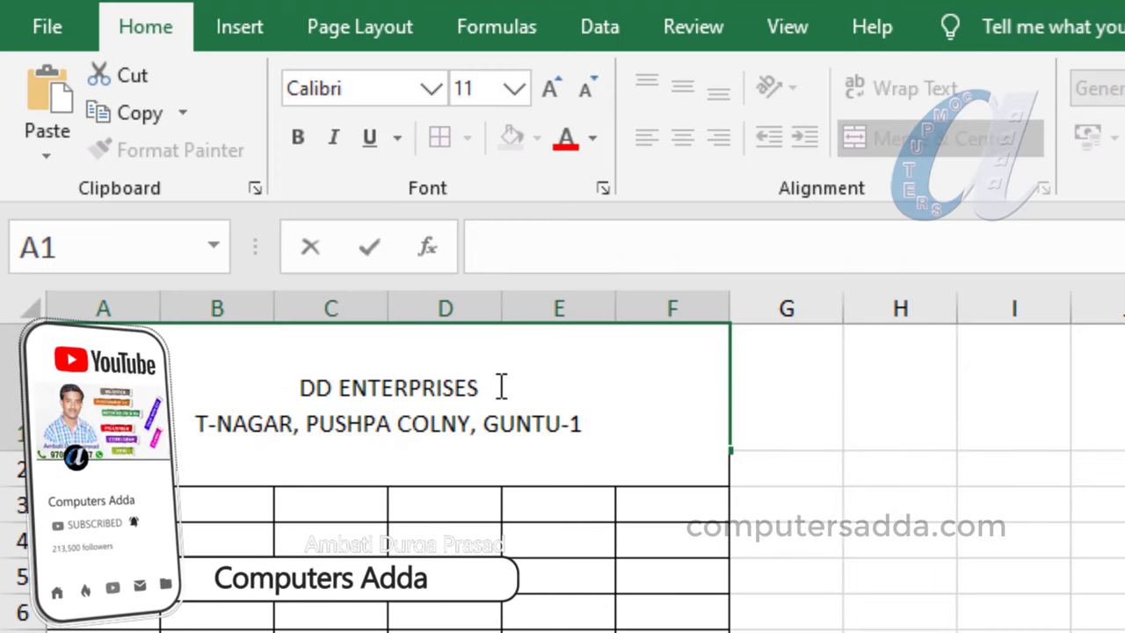
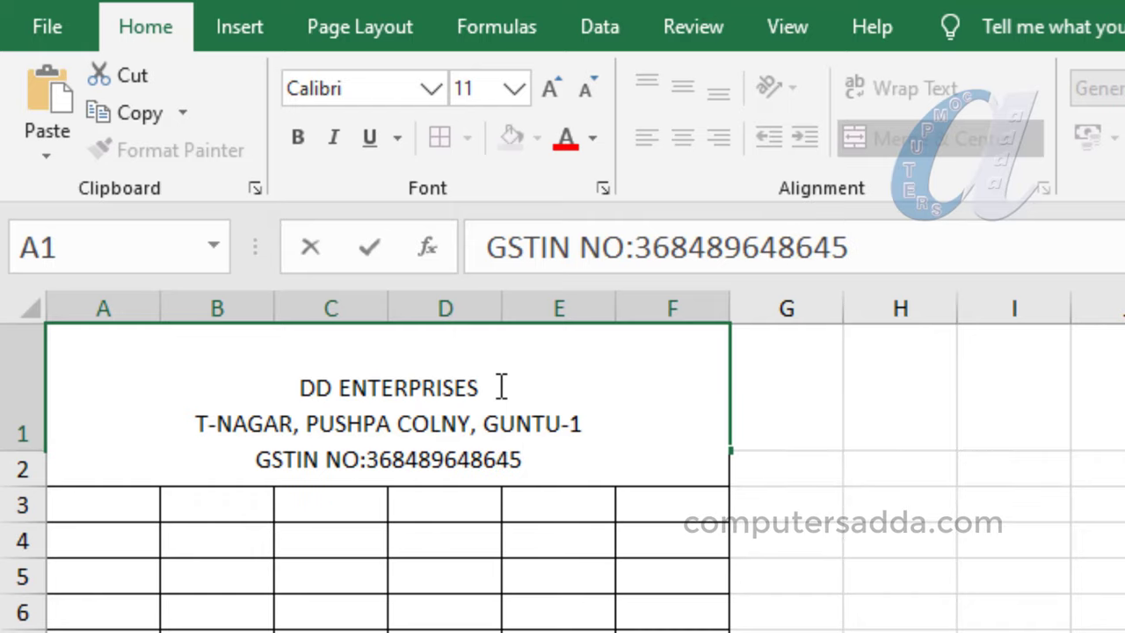
{"action": "left_click", "coordinate": [820, 420]}
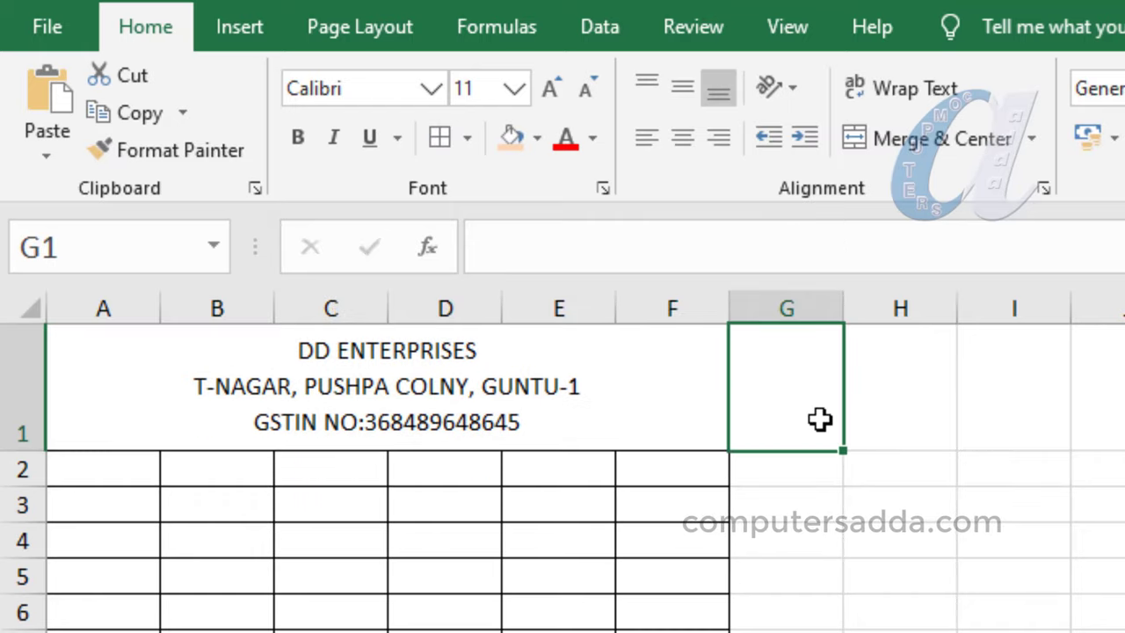
{"action": "left_click", "coordinate": [410, 397]}
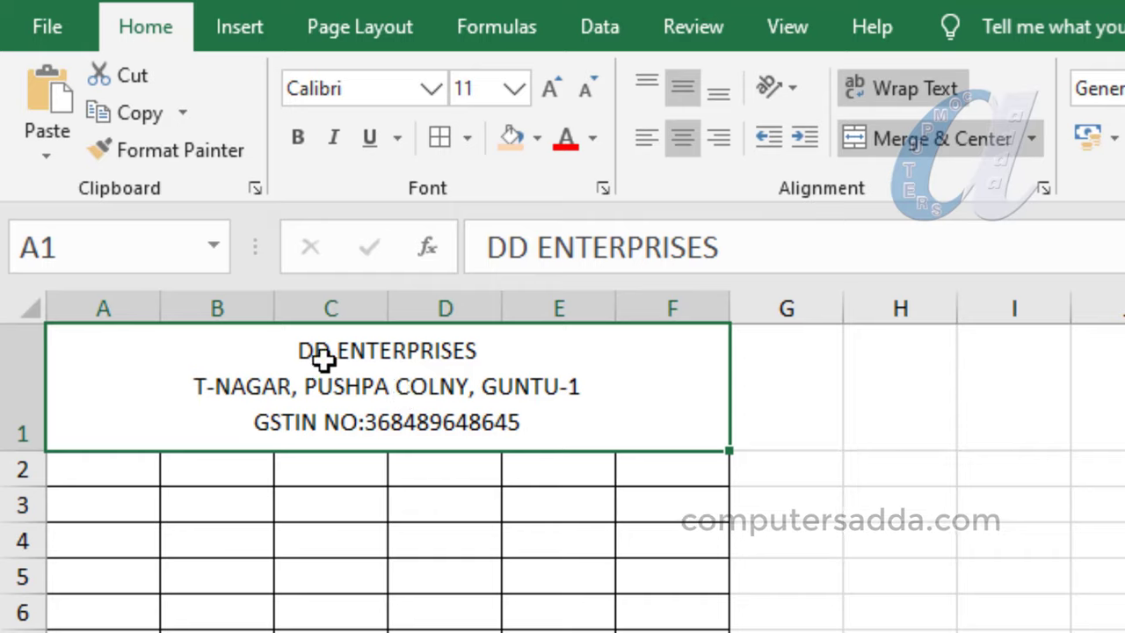
{"action": "double_click", "coordinate": [297, 355]}
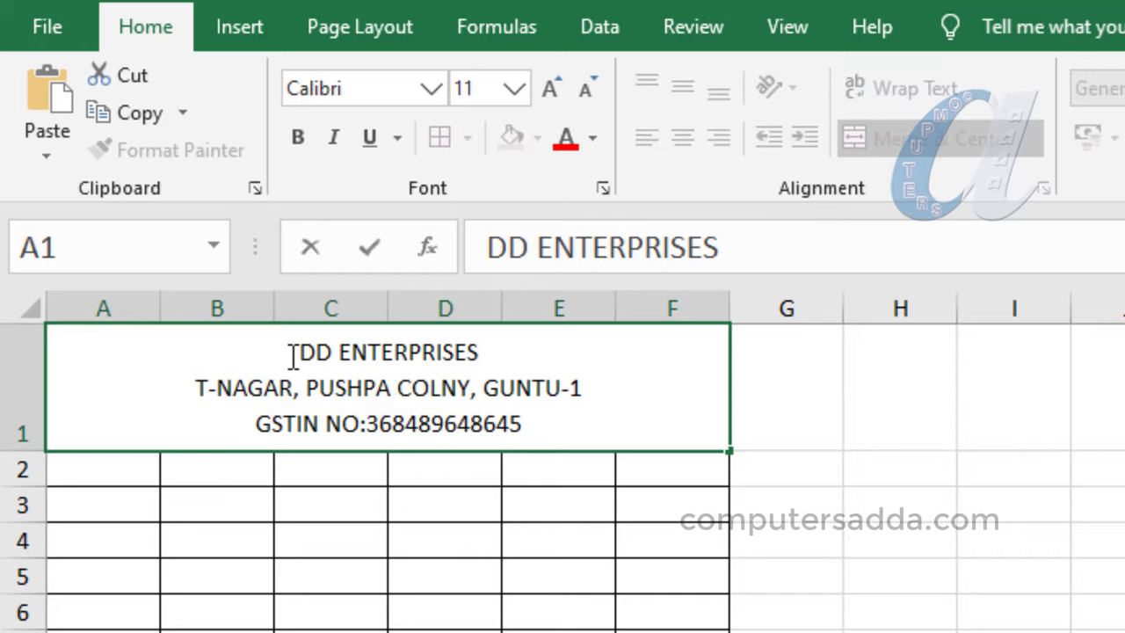
{"action": "left_click_drag", "start_coordinate": [289, 353], "coordinate": [554, 342]}
Enlarge the DD ENTERPRISES title to size 18 and shrink the address line's font.
{"action": "left_click", "coordinate": [552, 81]}
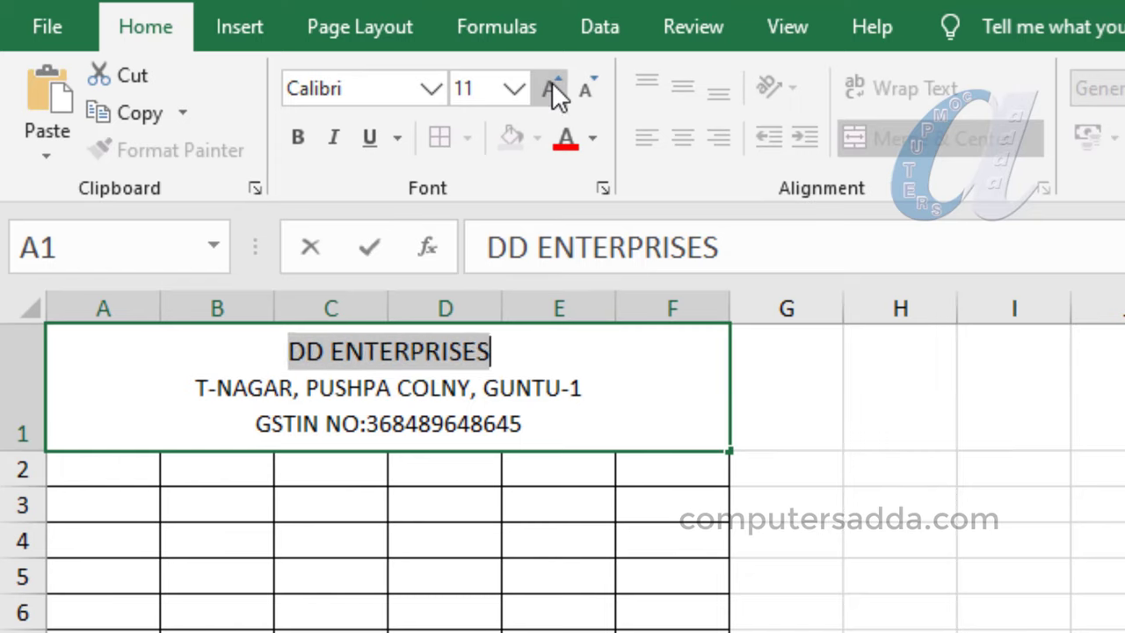
{"action": "left_click", "coordinate": [552, 82]}
{"action": "left_click", "coordinate": [552, 81]}
{"action": "left_click", "coordinate": [552, 82]}
{"action": "left_click", "coordinate": [552, 82]}
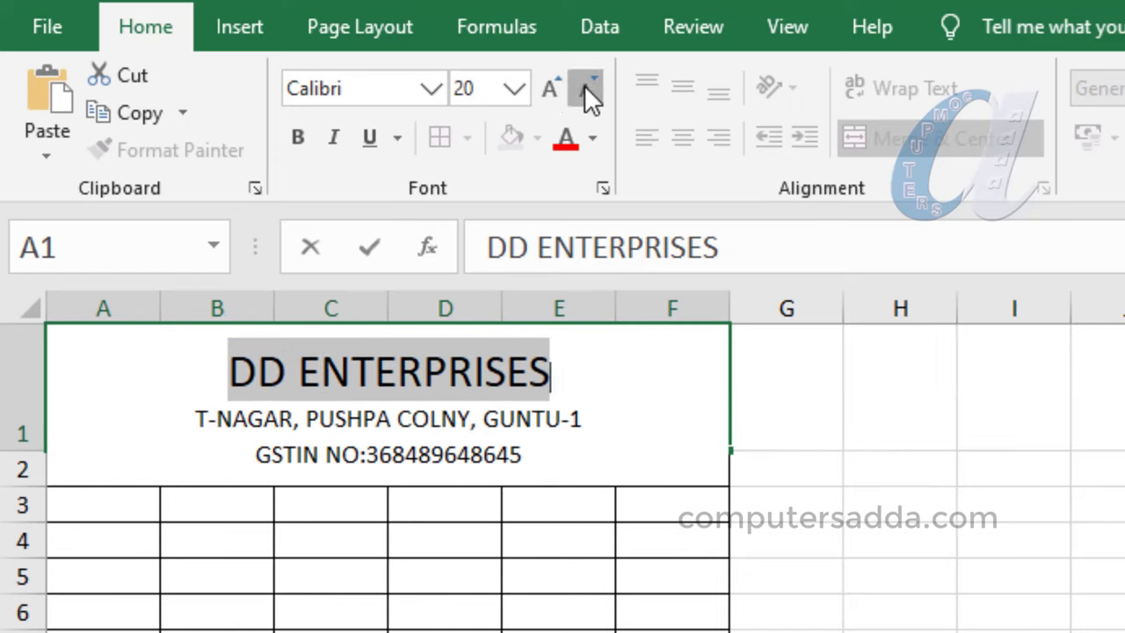
{"action": "left_click", "coordinate": [584, 84]}
{"action": "left_click", "coordinate": [297, 399]}
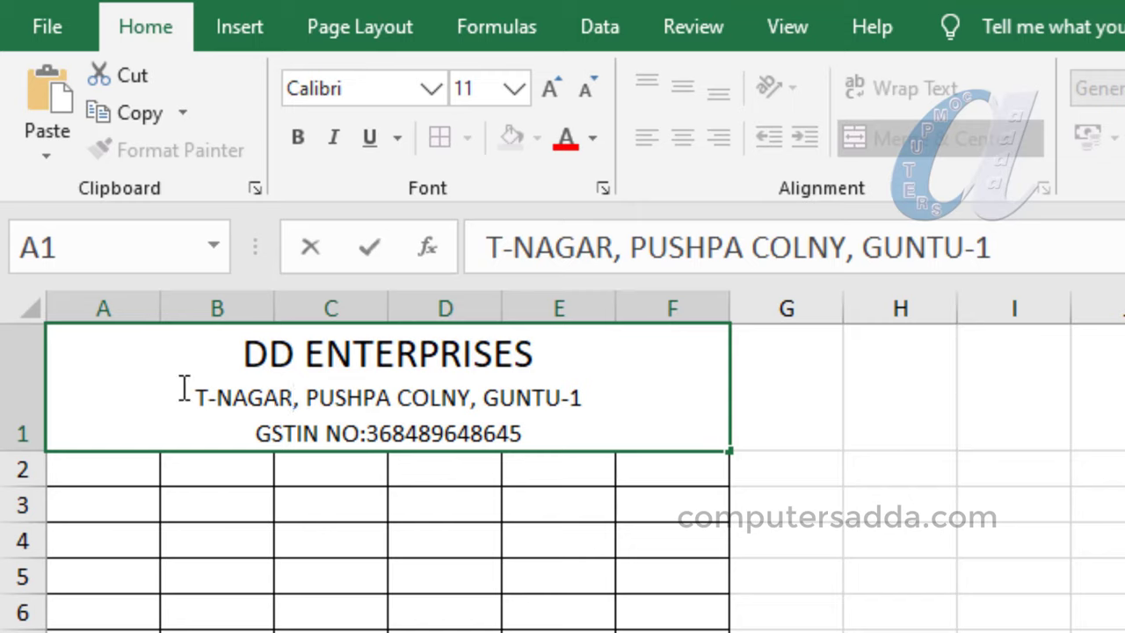
{"action": "left_click_drag", "start_coordinate": [183, 389], "coordinate": [670, 389]}
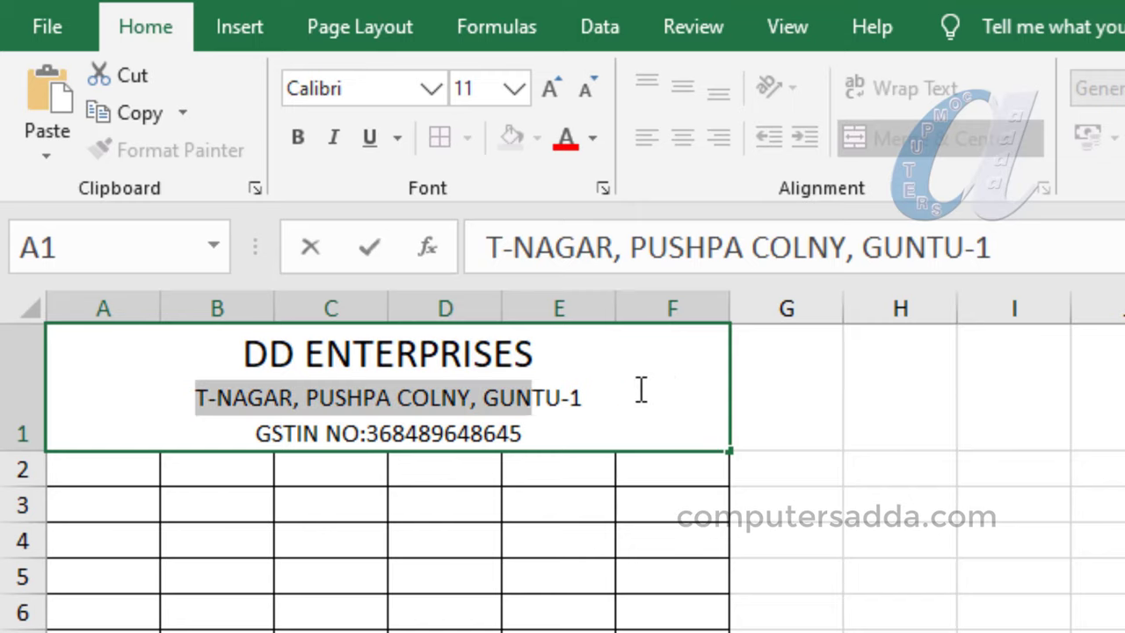
{"action": "left_click", "coordinate": [591, 78]}
Make the DD ENTERPRISES title and the GSTIN line bold.
{"action": "left_click_drag", "start_coordinate": [537, 355], "coordinate": [241, 356]}
{"action": "left_click", "coordinate": [290, 134]}
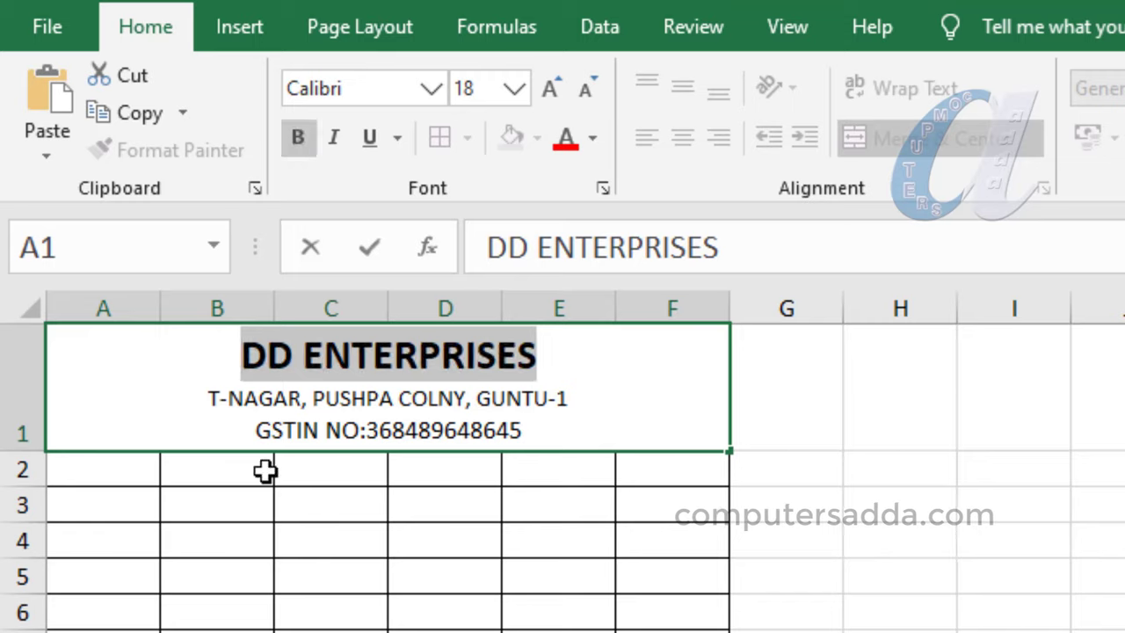
{"action": "left_click_drag", "start_coordinate": [252, 430], "coordinate": [524, 430]}
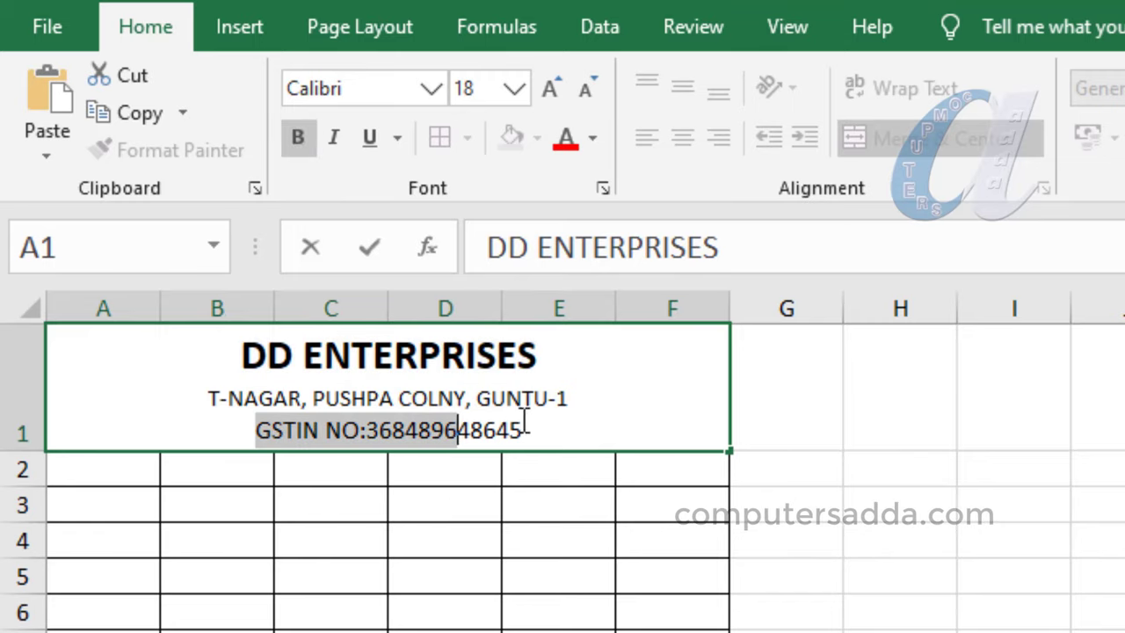
{"action": "left_click", "coordinate": [298, 139]}
{"action": "left_click", "coordinate": [570, 417]}
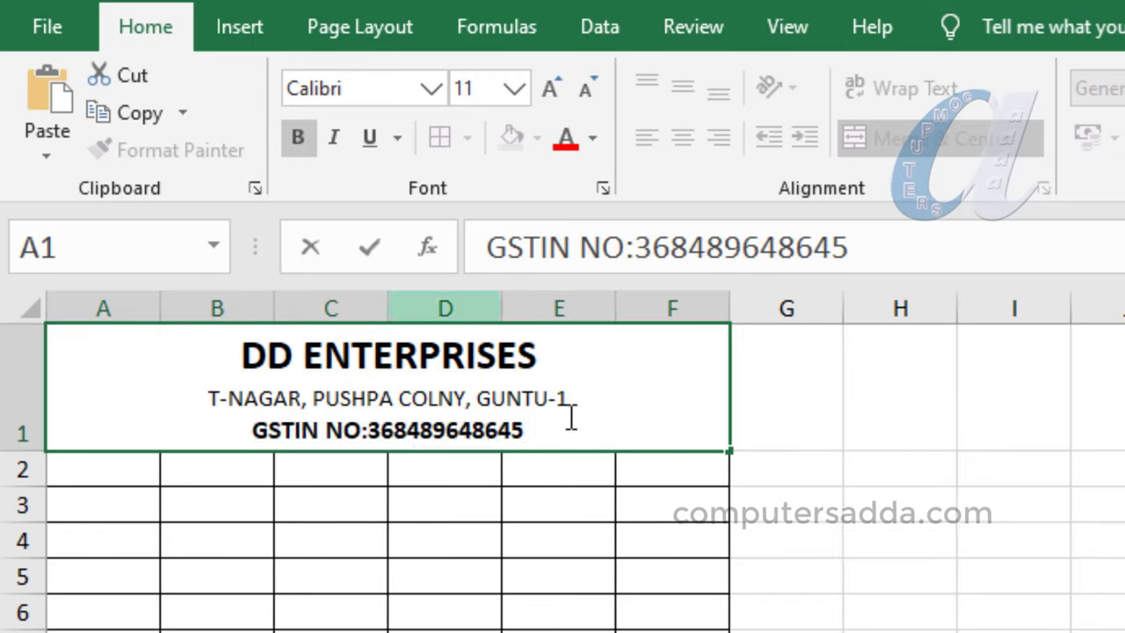
{"action": "left_click", "coordinate": [613, 423]}
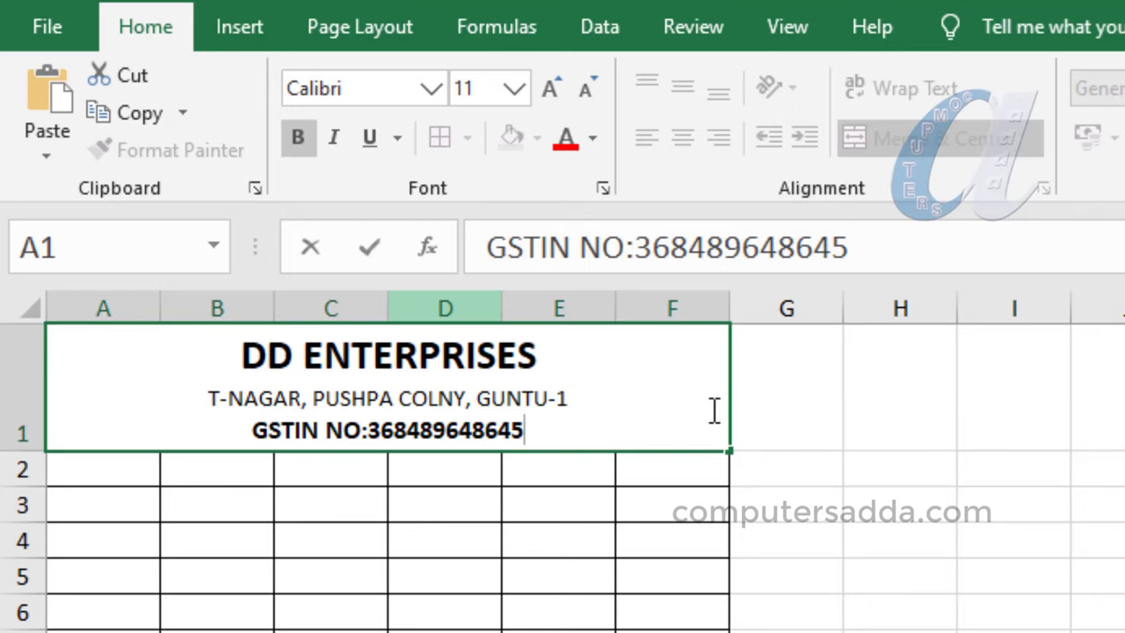
{"action": "left_click", "coordinate": [862, 410]}
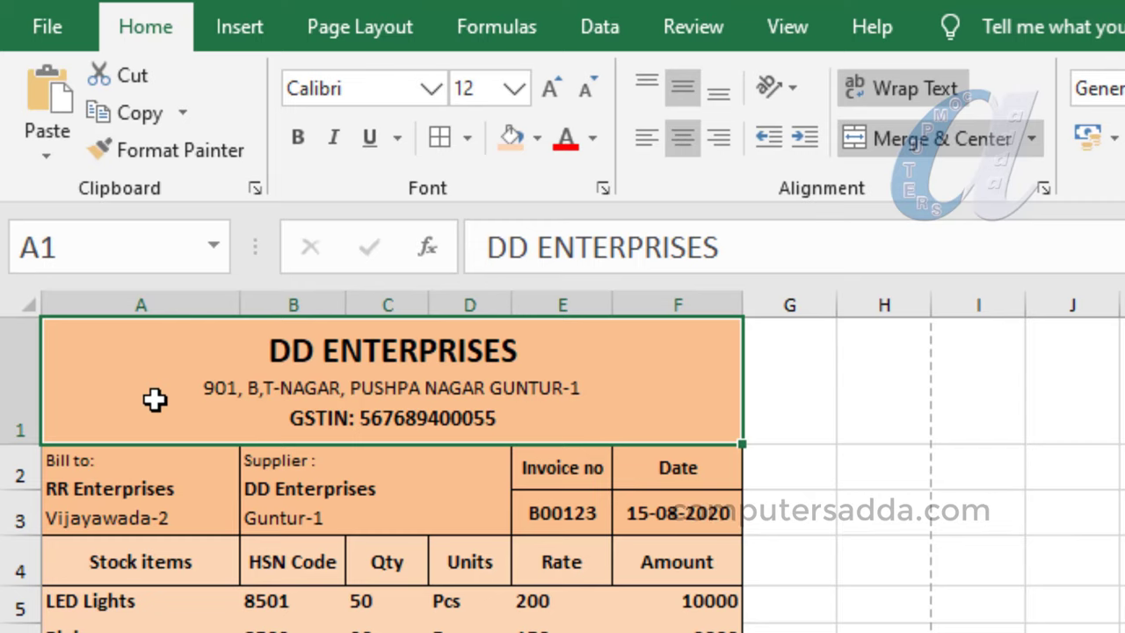
Widen column A of the new invoice sheet, using the sample invoice as reference.
{"action": "left_click", "coordinate": [107, 512]}
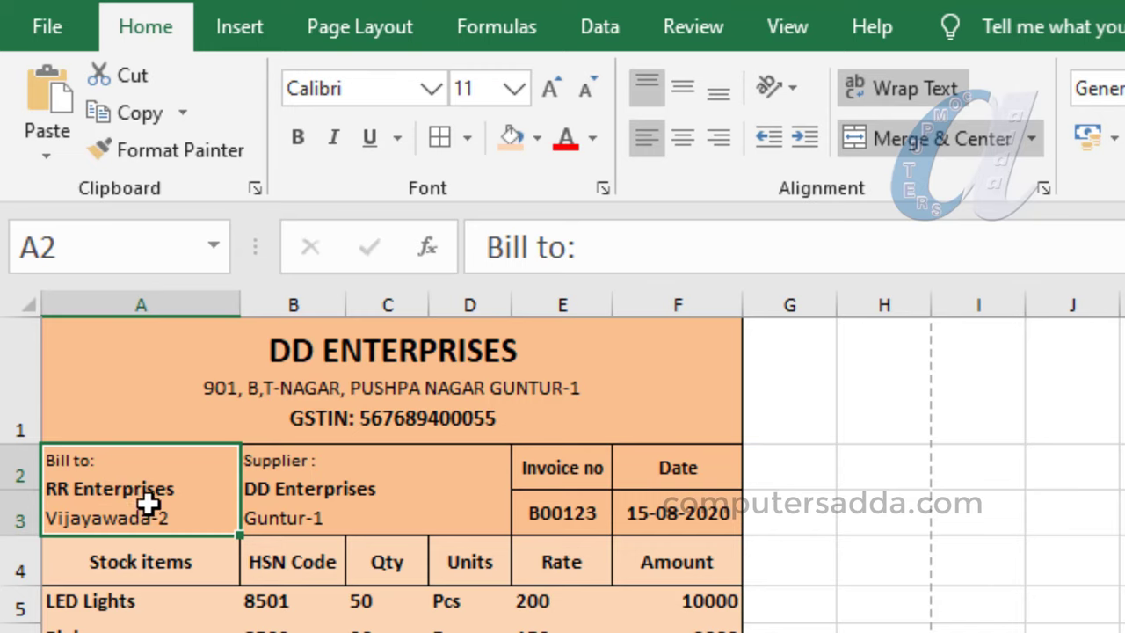
{"action": "left_click_drag", "start_coordinate": [294, 303], "coordinate": [477, 301]}
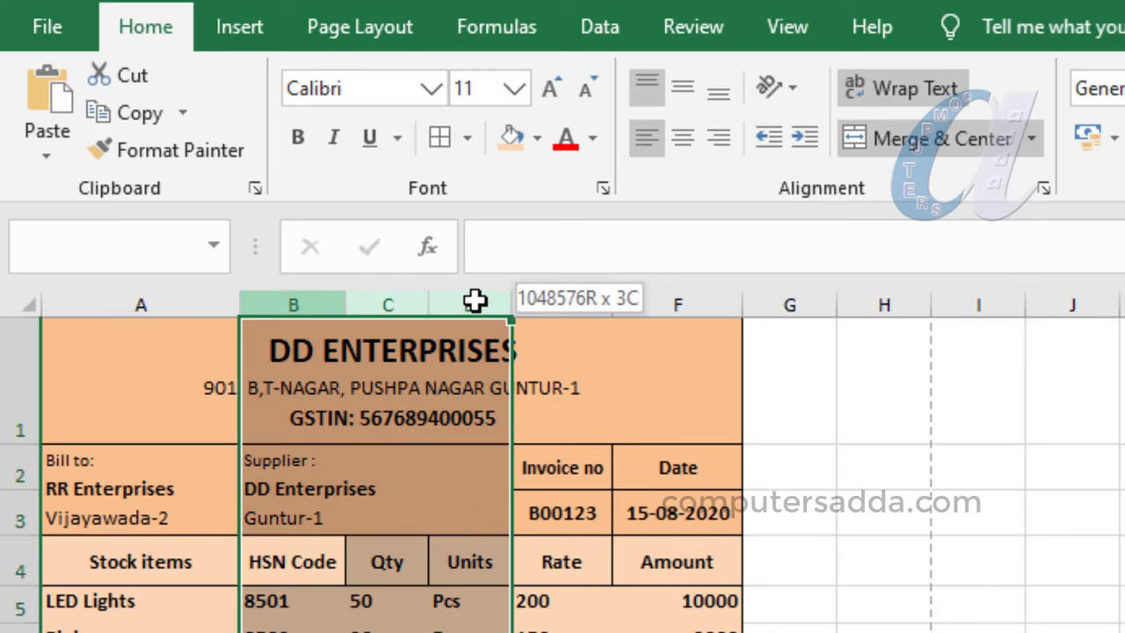
{"action": "left_click", "coordinate": [317, 501]}
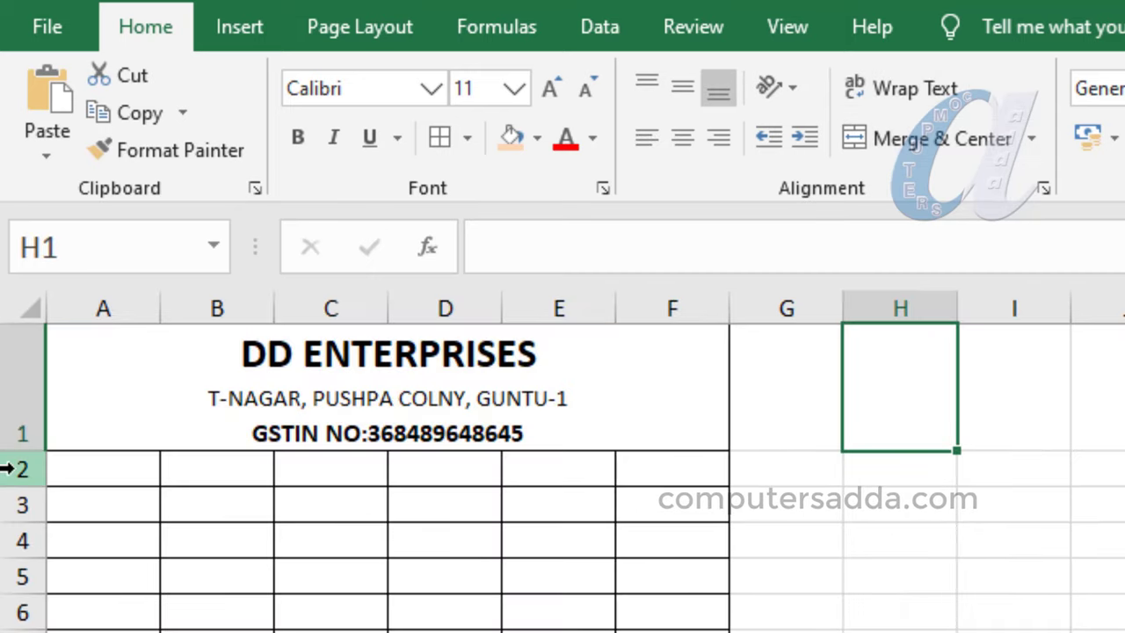
{"action": "left_click_drag", "start_coordinate": [17, 469], "coordinate": [19, 505]}
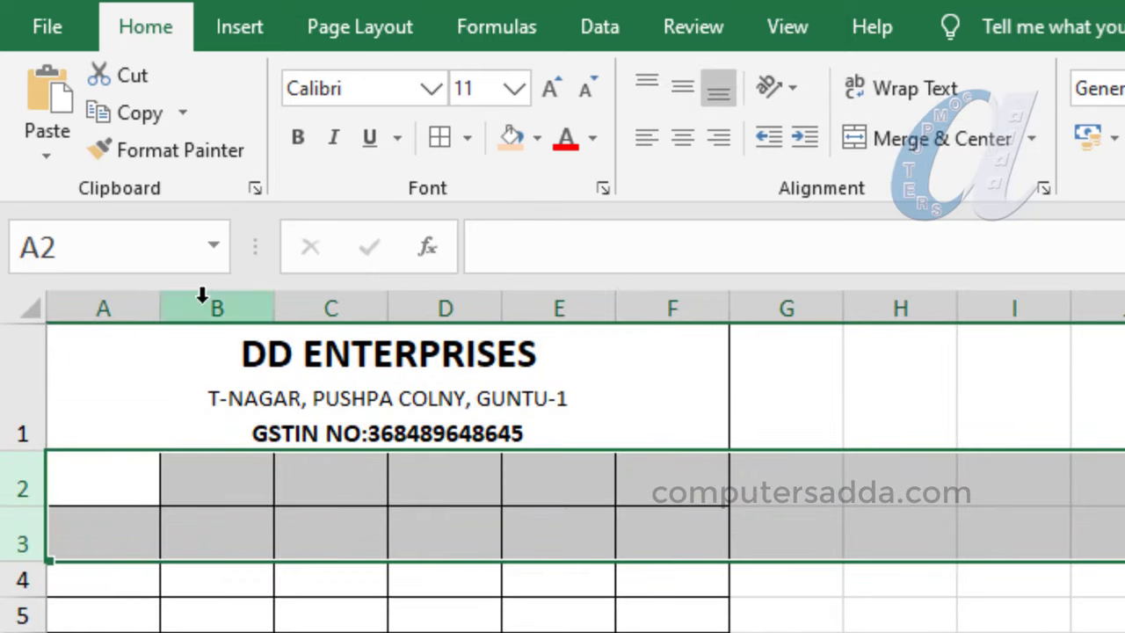
{"action": "left_click_drag", "start_coordinate": [161, 307], "coordinate": [272, 309]}
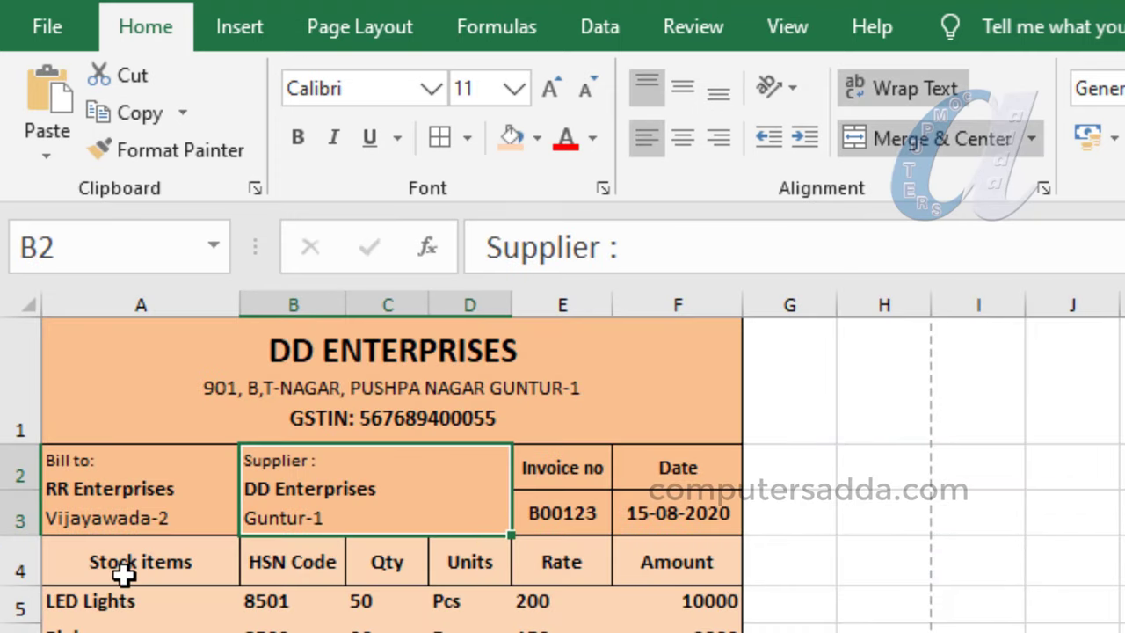
{"action": "left_click", "coordinate": [115, 567]}
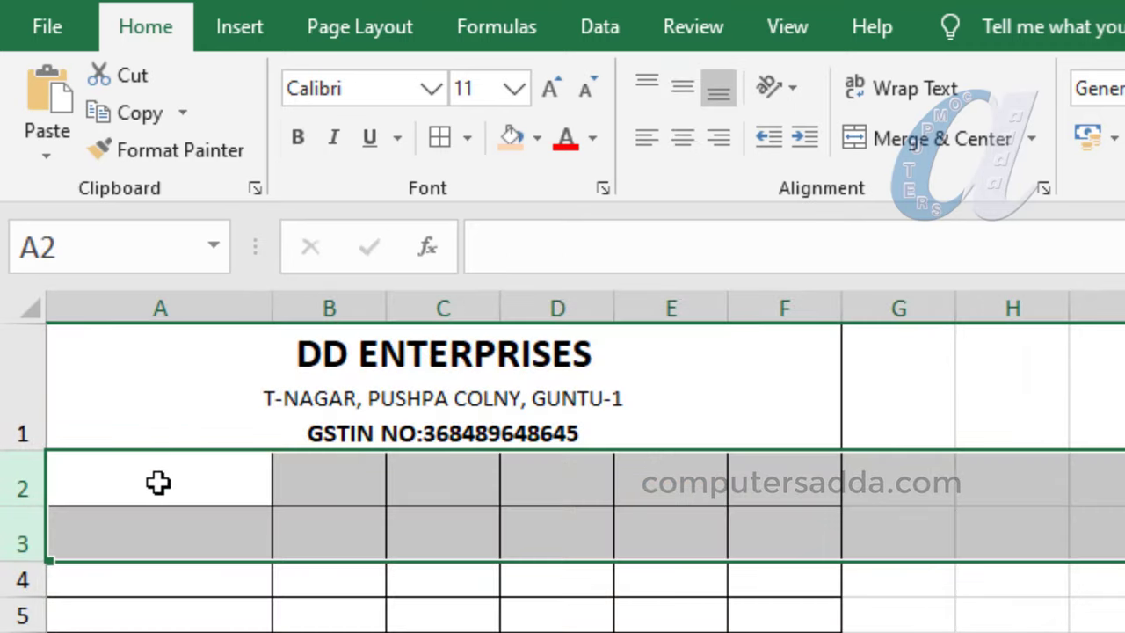
Merge A2:A3 and B2:D3 into single cells, matching the sample invoice.
{"action": "left_click_drag", "start_coordinate": [158, 483], "coordinate": [156, 540]}
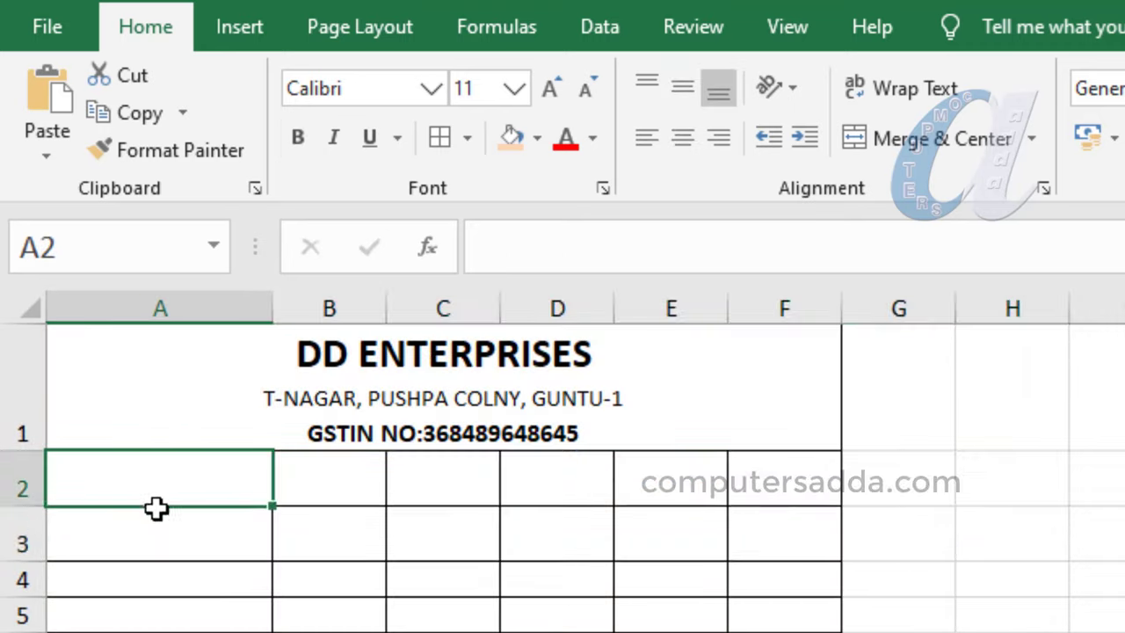
{"action": "left_click", "coordinate": [895, 147]}
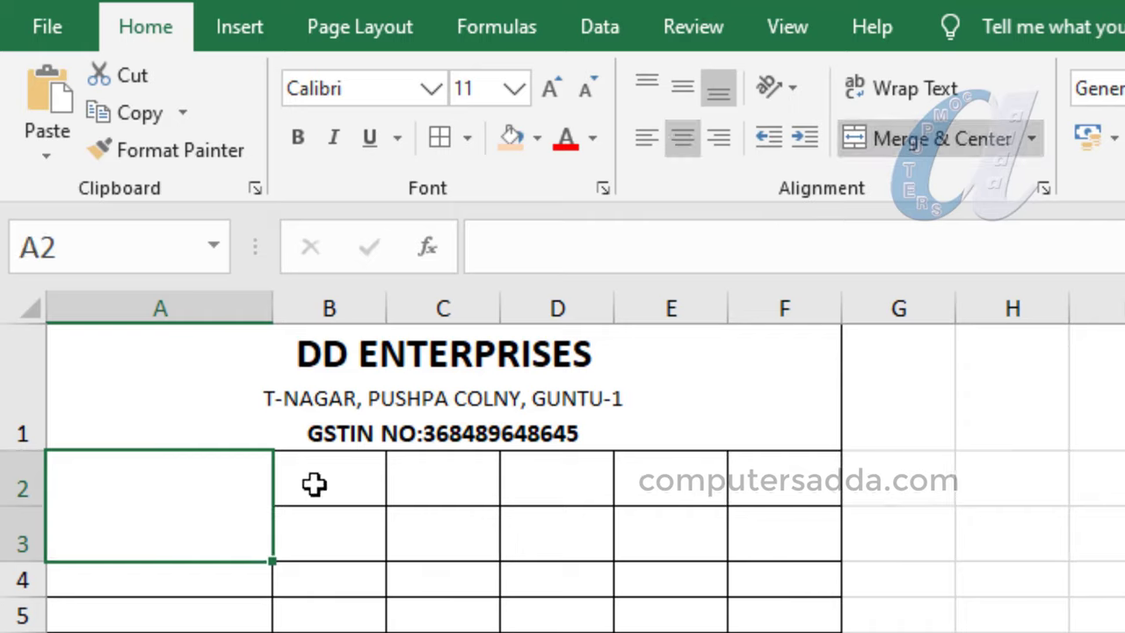
{"action": "mouse_move", "coordinate": [314, 483]}
{"action": "left_mouse_down"}
{"action": "mouse_move", "coordinate": [524, 481]}
{"action": "mouse_move", "coordinate": [525, 532]}
{"action": "left_mouse_up"}
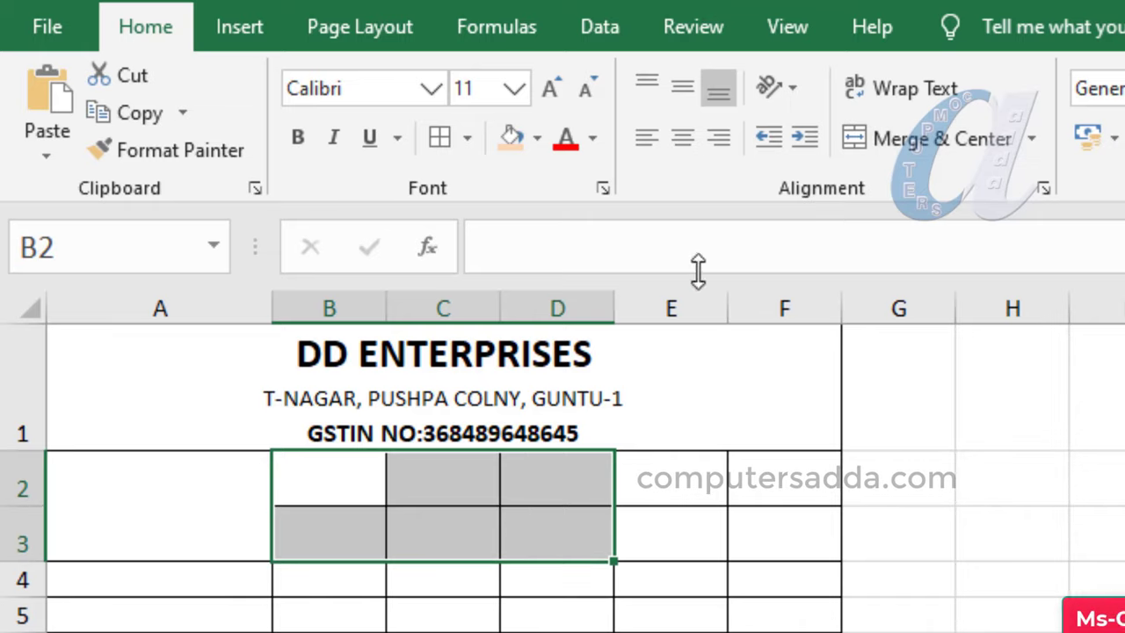
{"action": "left_click", "coordinate": [937, 136]}
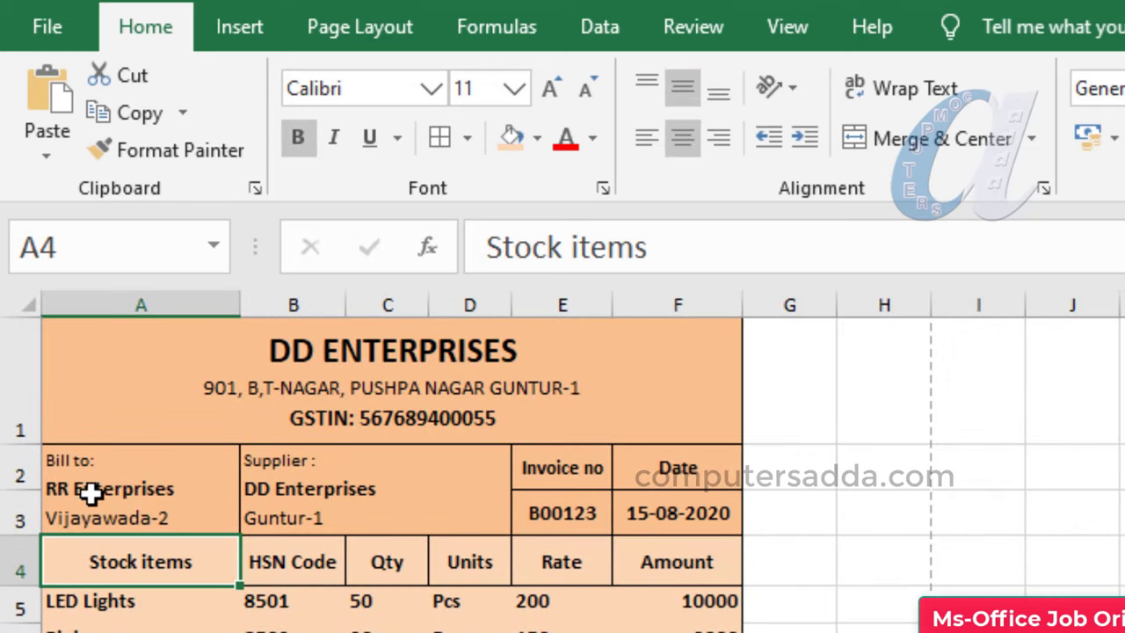
{"action": "left_click", "coordinate": [90, 493]}
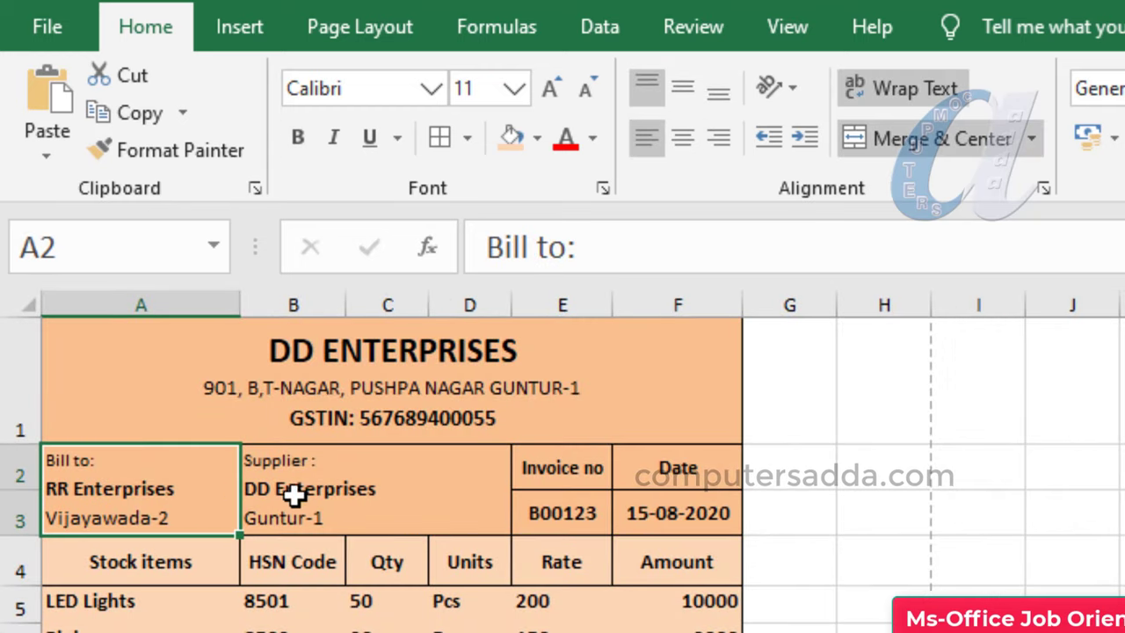
{"action": "left_click", "coordinate": [344, 492]}
{"action": "left_click_drag", "start_coordinate": [553, 470], "coordinate": [563, 519]}
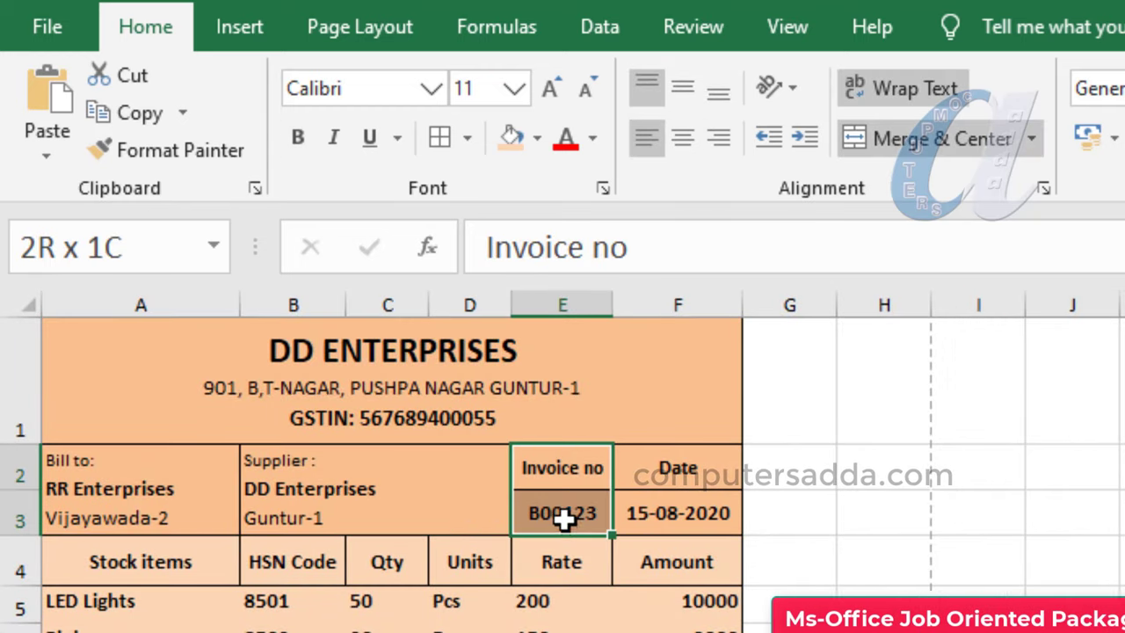
{"action": "left_click_drag", "start_coordinate": [698, 480], "coordinate": [705, 522]}
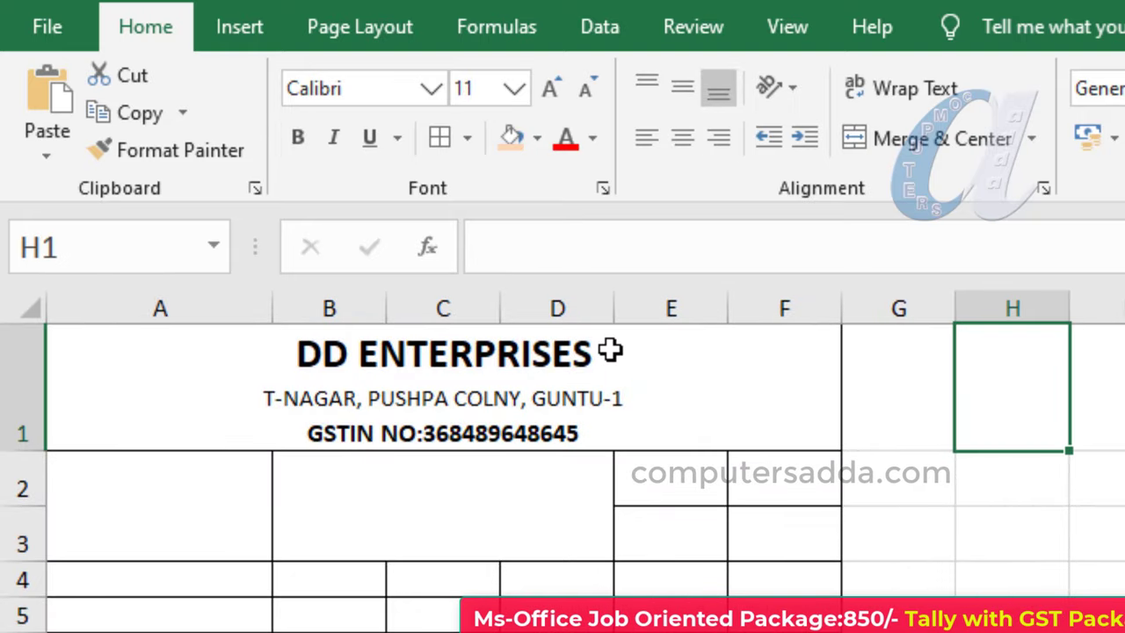
Widen columns E and F and set A2:D3 to top, left alignment.
{"action": "left_click_drag", "start_coordinate": [663, 307], "coordinate": [805, 309]}
{"action": "left_click_drag", "start_coordinate": [728, 309], "coordinate": [754, 314]}
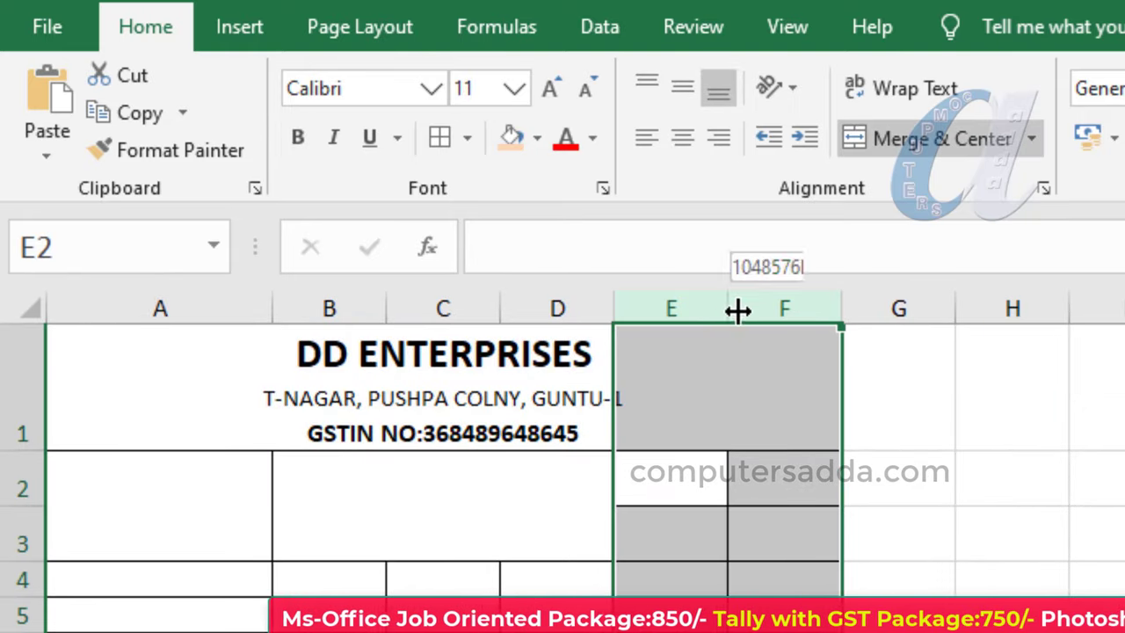
{"action": "left_click", "coordinate": [531, 517]}
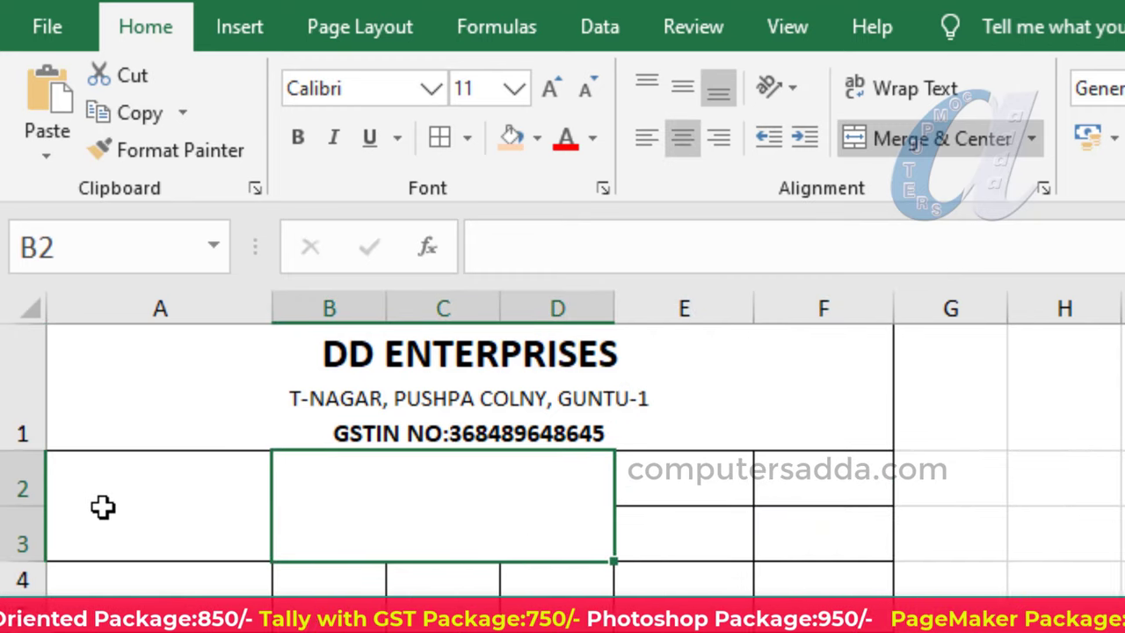
{"action": "left_click_drag", "start_coordinate": [103, 507], "coordinate": [419, 507]}
{"action": "left_click", "coordinate": [678, 91]}
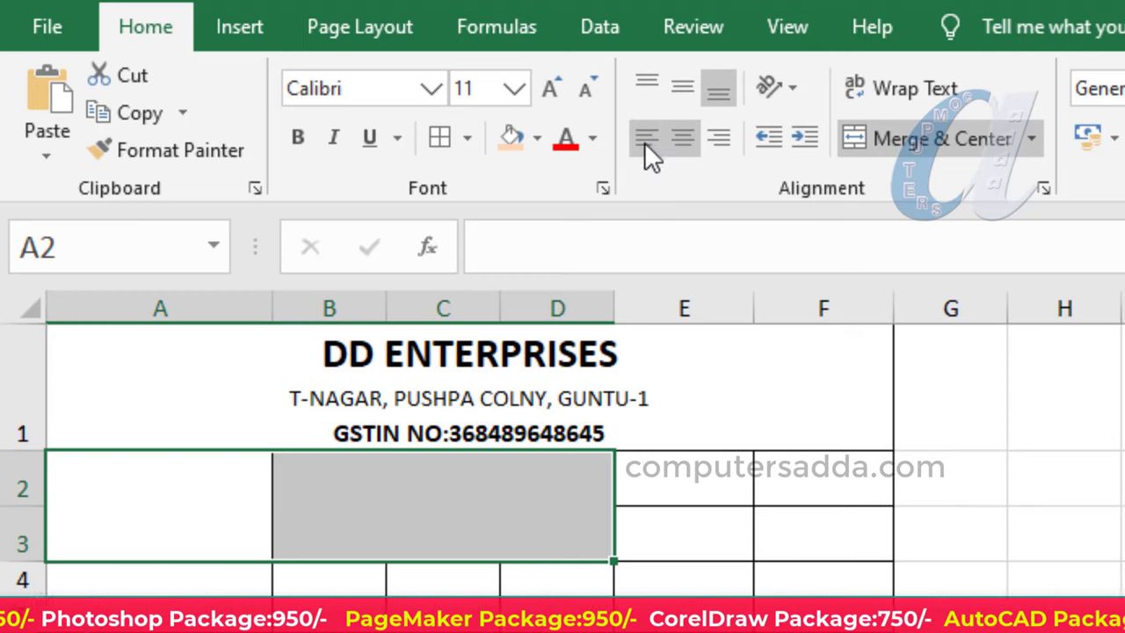
{"action": "left_click", "coordinate": [640, 138]}
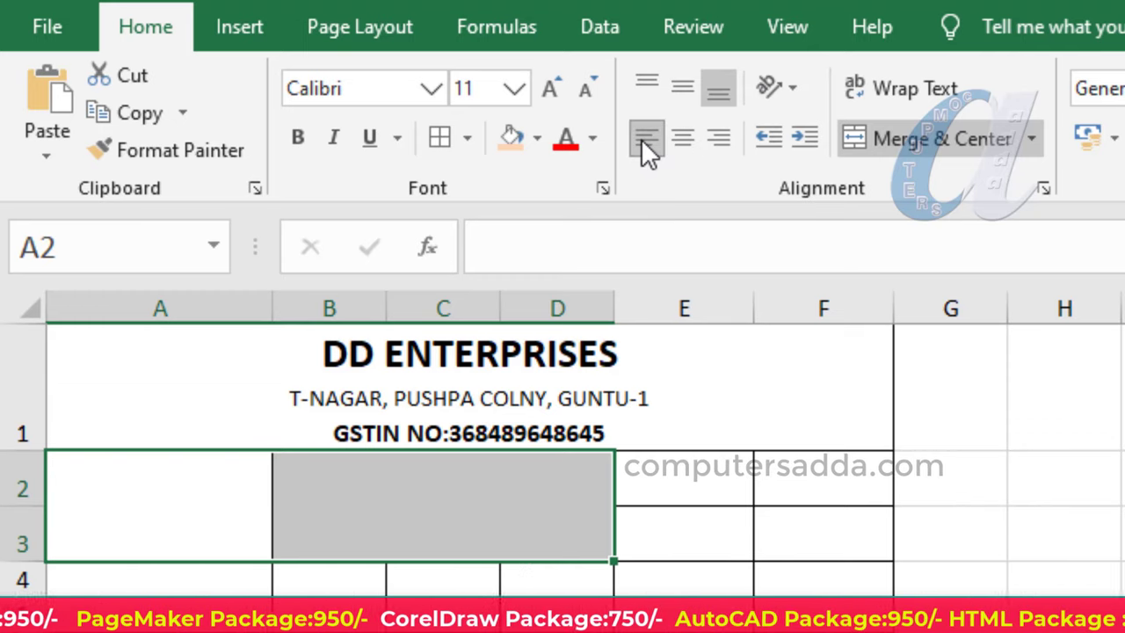
{"action": "left_click", "coordinate": [646, 79]}
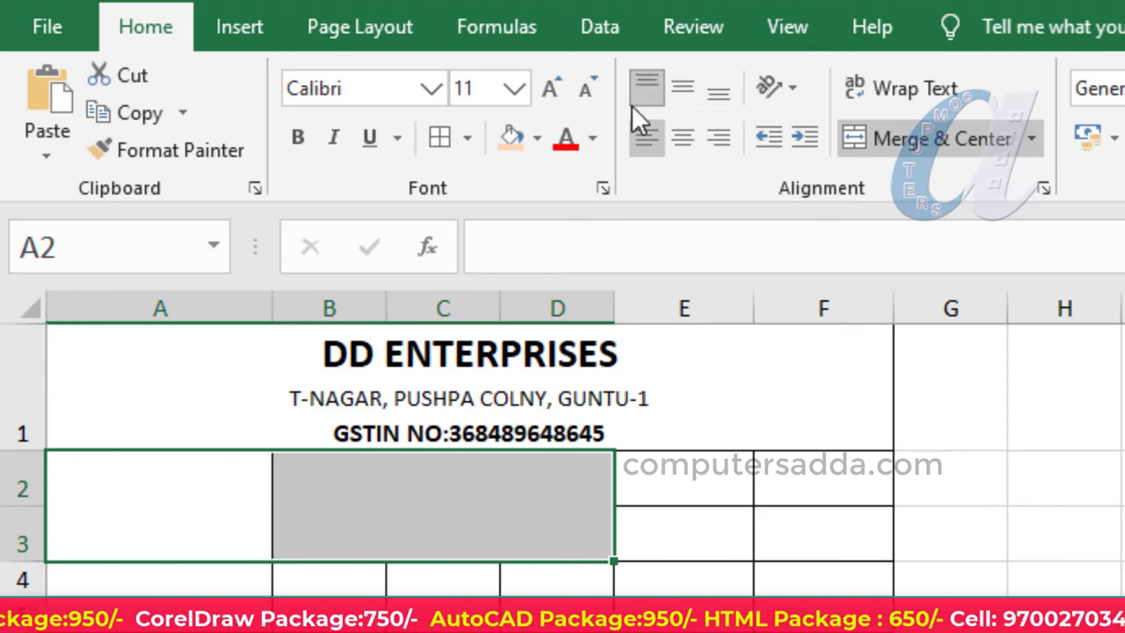
{"action": "left_click", "coordinate": [92, 497]}
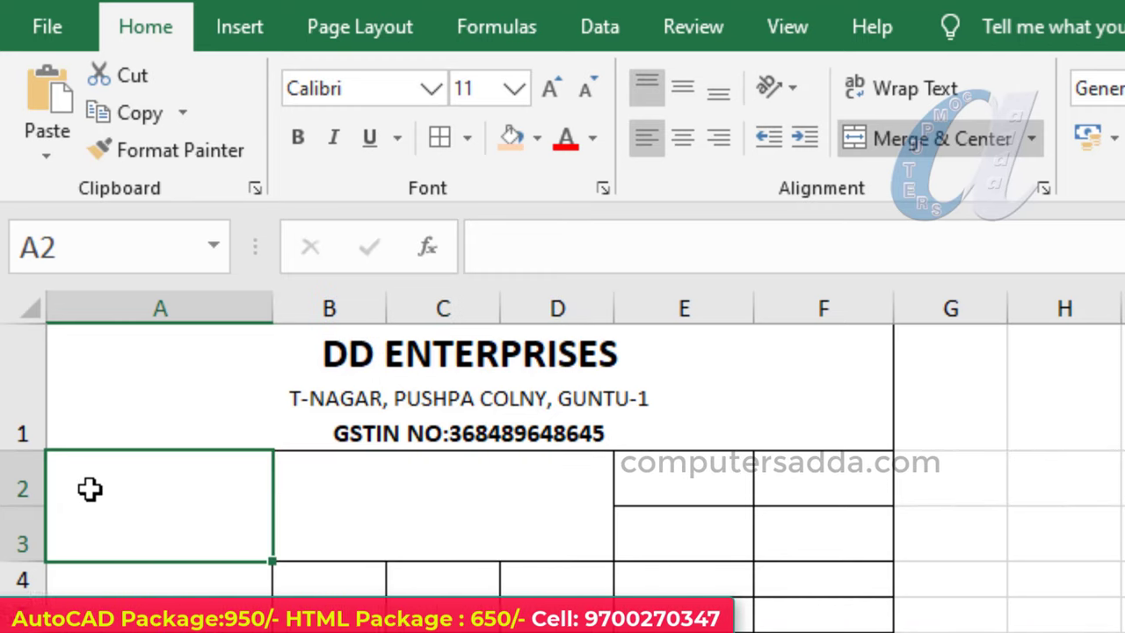
Enter BILL TO:, RK ENTERPRISES and YAWADA-1 on three lines in cell A2.
{"action": "double_click", "coordinate": [88, 474]}
{"action": "type", "text": "BIL"}
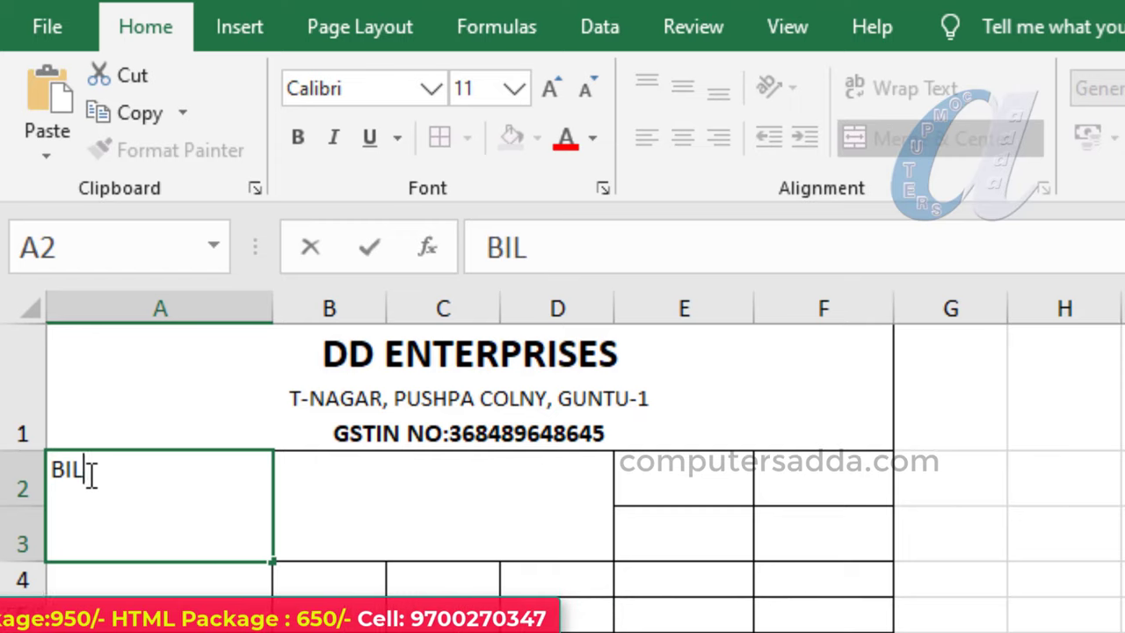
{"action": "type", "text": "L TO"}
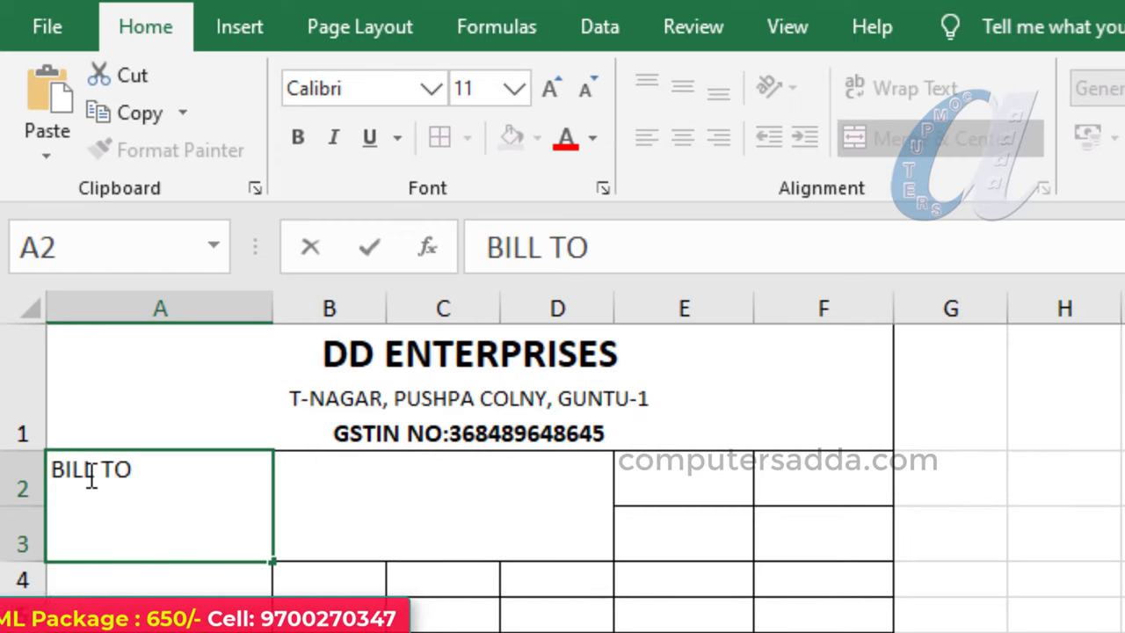
{"action": "type", "text": ":"}
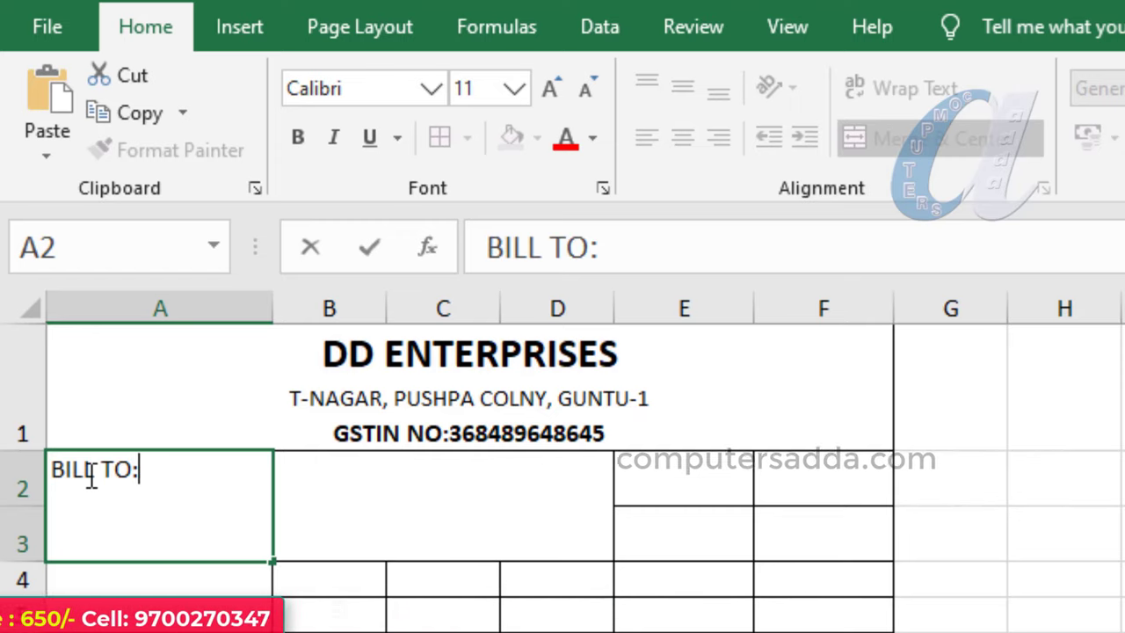
{"action": "key", "text": "alt+Return"}
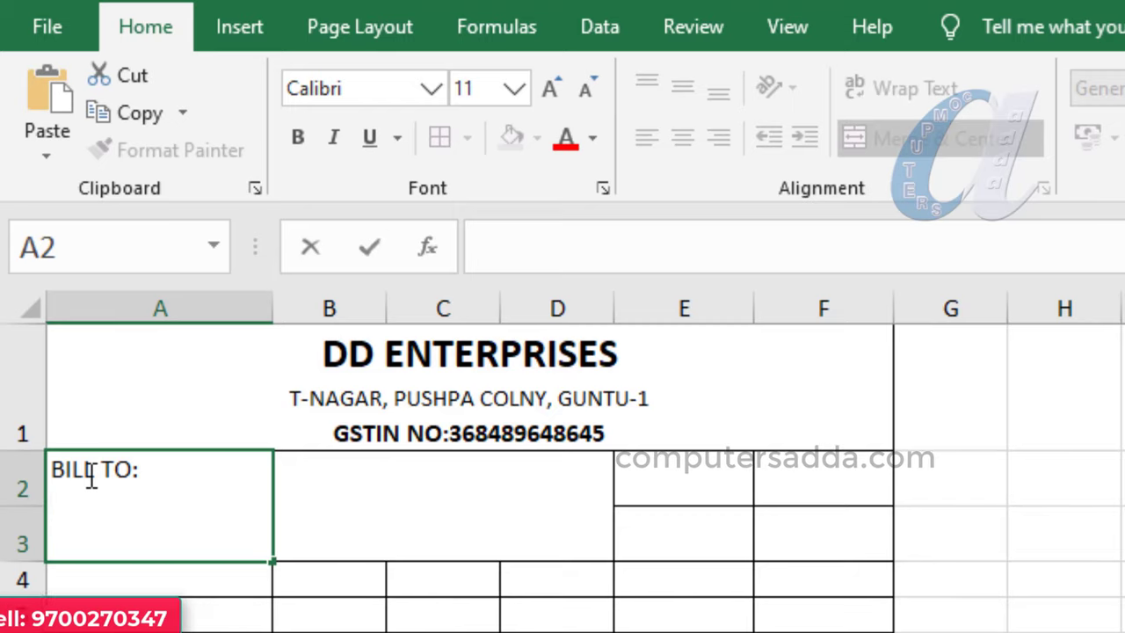
{"action": "type", "text": "RK"}
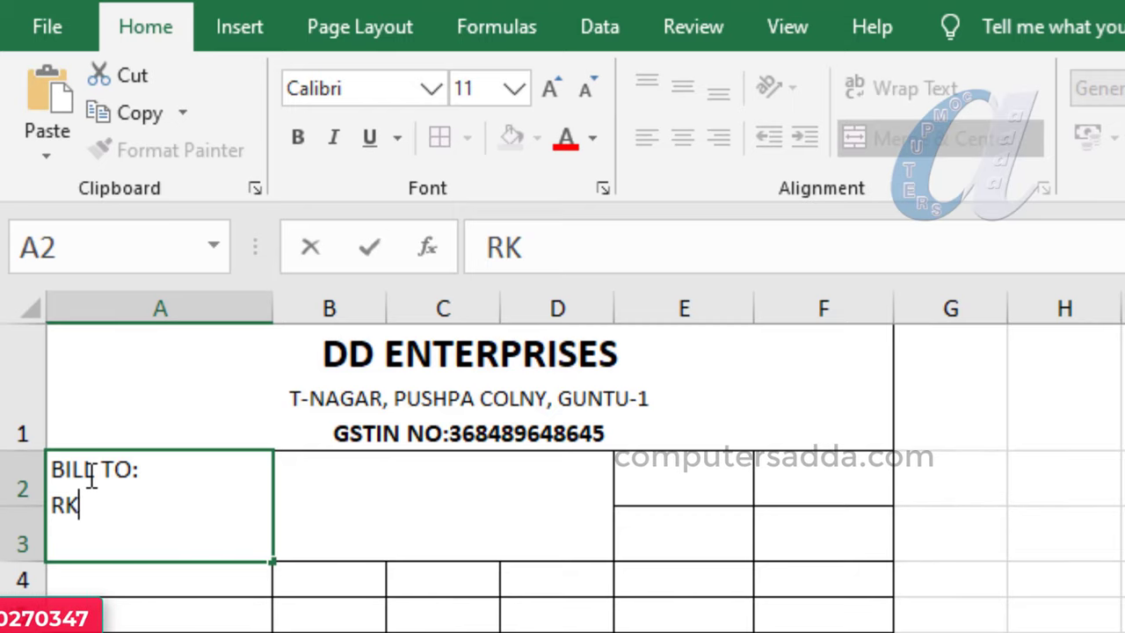
{"action": "type", "text": "ENTER "}
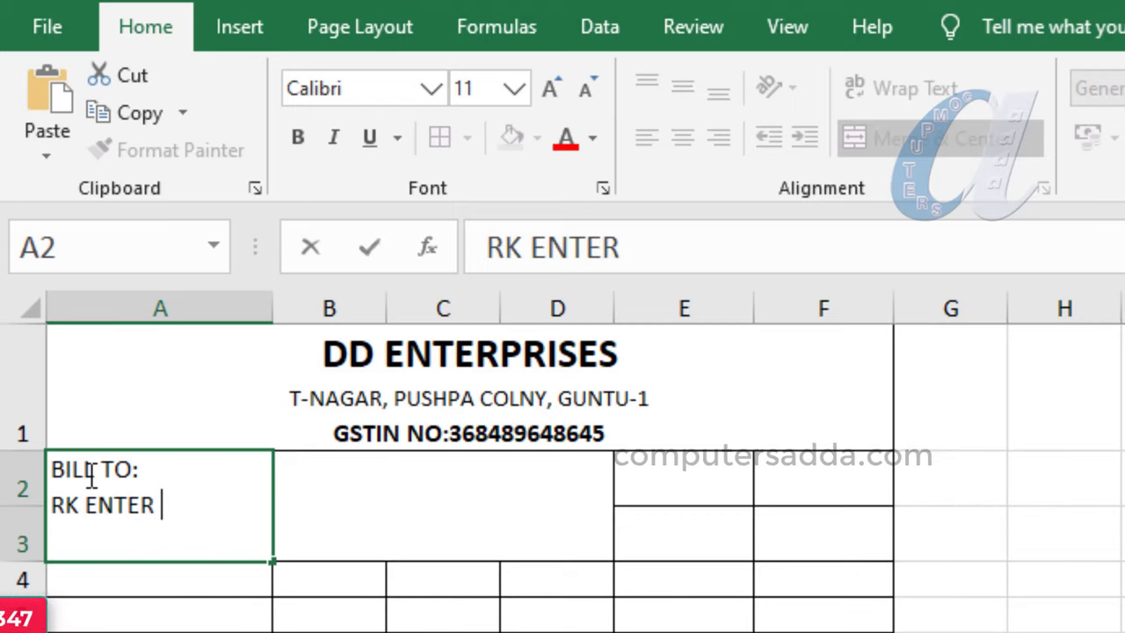
{"action": "type", "text": "PRO"}
{"action": "key", "text": "BackSpace"}
{"action": "type", "text": "ES"}
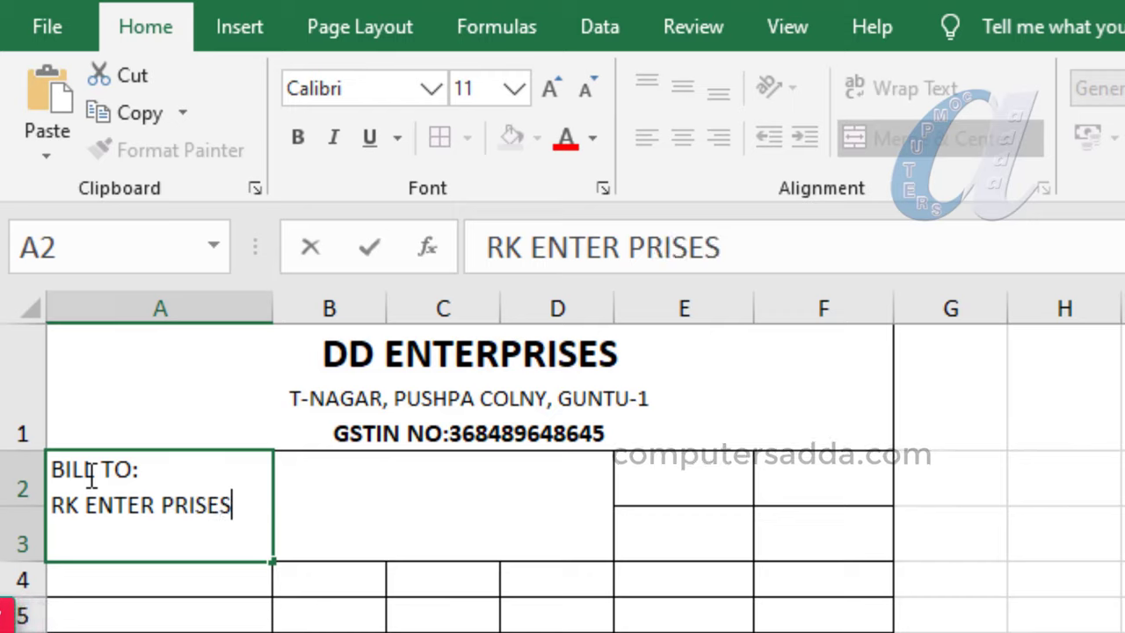
{"action": "key", "text": "alt+Return"}
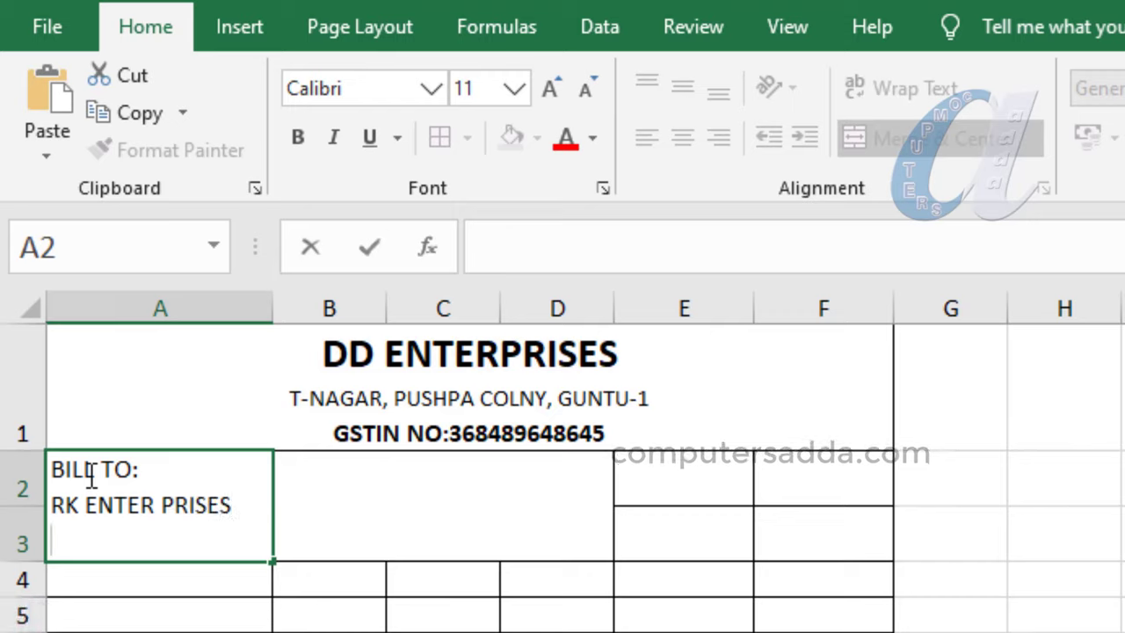
{"action": "type", "text": "VIJAYAW"}
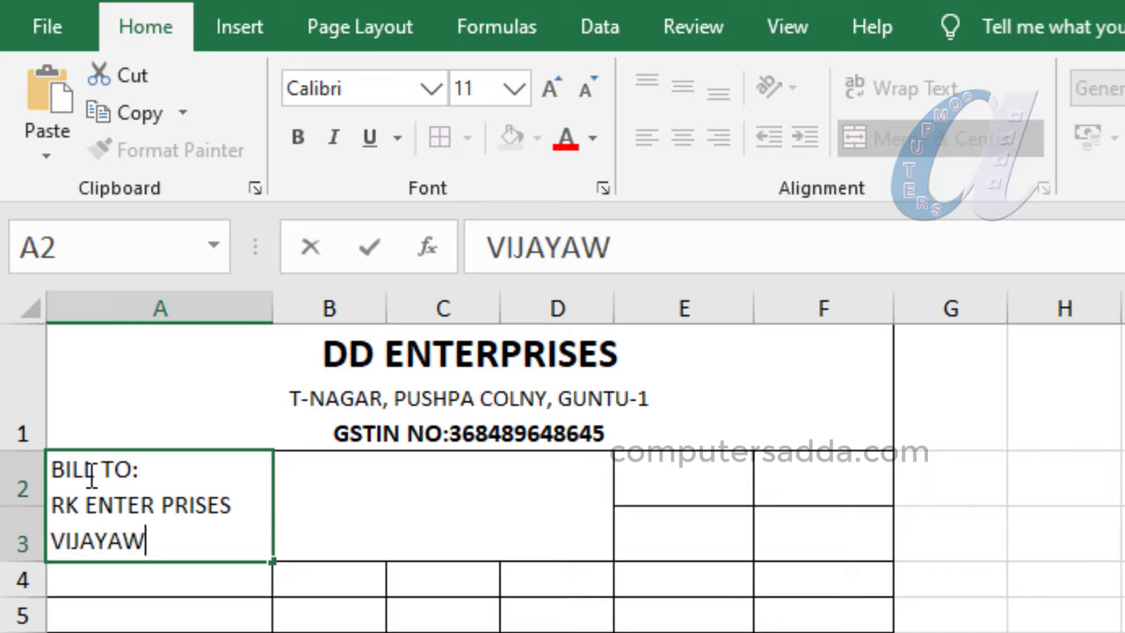
{"action": "type", "text": "ADA"}
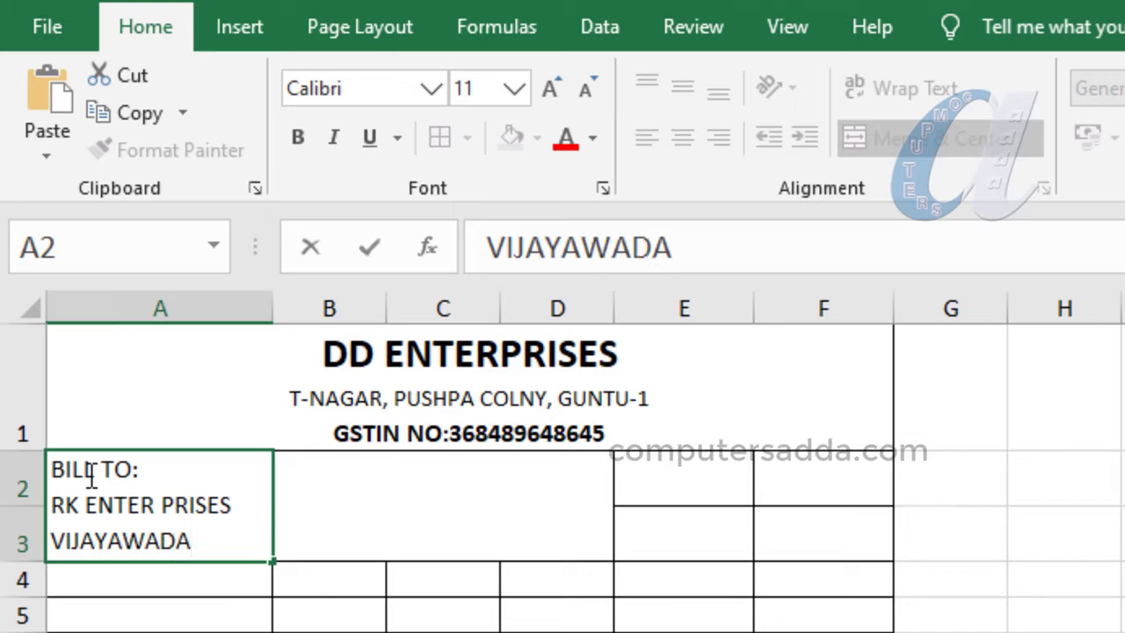
{"action": "type", "text": "-"}
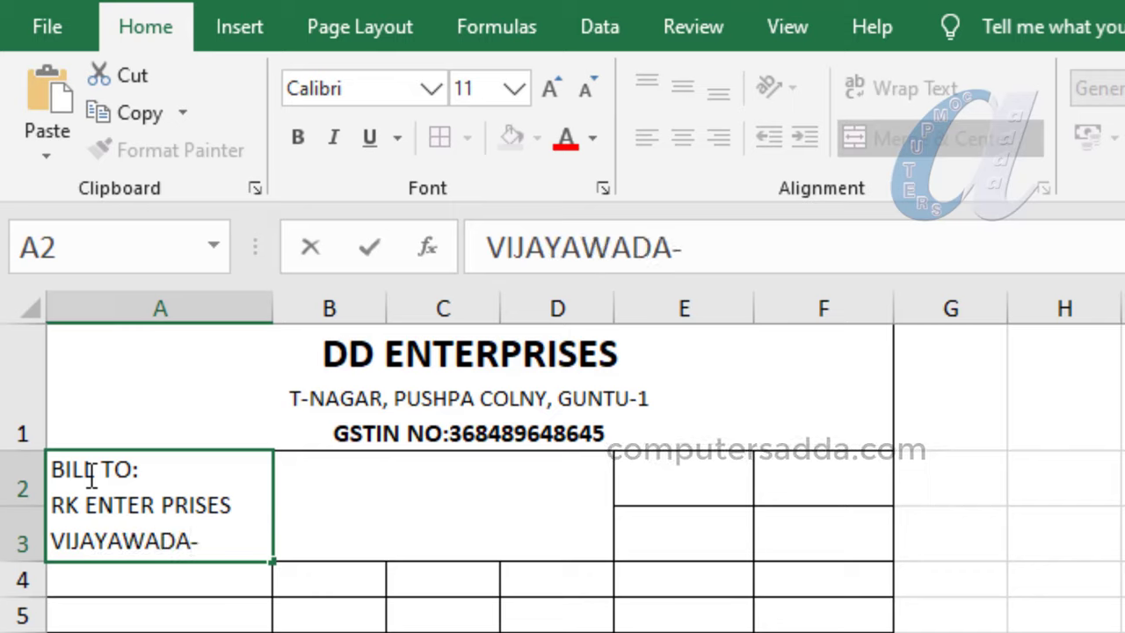
{"action": "type", "text": "1"}
{"action": "key", "text": "Return"}
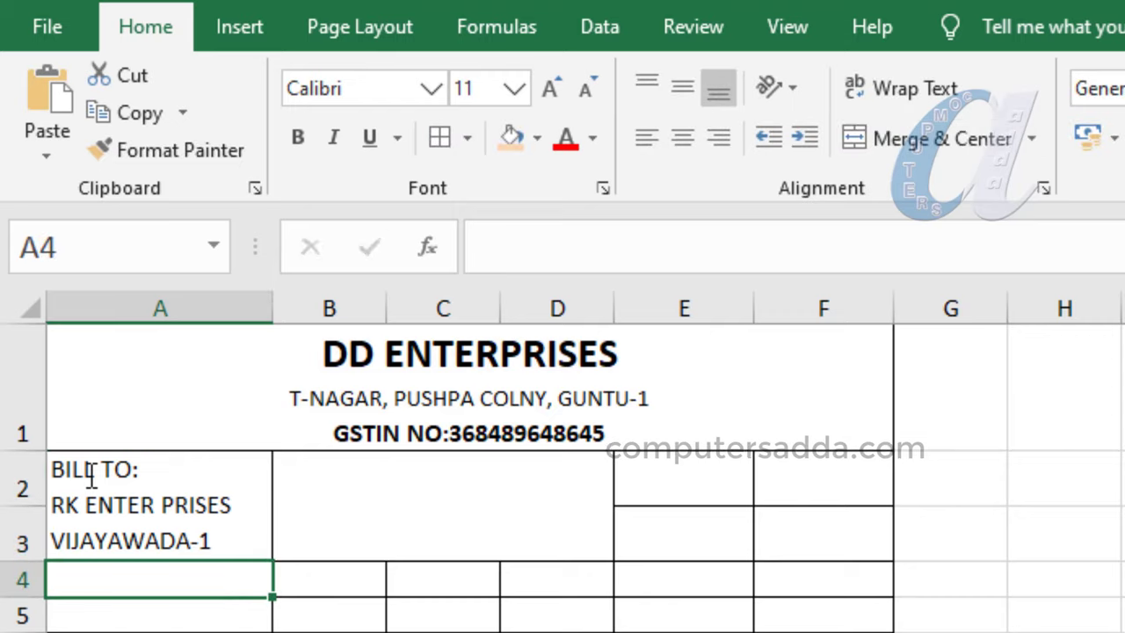
Shrink BILL TO: to font size 9 and make the RK ENTERPRISES line bold.
{"action": "double_click", "coordinate": [149, 474]}
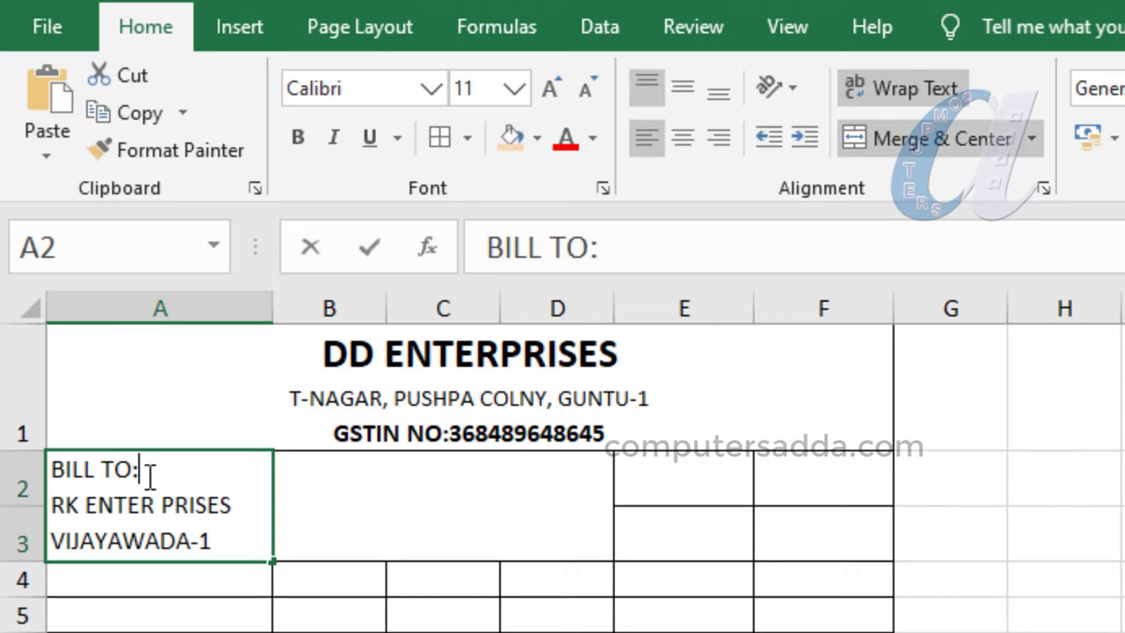
{"action": "left_click_drag", "start_coordinate": [149, 474], "coordinate": [11, 477]}
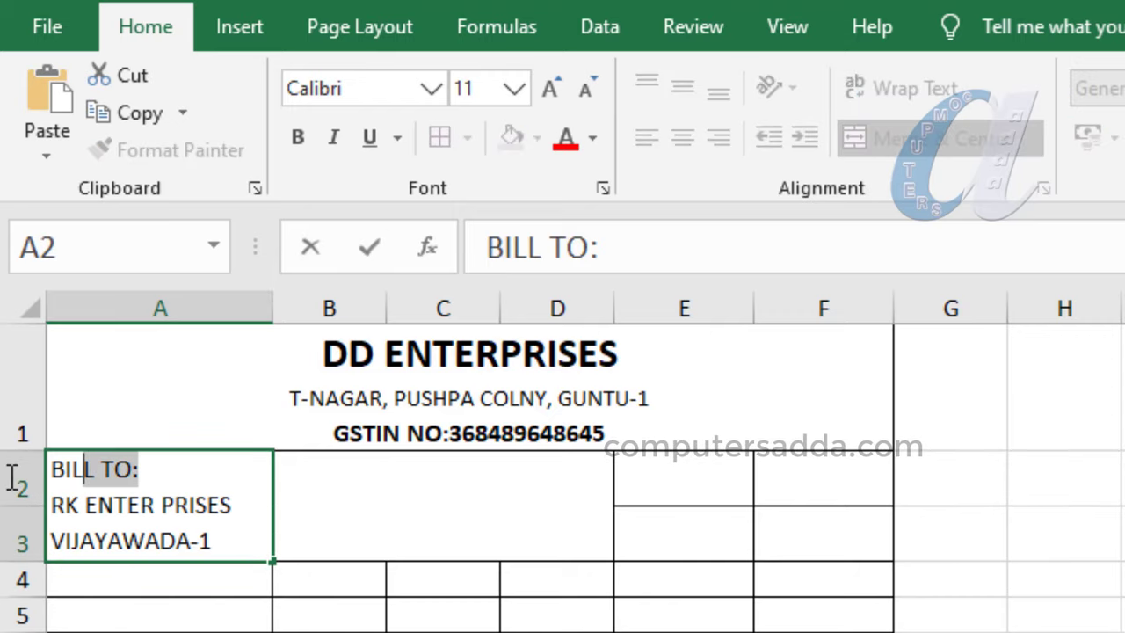
{"action": "left_click", "coordinate": [580, 89]}
{"action": "left_click", "coordinate": [580, 90]}
{"action": "left_click", "coordinate": [200, 538]}
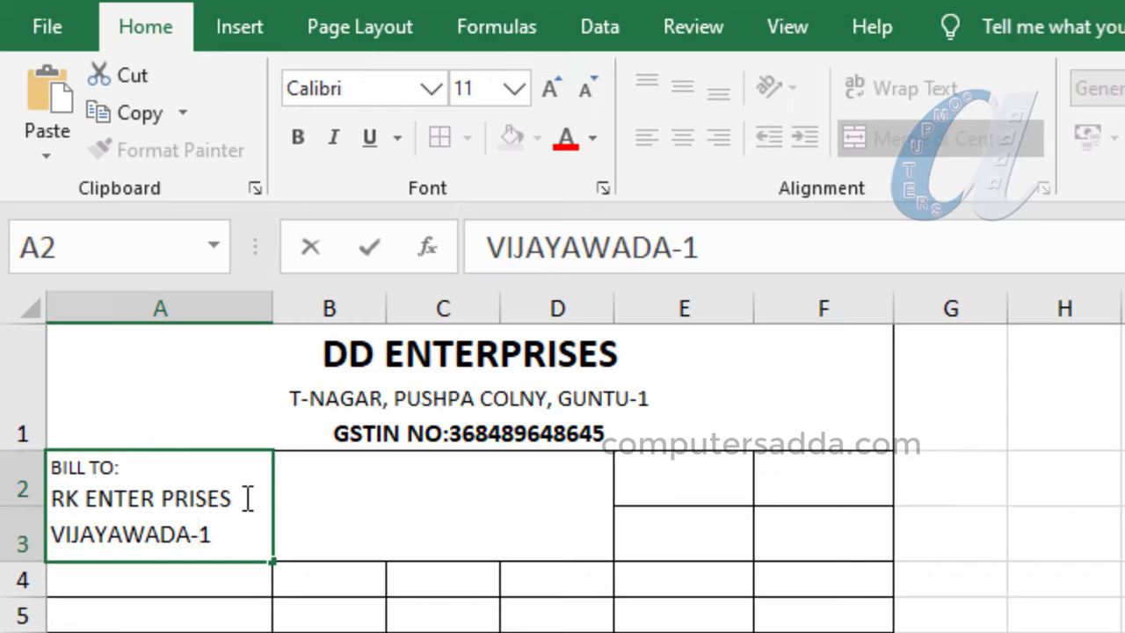
{"action": "left_click_drag", "start_coordinate": [248, 499], "coordinate": [51, 497]}
{"action": "left_click", "coordinate": [295, 139]}
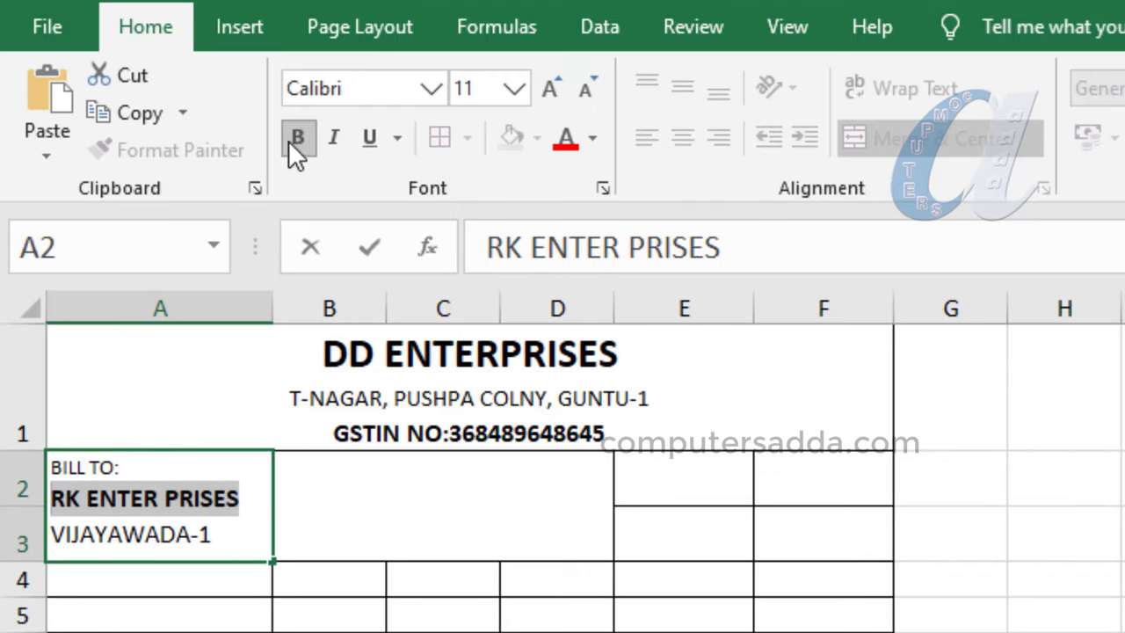
{"action": "left_click", "coordinate": [354, 483]}
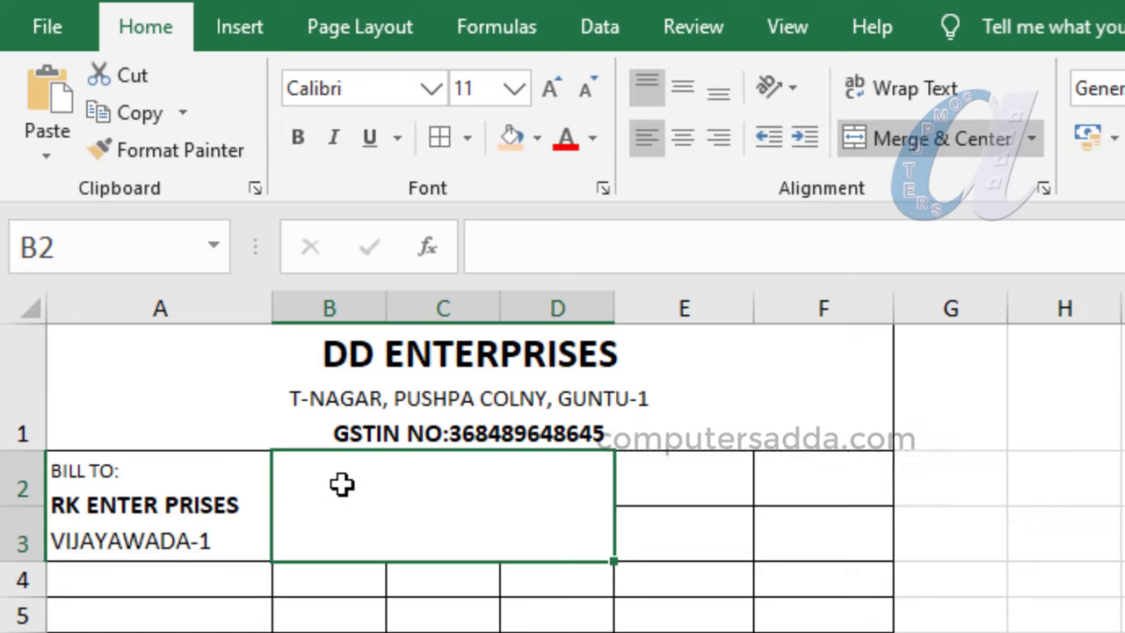
Type SUPPLIER:, DD ENTERPRISES and GUNTUR-1 on three lines in merged B2:D3.
{"action": "type", "text": "S"}
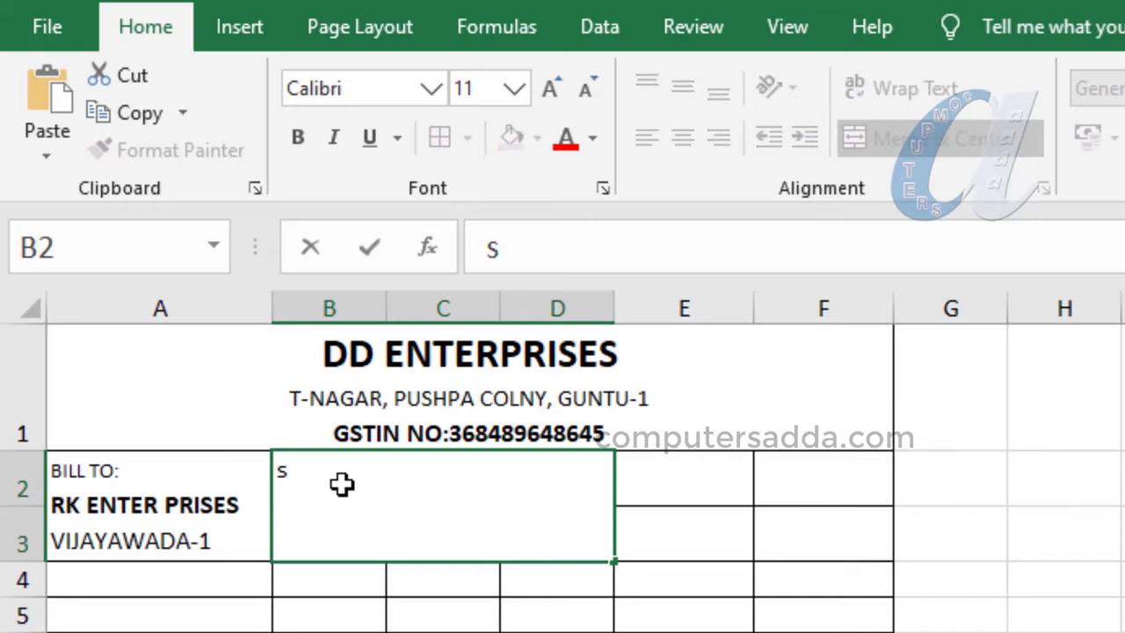
{"action": "type", "text": "UPPL"}
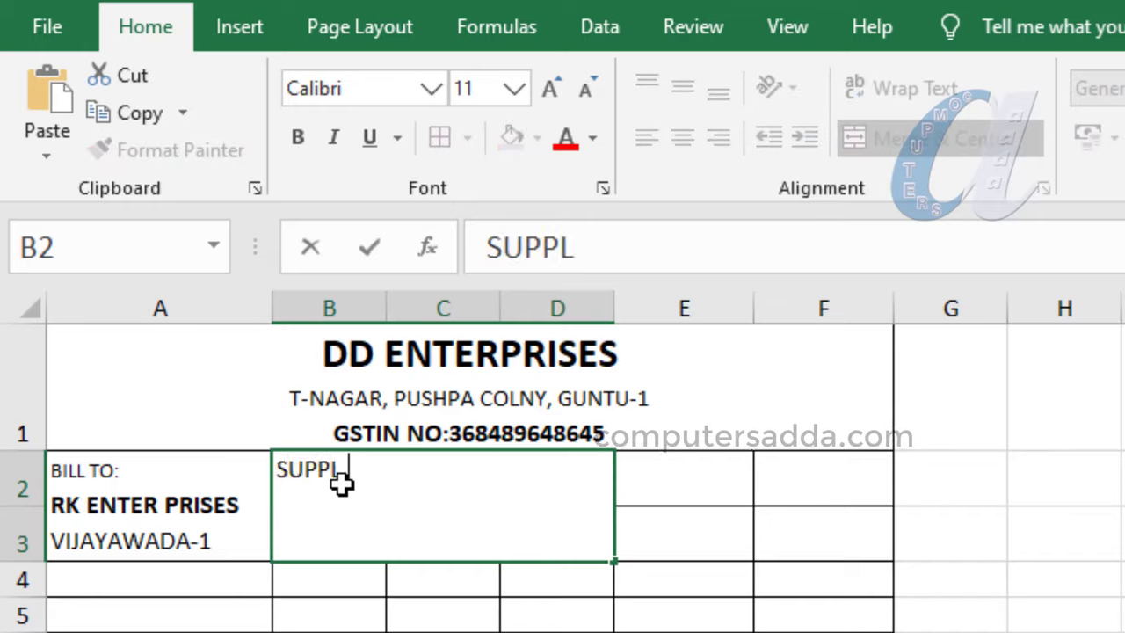
{"action": "type", "text": "IER:"}
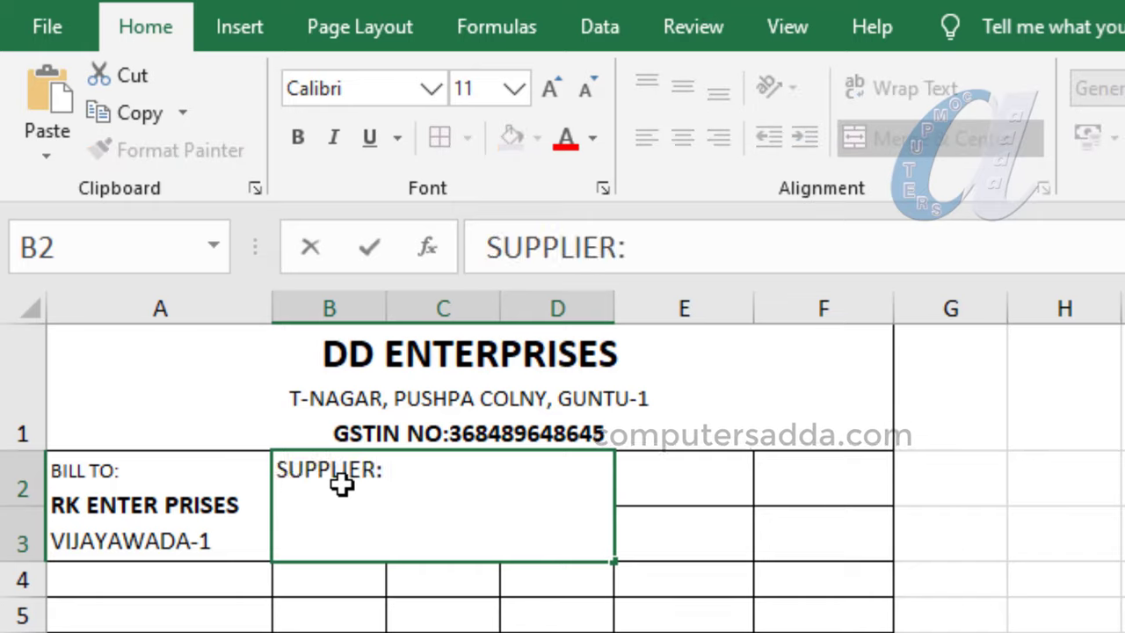
{"action": "key", "text": "alt+Return"}
{"action": "type", "text": "D"}
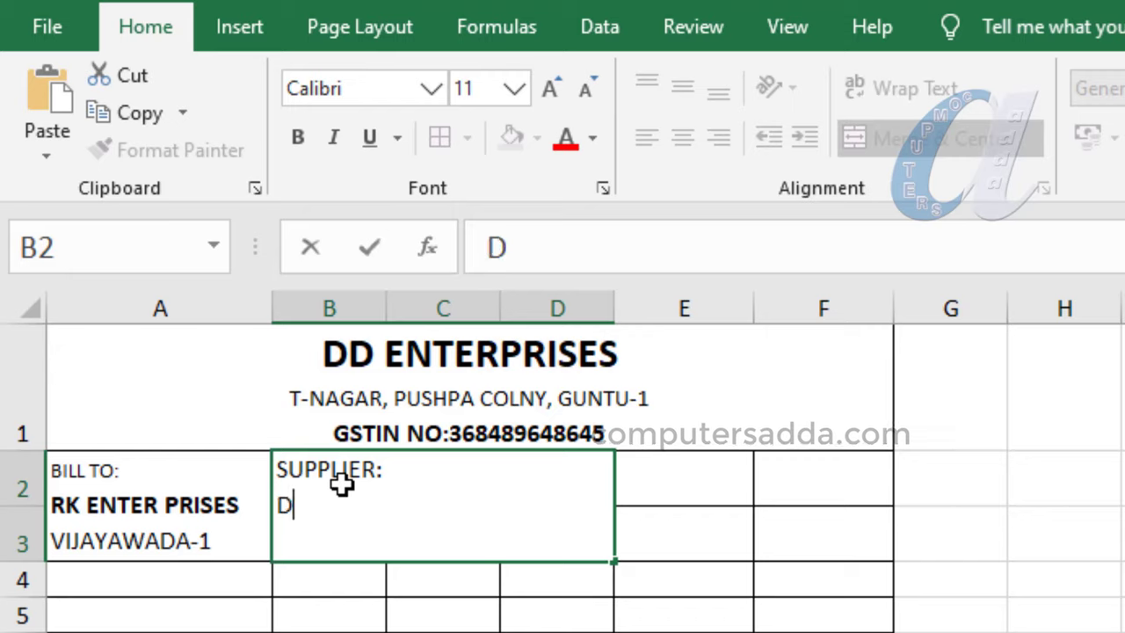
{"action": "type", "text": "D ENTER"}
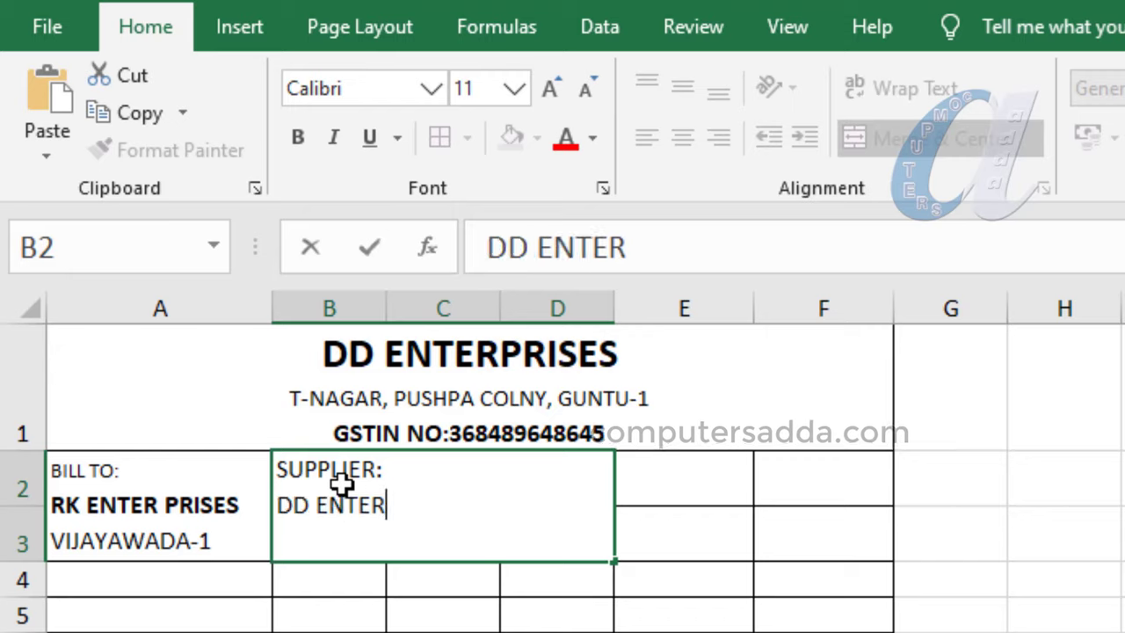
{"action": "type", "text": "PRISES"}
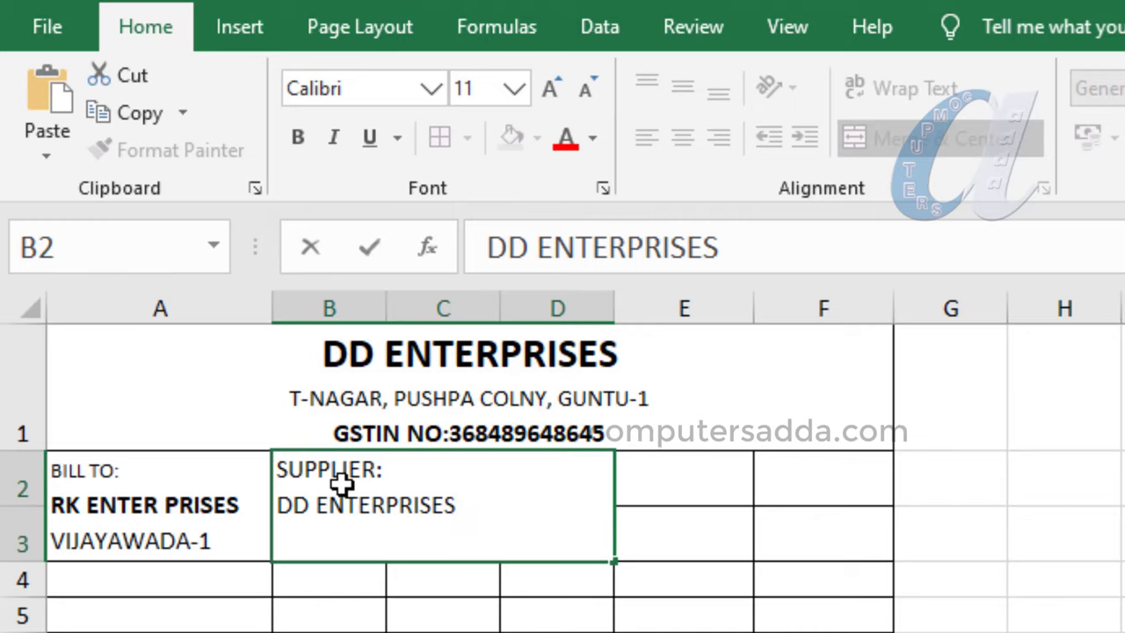
{"action": "key", "text": "alt+Return"}
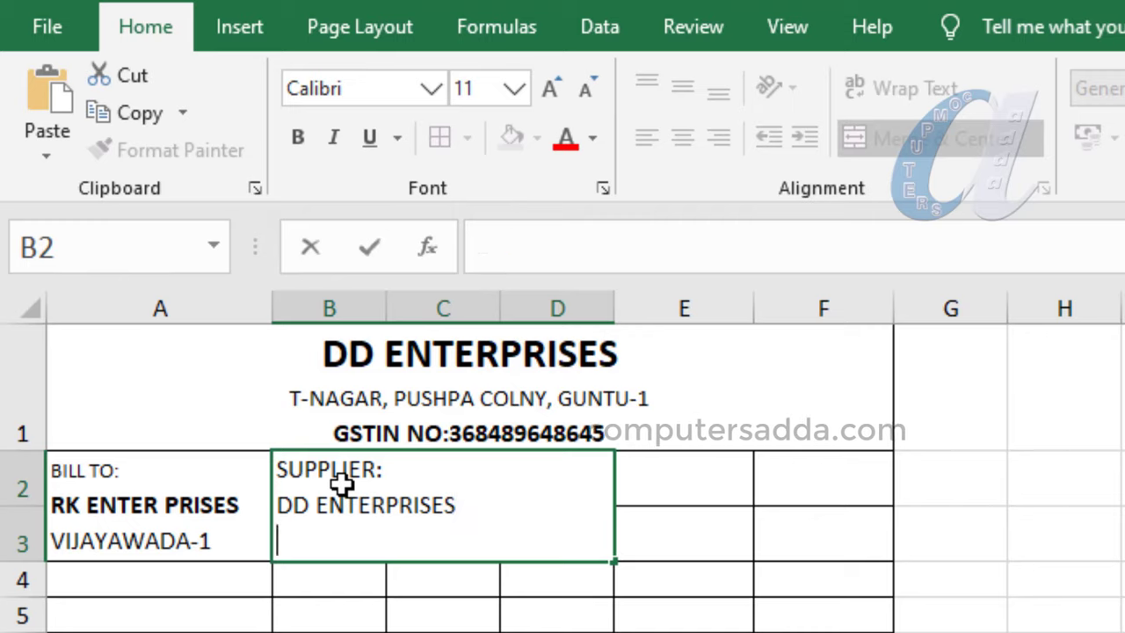
{"action": "type", "text": "GUNTUR"}
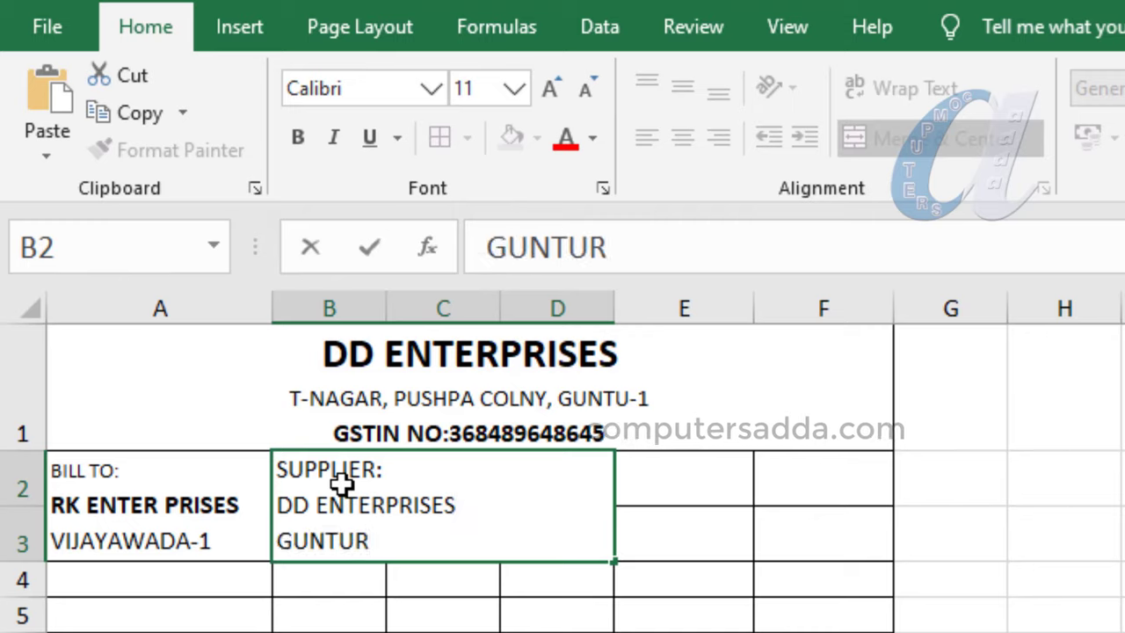
{"action": "type", "text": "-1"}
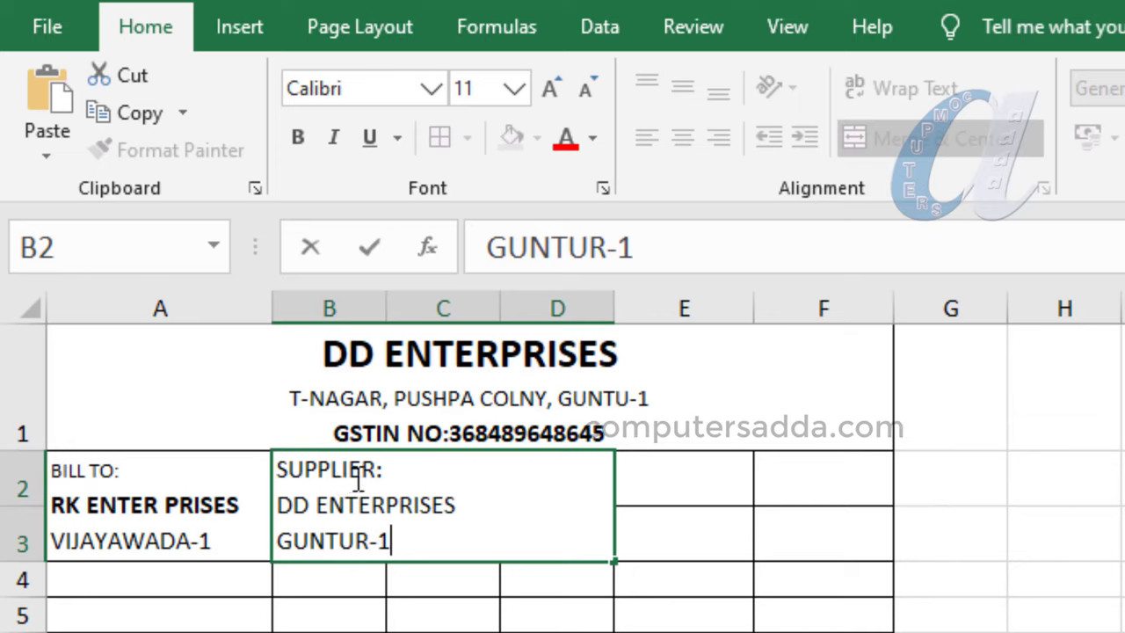
{"action": "left_click", "coordinate": [650, 518]}
Make DD ENTERPRISES bold and set the SUPPLIER: label to font size 10.
{"action": "left_click", "coordinate": [427, 510]}
{"action": "double_click", "coordinate": [428, 510]}
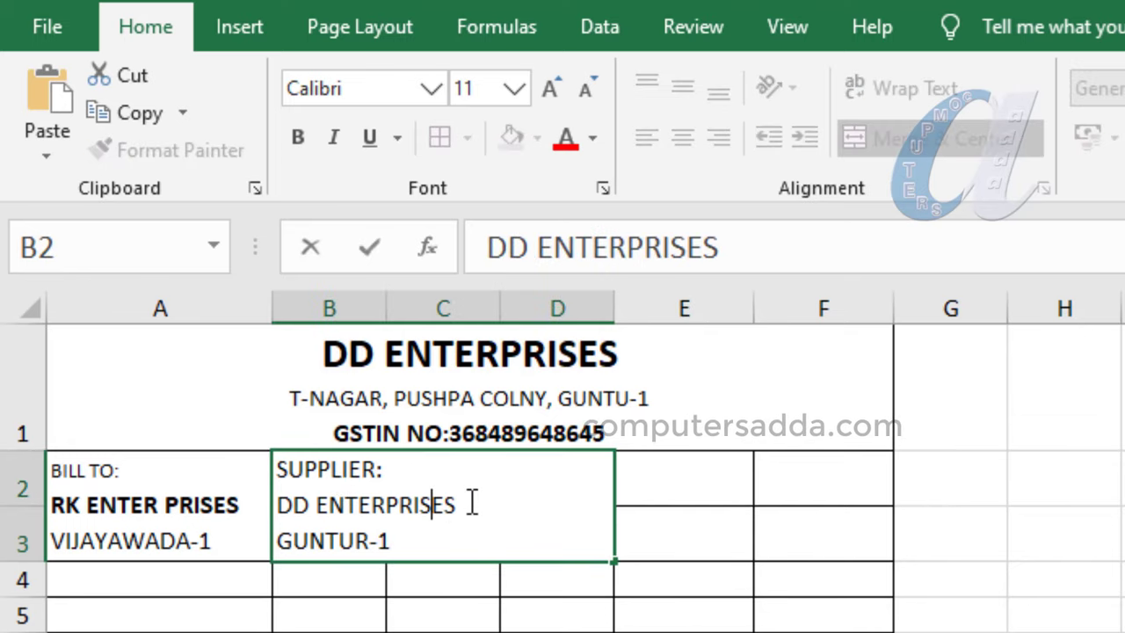
{"action": "left_click_drag", "start_coordinate": [469, 502], "coordinate": [238, 502]}
{"action": "left_click", "coordinate": [300, 137]}
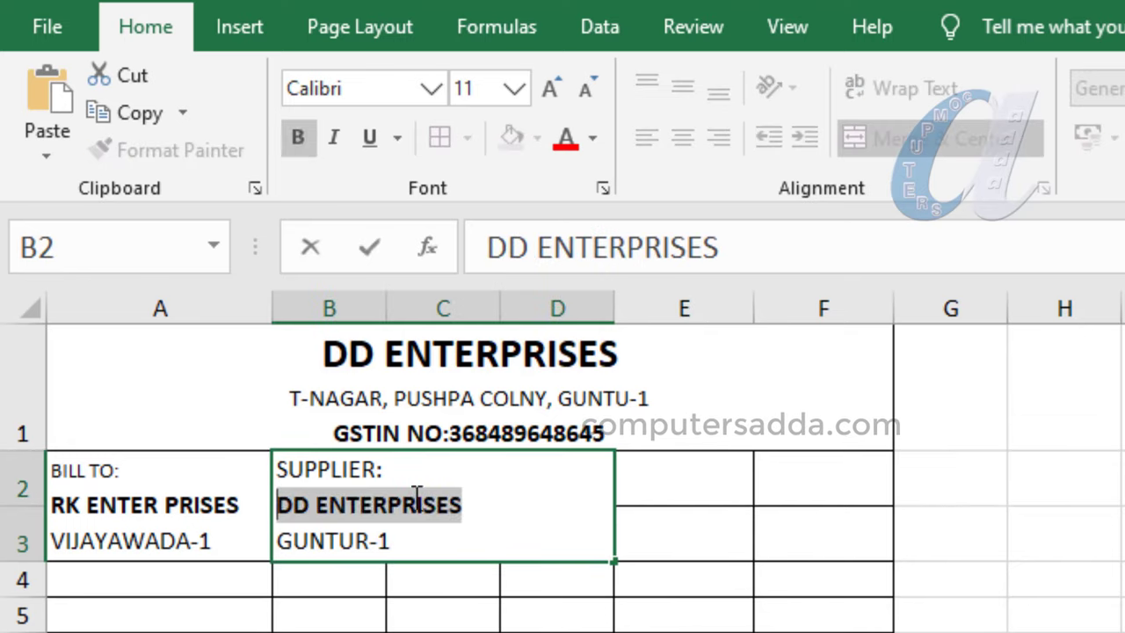
{"action": "left_click_drag", "start_coordinate": [397, 472], "coordinate": [272, 467]}
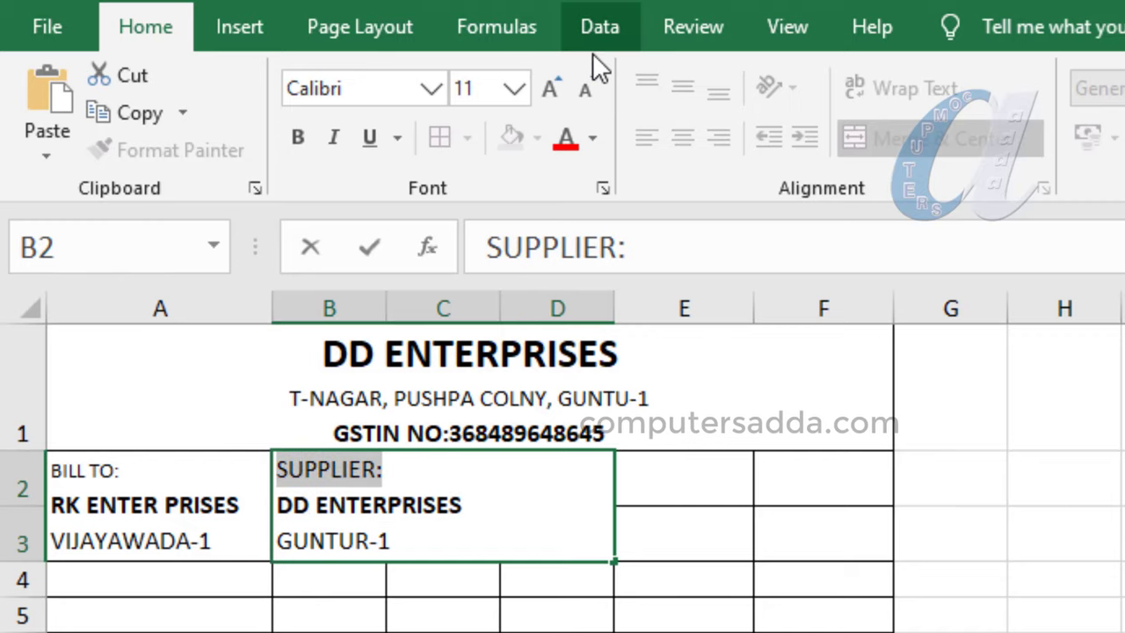
{"action": "left_click", "coordinate": [593, 77]}
{"action": "left_click", "coordinate": [592, 77]}
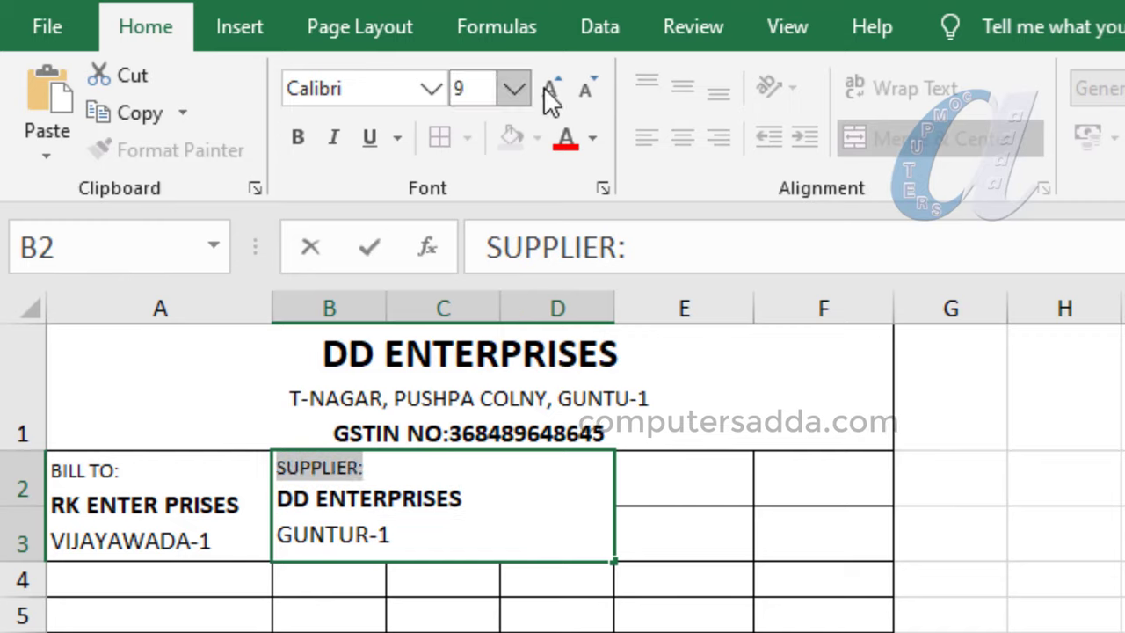
{"action": "left_click", "coordinate": [554, 89]}
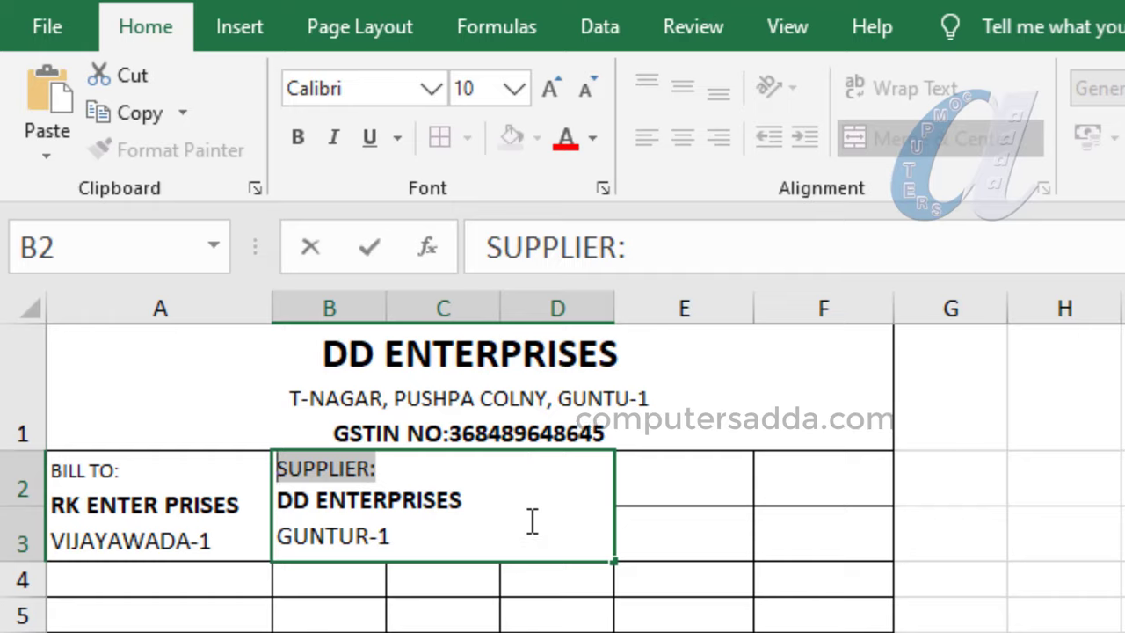
Centre cells E2:F3 both horizontally and vertically.
{"action": "left_click", "coordinate": [682, 534]}
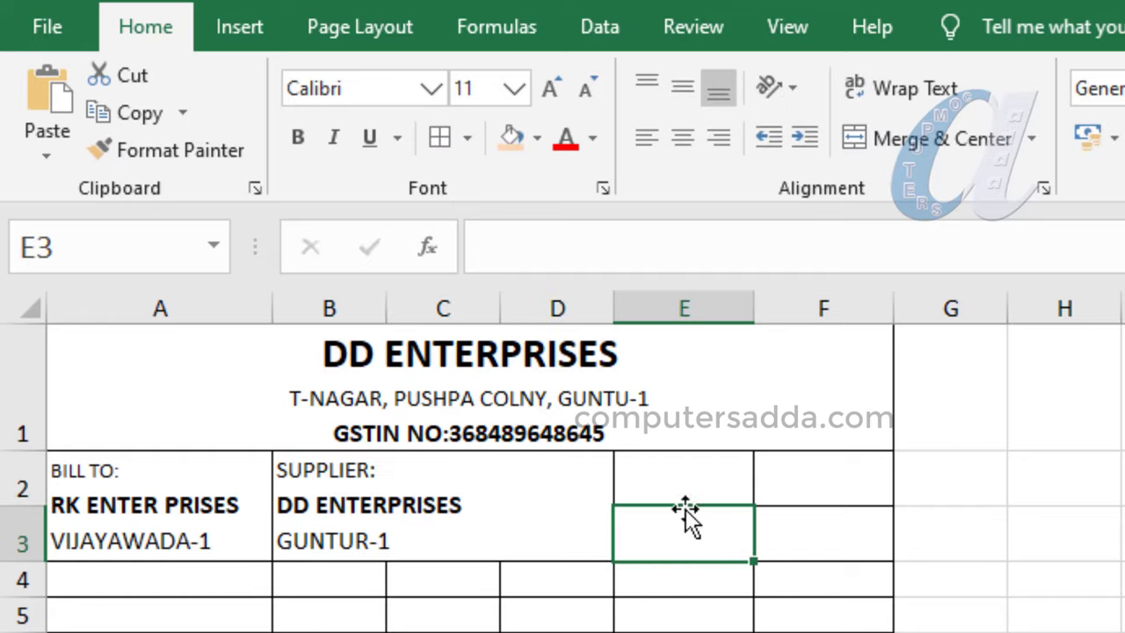
{"action": "left_click", "coordinate": [688, 488]}
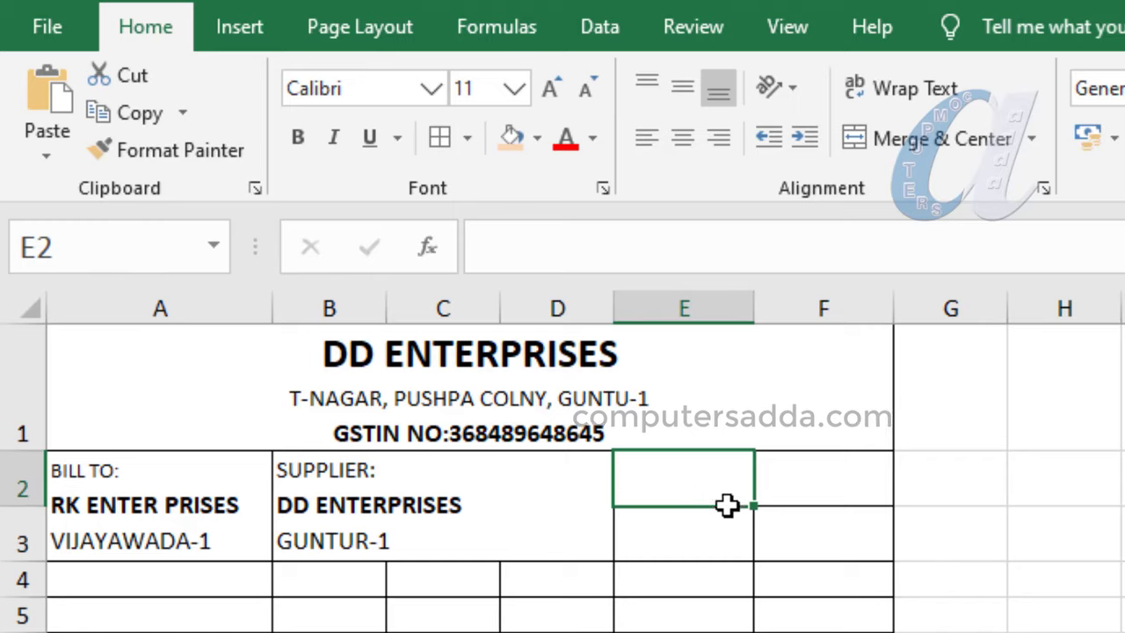
{"action": "left_click_drag", "start_coordinate": [728, 504], "coordinate": [793, 533]}
{"action": "left_click", "coordinate": [688, 138]}
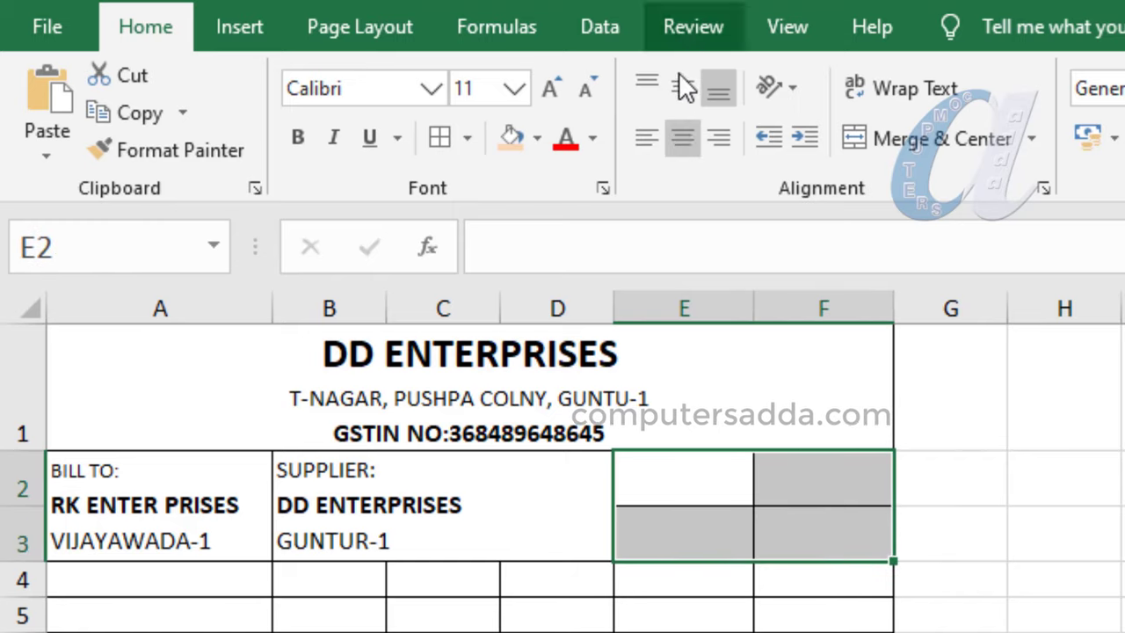
{"action": "left_click", "coordinate": [682, 88]}
Enter INVOICE and DATE headings, the invoice number and 12/8/2020 below, and bold E2:F3.
{"action": "left_click", "coordinate": [713, 477]}
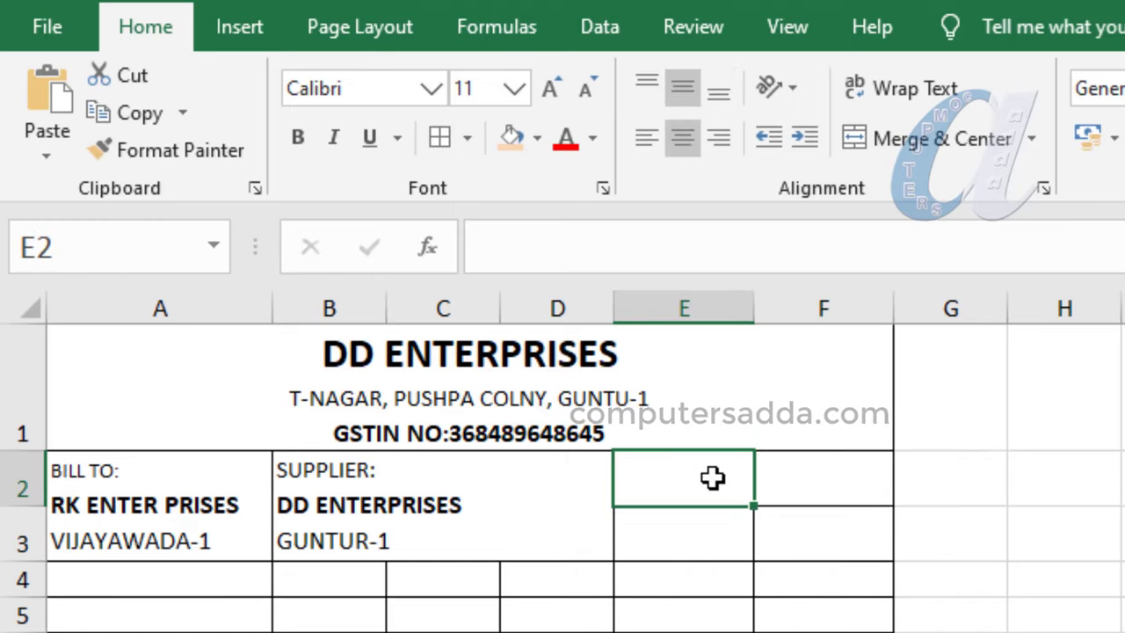
{"action": "type", "text": "INV"}
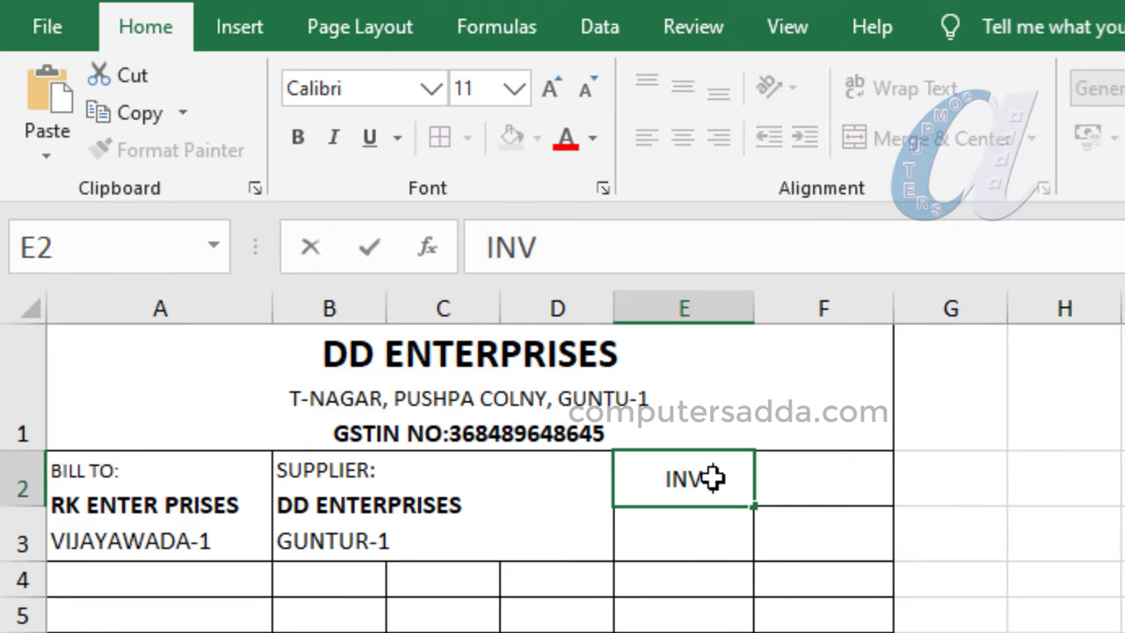
{"action": "type", "text": "OICE"}
{"action": "key", "text": "Tab"}
{"action": "type", "text": "D"}
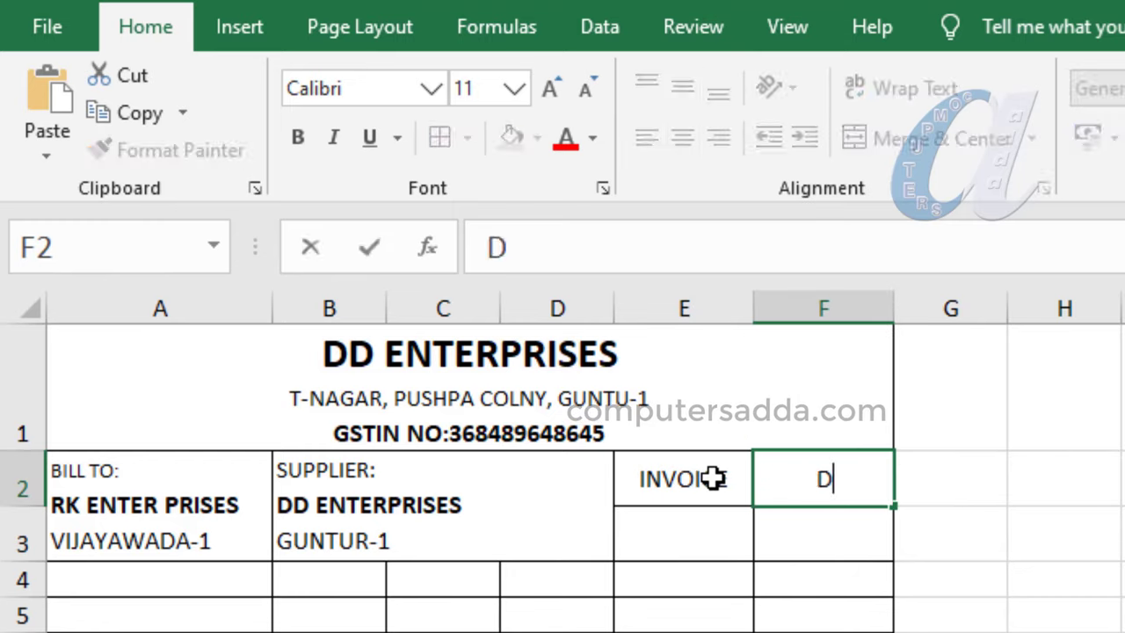
{"action": "type", "text": "ATE"}
{"action": "key", "text": "Return"}
{"action": "key", "text": "Left"}
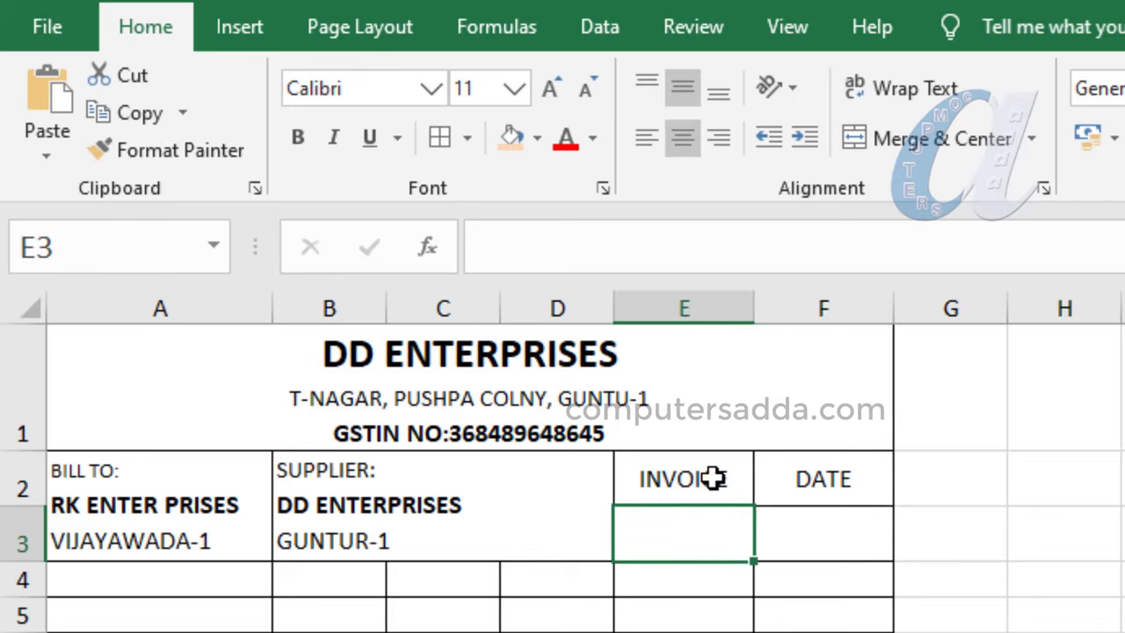
{"action": "type", "text": "D"}
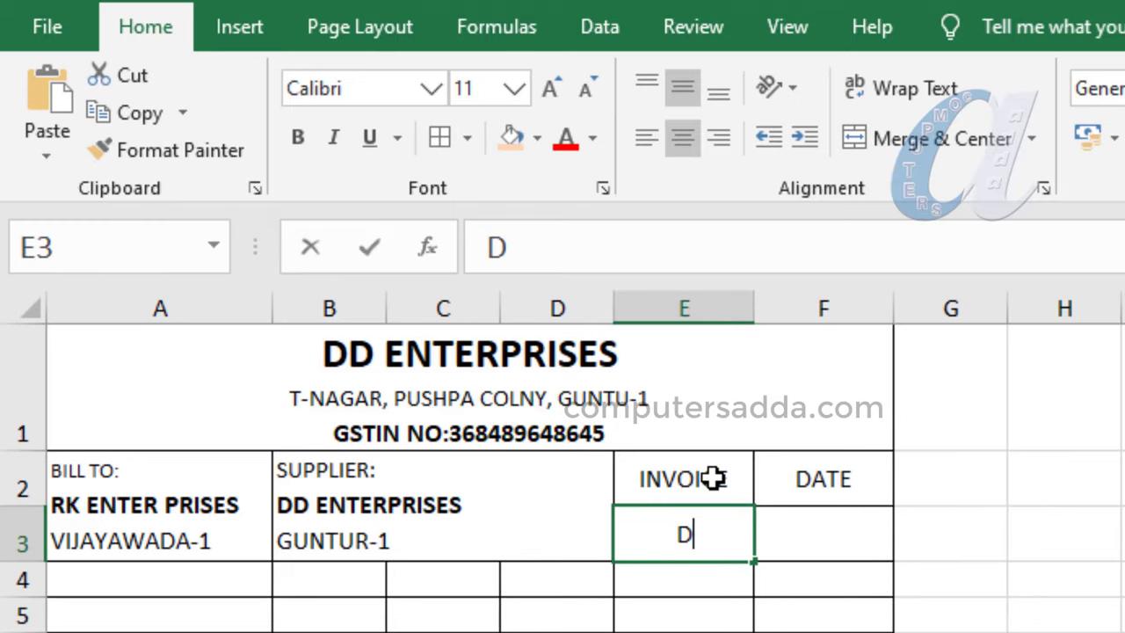
{"action": "type", "text": "44502"}
{"action": "key", "text": "Tab"}
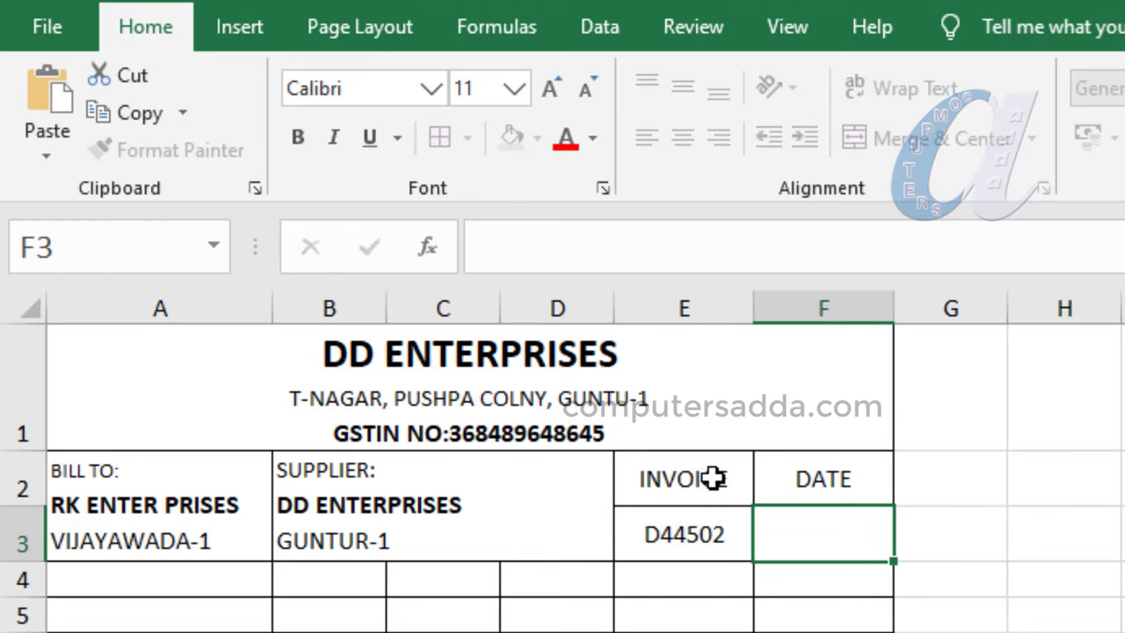
{"action": "type", "text": "12/8/"}
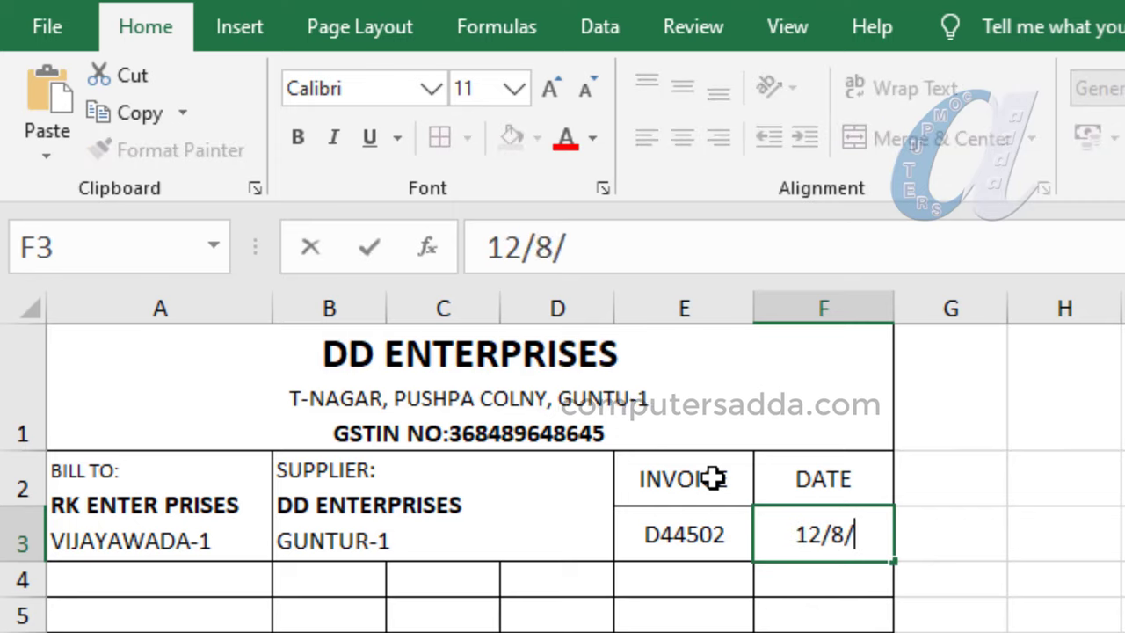
{"action": "type", "text": "2020"}
{"action": "key", "text": "Tab"}
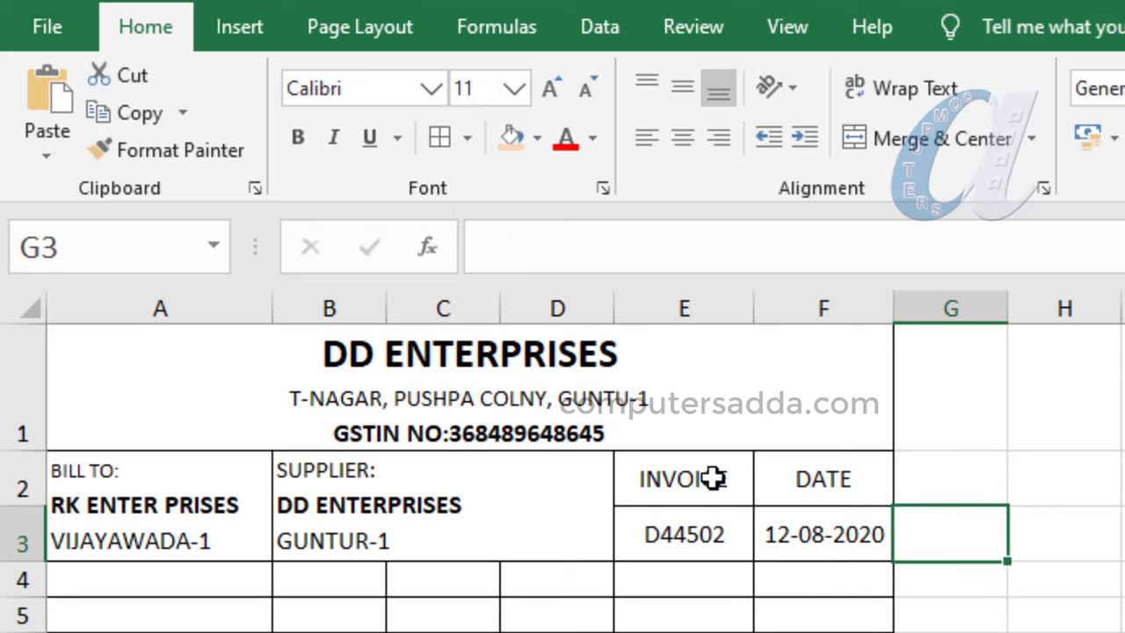
{"action": "left_click_drag", "start_coordinate": [714, 478], "coordinate": [800, 534]}
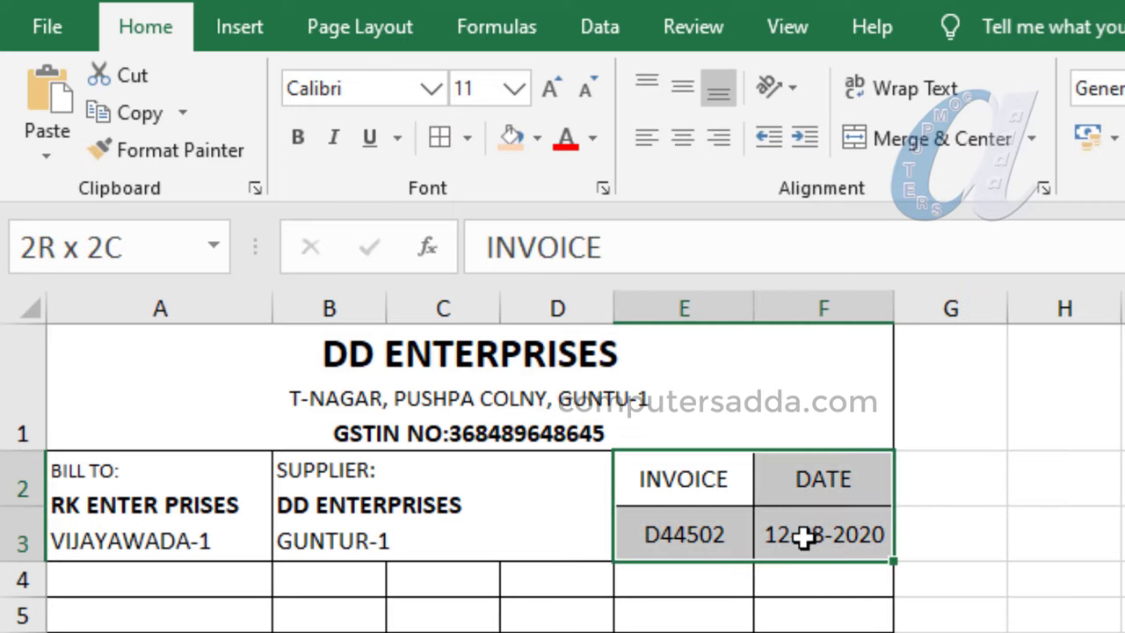
{"action": "left_click", "coordinate": [300, 141]}
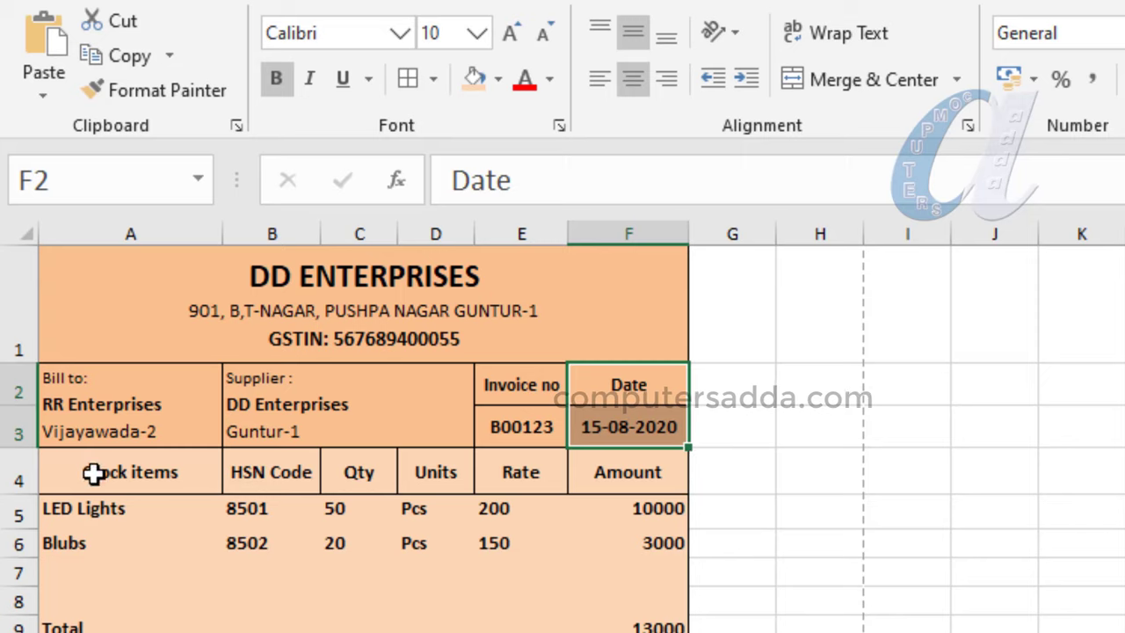
{"action": "left_click", "coordinate": [92, 474]}
{"action": "left_click_drag", "start_coordinate": [92, 474], "coordinate": [261, 472]}
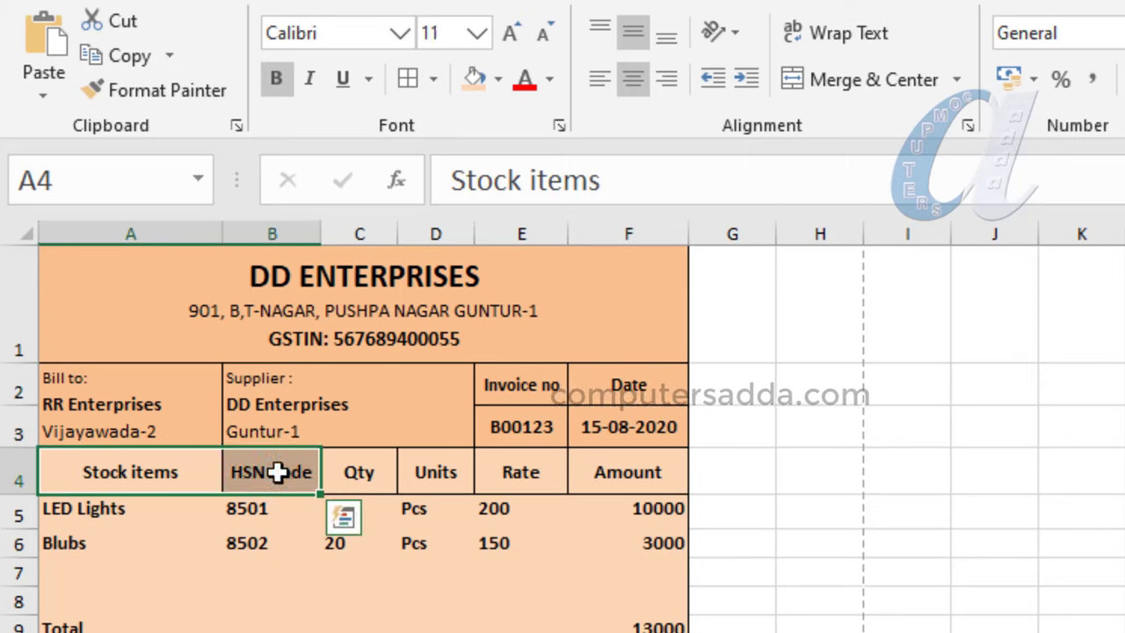
{"action": "left_click", "coordinate": [362, 472]}
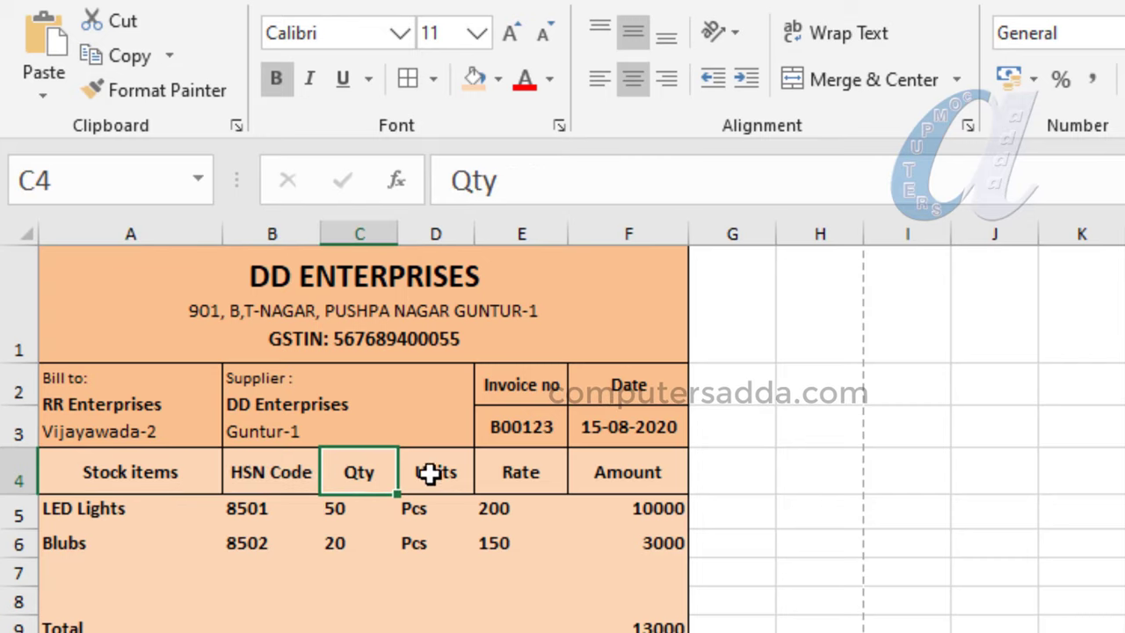
{"action": "left_click", "coordinate": [436, 473]}
{"action": "left_click", "coordinate": [494, 472]}
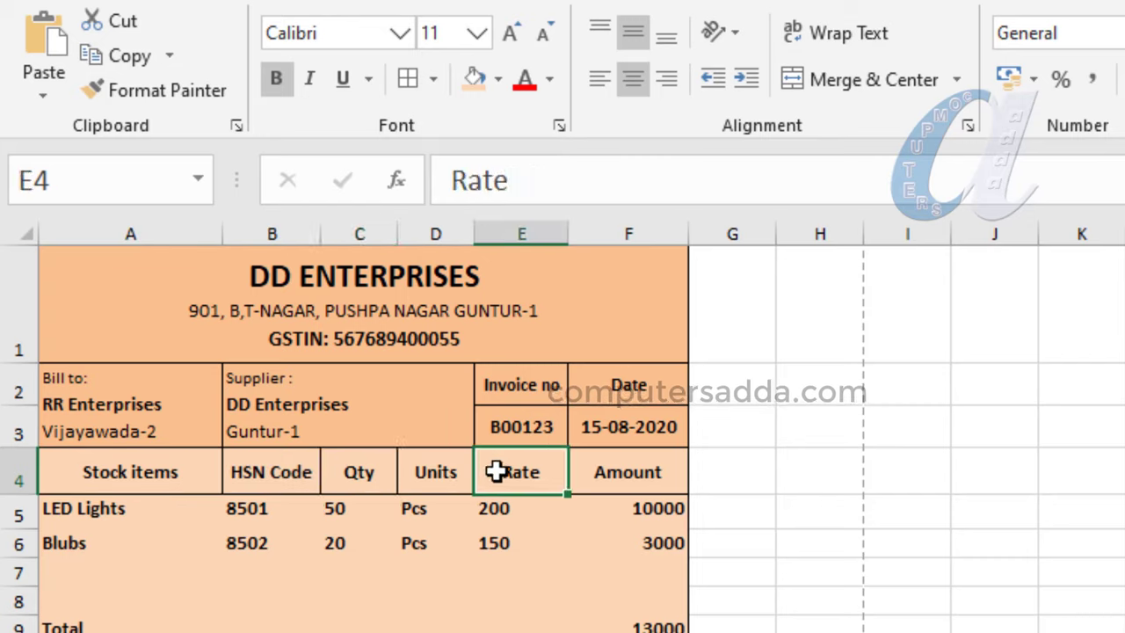
{"action": "left_click", "coordinate": [635, 470]}
{"action": "left_click_drag", "start_coordinate": [106, 227], "coordinate": [613, 220]}
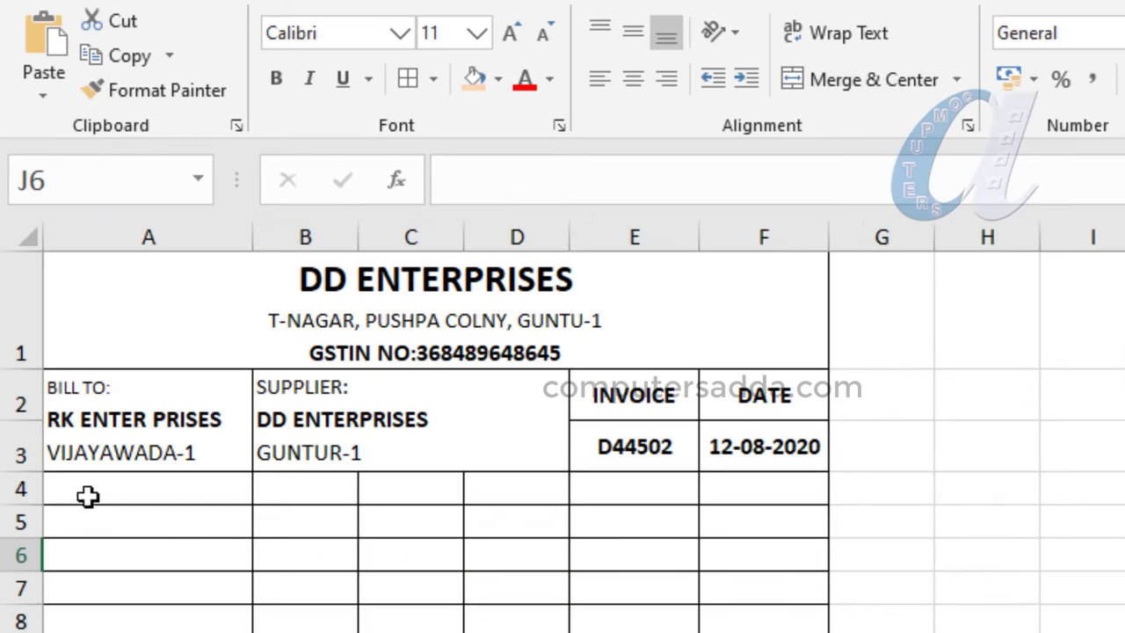
Centre row 4 horizontally and vertically and make it 25.50 tall.
{"action": "left_click_drag", "start_coordinate": [87, 492], "coordinate": [773, 489]}
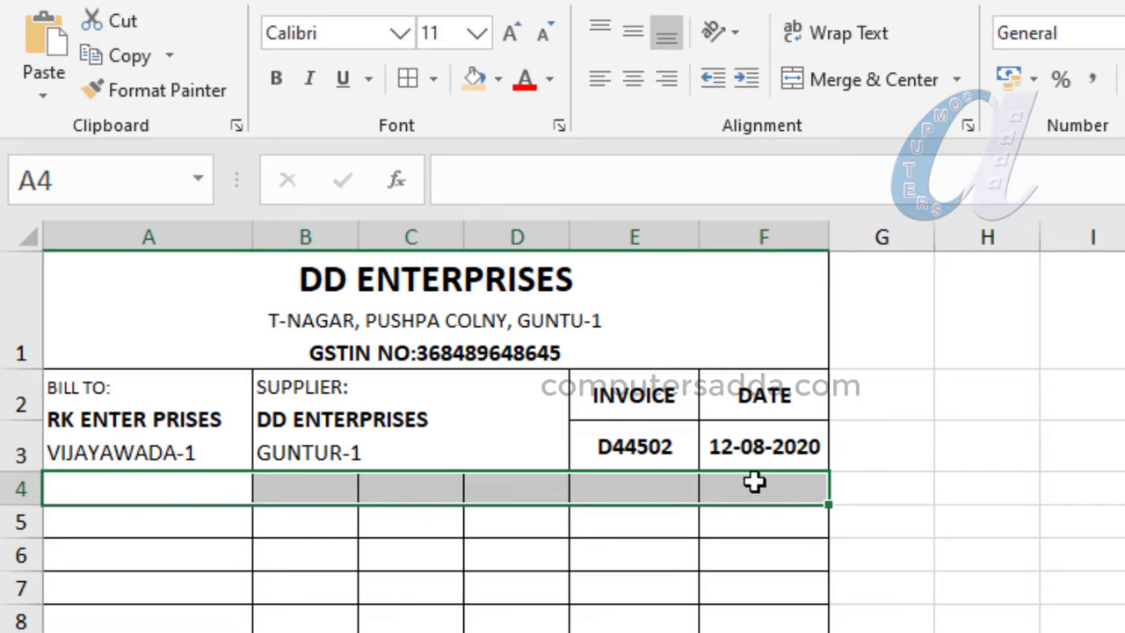
{"action": "left_click", "coordinate": [635, 81]}
{"action": "left_click", "coordinate": [632, 32]}
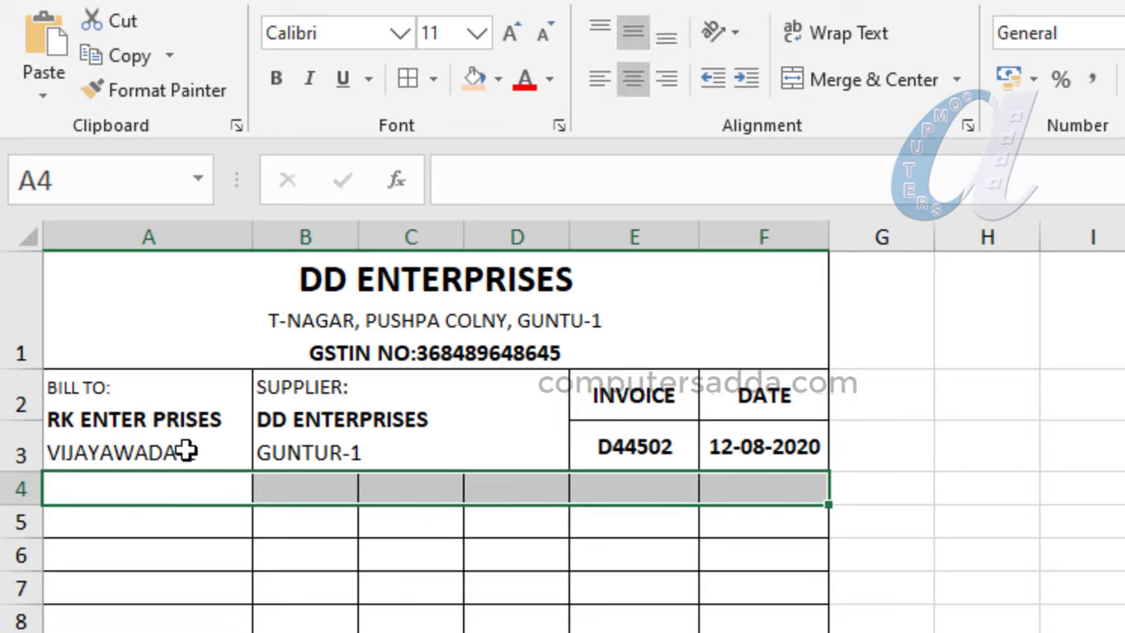
{"action": "left_click_drag", "start_coordinate": [9, 505], "coordinate": [12, 520]}
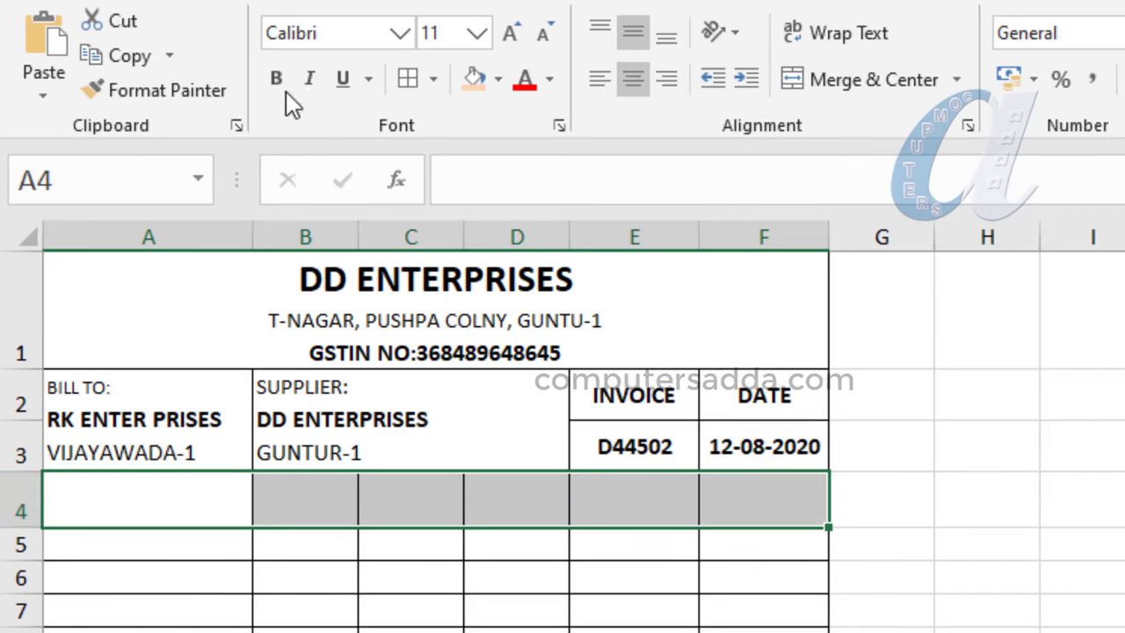
Enter the headings STOCK ITEMS, HSN, QTY, UNITS, RATE and AMOUNT in A4:F4.
{"action": "left_click", "coordinate": [126, 510]}
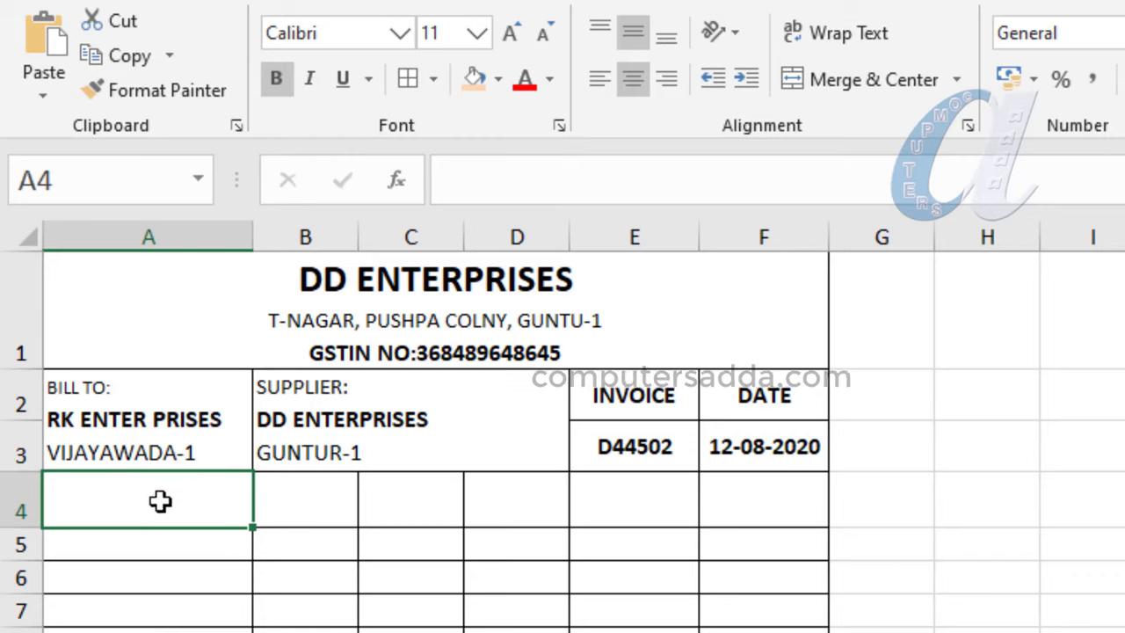
{"action": "type", "text": "STOCK I"}
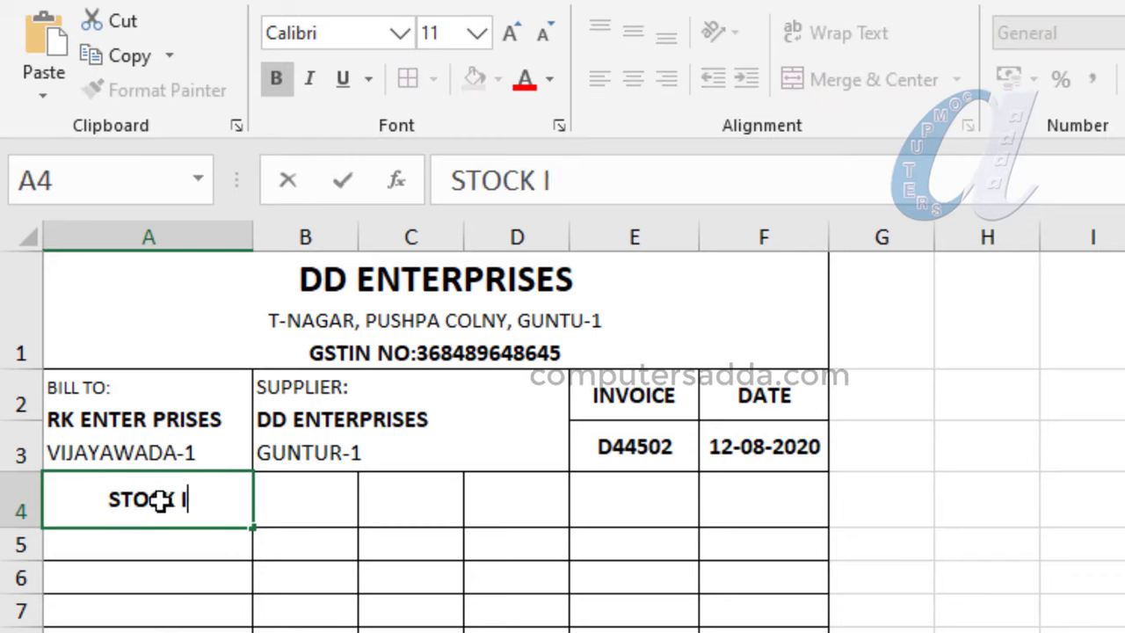
{"action": "type", "text": "TEMS"}
{"action": "key", "text": "Tab"}
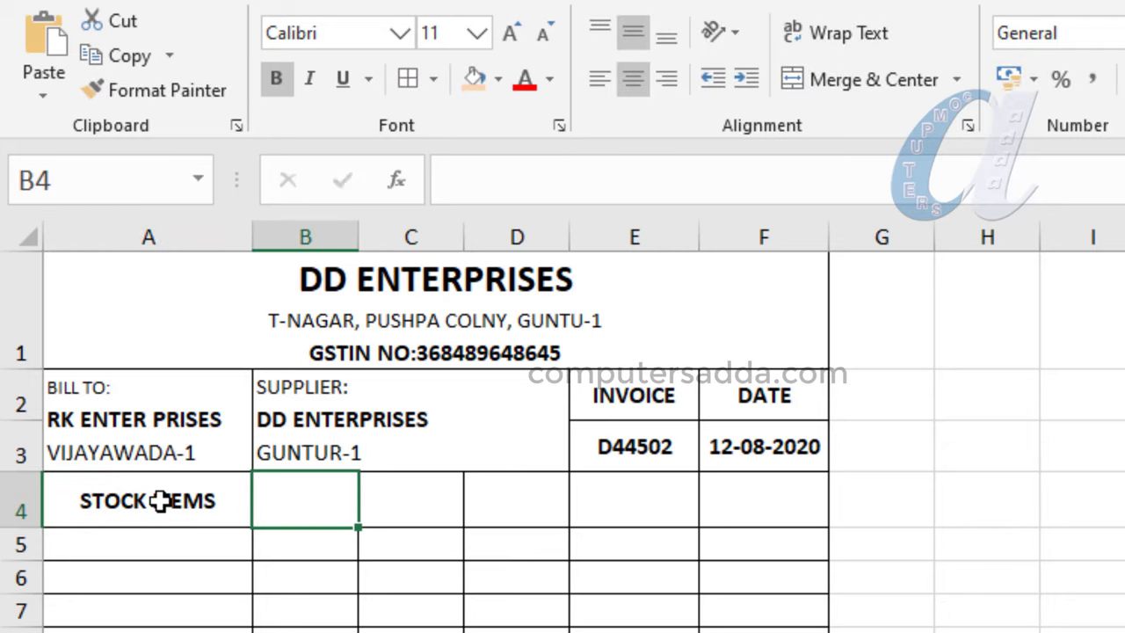
{"action": "type", "text": "H"}
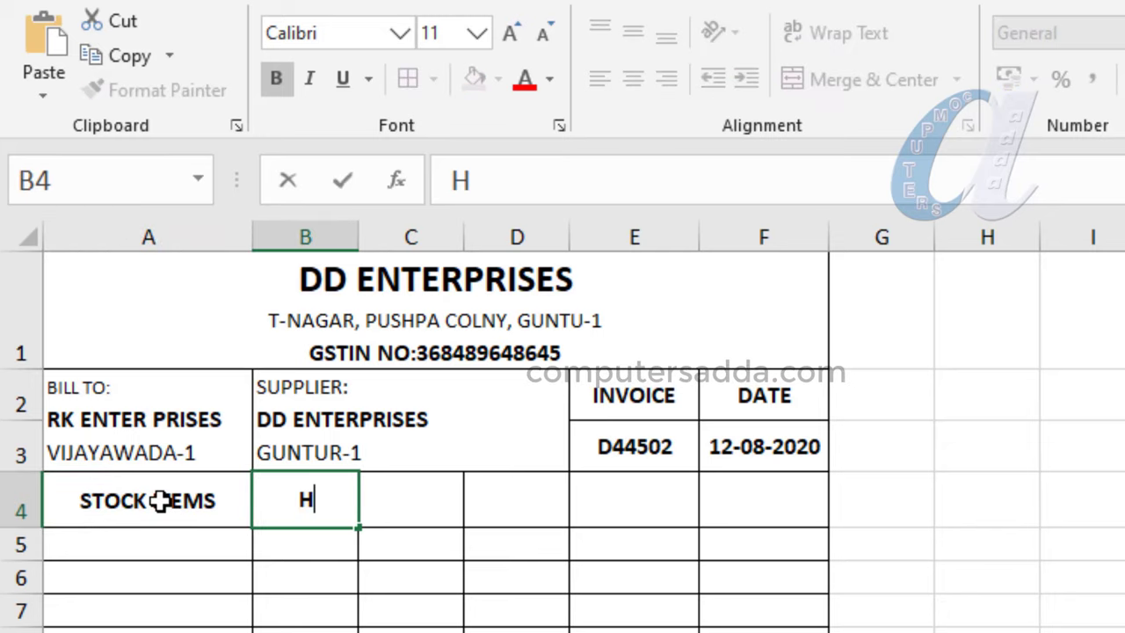
{"action": "type", "text": "SN"}
{"action": "key", "text": "Tab"}
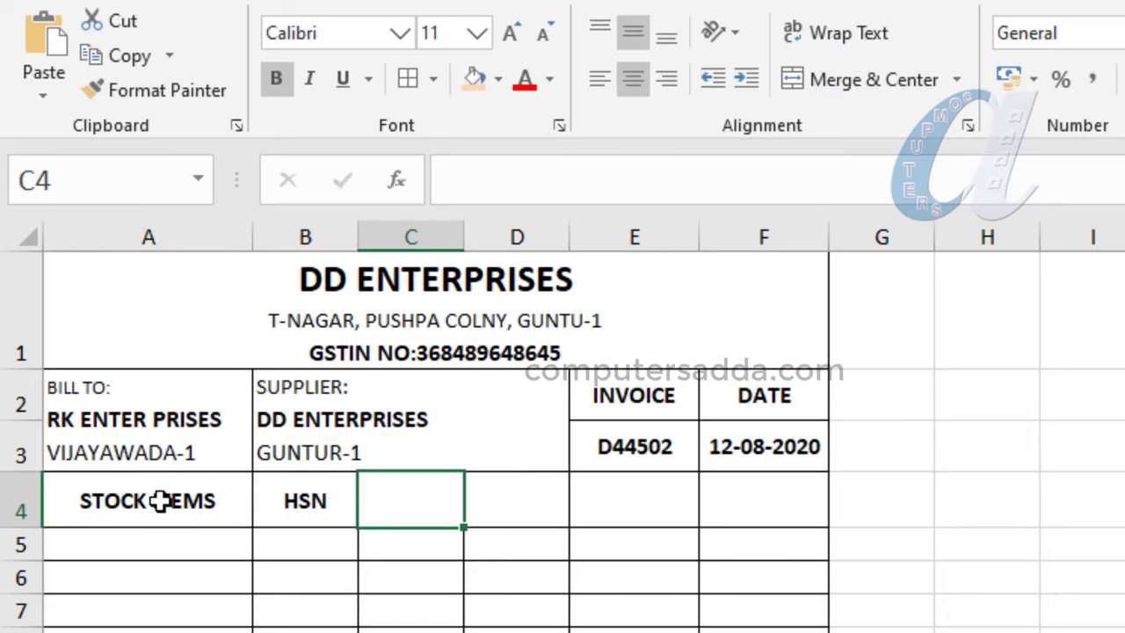
{"action": "type", "text": "Q"}
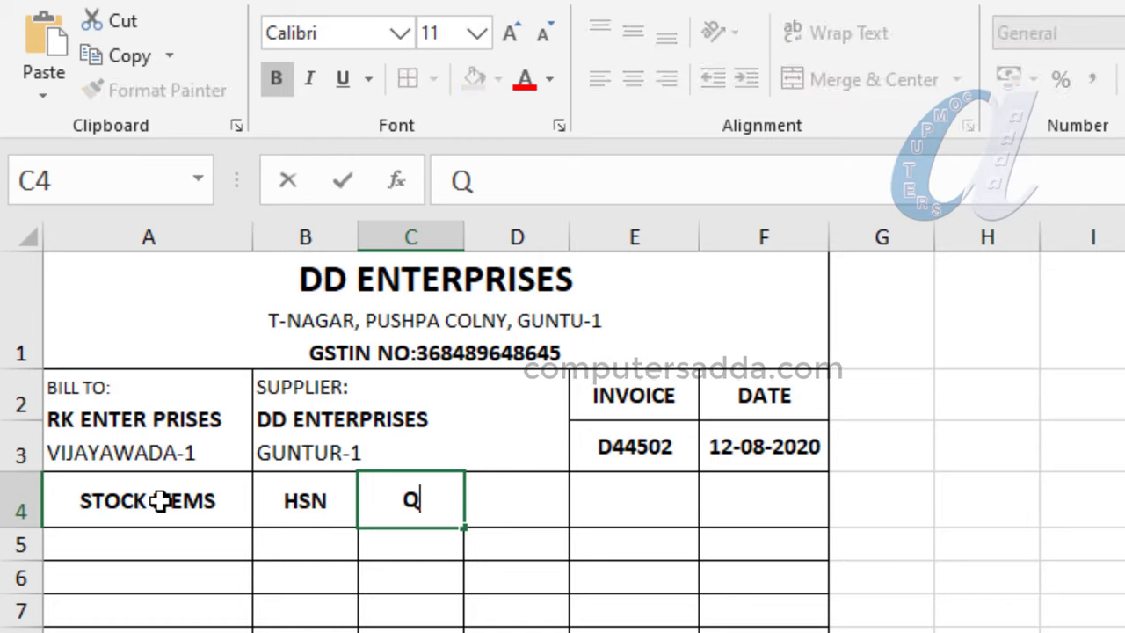
{"action": "type", "text": "TY"}
{"action": "key", "text": "Tab"}
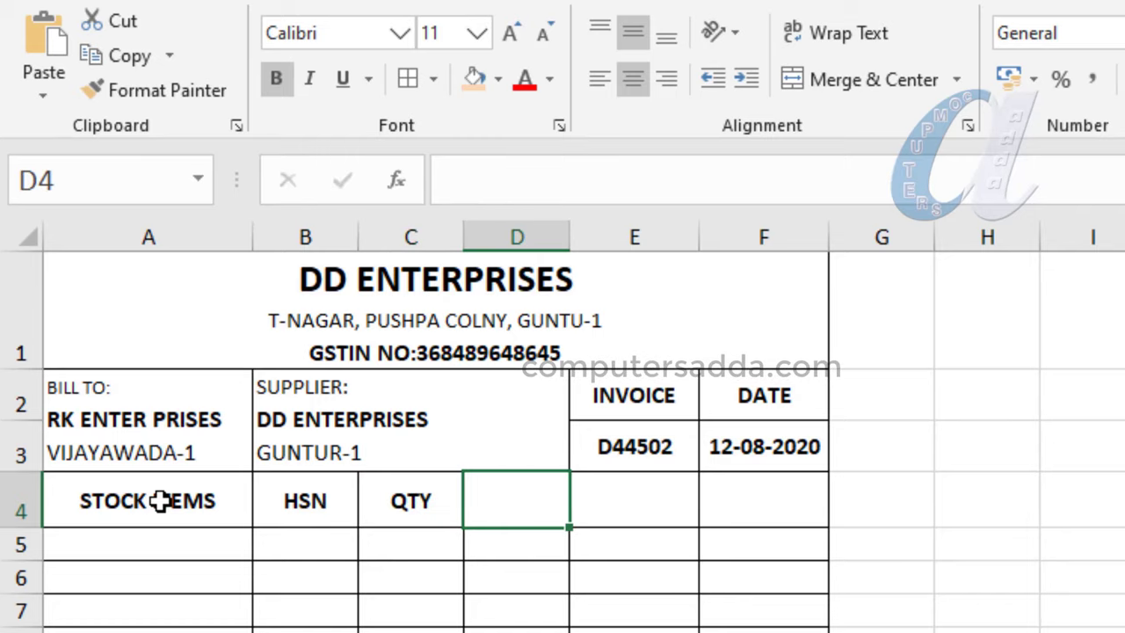
{"action": "type", "text": "UNITS"}
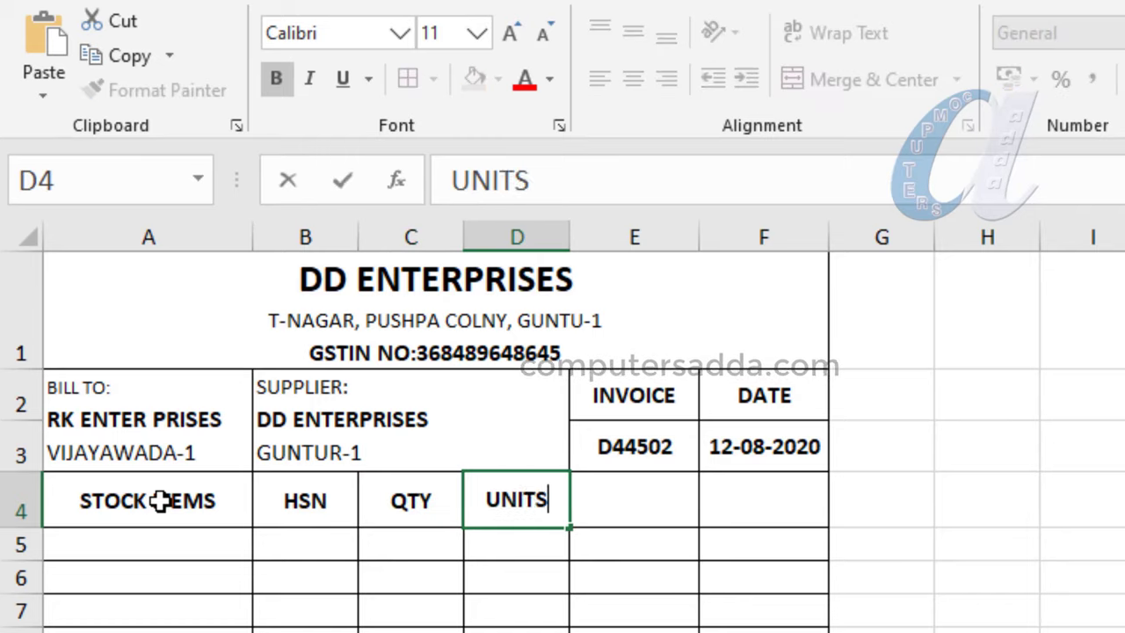
{"action": "key", "text": "Tab"}
{"action": "type", "text": "RATE"}
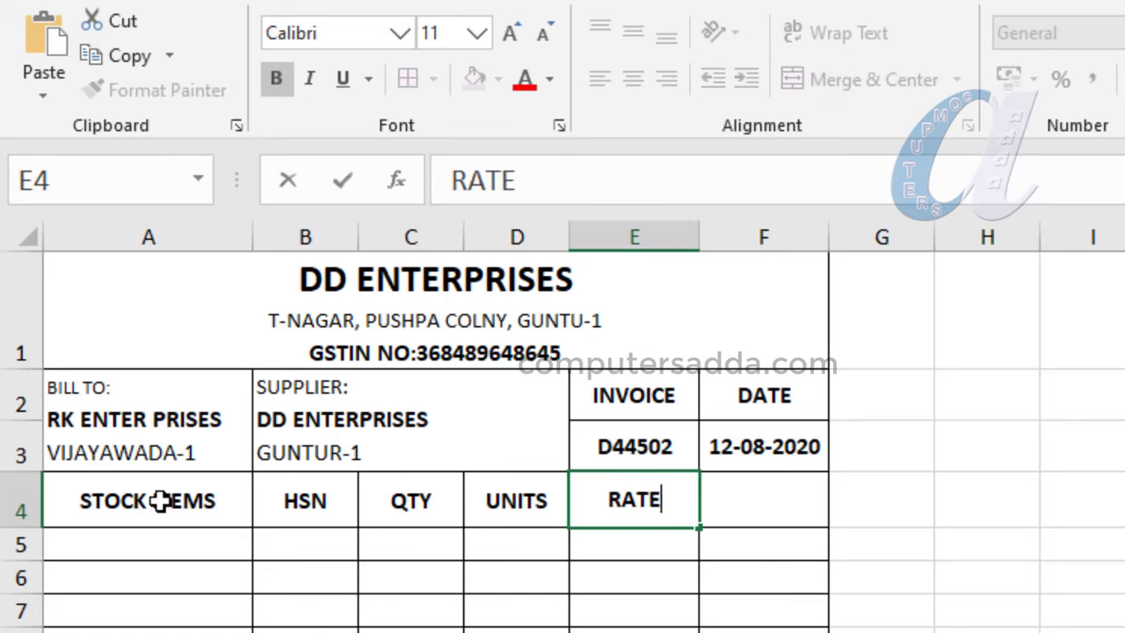
{"action": "key", "text": "Tab"}
{"action": "type", "text": "AMOUN"}
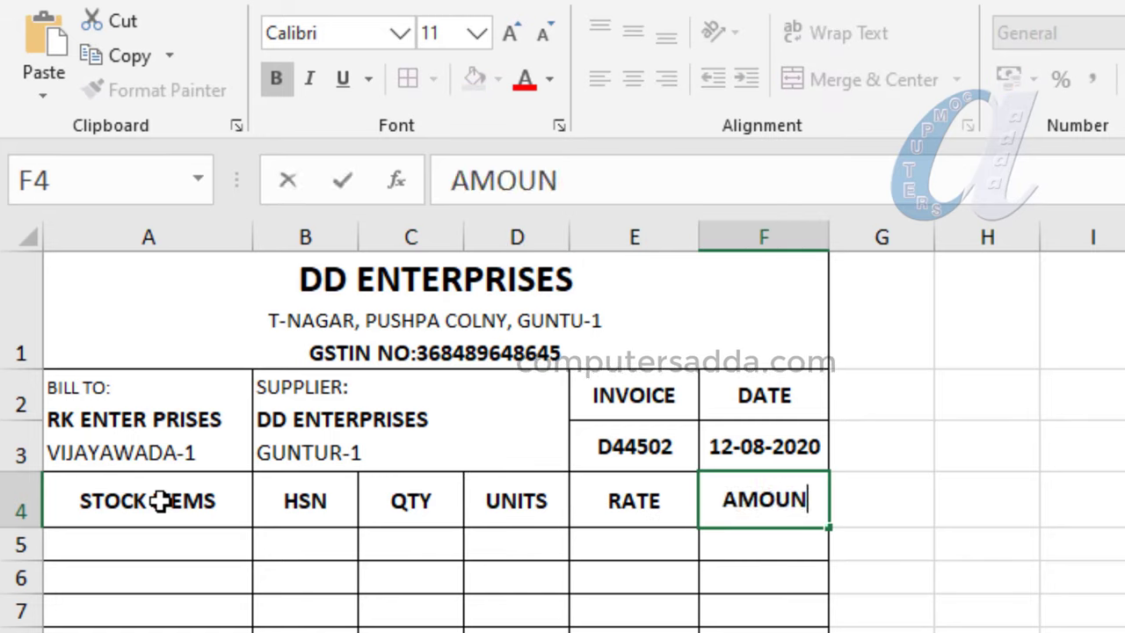
{"action": "type", "text": "T"}
{"action": "key", "text": "Tab"}
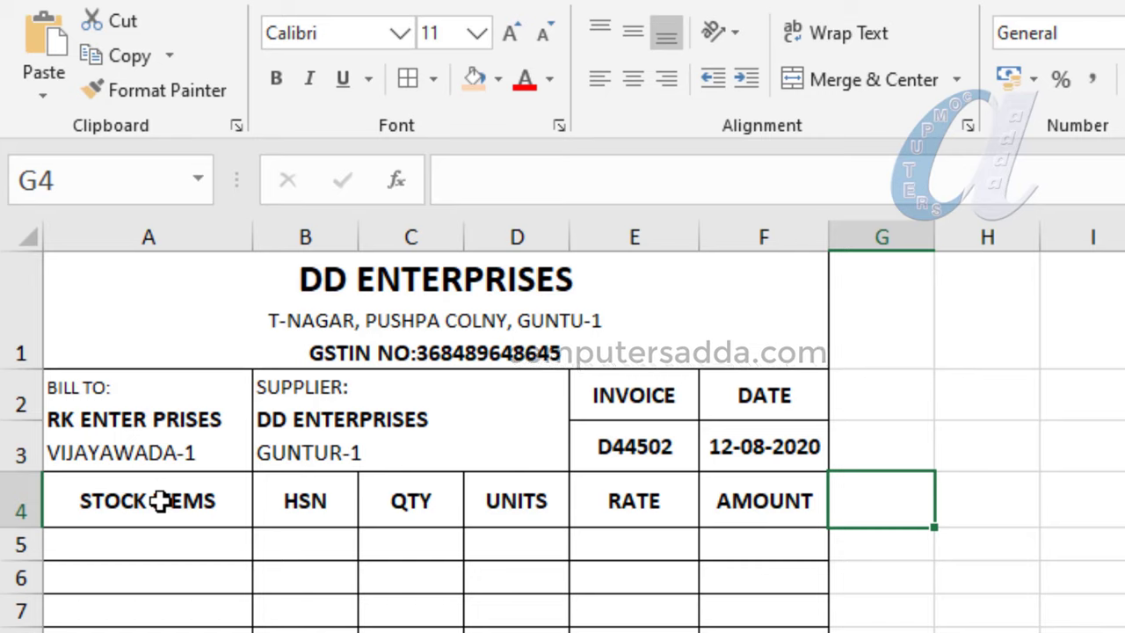
Vertically centre and left-align the stock item cells below the heading.
{"action": "mouse_move", "coordinate": [116, 547]}
{"action": "left_mouse_down"}
{"action": "mouse_move", "coordinate": [114, 628]}
{"action": "mouse_move", "coordinate": [750, 629]}
{"action": "left_mouse_up"}
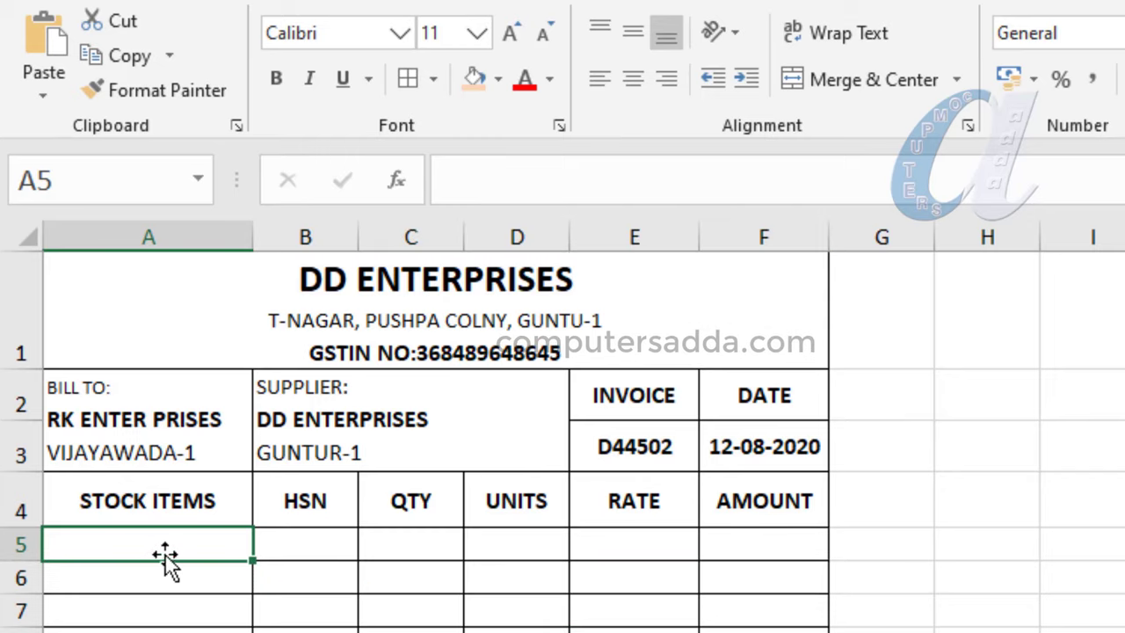
{"action": "left_click_drag", "start_coordinate": [138, 543], "coordinate": [128, 632]}
{"action": "left_click", "coordinate": [631, 33]}
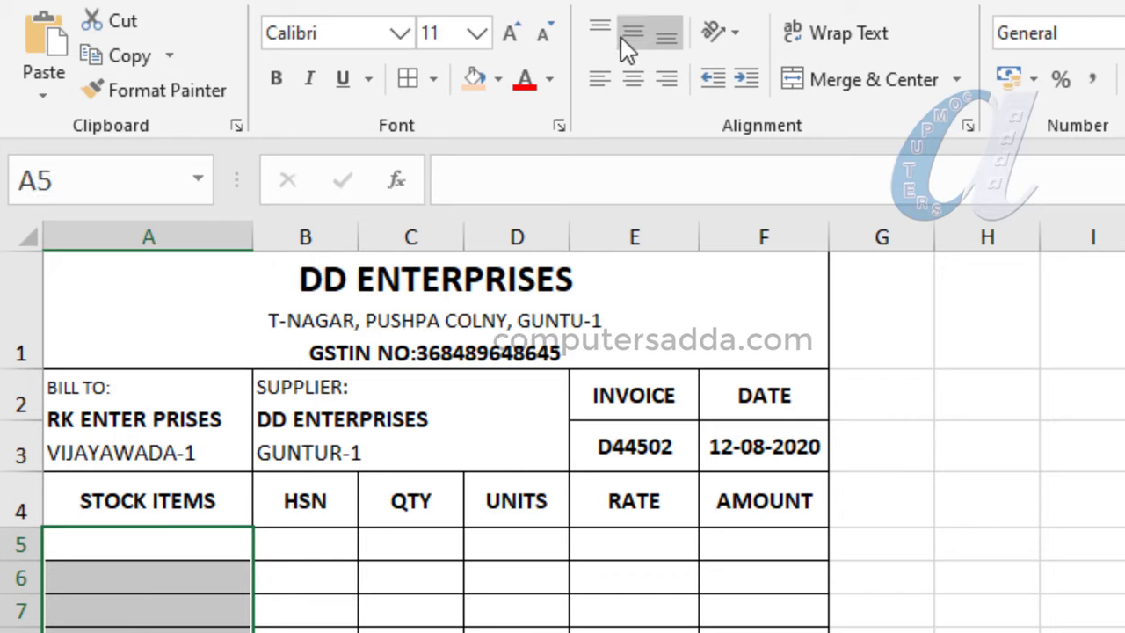
{"action": "left_click", "coordinate": [597, 79]}
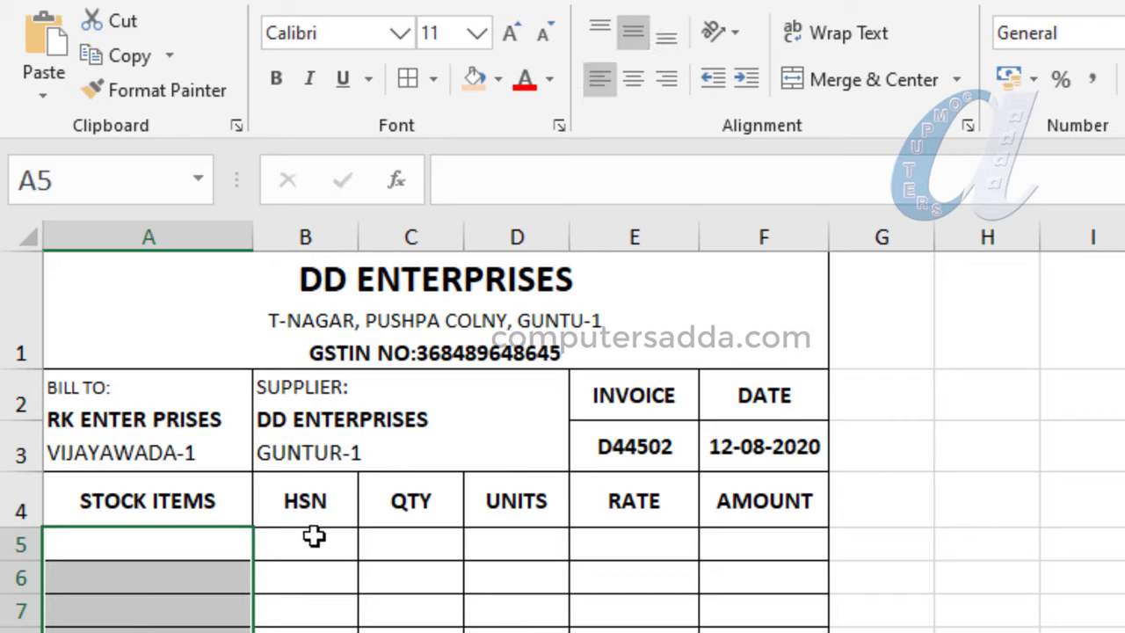
Vertically centre and right-align the HSN to RATE cells, and vertically centre the AMOUNT cells.
{"action": "mouse_move", "coordinate": [315, 536]}
{"action": "left_mouse_down"}
{"action": "mouse_move", "coordinate": [624, 622]}
{"action": "mouse_move", "coordinate": [624, 632]}
{"action": "left_mouse_up"}
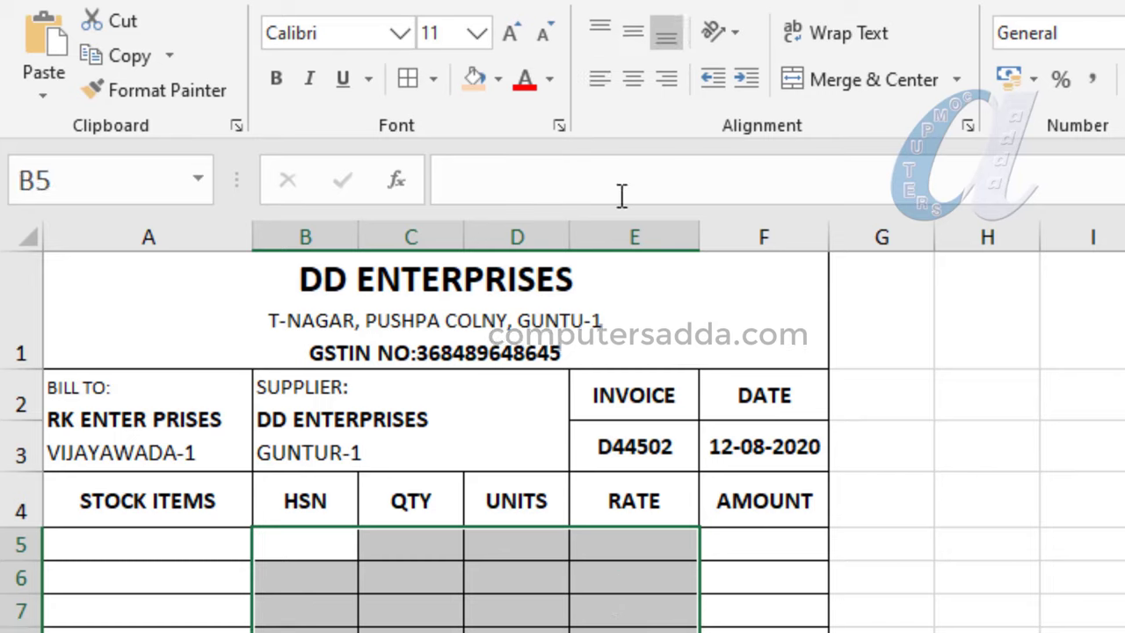
{"action": "left_click", "coordinate": [633, 83]}
{"action": "left_click", "coordinate": [635, 33]}
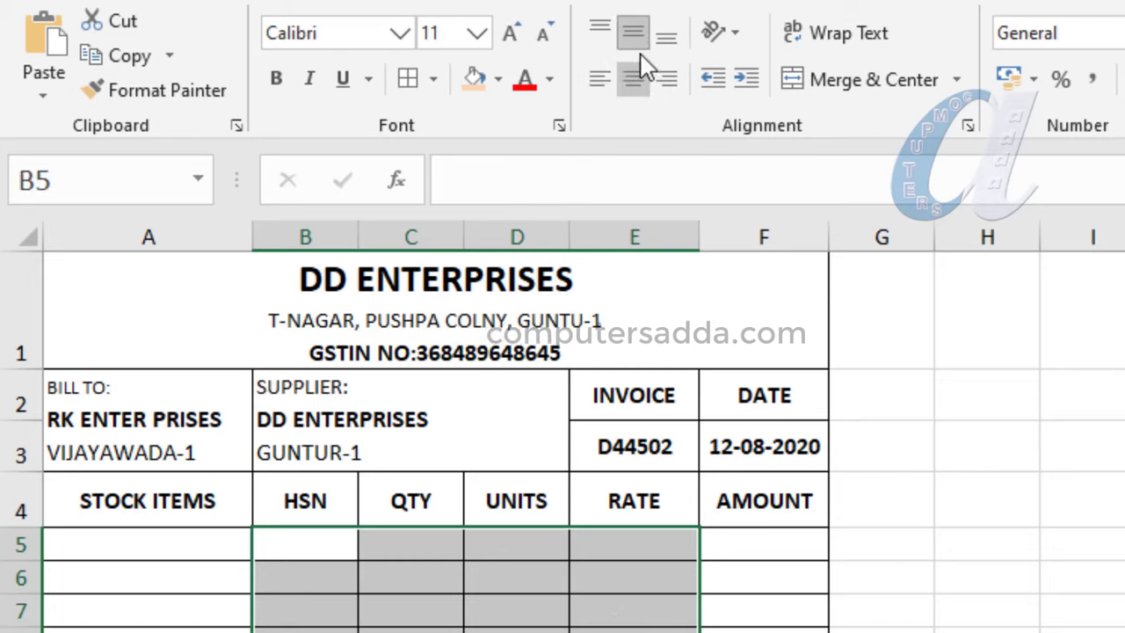
{"action": "left_click", "coordinate": [666, 79]}
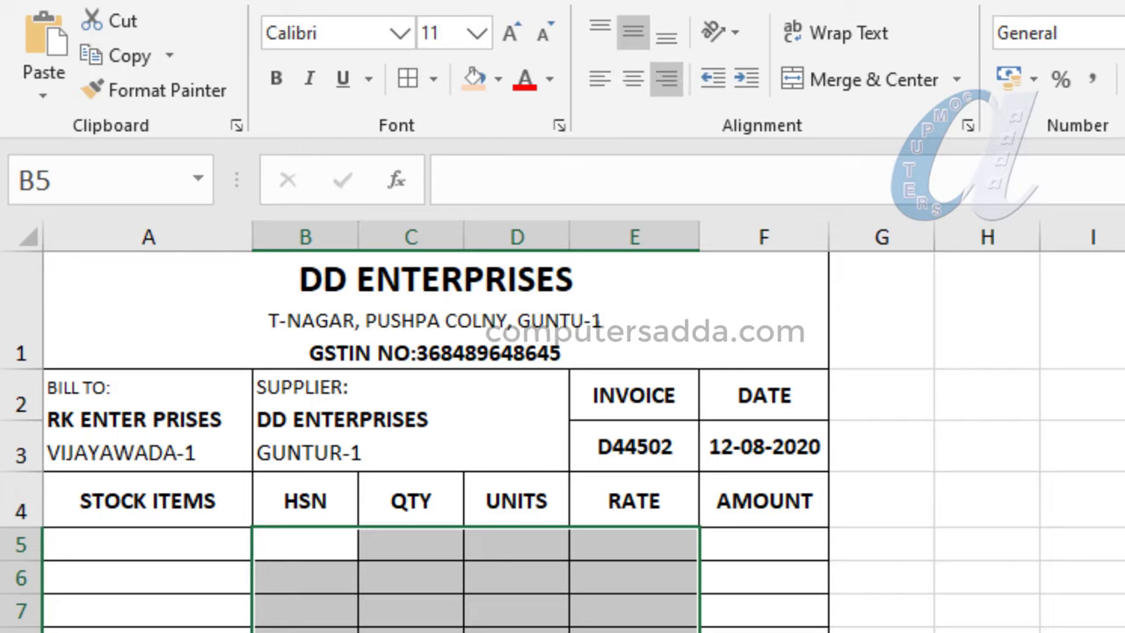
{"action": "left_click_drag", "start_coordinate": [763, 543], "coordinate": [763, 626]}
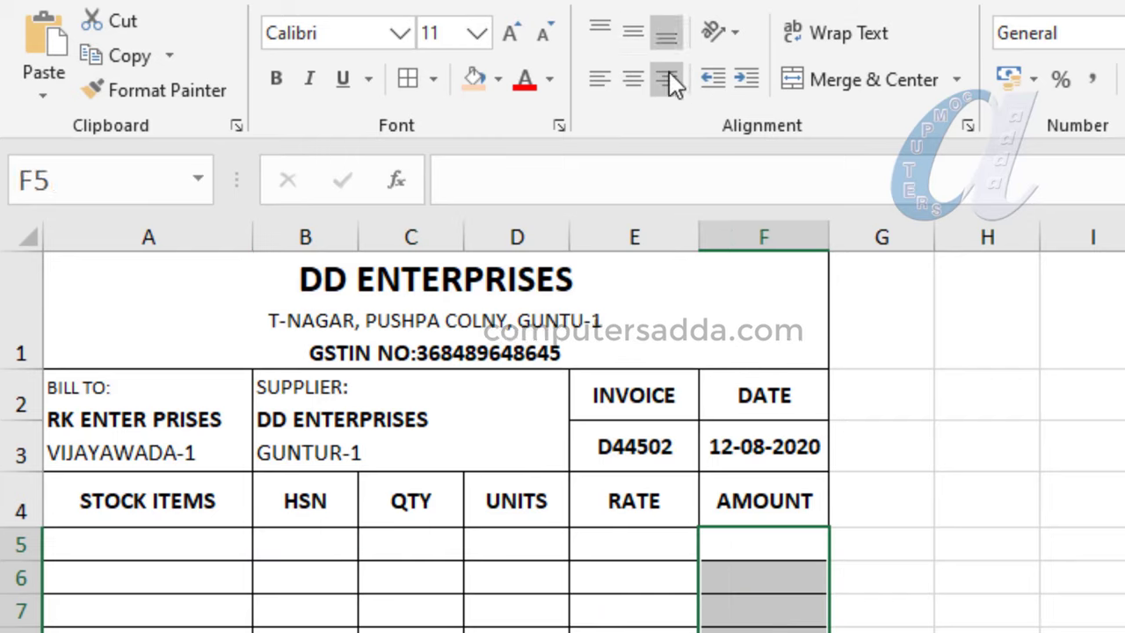
{"action": "left_click", "coordinate": [633, 35]}
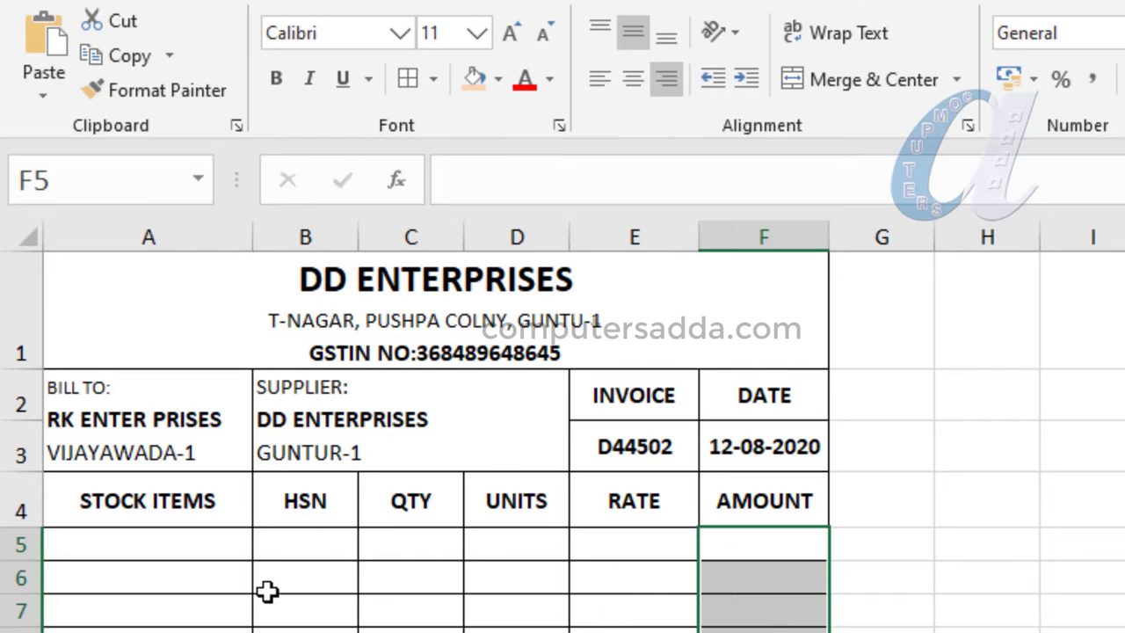
{"action": "left_click", "coordinate": [85, 536]}
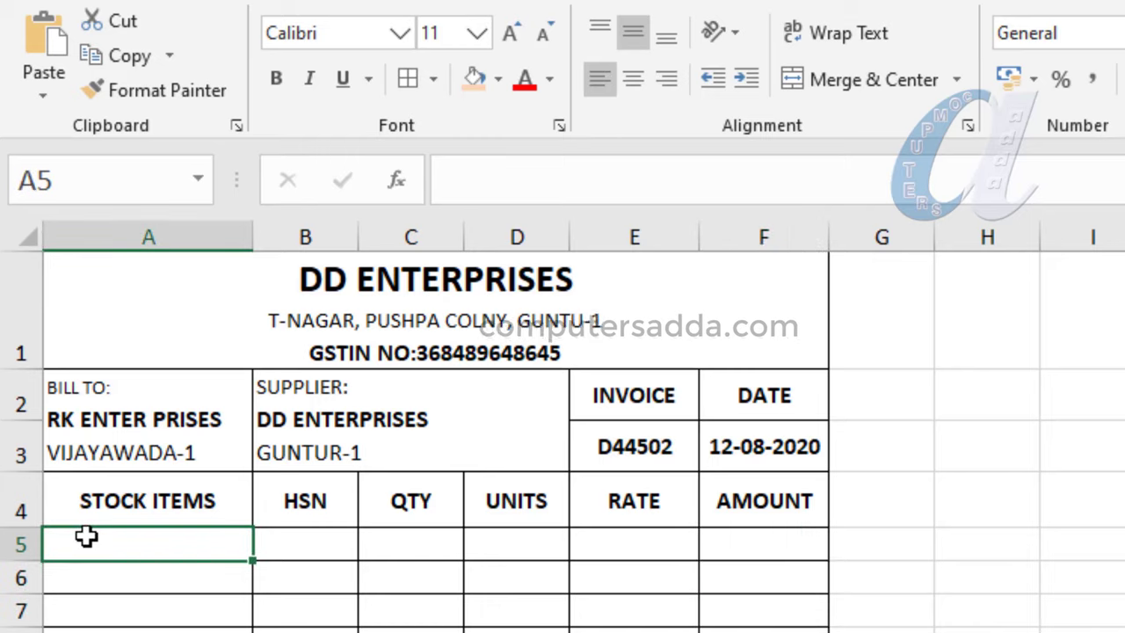
Enter LED LIGHTS, L502, 20, PCS and 200 across row 5 and begin a formula in F5.
{"action": "type", "text": "LED"}
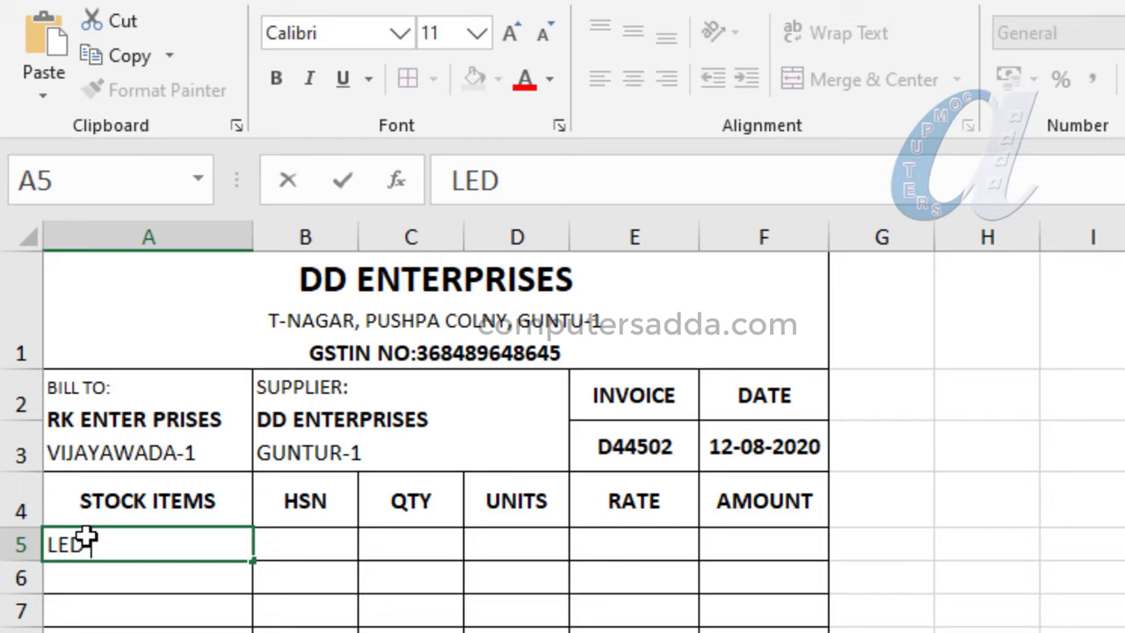
{"action": "type", "text": " LIGHTS"}
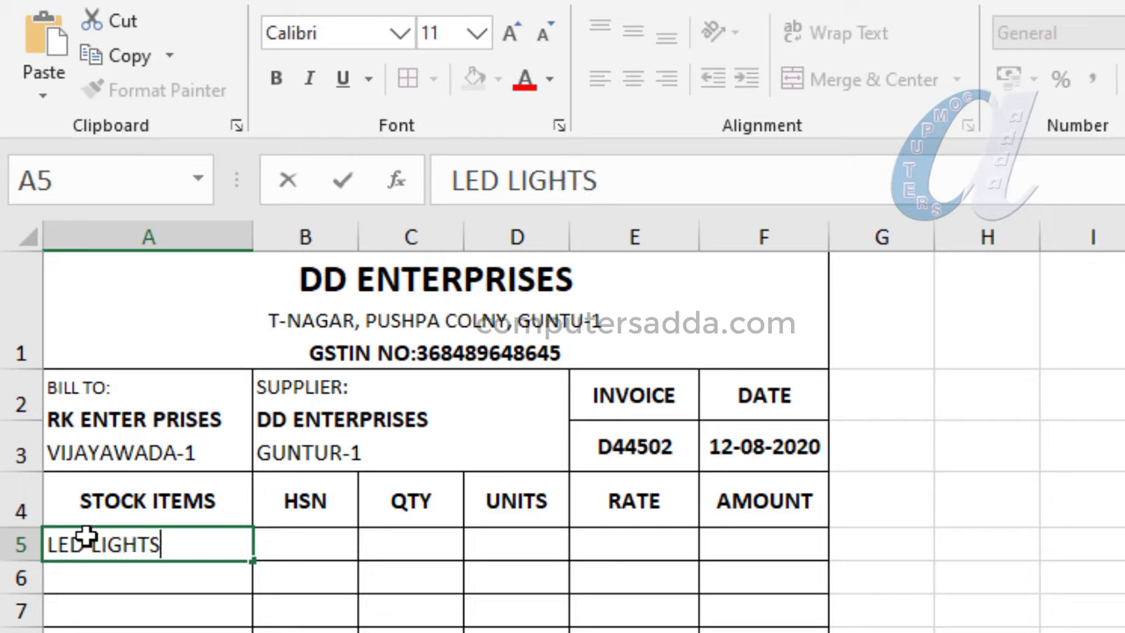
{"action": "key", "text": "Tab"}
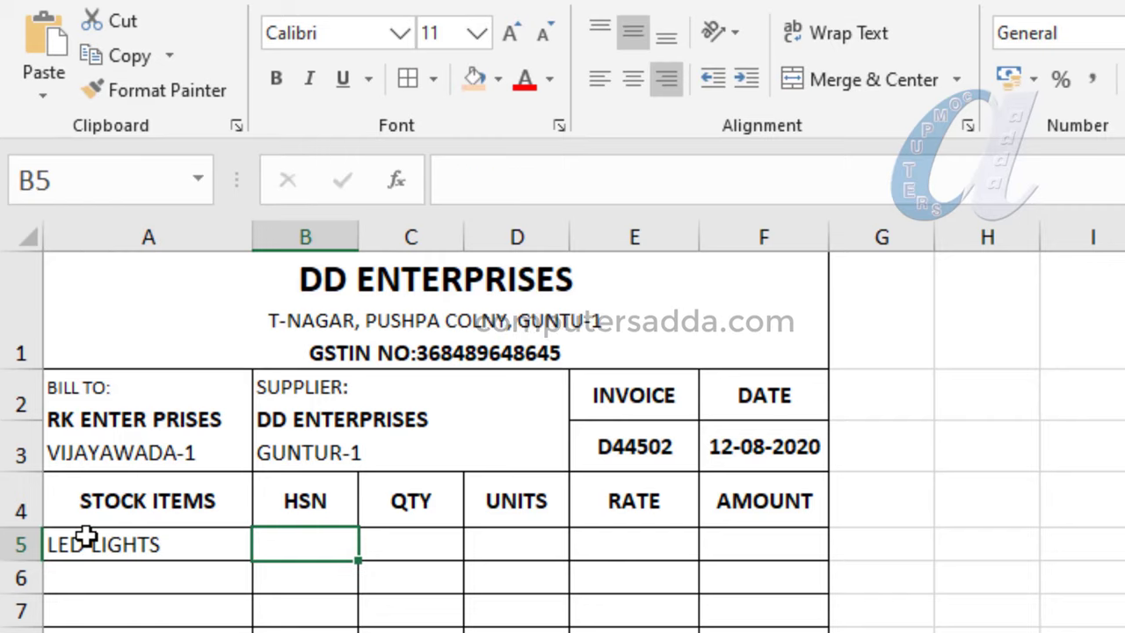
{"action": "type", "text": "L50"}
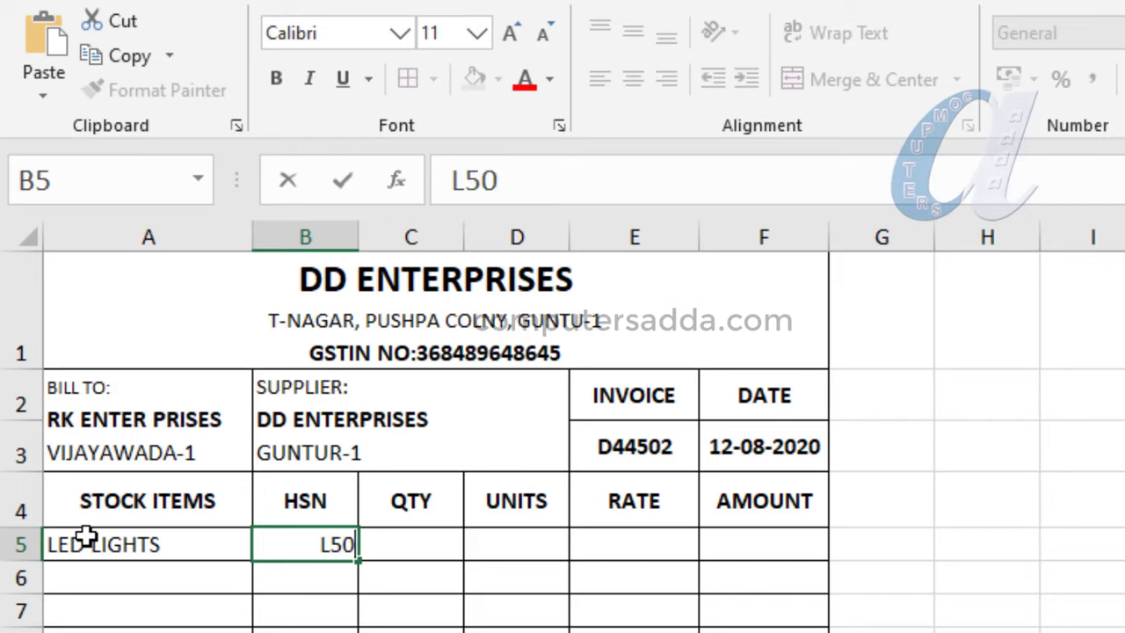
{"action": "type", "text": "2"}
{"action": "key", "text": "Tab"}
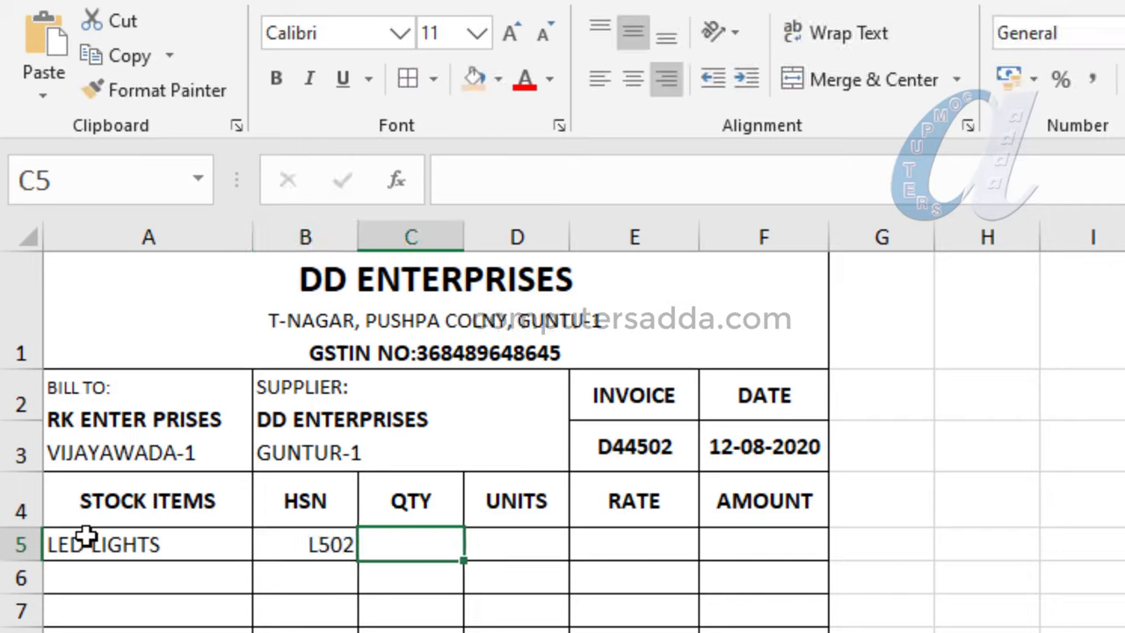
{"action": "type", "text": "20"}
{"action": "key", "text": "Tab"}
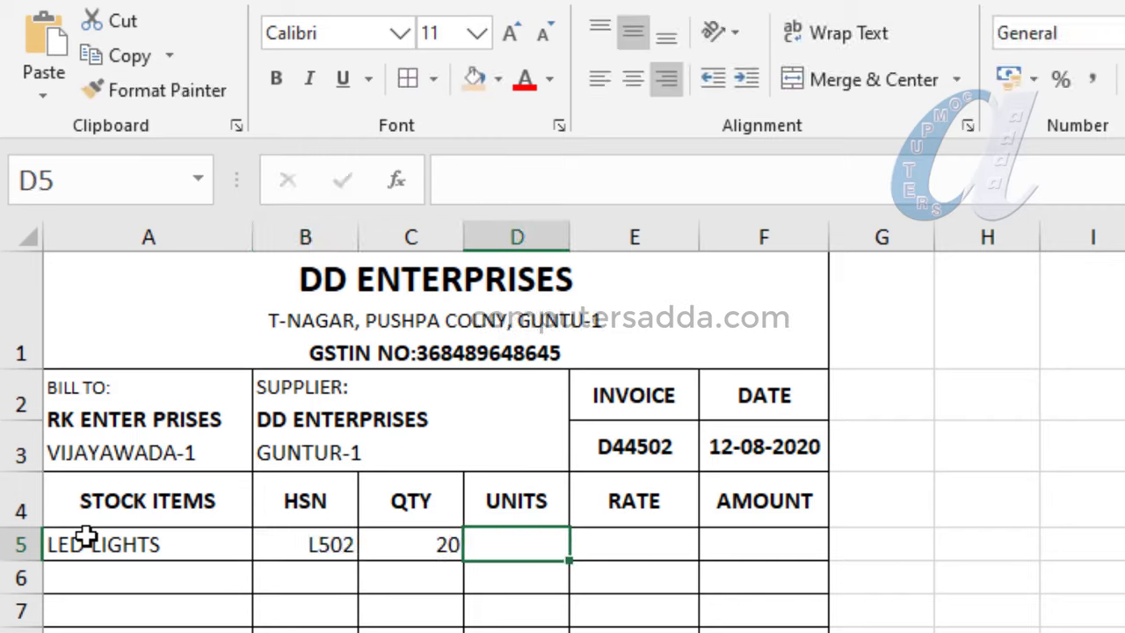
{"action": "type", "text": "PCS"}
{"action": "key", "text": "Tab"}
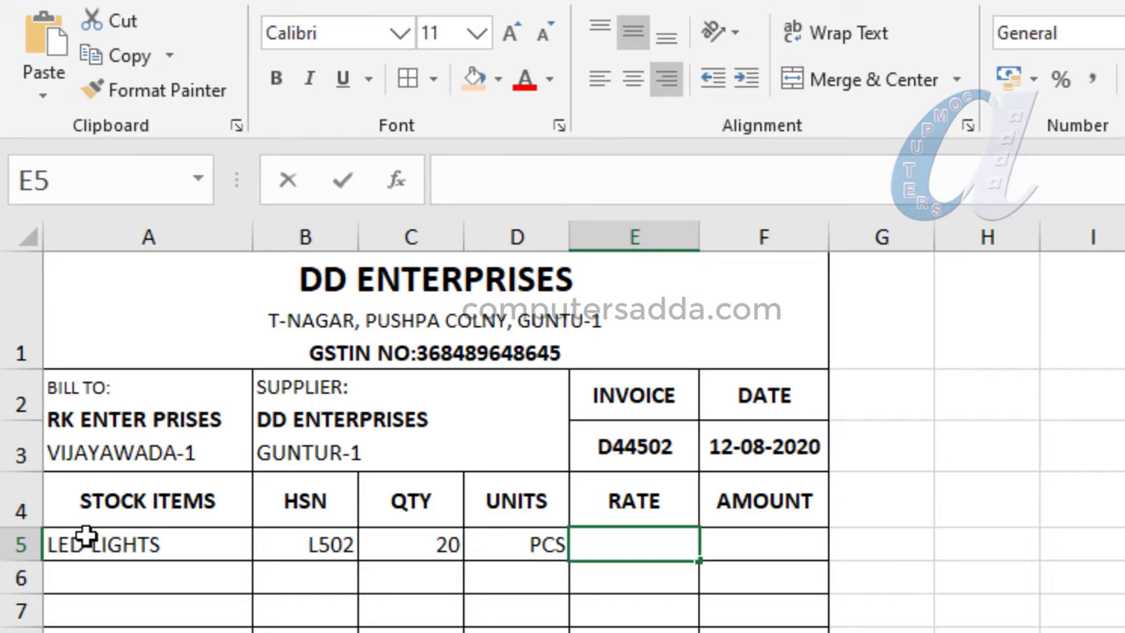
{"action": "type", "text": "200"}
{"action": "key", "text": "Tab"}
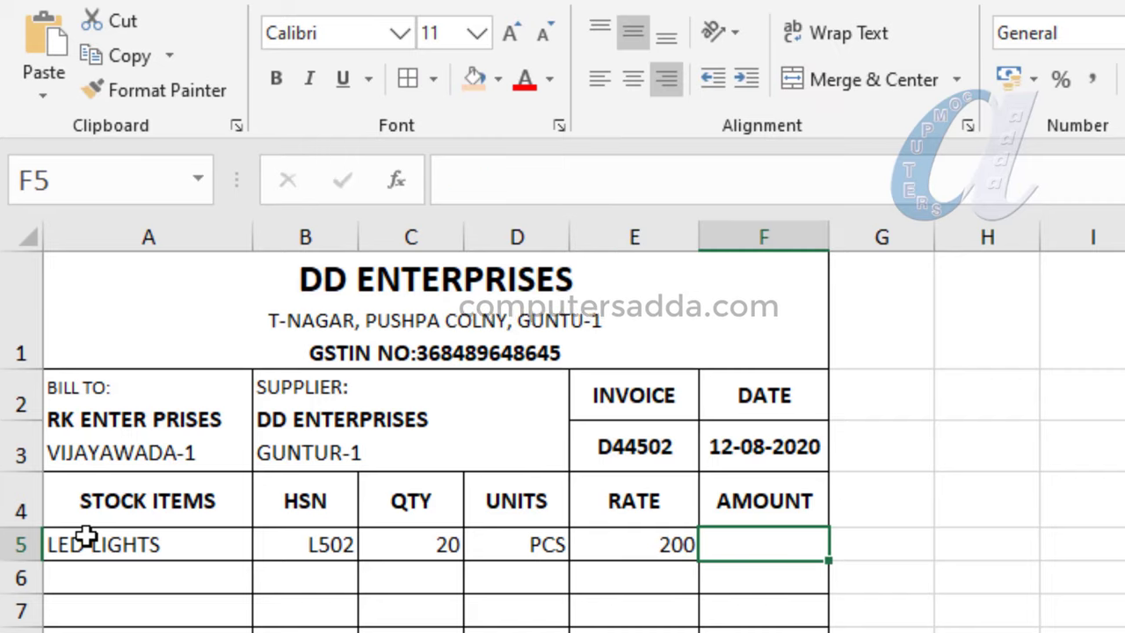
{"action": "type", "text": "="}
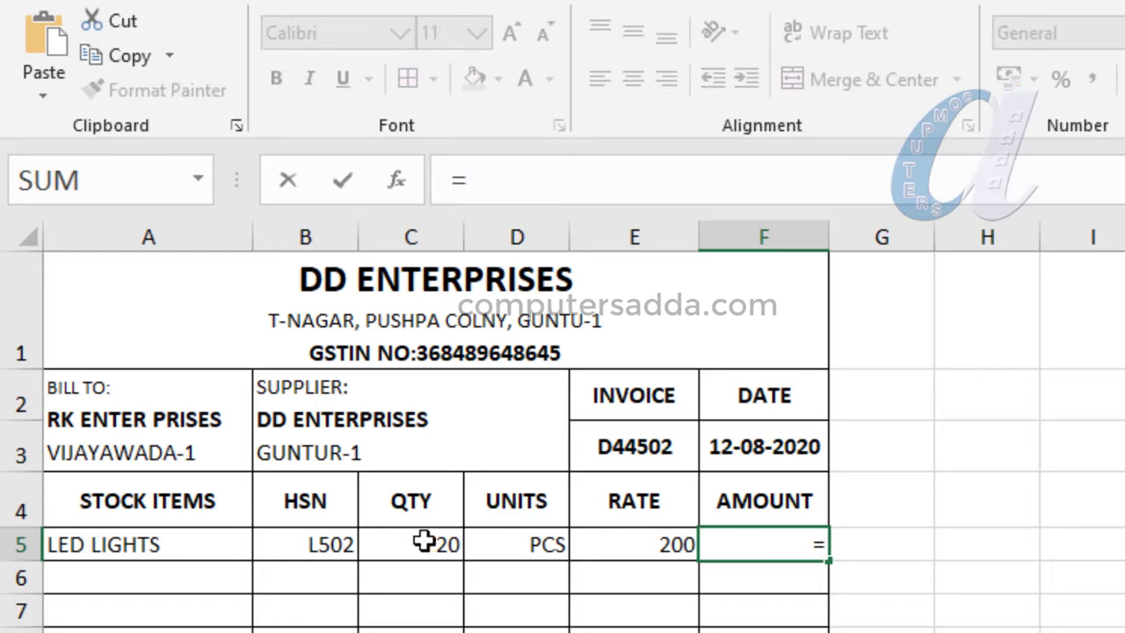
Complete the F5 amount formula as =C5*E5, giving 4000.
{"action": "left_click", "coordinate": [408, 543]}
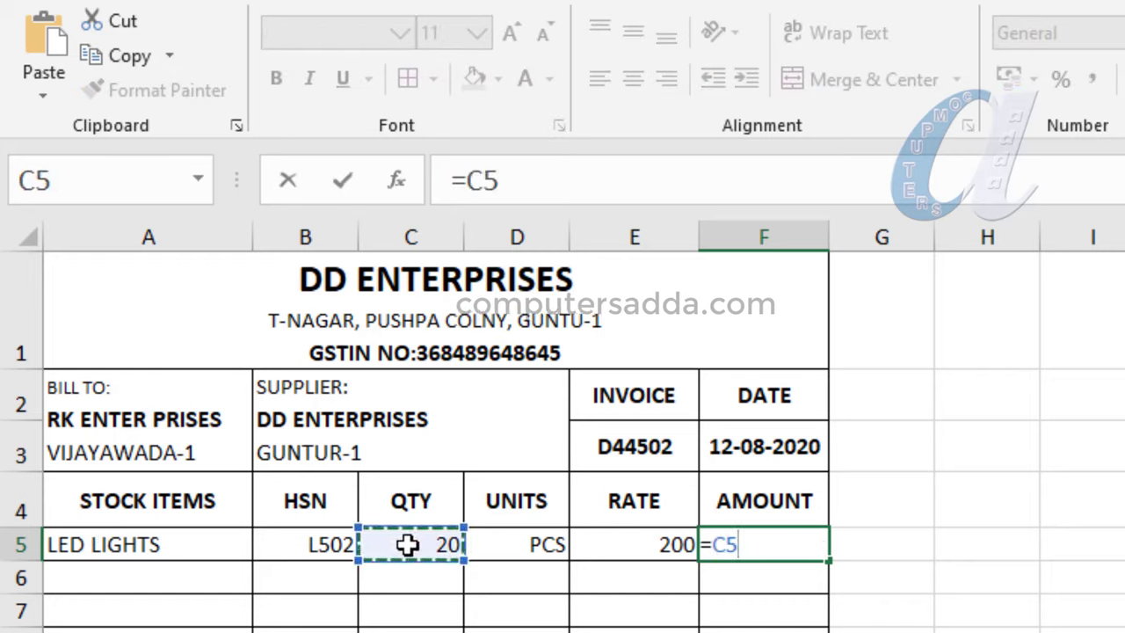
{"action": "type", "text": "*"}
{"action": "left_click", "coordinate": [647, 547]}
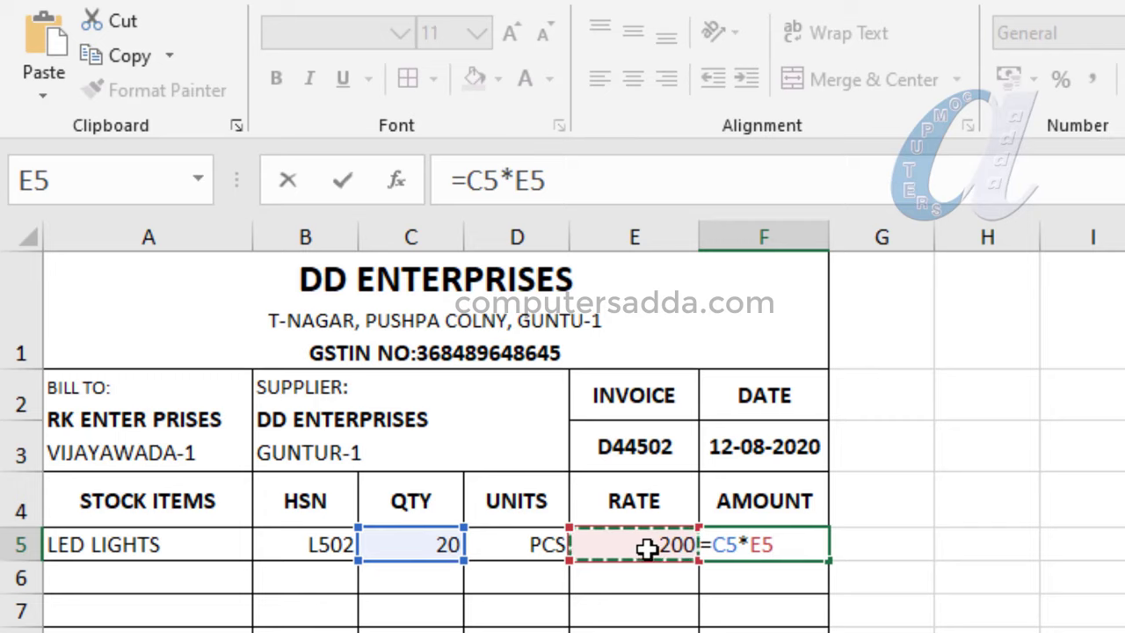
{"action": "key", "text": "Return"}
{"action": "left_click", "coordinate": [773, 543]}
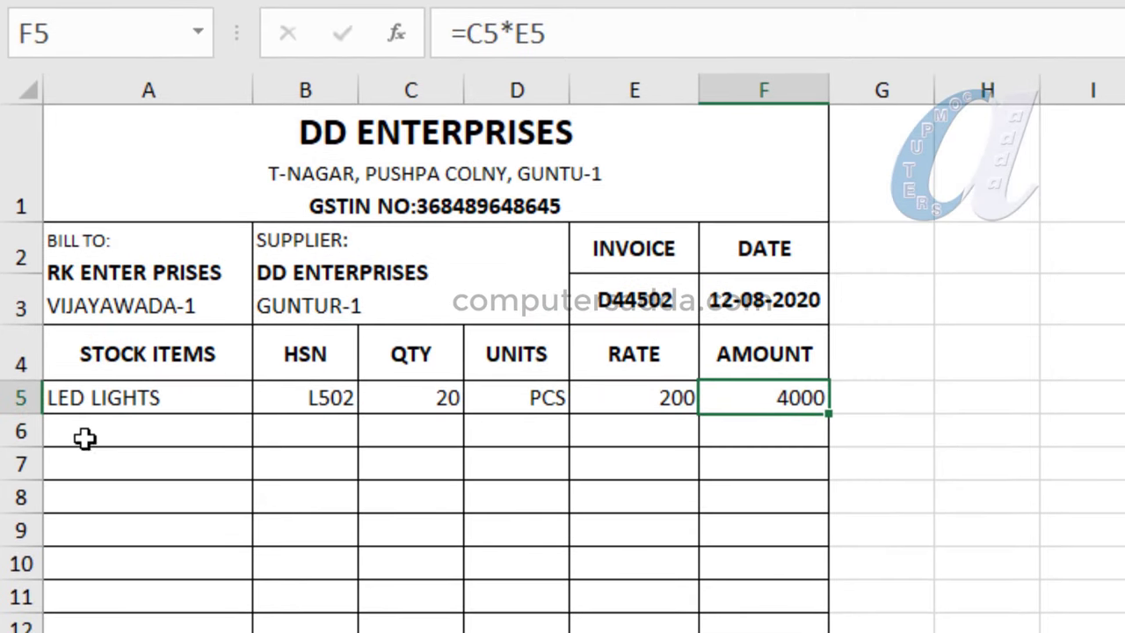
Fill the F5 amount formula down through F8.
{"action": "left_click_drag", "start_coordinate": [80, 434], "coordinate": [79, 494]}
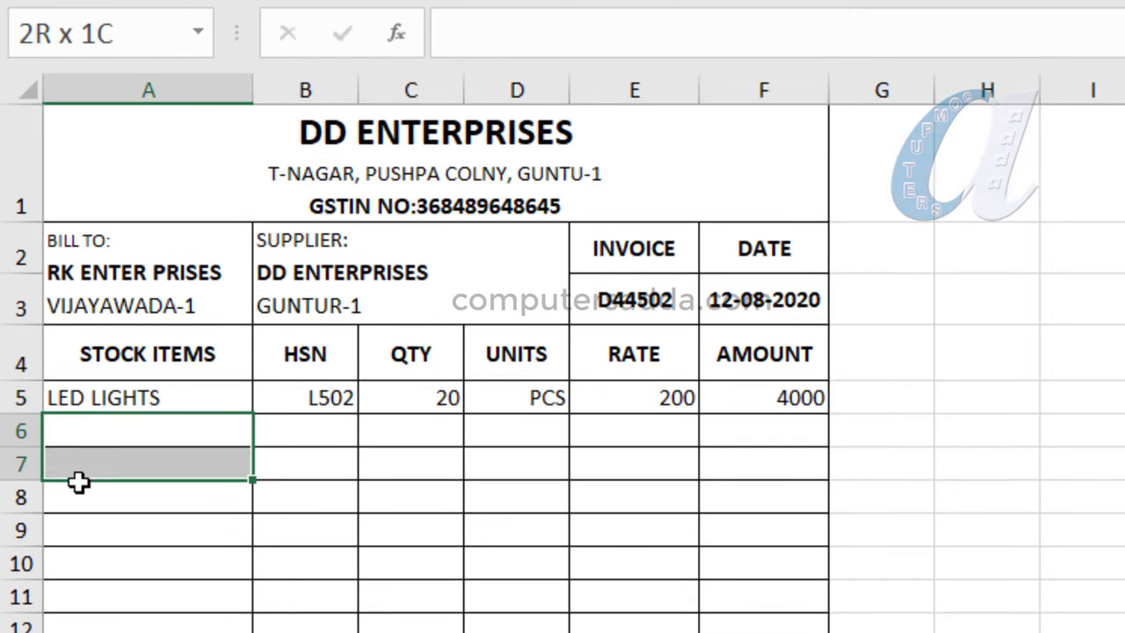
{"action": "left_click", "coordinate": [799, 398]}
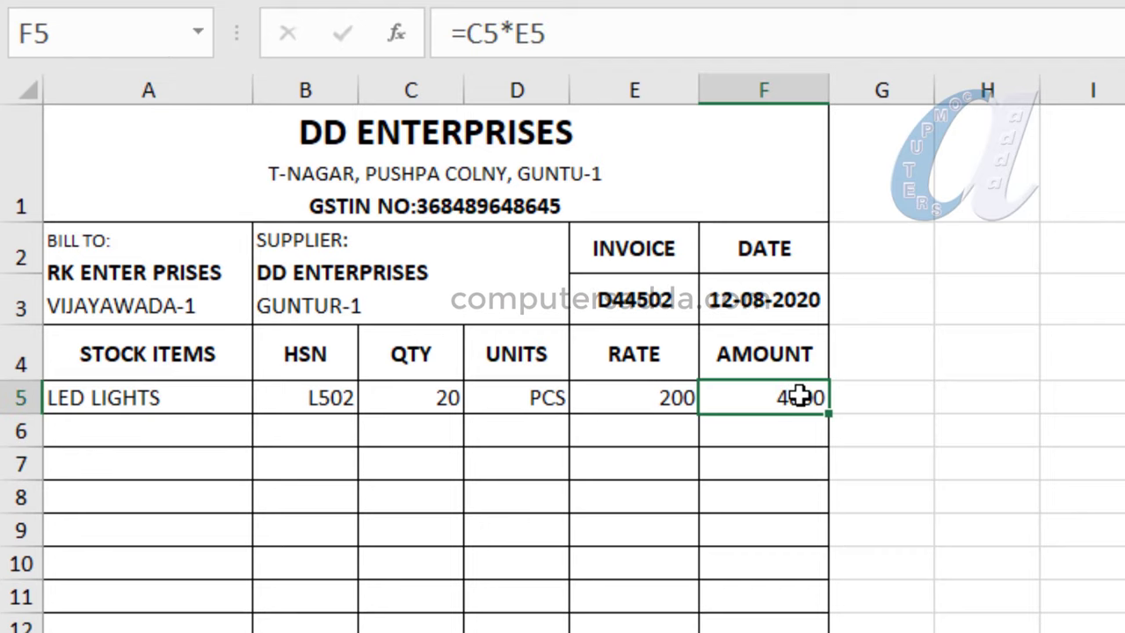
{"action": "left_click_drag", "start_coordinate": [827, 412], "coordinate": [821, 503]}
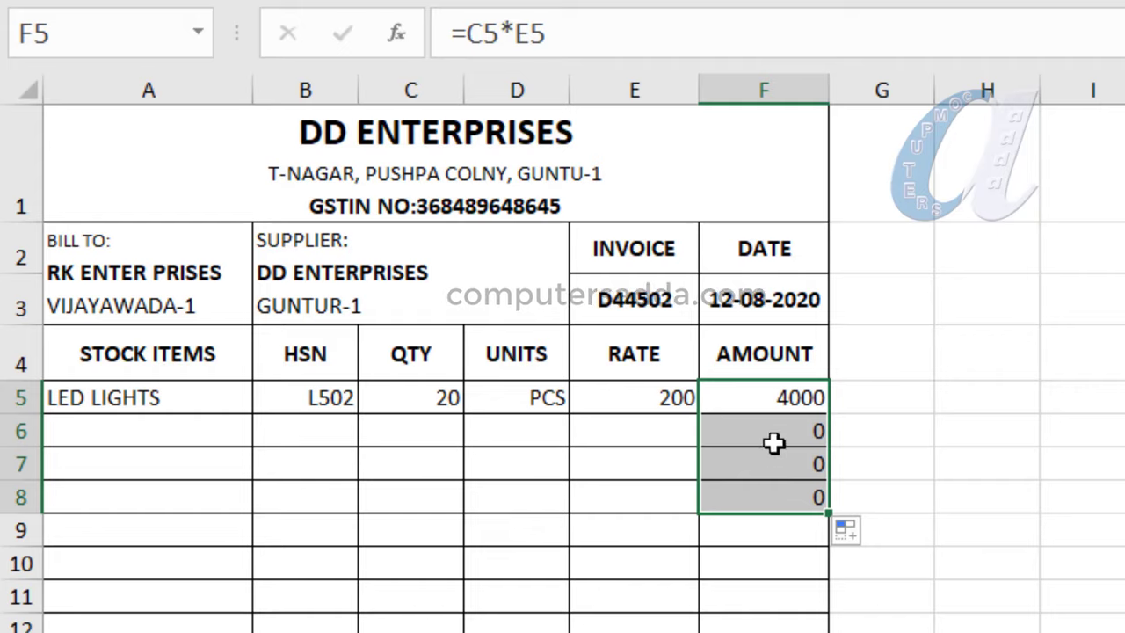
{"action": "left_click", "coordinate": [77, 429]}
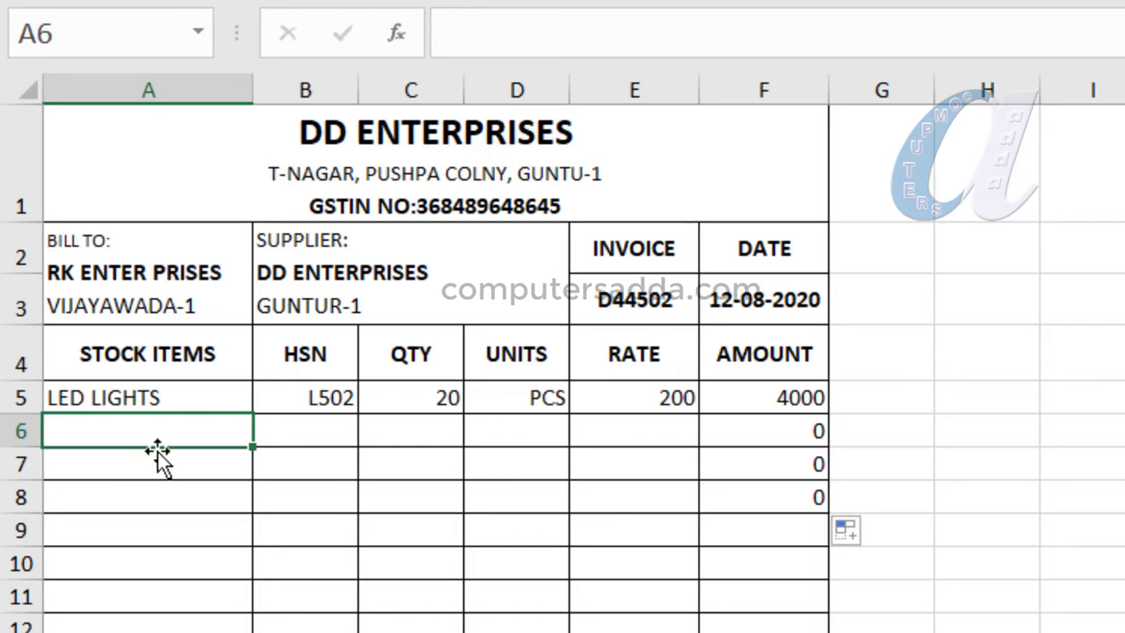
Enter TABLE FANS, L503, 30, NOS and rate 900 in row 6, producing 27000.
{"action": "type", "text": "TAB"}
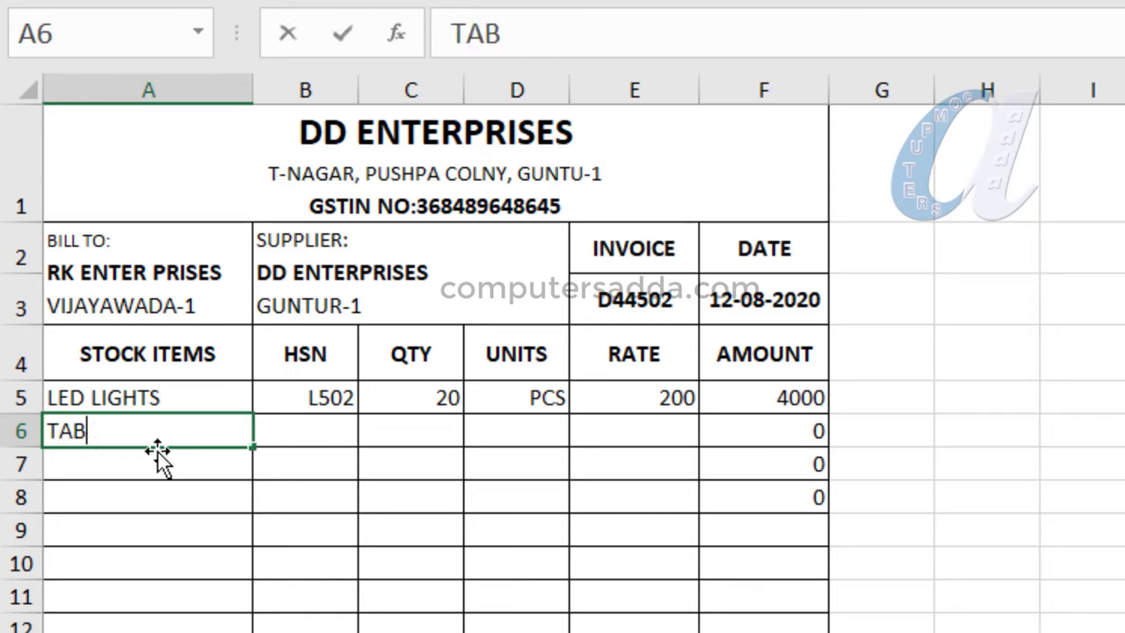
{"action": "type", "text": "LE FANS"}
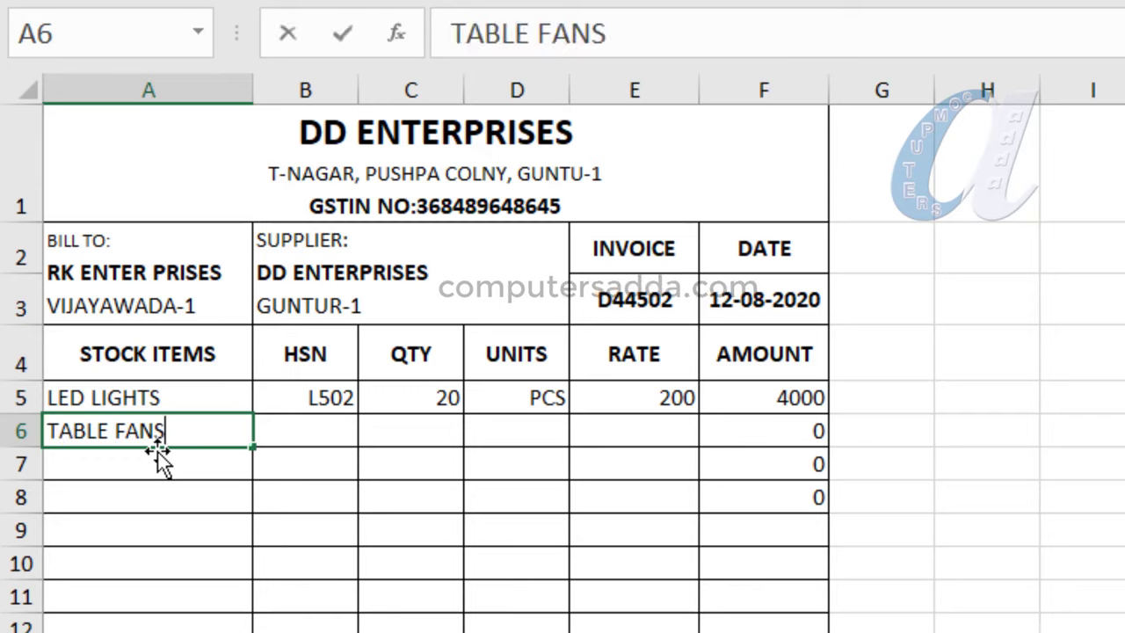
{"action": "key", "text": "Tab"}
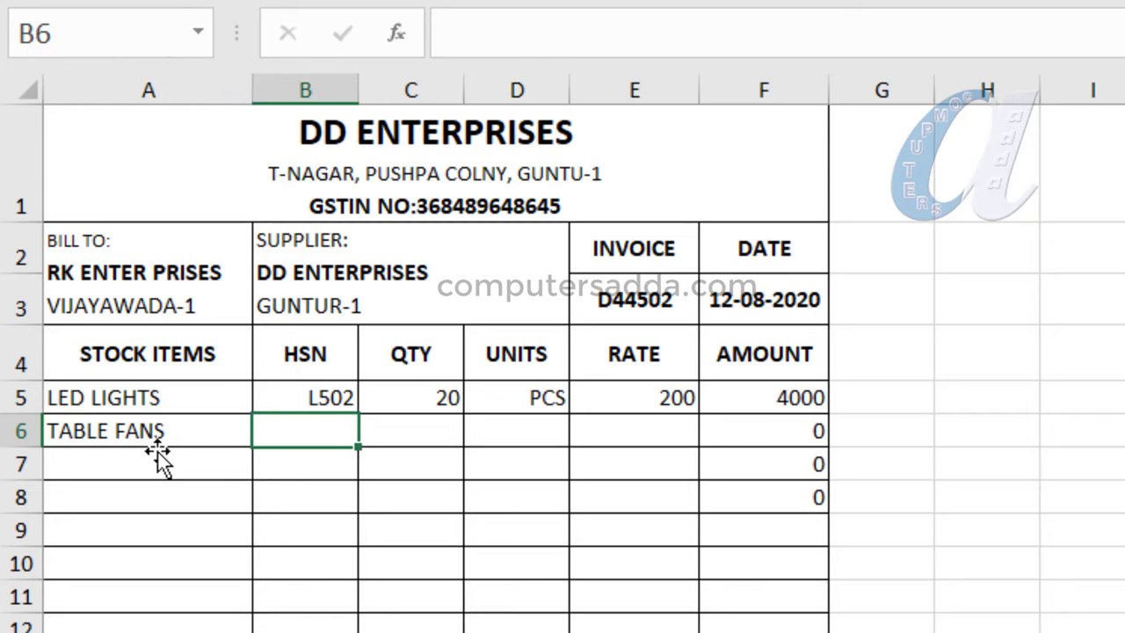
{"action": "type", "text": "L503"}
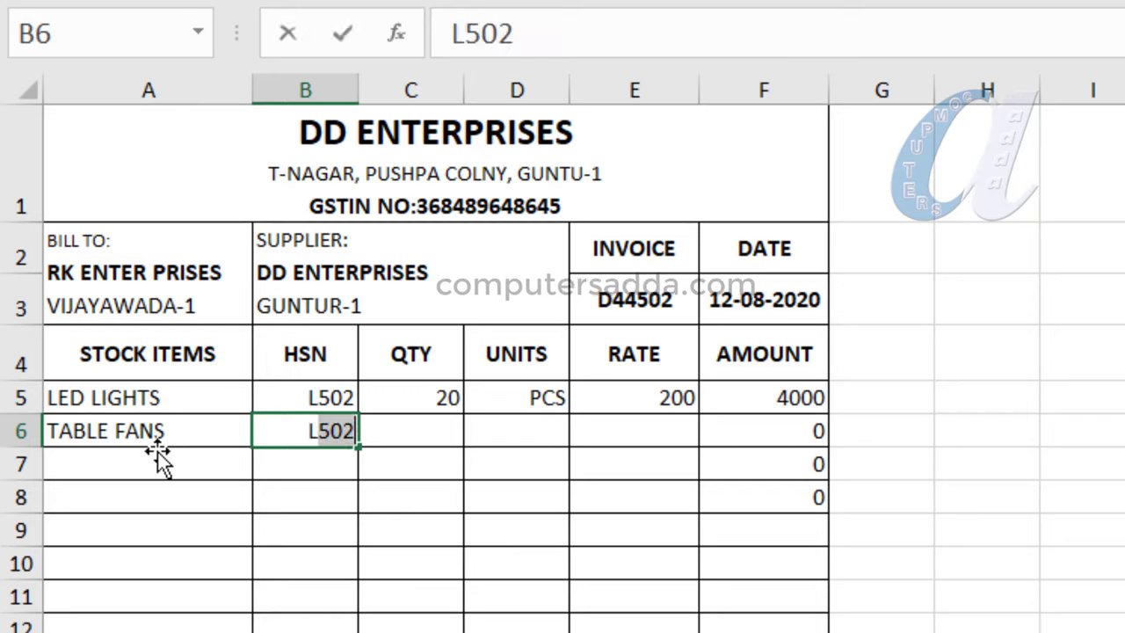
{"action": "key", "text": "Tab"}
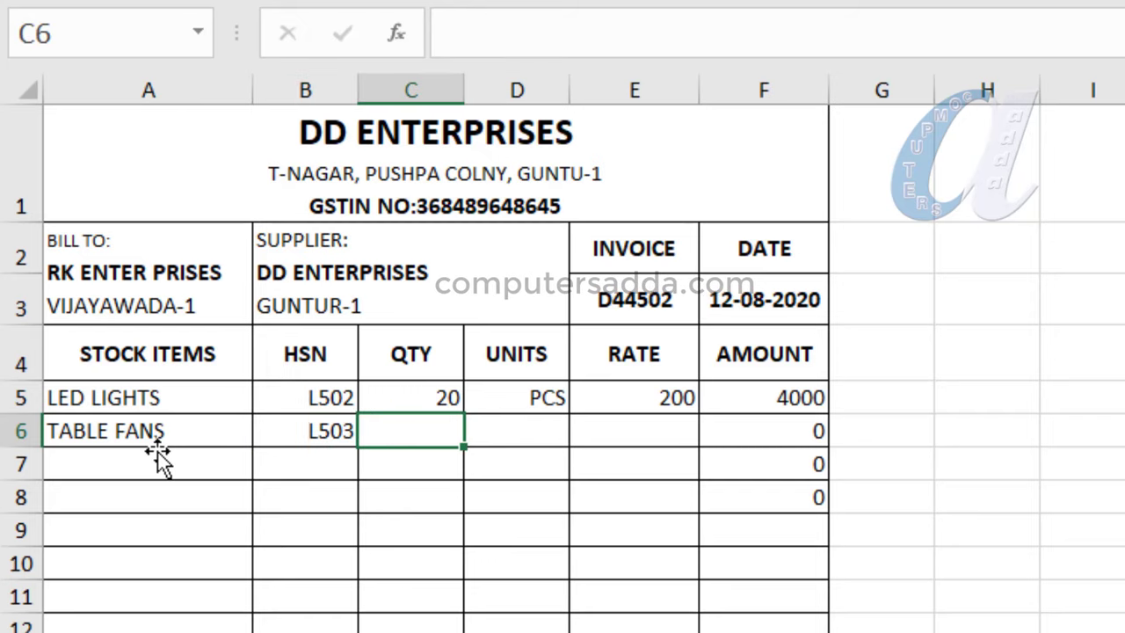
{"action": "type", "text": "30"}
{"action": "key", "text": "Tab"}
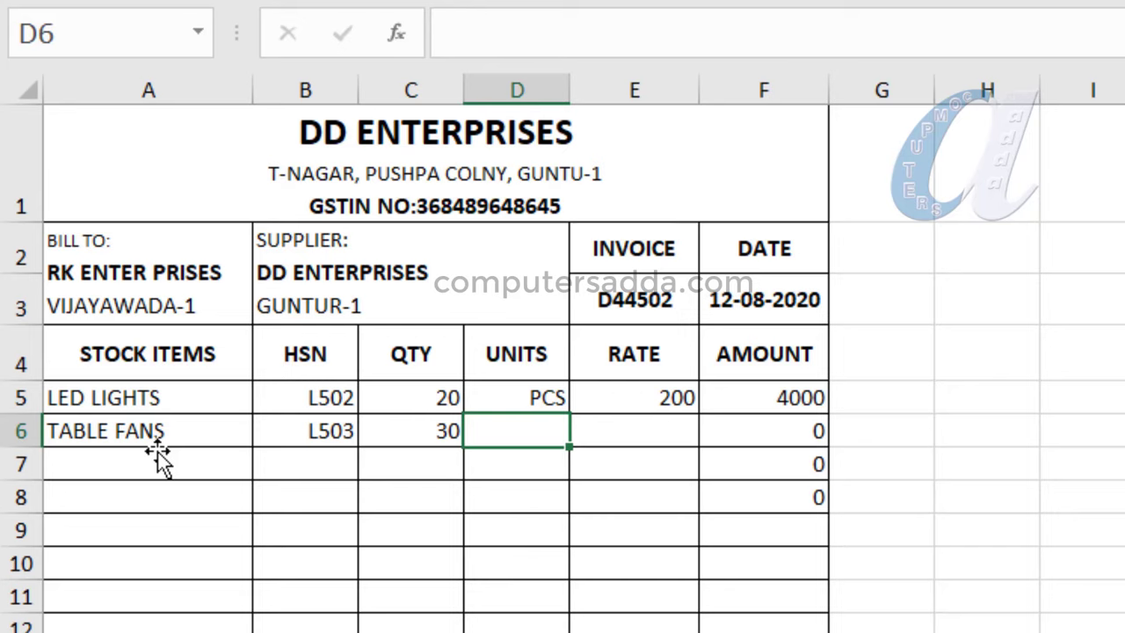
{"action": "type", "text": "NOS"}
{"action": "key", "text": "Tab"}
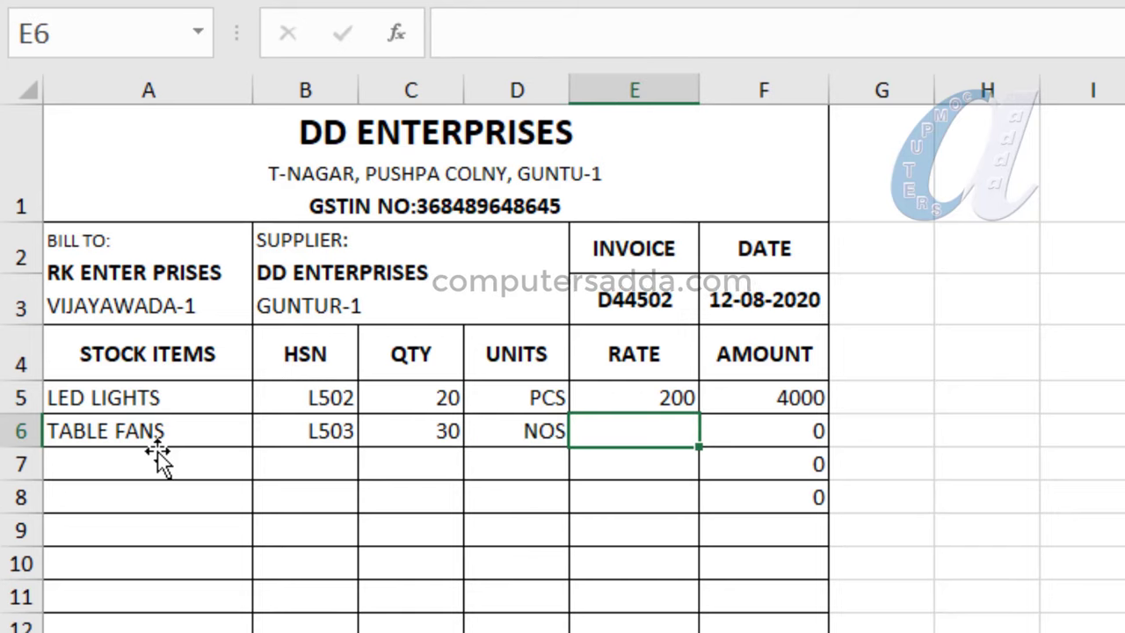
{"action": "type", "text": "900"}
{"action": "key", "text": "Tab"}
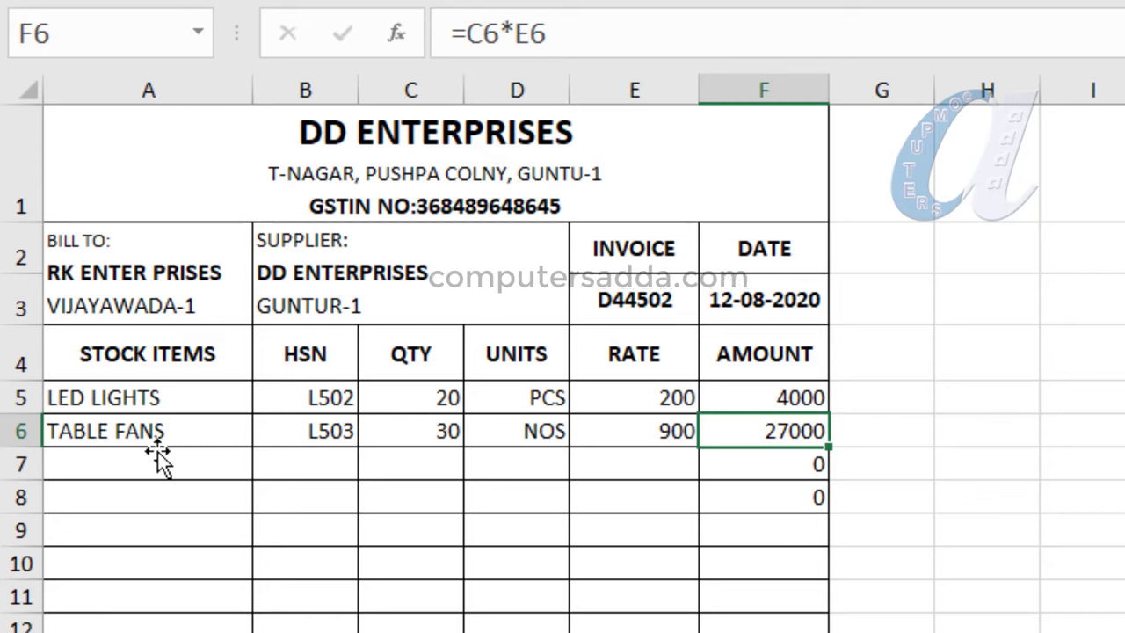
{"action": "left_click", "coordinate": [150, 525]}
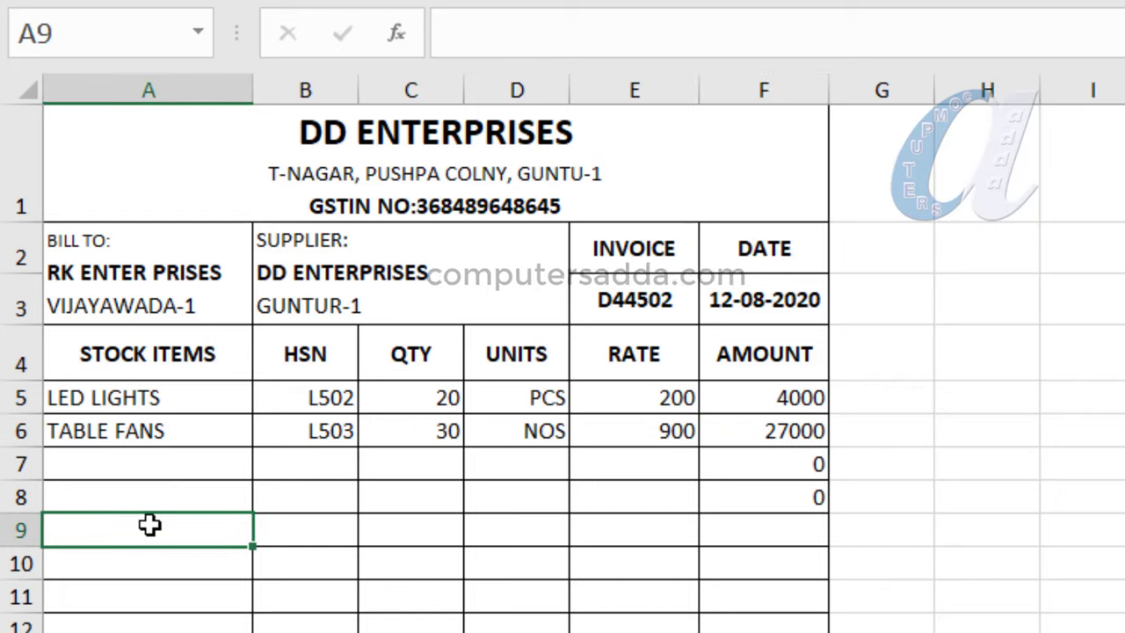
Label row 9 TOTAL and enter =SUM(F5:F8) in F9, giving 31000.
{"action": "type", "text": "TOTA"}
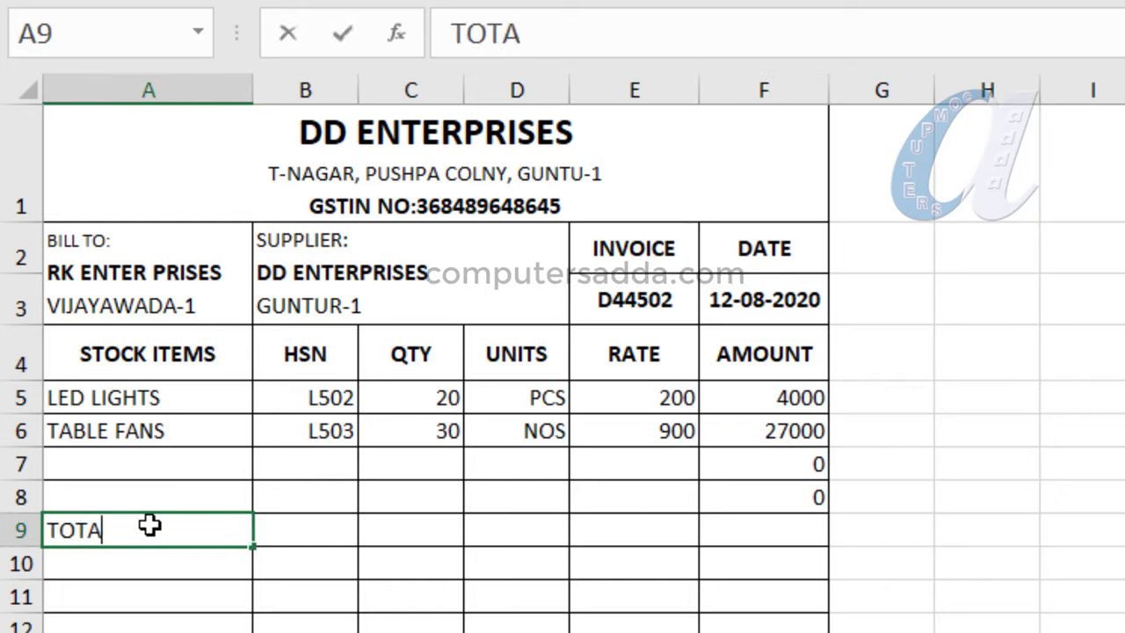
{"action": "type", "text": "L"}
{"action": "key", "text": "Tab"}
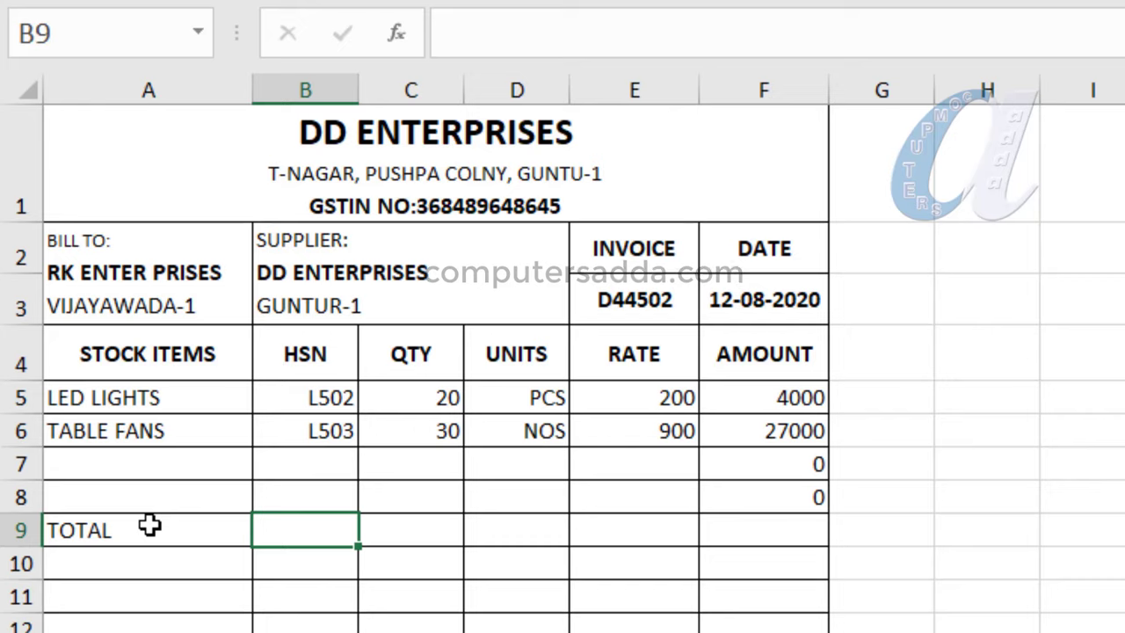
{"action": "key", "text": "Right"}
{"action": "key", "text": "Right"}
{"action": "key", "text": "Right"}
{"action": "key", "text": "Right"}
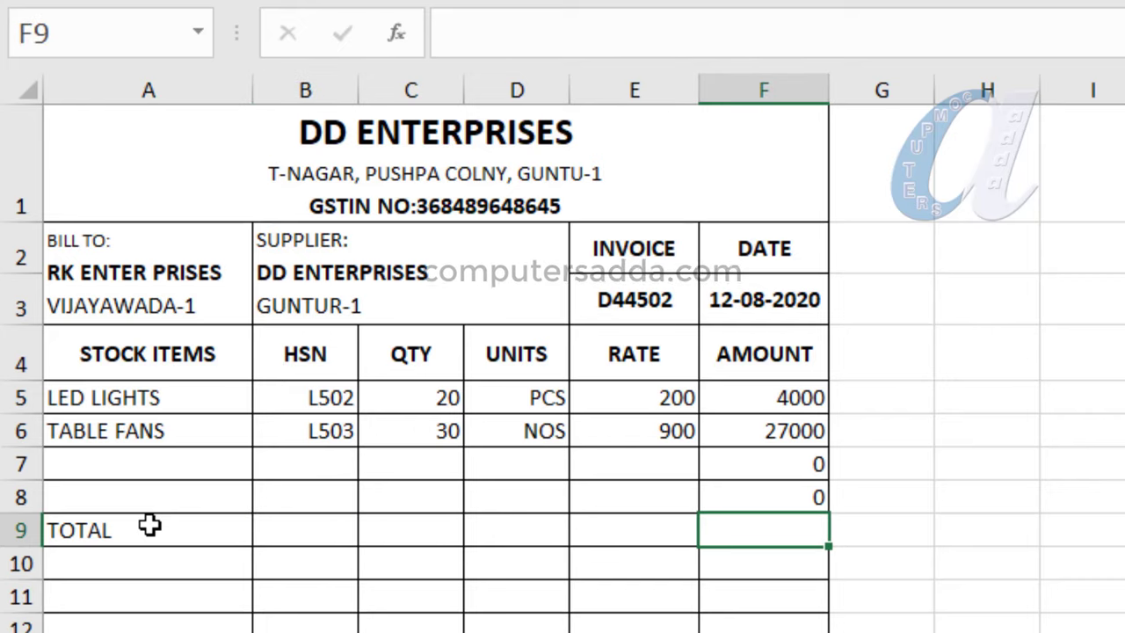
{"action": "type", "text": "="}
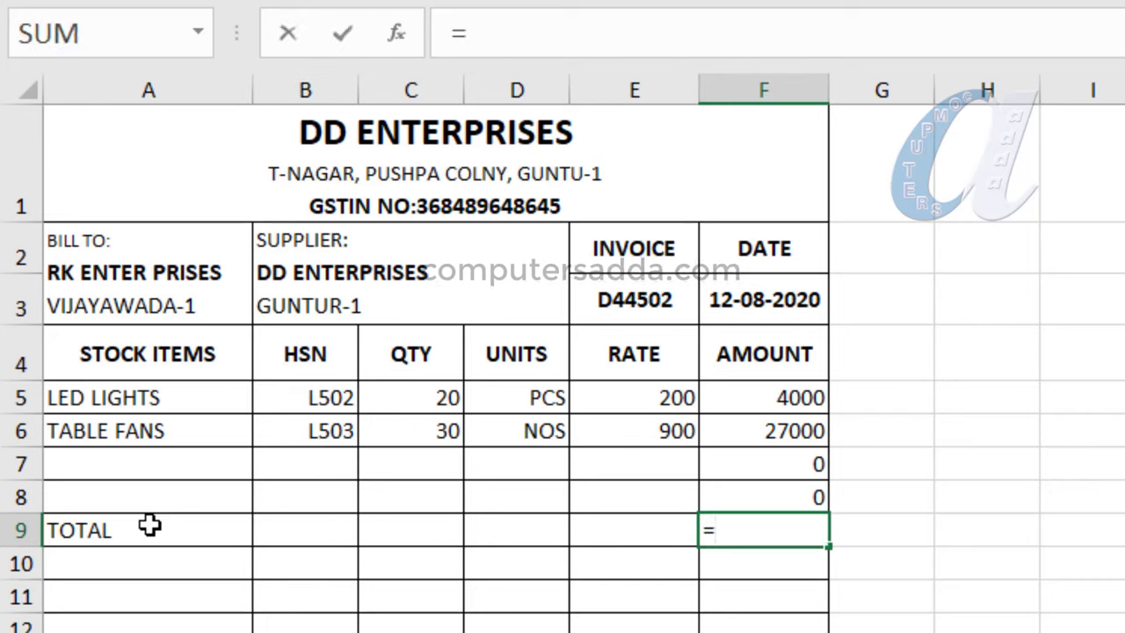
{"action": "type", "text": "SUM("}
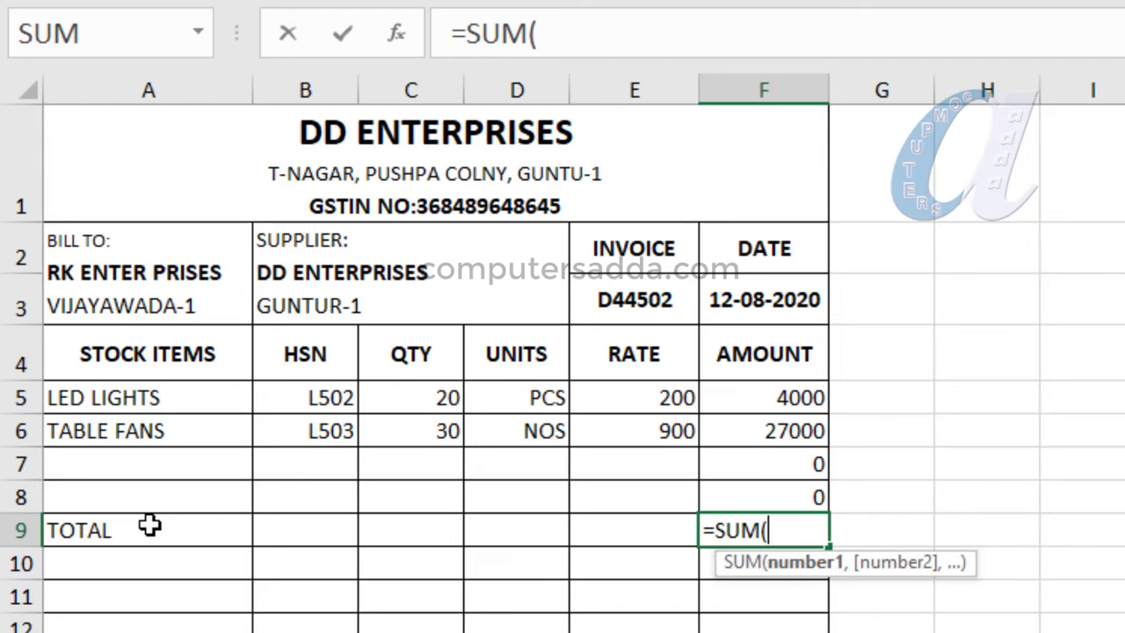
{"action": "left_click_drag", "start_coordinate": [721, 404], "coordinate": [727, 495]}
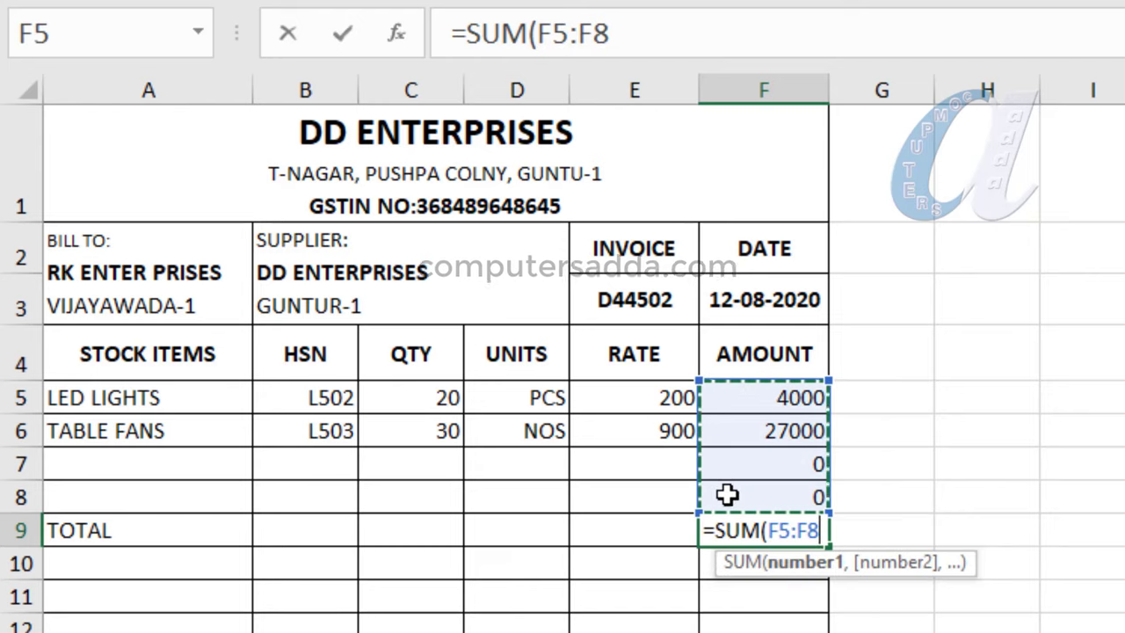
{"action": "type", "text": ")"}
{"action": "key", "text": "Return"}
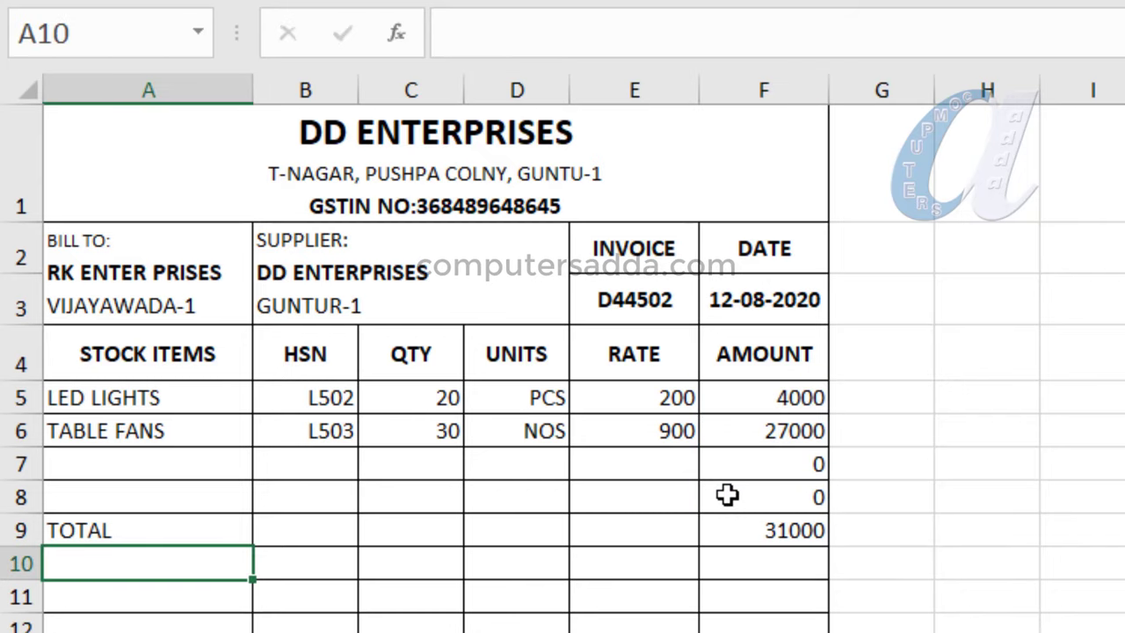
Check the total formula in F9 and the amount formula in F7.
{"action": "left_click", "coordinate": [773, 532]}
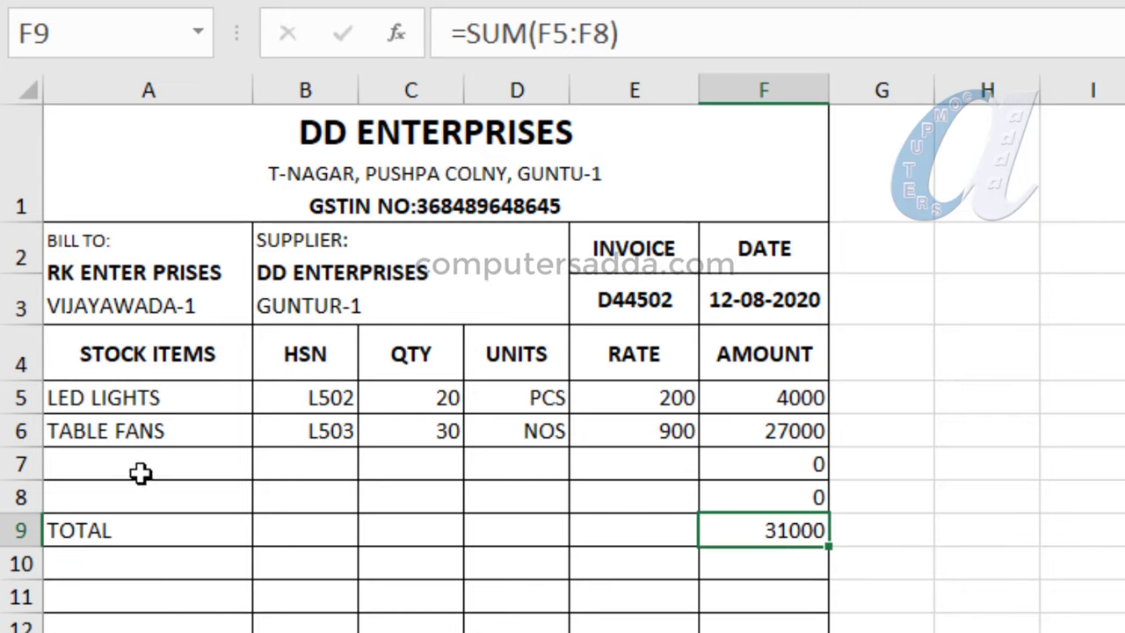
{"action": "mouse_move", "coordinate": [130, 466]}
{"action": "left_mouse_down"}
{"action": "mouse_move", "coordinate": [130, 493]}
{"action": "mouse_move", "coordinate": [370, 498]}
{"action": "left_mouse_up"}
{"action": "left_click", "coordinate": [791, 464]}
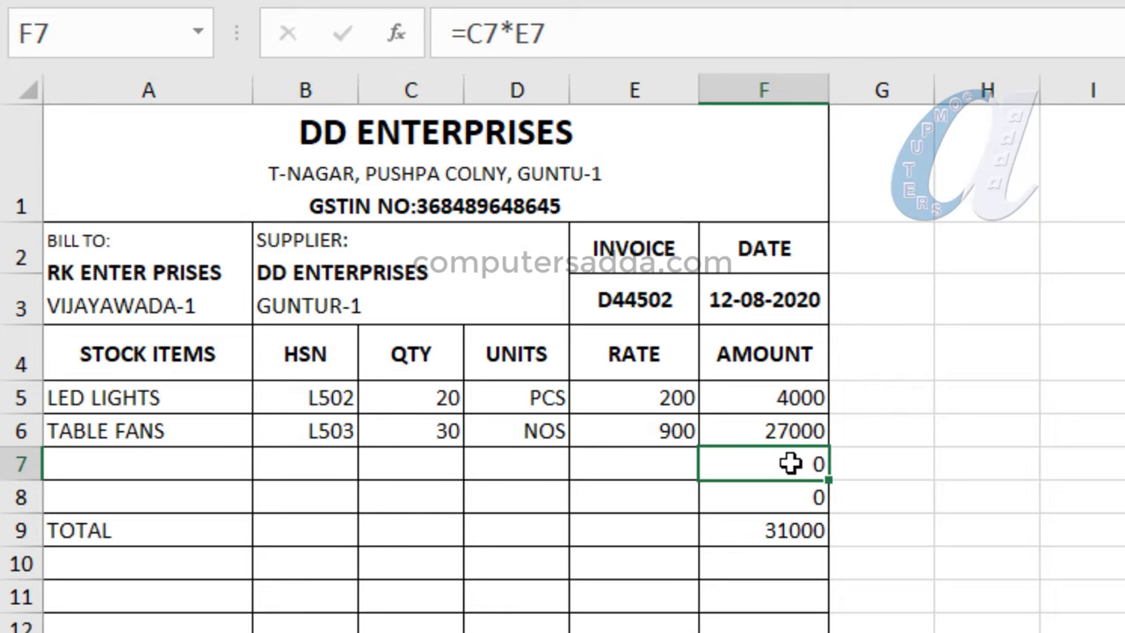
{"action": "left_click", "coordinate": [789, 531]}
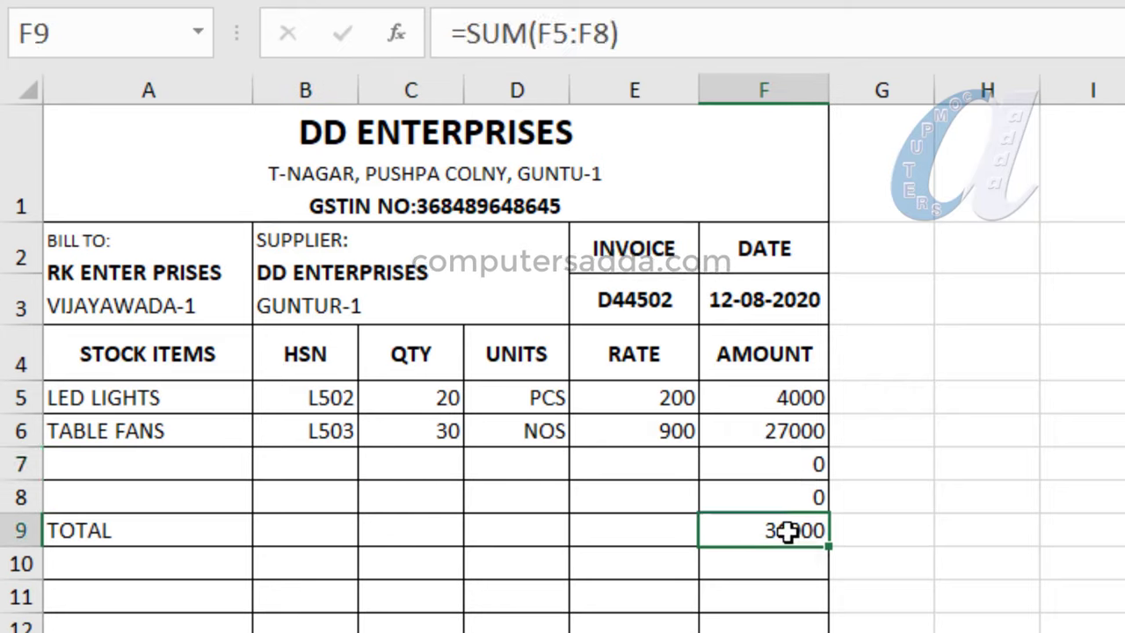
{"action": "left_click", "coordinate": [98, 560]}
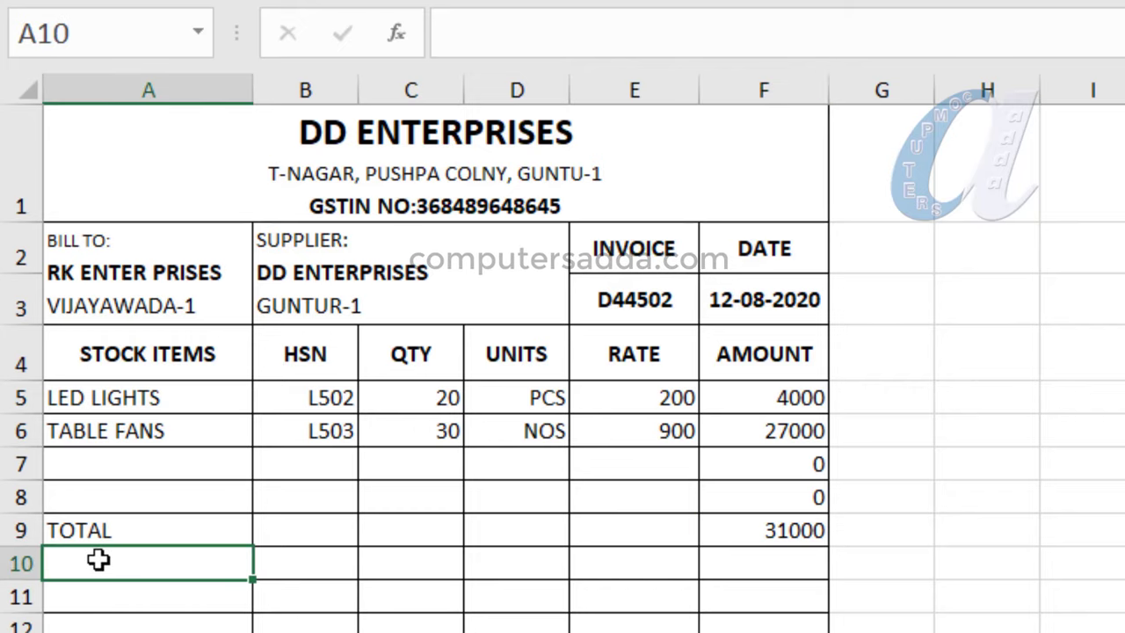
Label row 10 DISCOUNT and enter a discount rate of 5 in E10.
{"action": "type", "text": "DISCOU"}
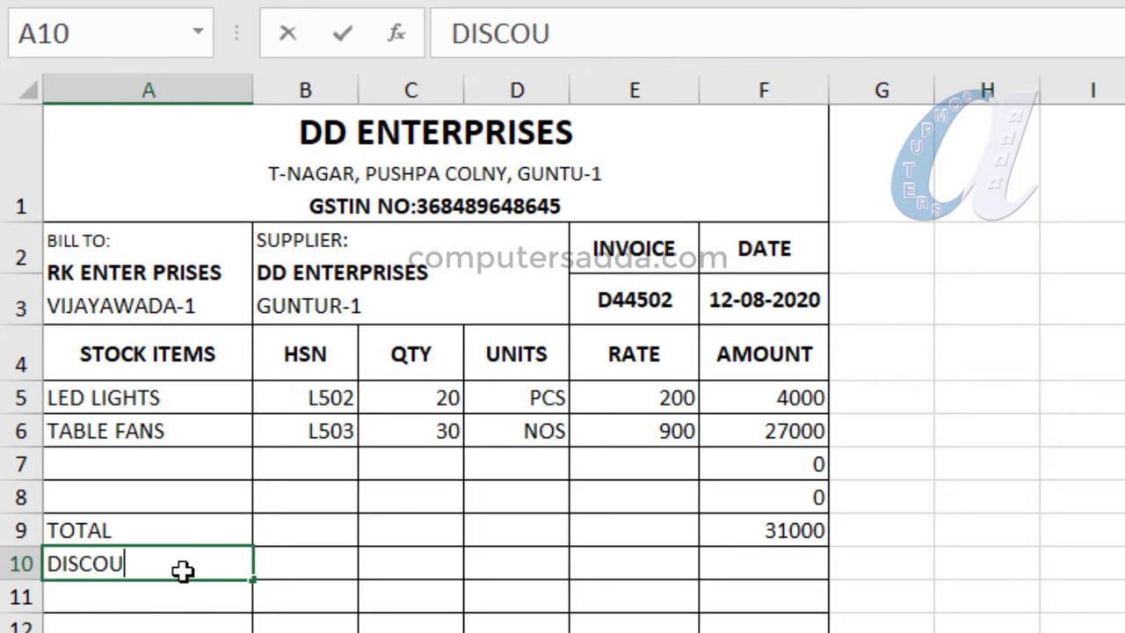
{"action": "key", "text": "Tab"}
{"action": "key", "text": "Tab"}
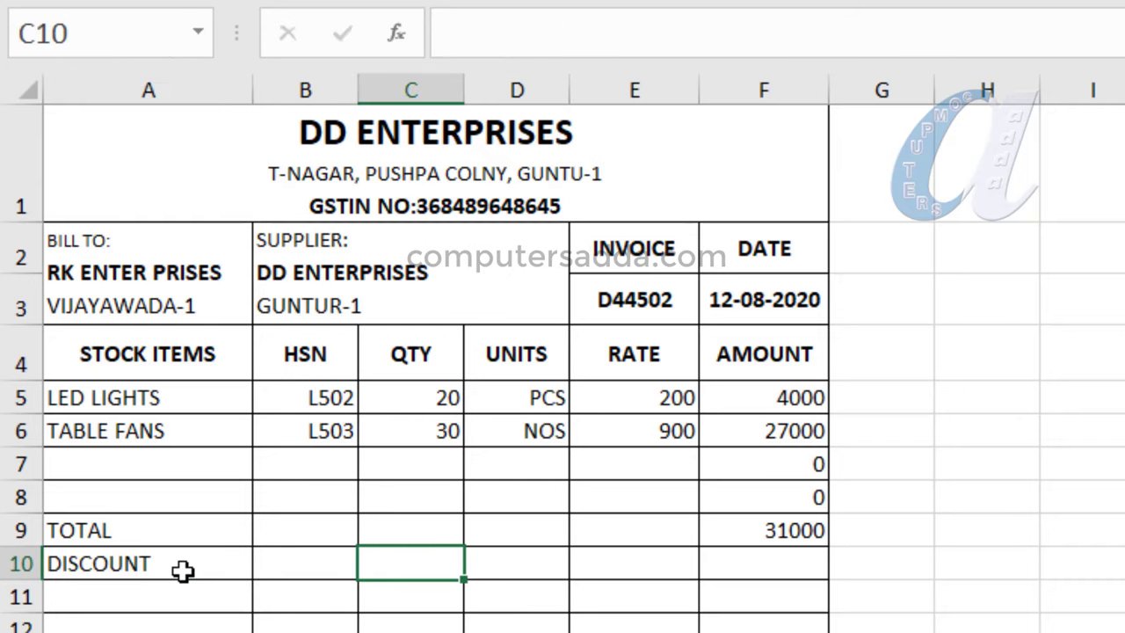
{"action": "key", "text": "Tab"}
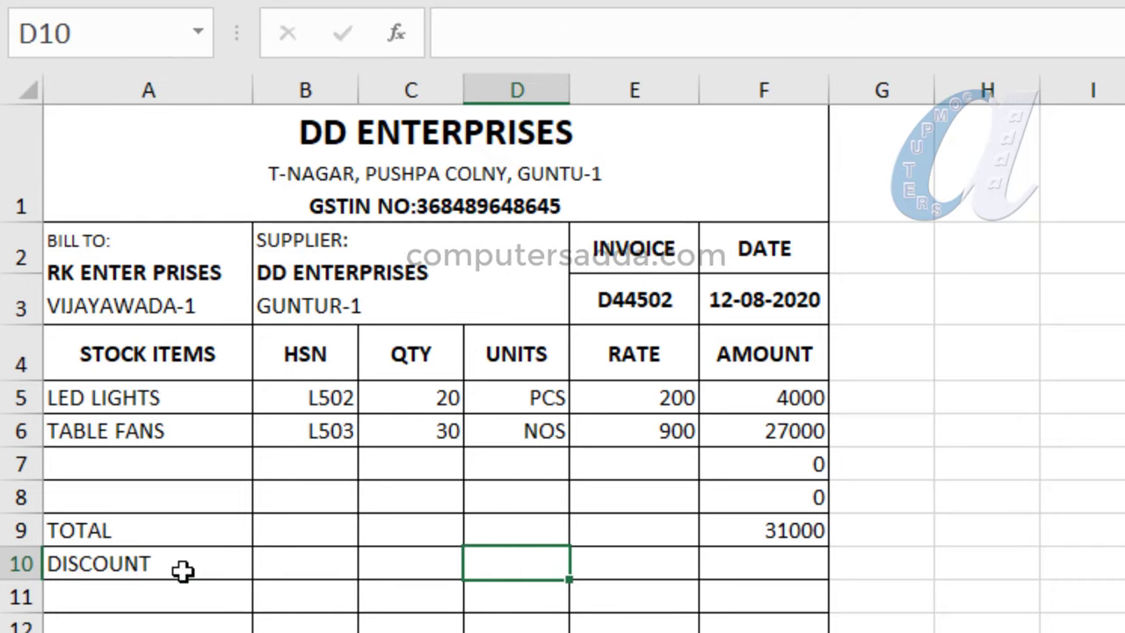
{"action": "key", "text": "Tab"}
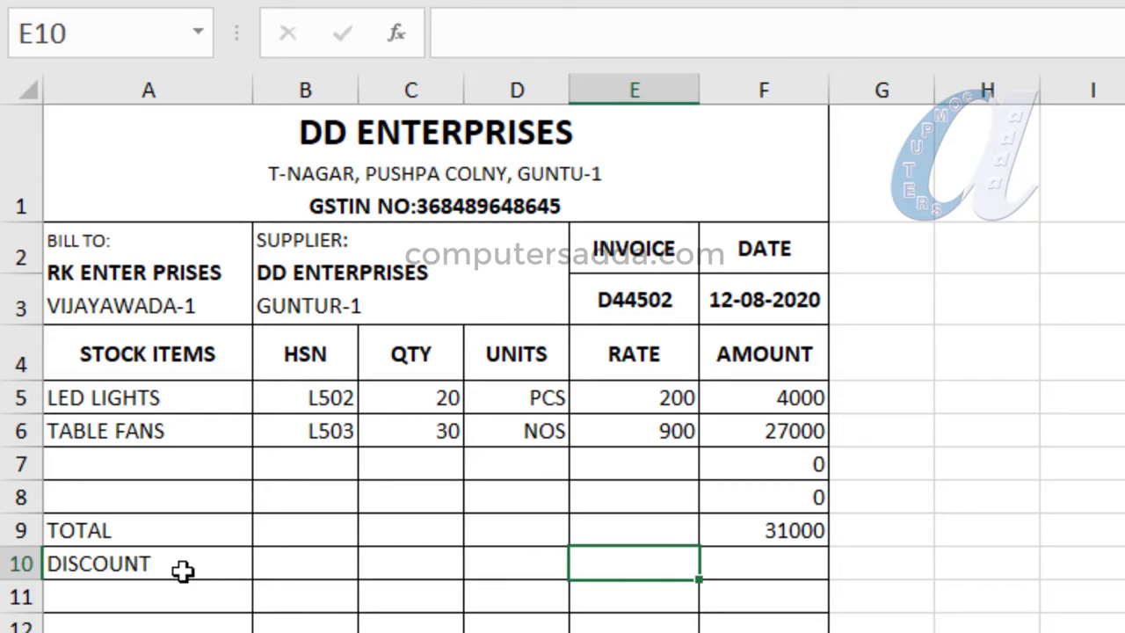
{"action": "key", "text": "F2"}
{"action": "type", "text": "5"}
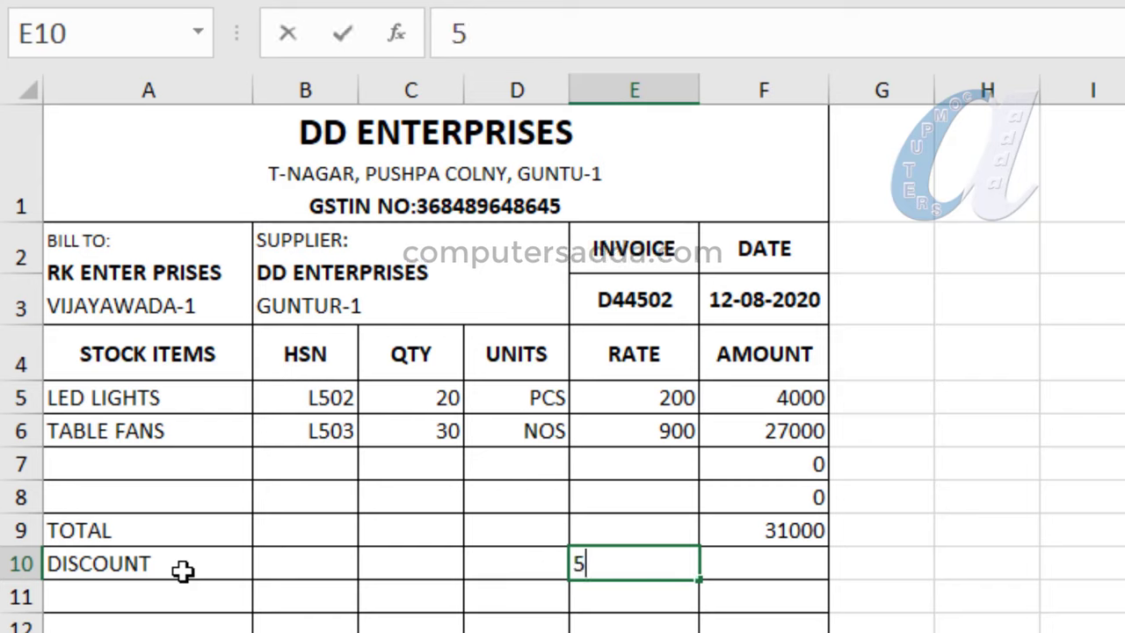
{"action": "key", "text": "Tab"}
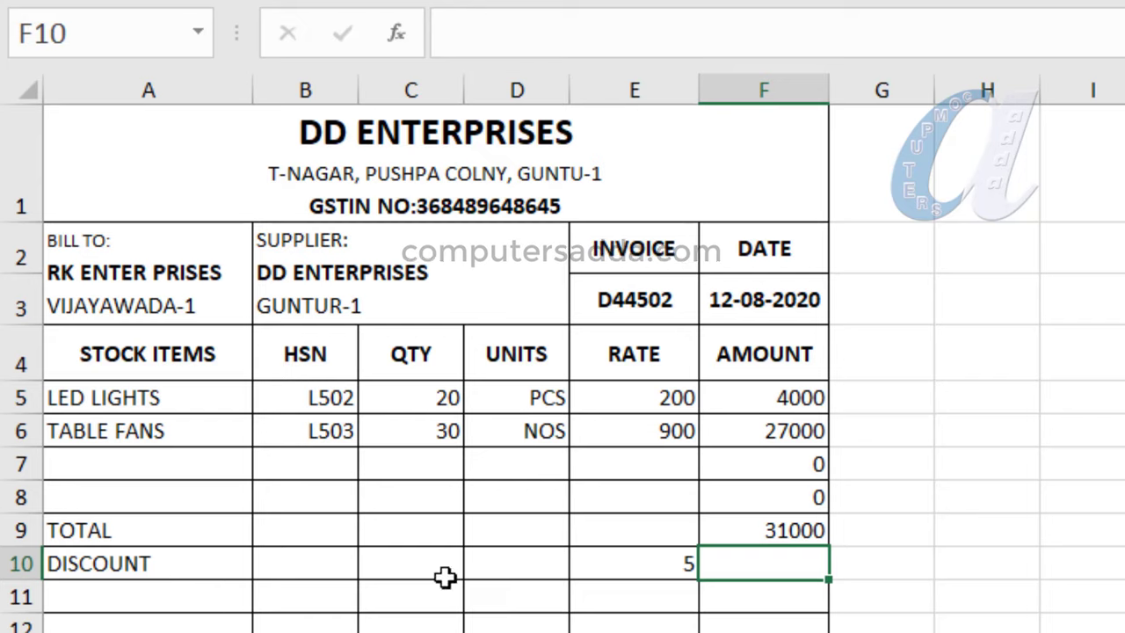
Enter =F9*E10% in F10 to compute the 1550 discount.
{"action": "type", "text": "="}
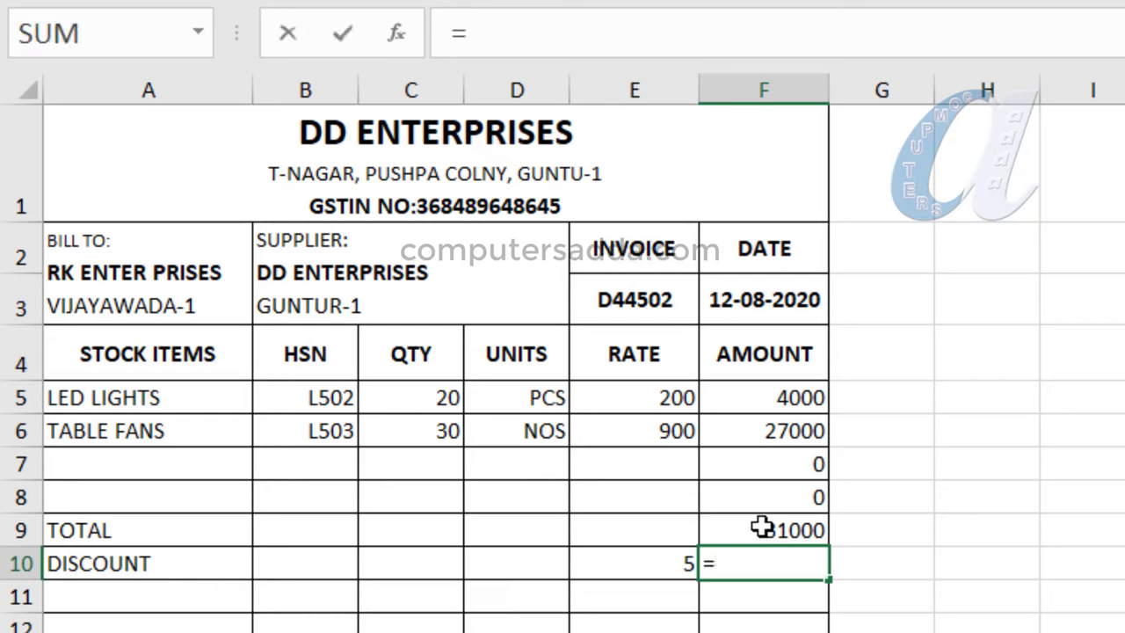
{"action": "left_click", "coordinate": [761, 526]}
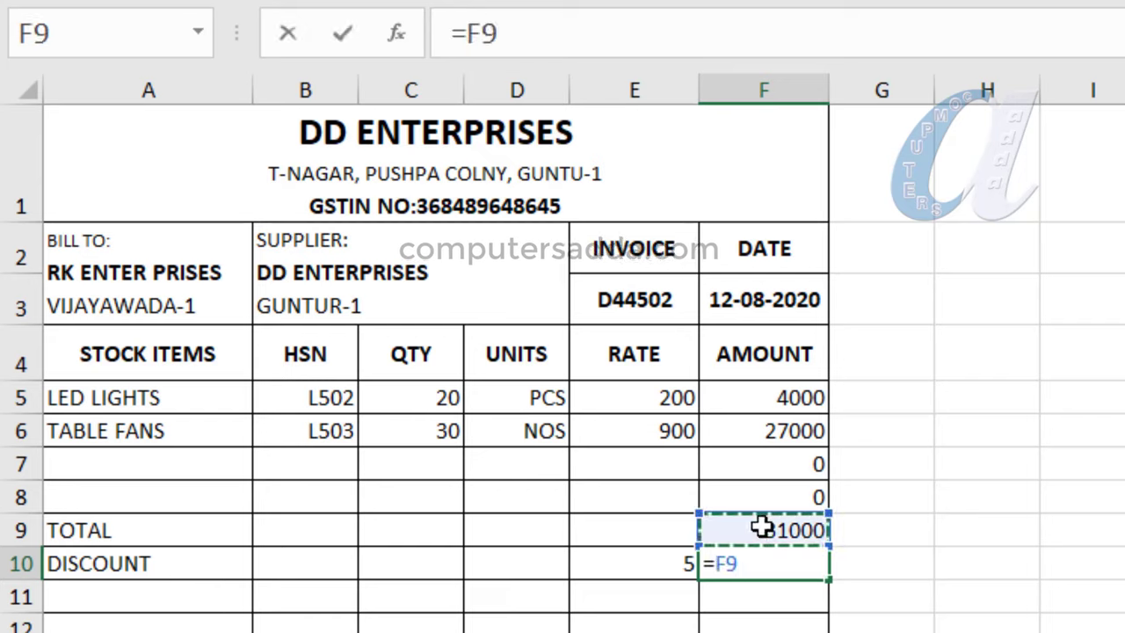
{"action": "type", "text": "*"}
{"action": "left_click", "coordinate": [659, 563]}
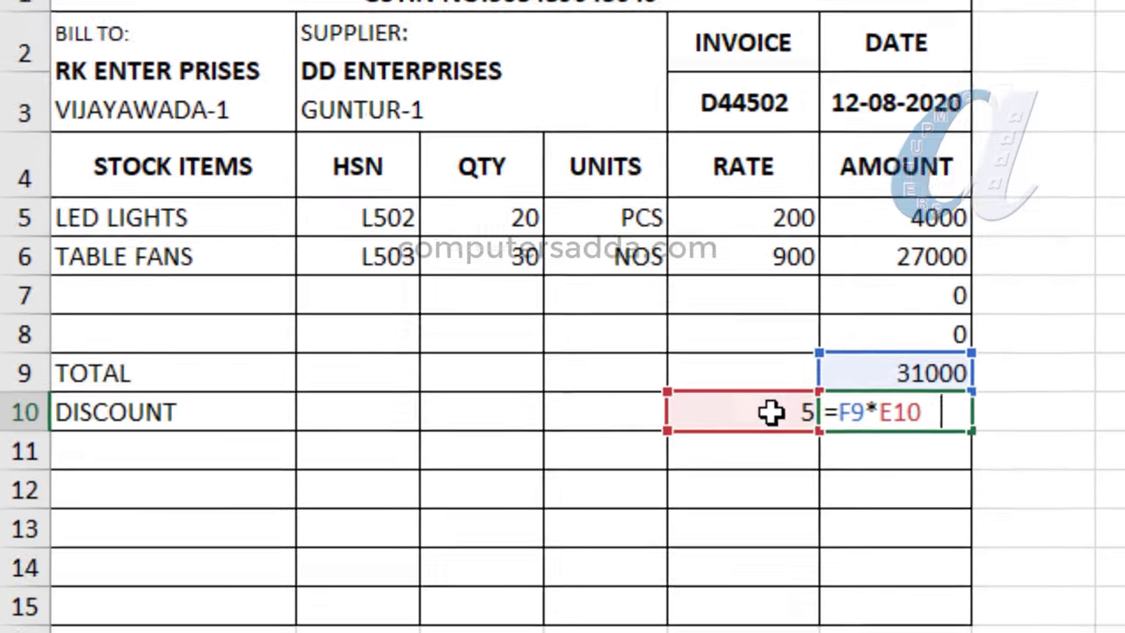
{"action": "type", "text": "%"}
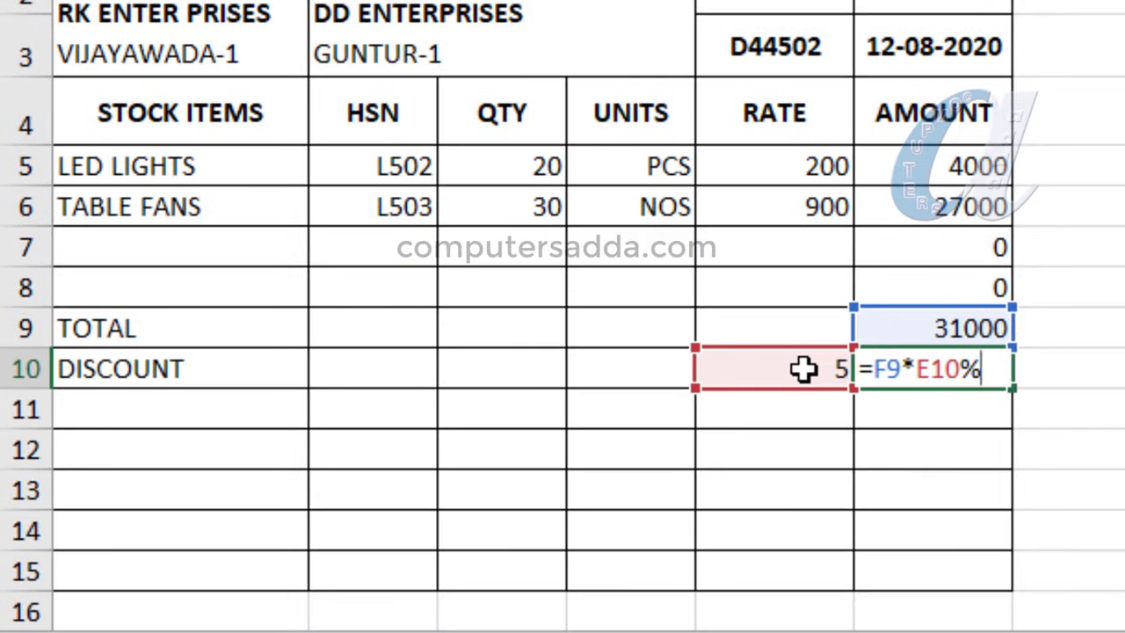
{"action": "key", "text": "Return"}
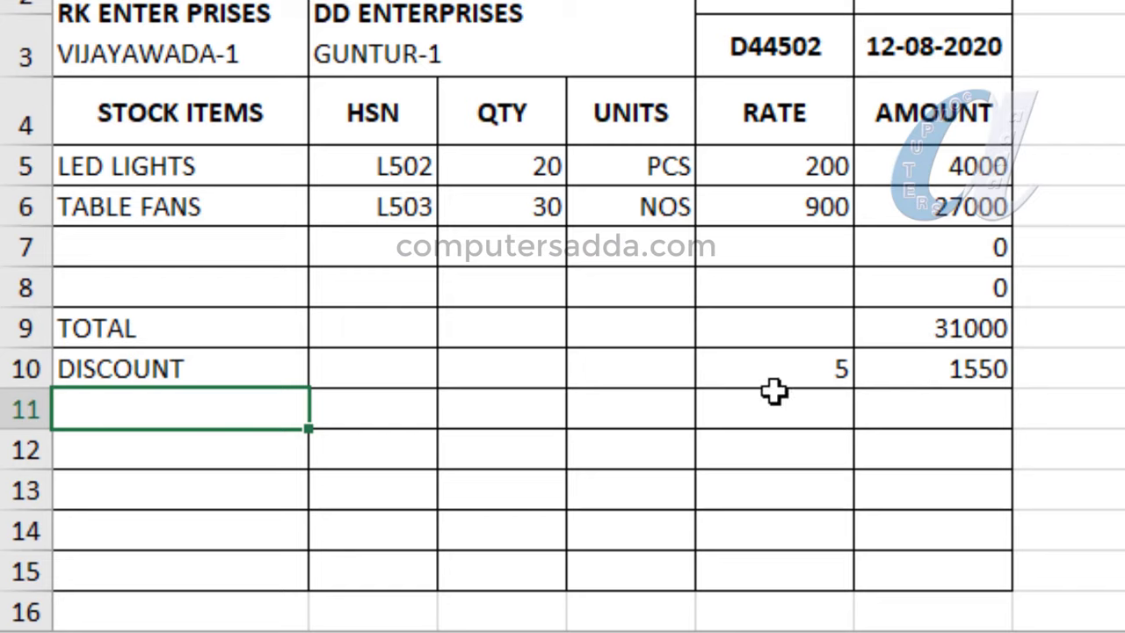
{"action": "left_click", "coordinate": [781, 376]}
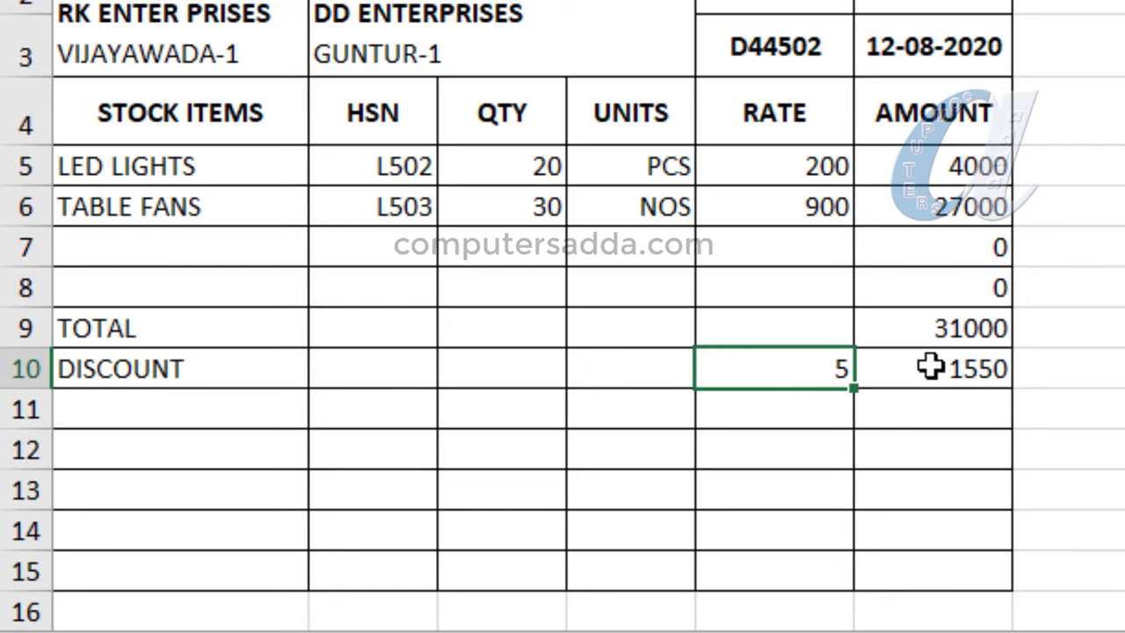
{"action": "left_click", "coordinate": [151, 411]}
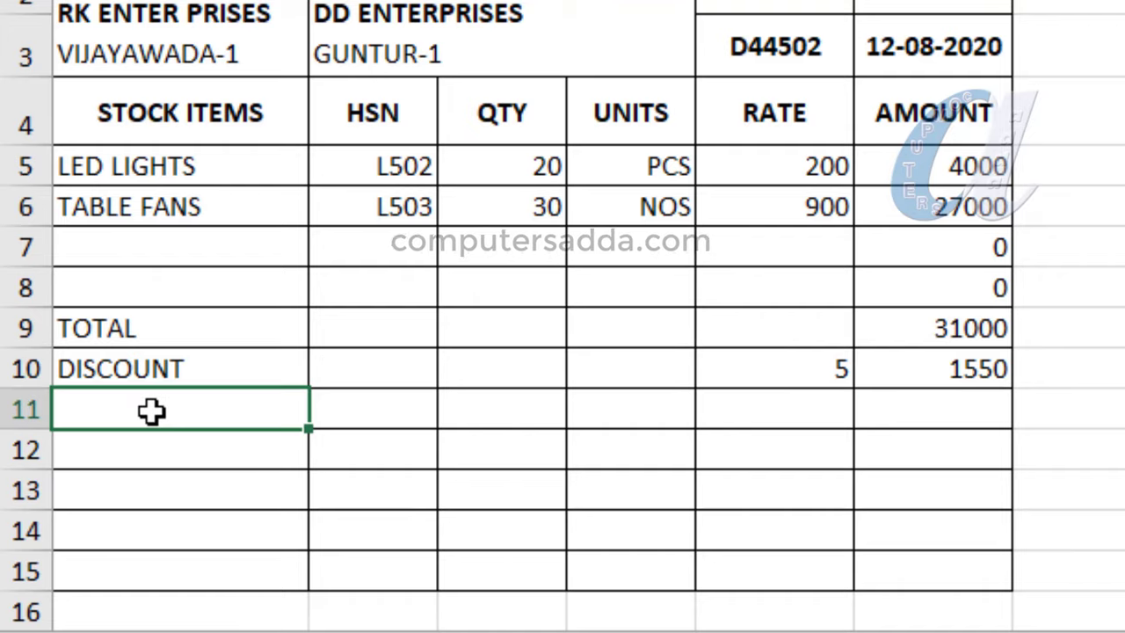
Label row 11 TAXABLE VALUE and enter =F9-F10 in F11, giving 29450.
{"action": "type", "text": "TAX"}
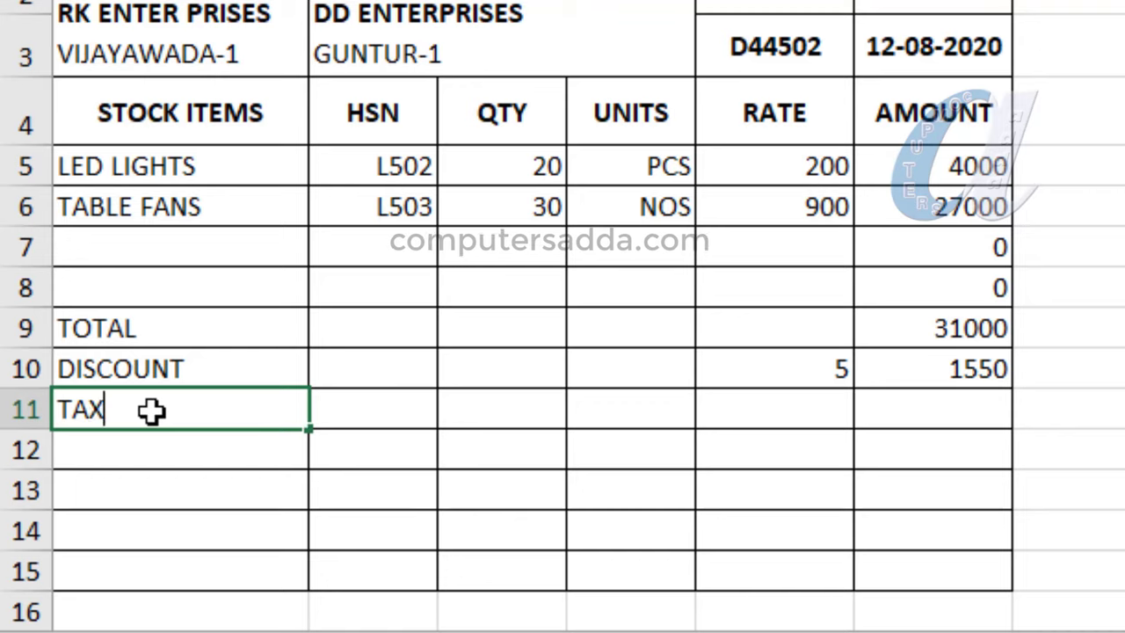
{"action": "type", "text": "ABLE VAL"}
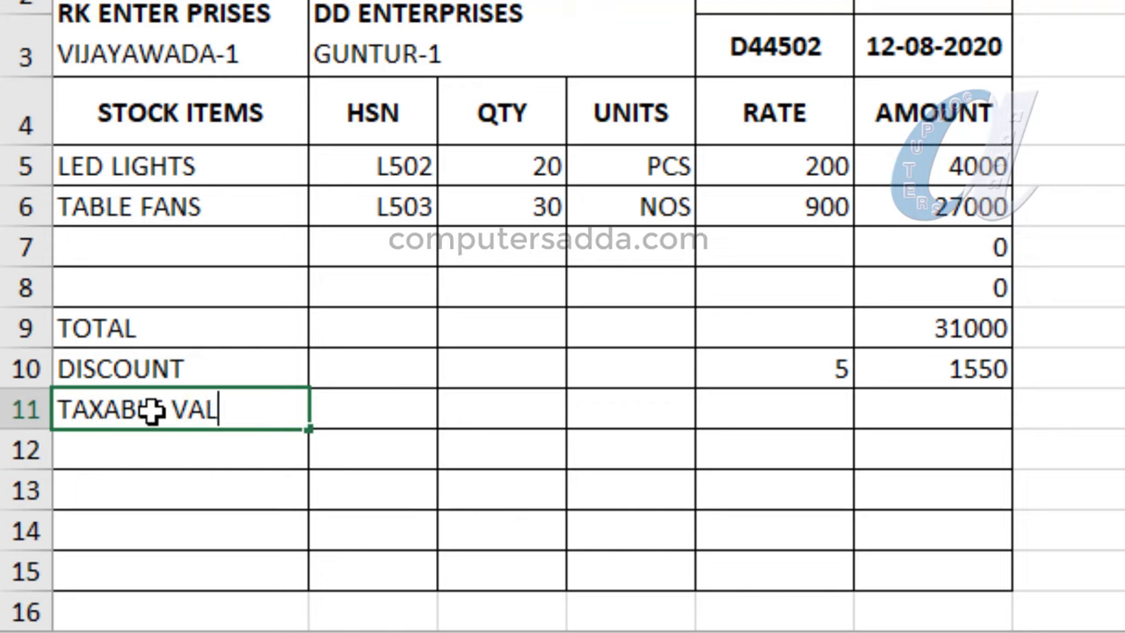
{"action": "key", "text": "Tab"}
{"action": "key", "text": "Tab"}
{"action": "key", "text": "Tab"}
{"action": "key", "text": "Tab"}
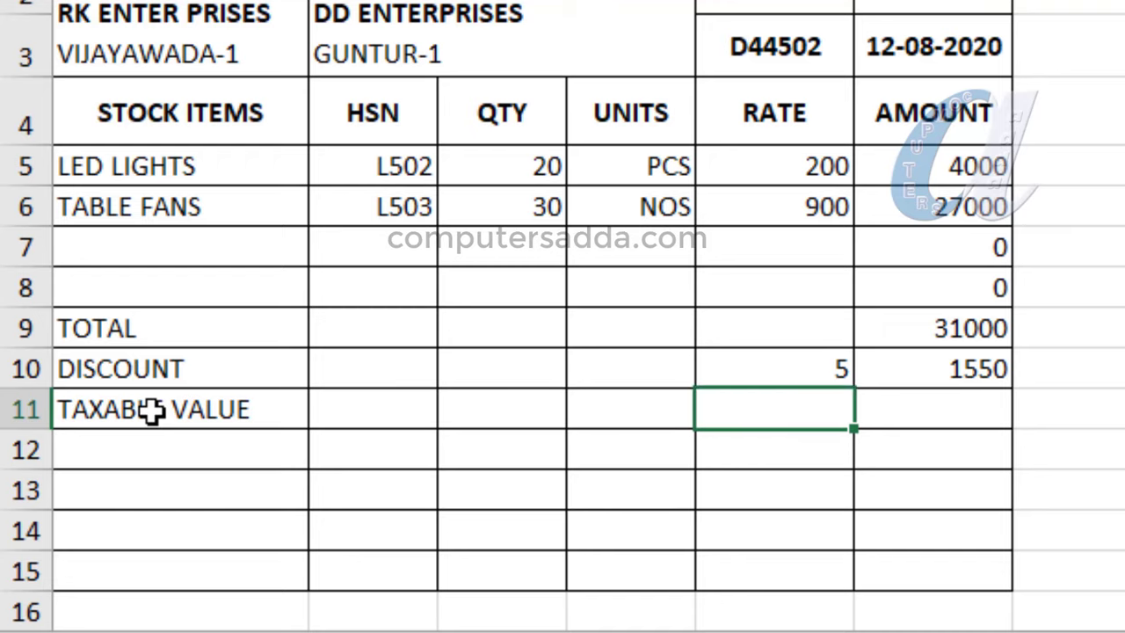
{"action": "key", "text": "Tab"}
{"action": "type", "text": "="}
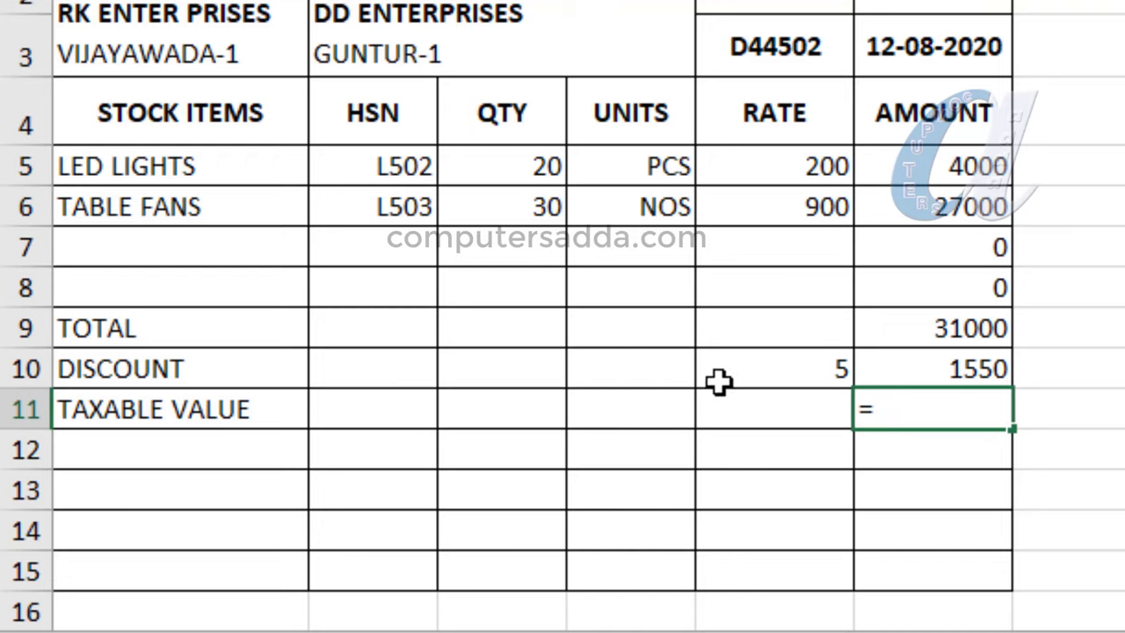
{"action": "left_click", "coordinate": [882, 327]}
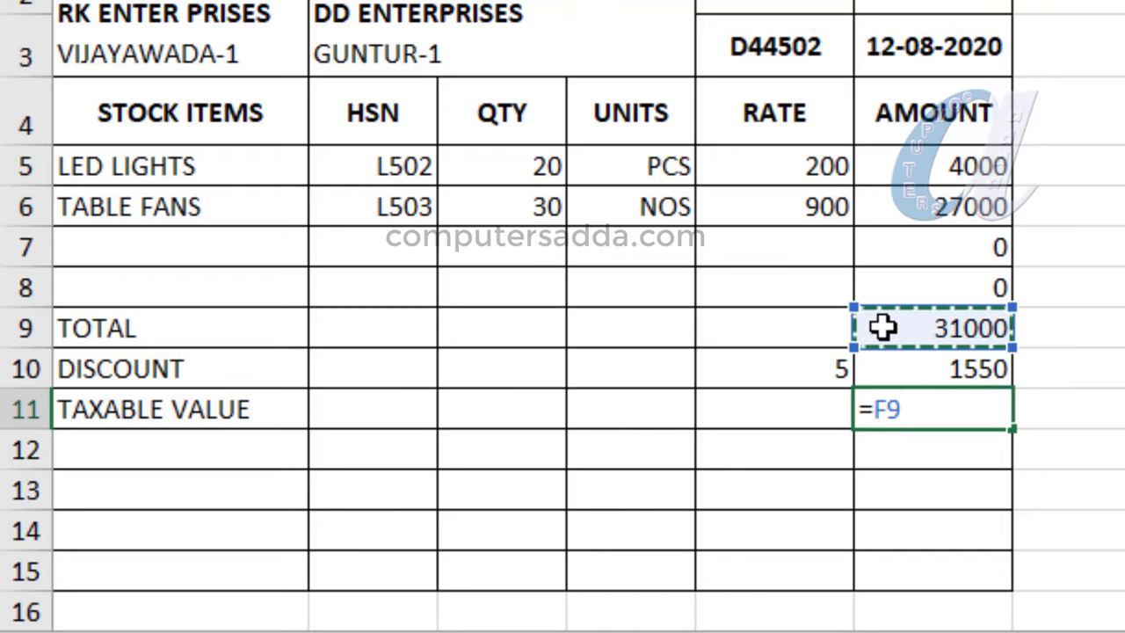
{"action": "type", "text": "-"}
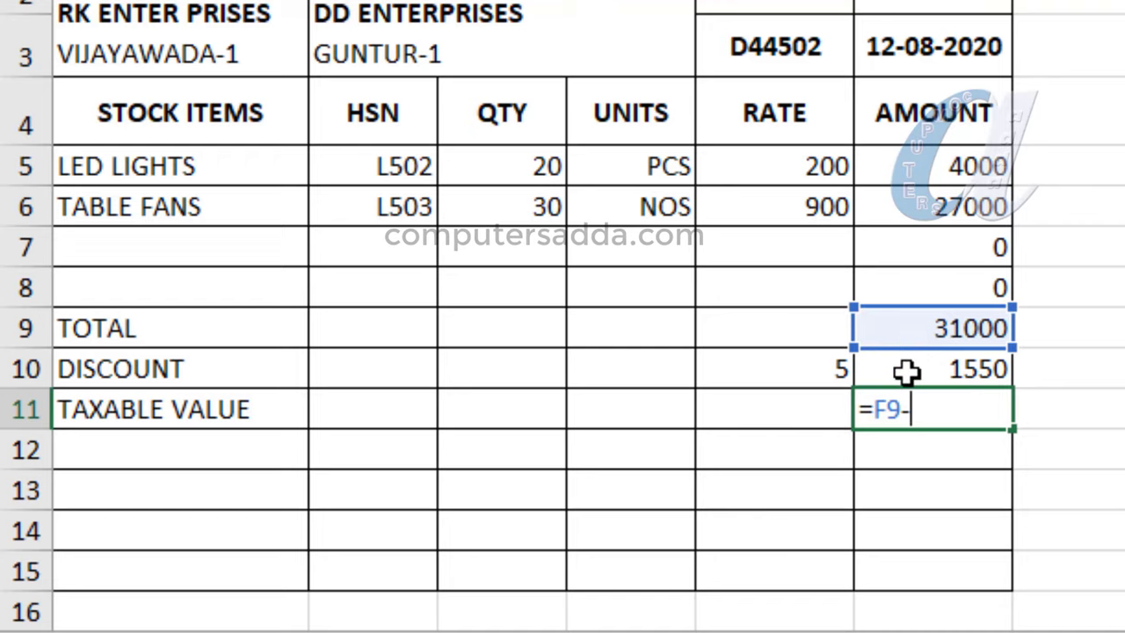
{"action": "left_click", "coordinate": [908, 370]}
{"action": "key", "text": "Return"}
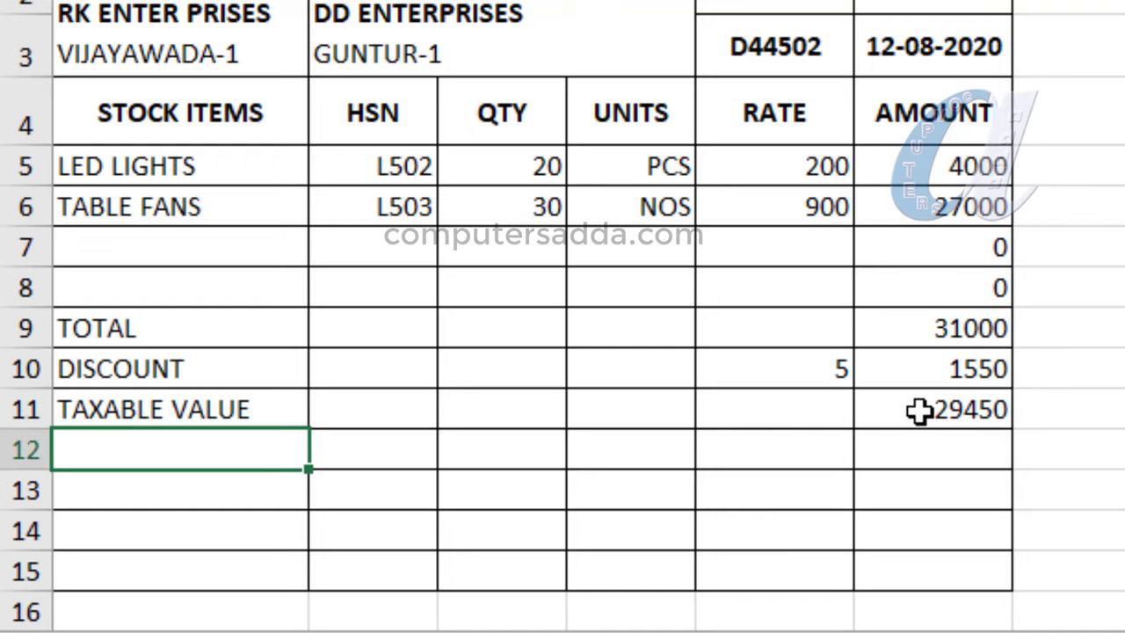
{"action": "left_click", "coordinate": [919, 410]}
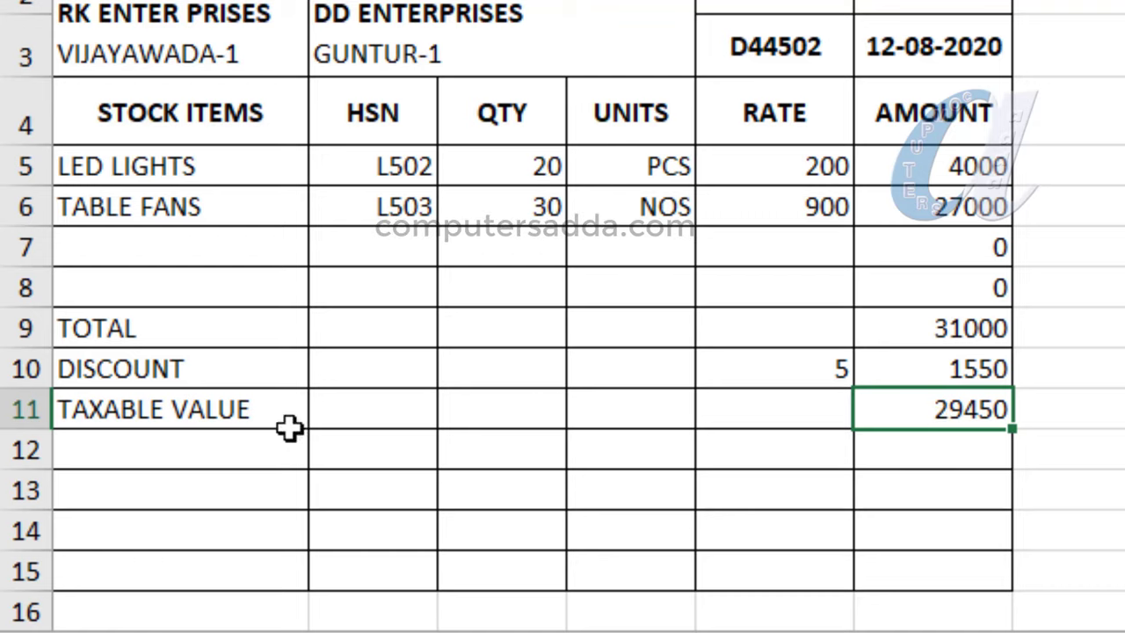
Label rows 12 and 13 CGST and SGST, each with a rate of 6.
{"action": "left_click", "coordinate": [106, 444]}
{"action": "type", "text": "CGS"}
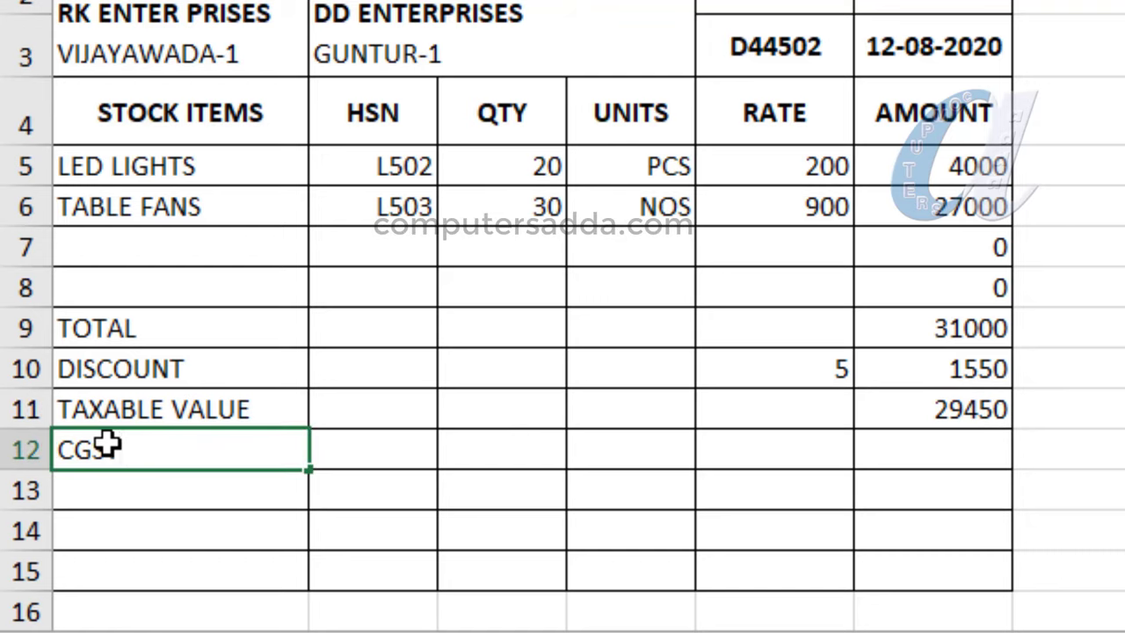
{"action": "key", "text": "Return"}
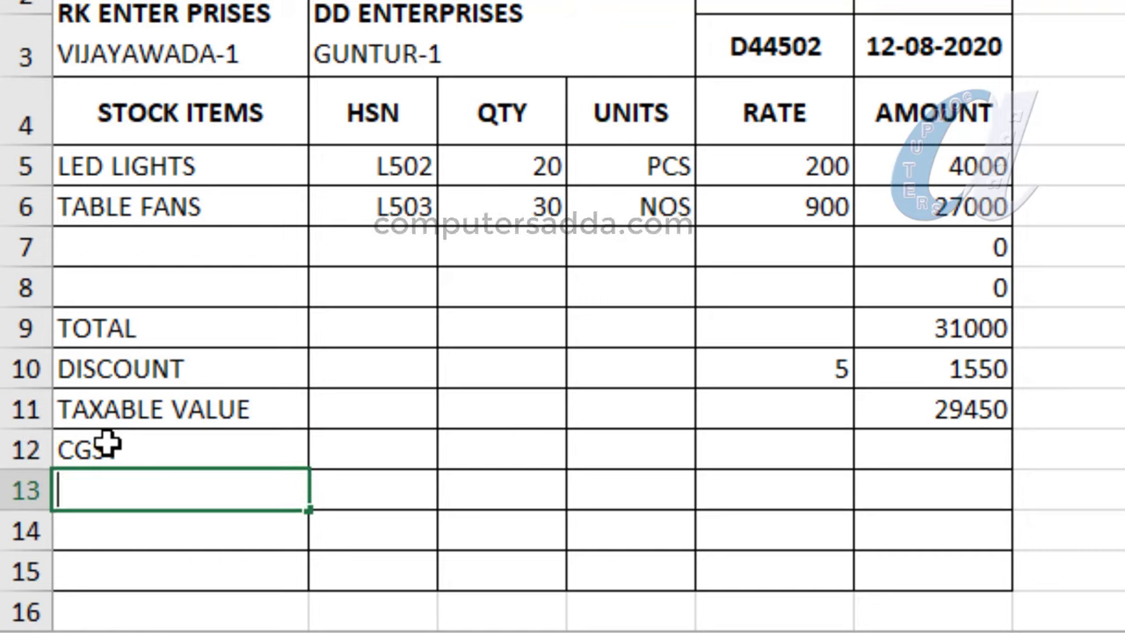
{"action": "type", "text": "SGST"}
{"action": "key", "text": "Tab"}
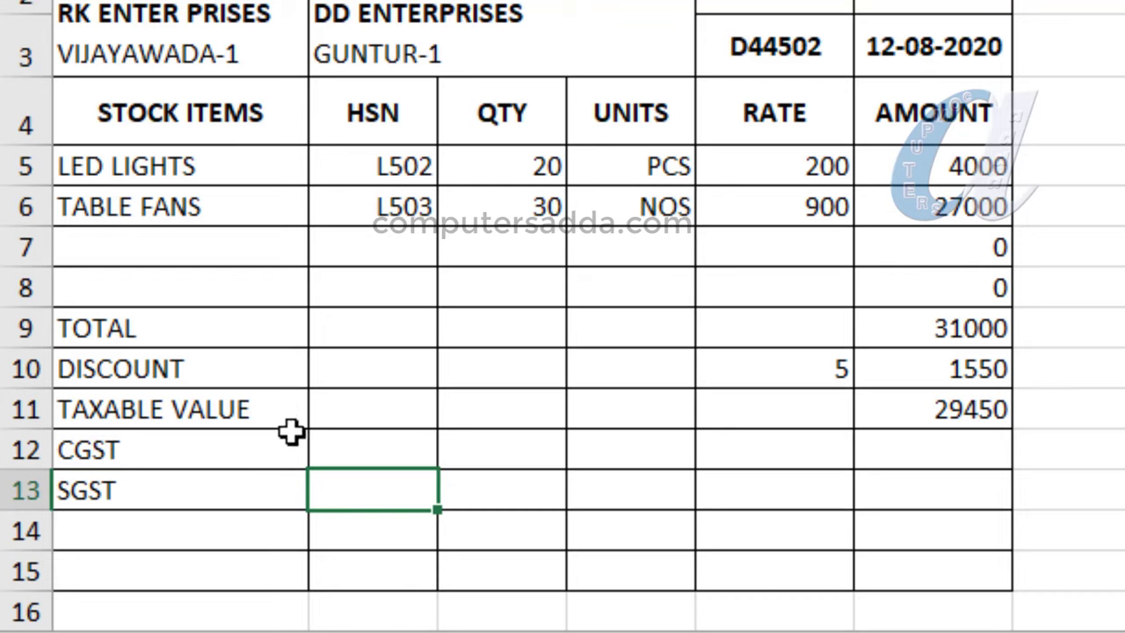
{"action": "left_click", "coordinate": [831, 447]}
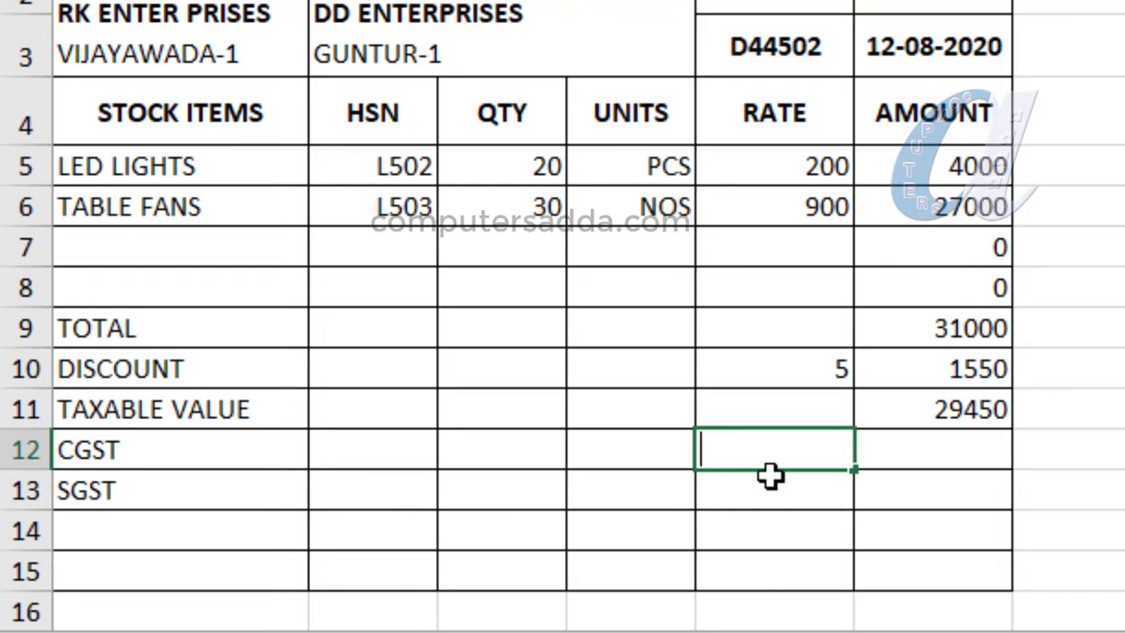
{"action": "type", "text": "6"}
{"action": "key", "text": "Return"}
{"action": "type", "text": "6"}
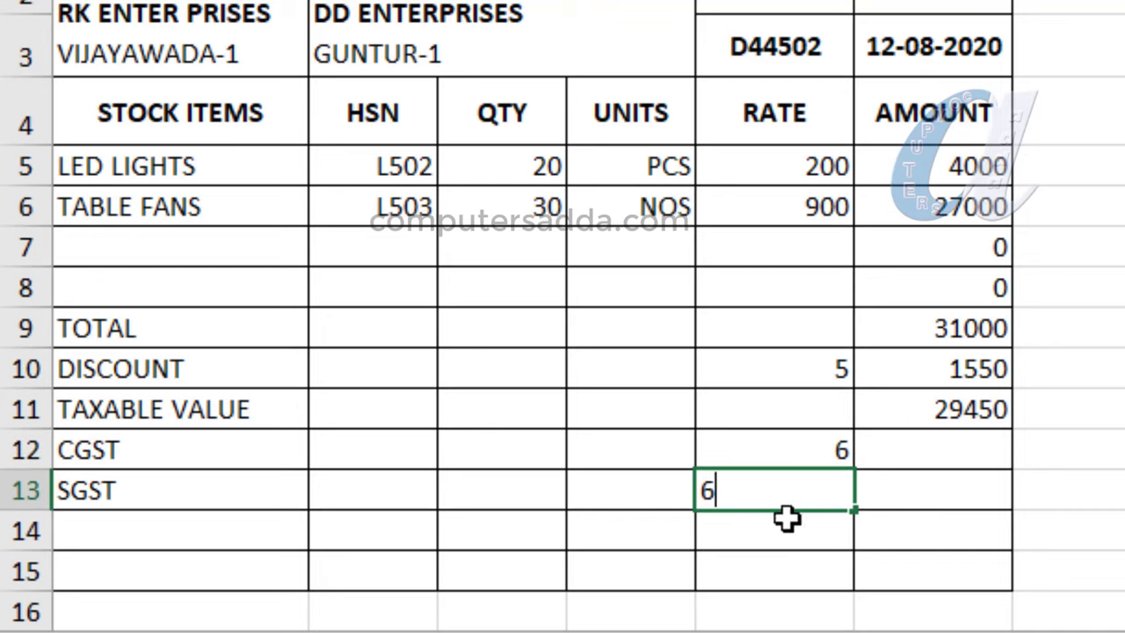
Compute CGST in F12 as =F11*E12%, giving 1767.
{"action": "left_click", "coordinate": [983, 446]}
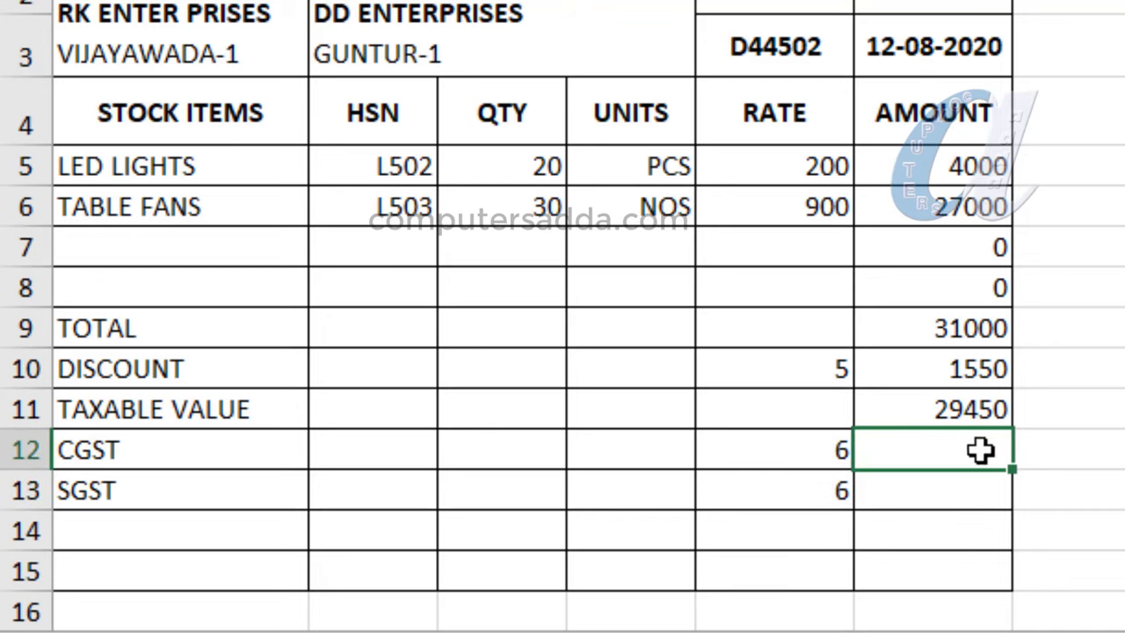
{"action": "type", "text": "="}
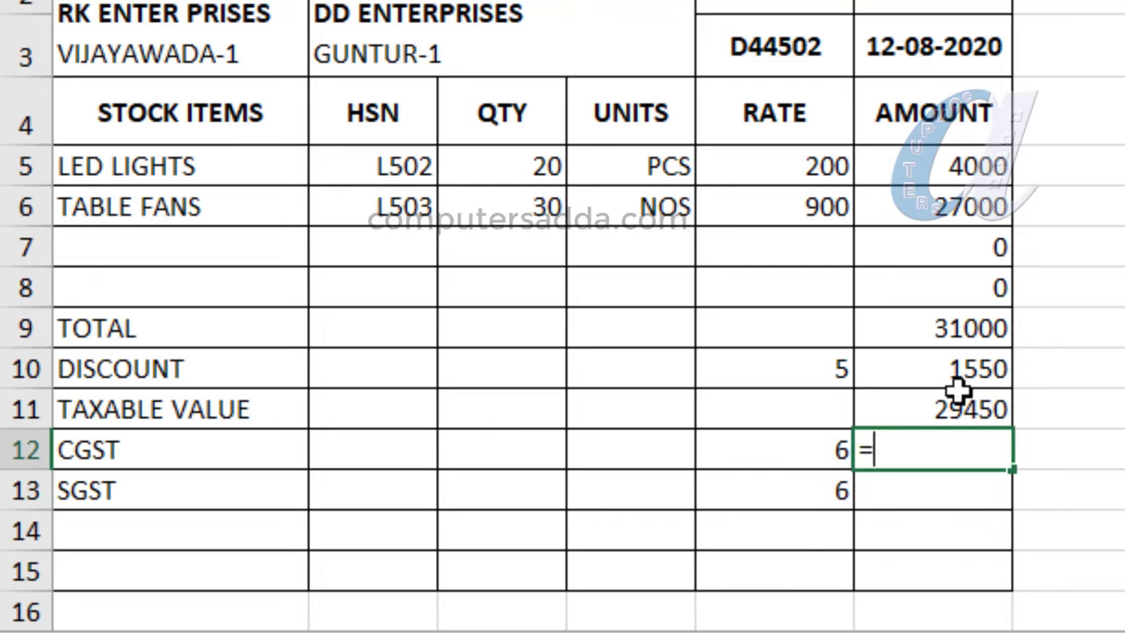
{"action": "left_click", "coordinate": [960, 409]}
{"action": "type", "text": "*"}
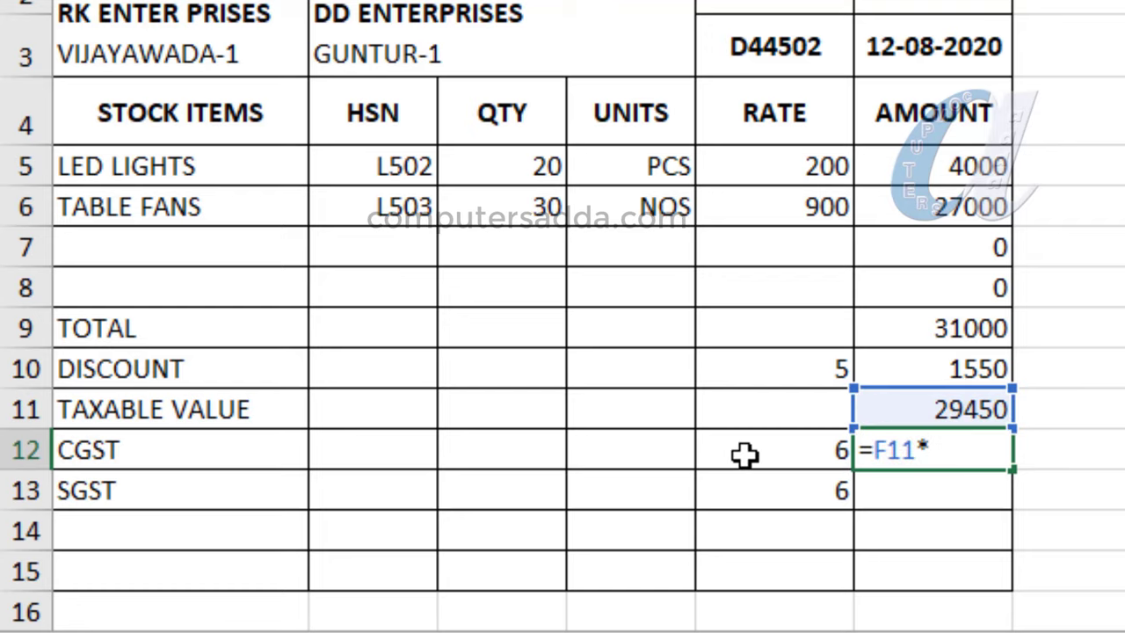
{"action": "left_click", "coordinate": [745, 453]}
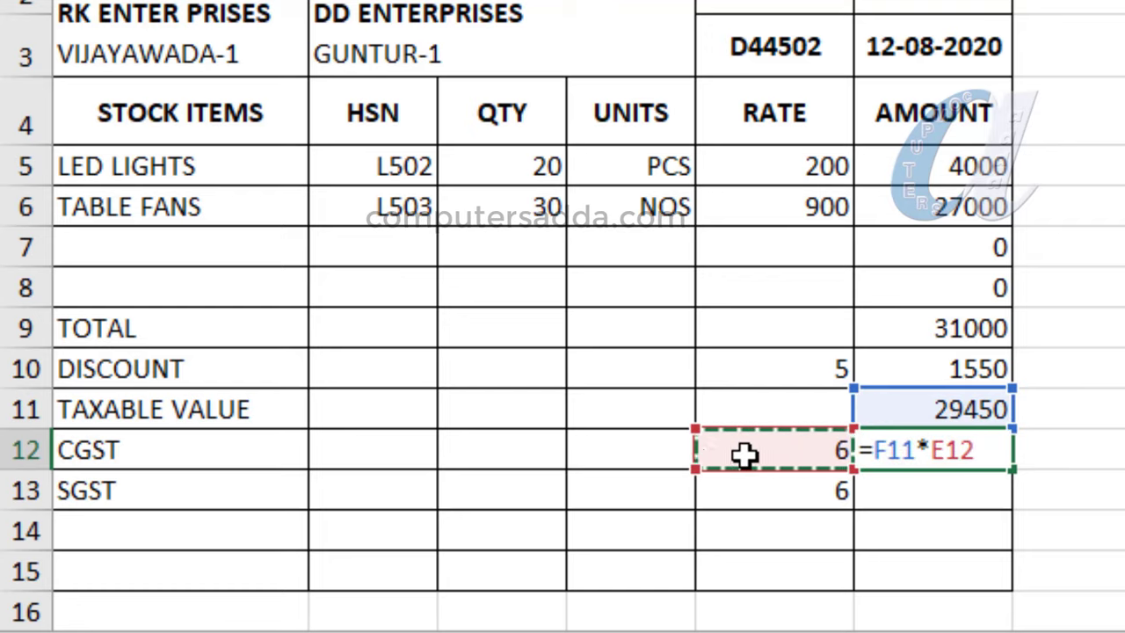
{"action": "type", "text": "%"}
{"action": "key", "text": "Return"}
{"action": "type", "text": "="}
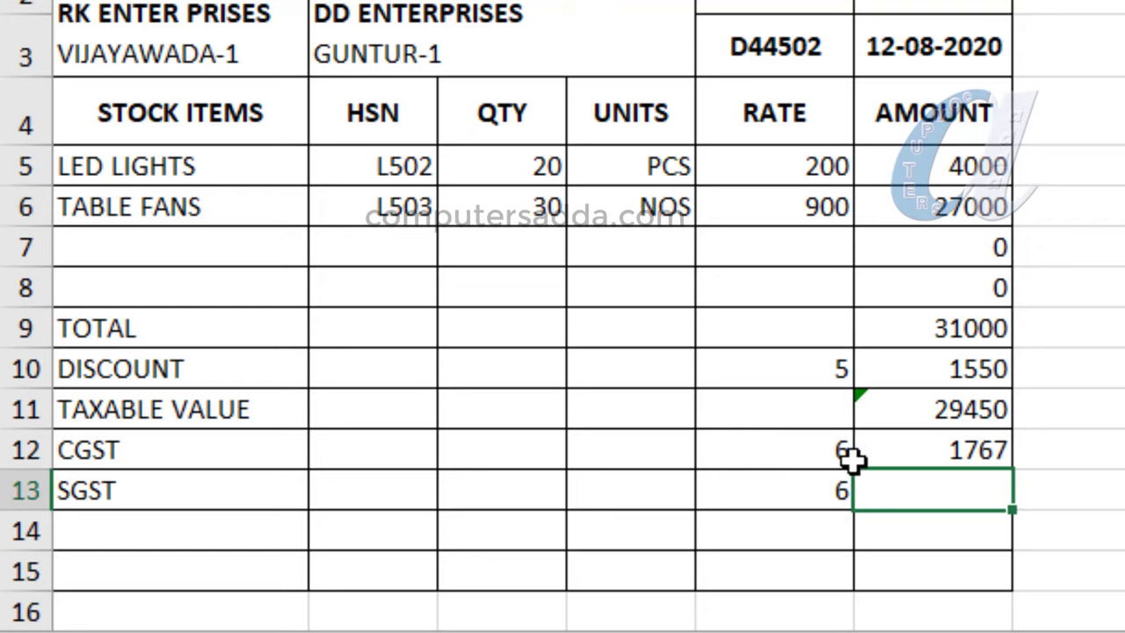
Compute SGST in F13 as =F11*E13%, giving 1767.
{"action": "left_click", "coordinate": [947, 409]}
{"action": "type", "text": "*"}
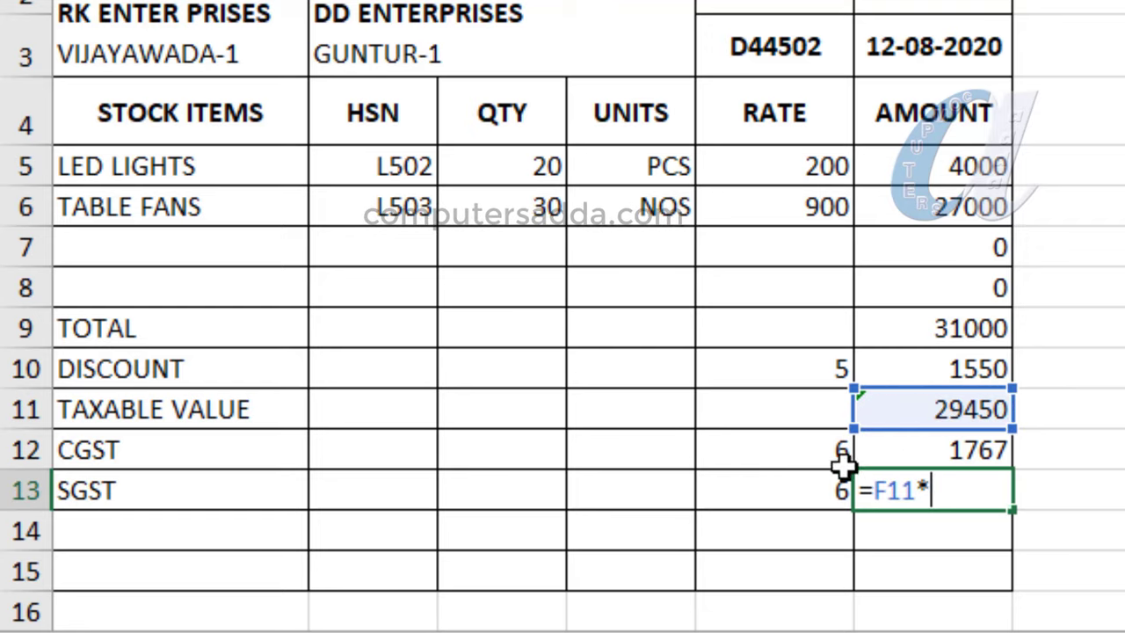
{"action": "left_click", "coordinate": [824, 497]}
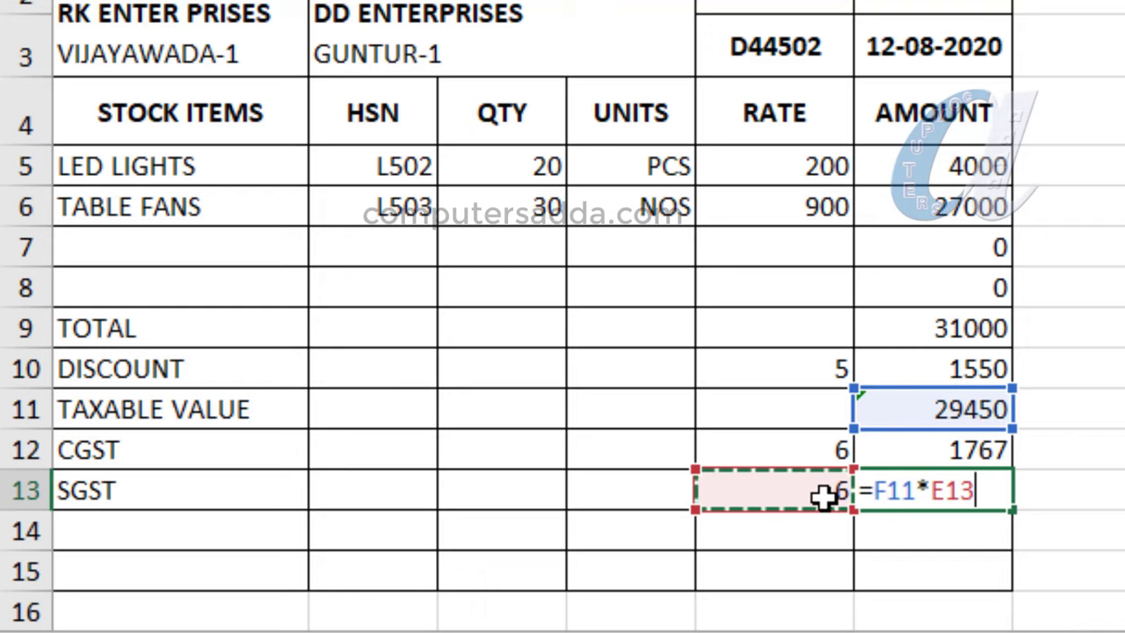
{"action": "type", "text": "%"}
{"action": "key", "text": "Return"}
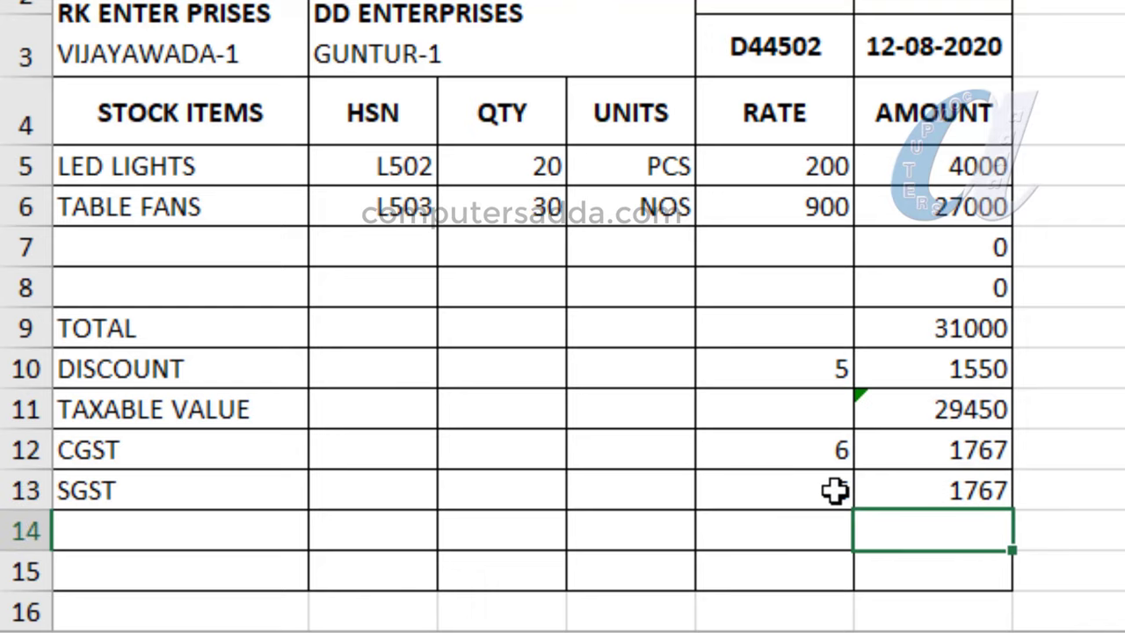
{"action": "left_click", "coordinate": [107, 534]}
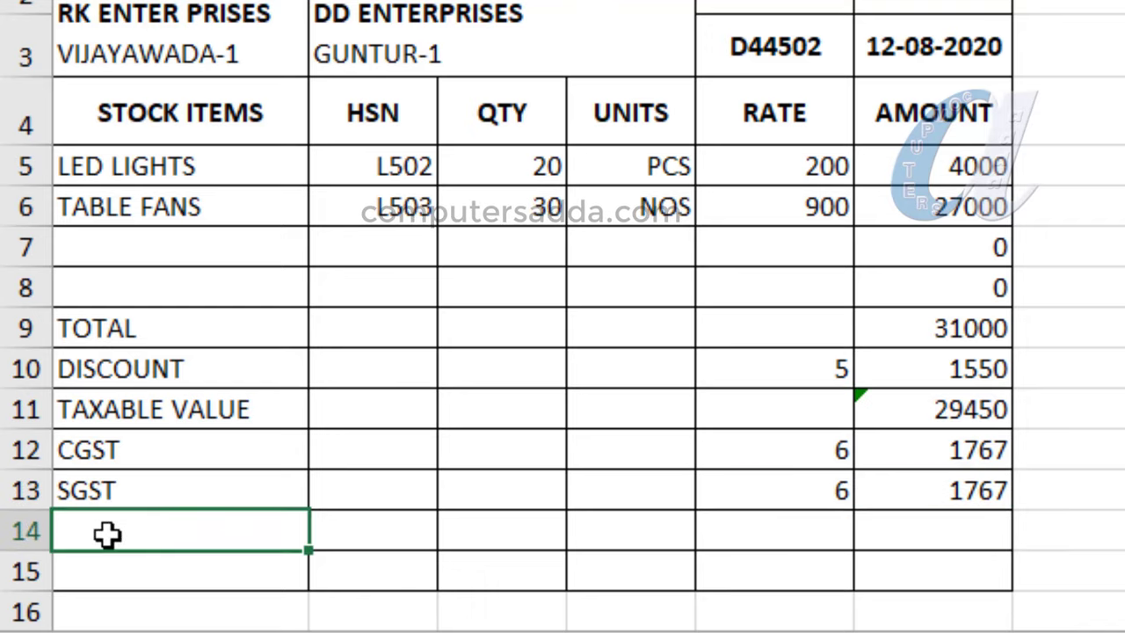
Merge and centre A14:E14 and label it GRAND TOTAL.
{"action": "left_click_drag", "start_coordinate": [124, 536], "coordinate": [753, 528]}
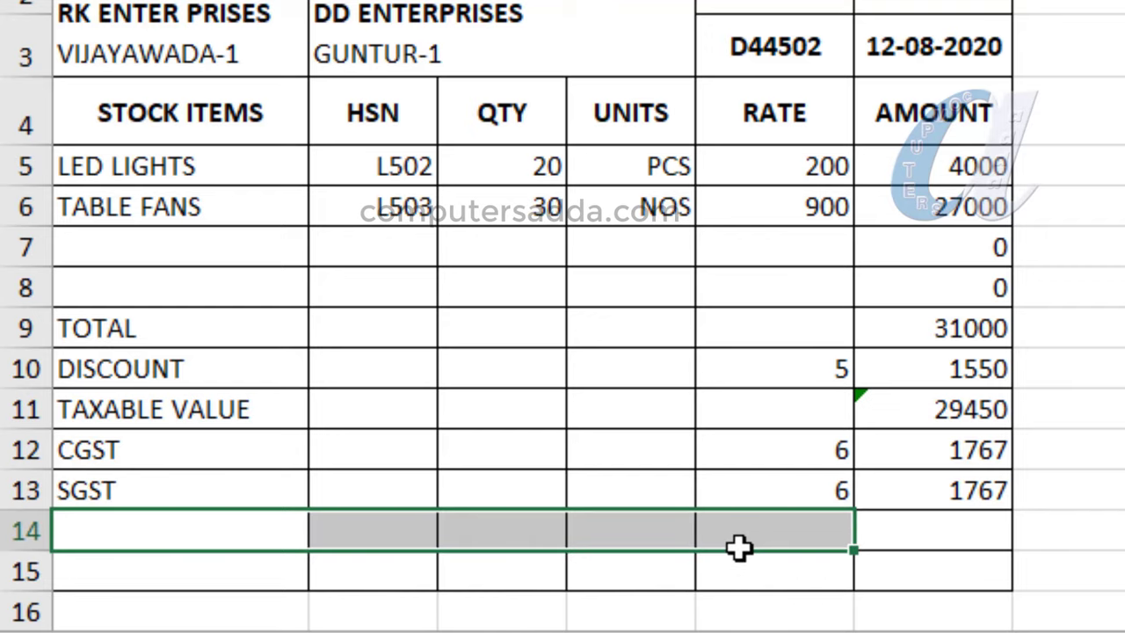
{"action": "key", "text": "alt+h"}
{"action": "type", "text": "mc"}
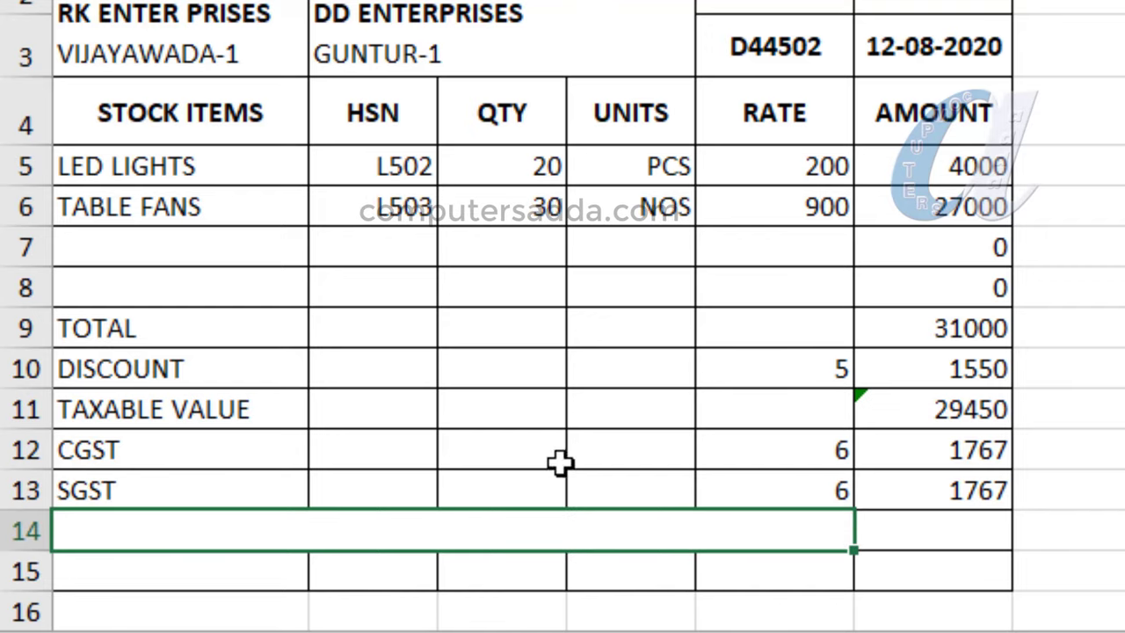
{"action": "type", "text": "TOTAL"}
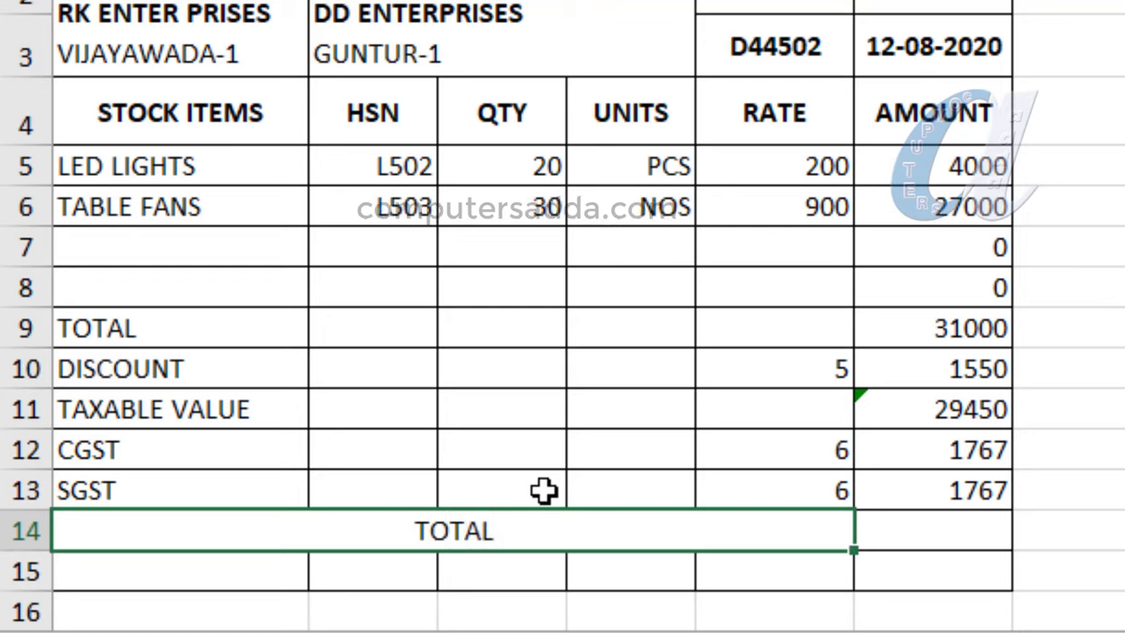
{"action": "double_click", "coordinate": [374, 529]}
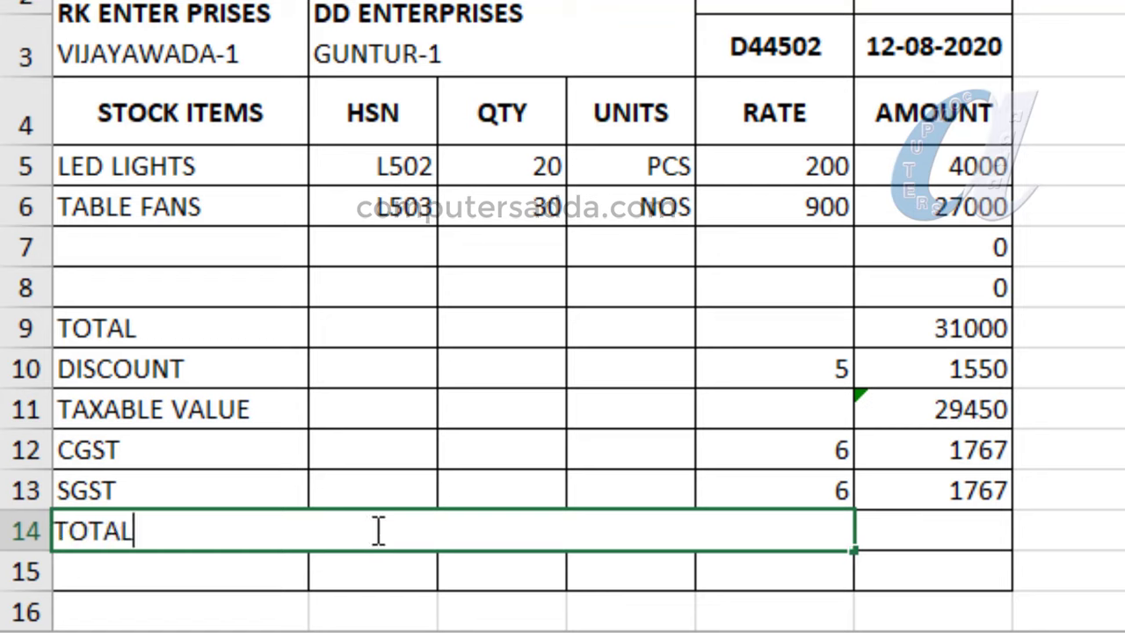
{"action": "key", "text": "Left"}
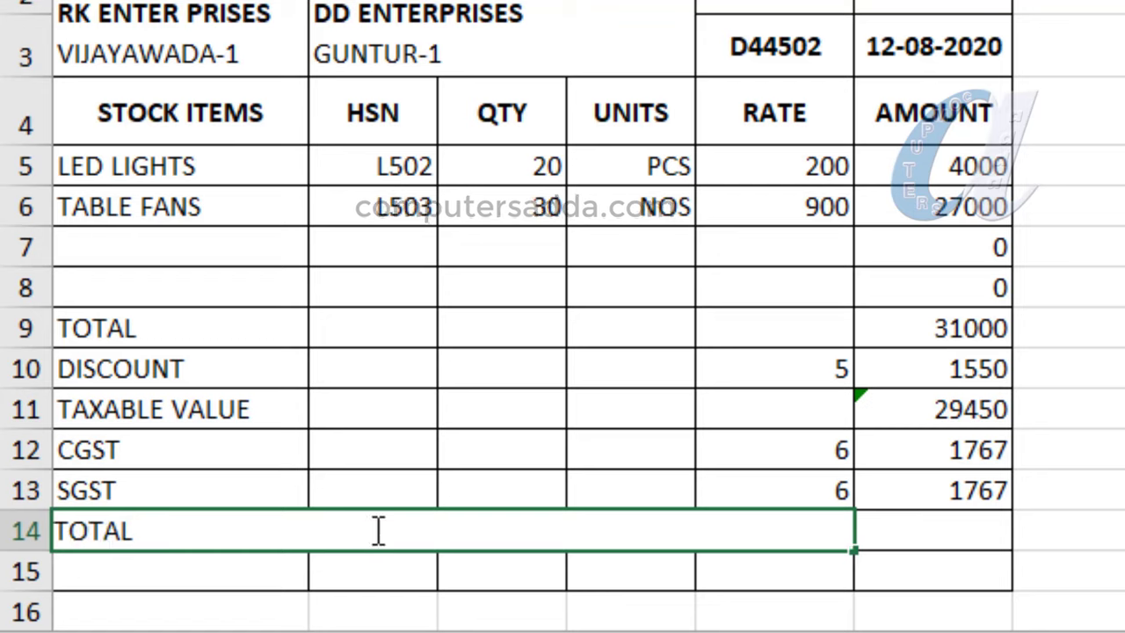
{"action": "type", "text": "GRAND"}
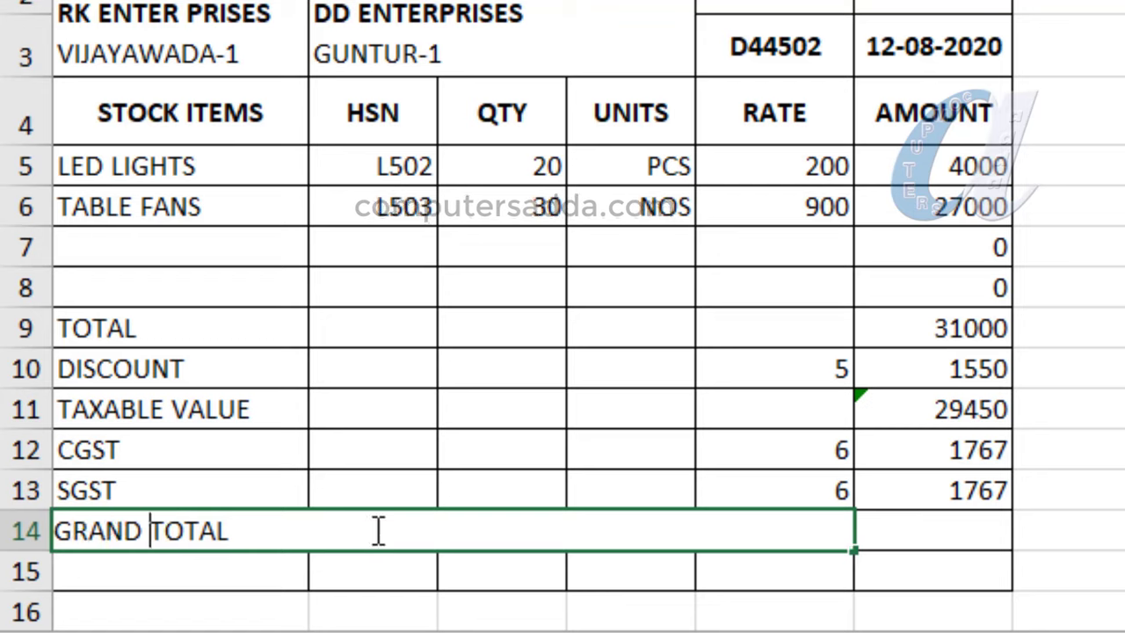
{"action": "key", "text": "Tab"}
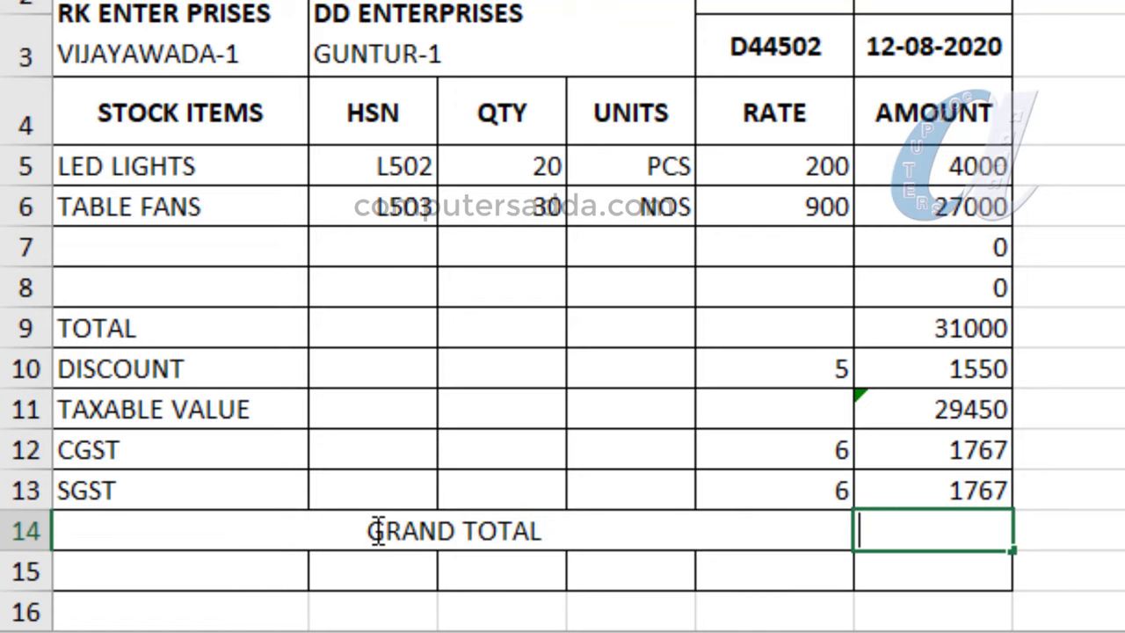
Enter =F11+F12+F13 in F14, giving a grand total of 32984.
{"action": "type", "text": "="}
{"action": "left_click", "coordinate": [906, 411]}
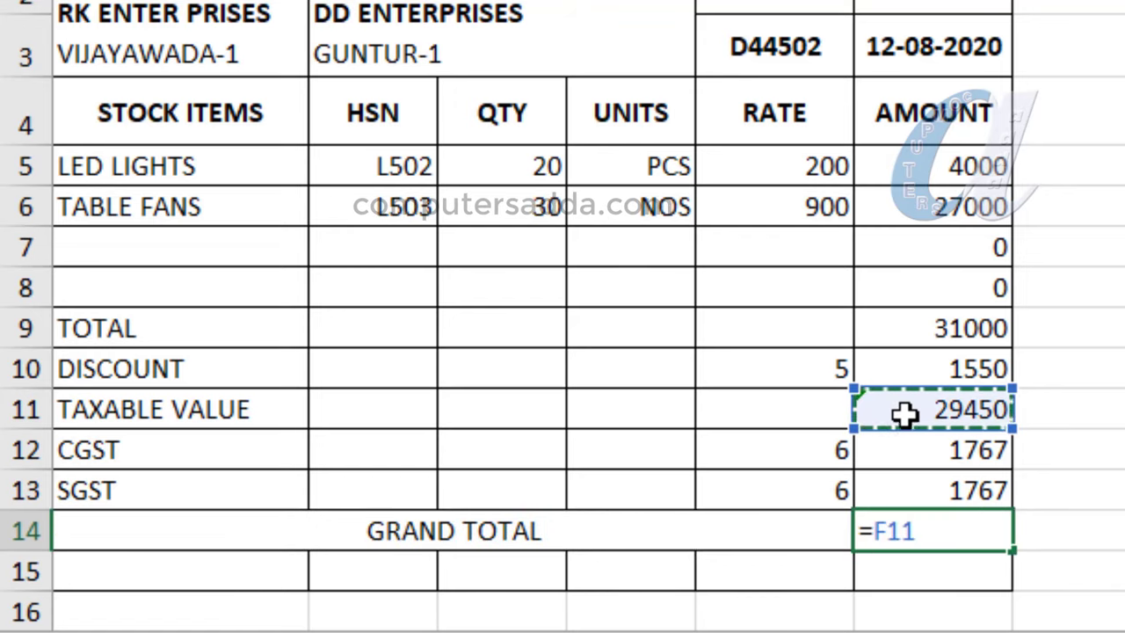
{"action": "type", "text": "+"}
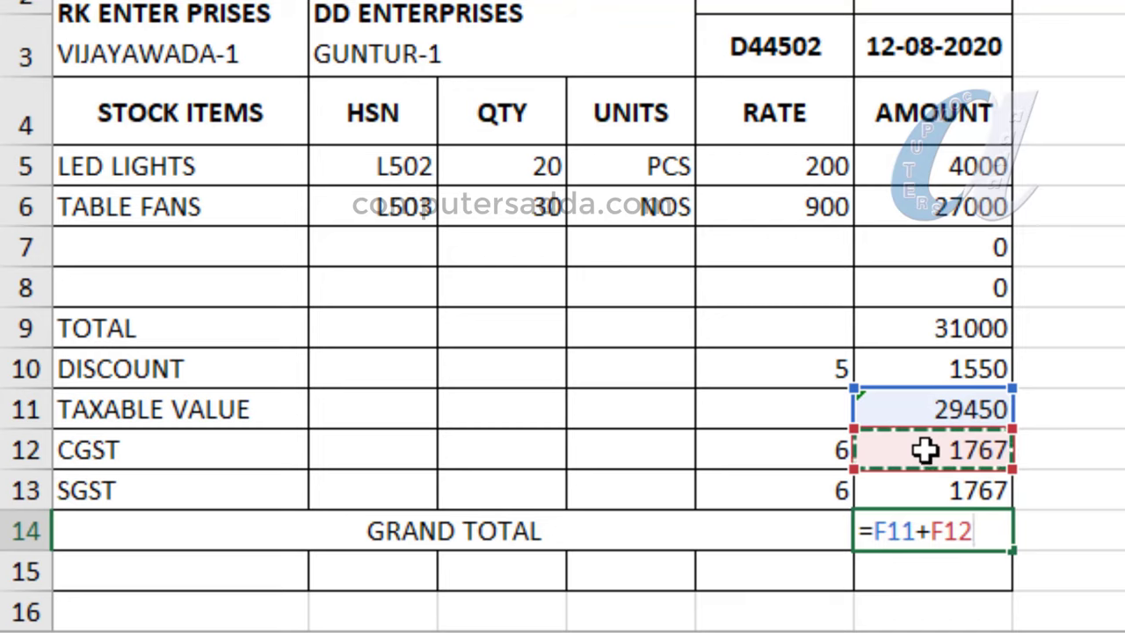
{"action": "type", "text": "+"}
{"action": "left_click", "coordinate": [930, 493]}
{"action": "key", "text": "Return"}
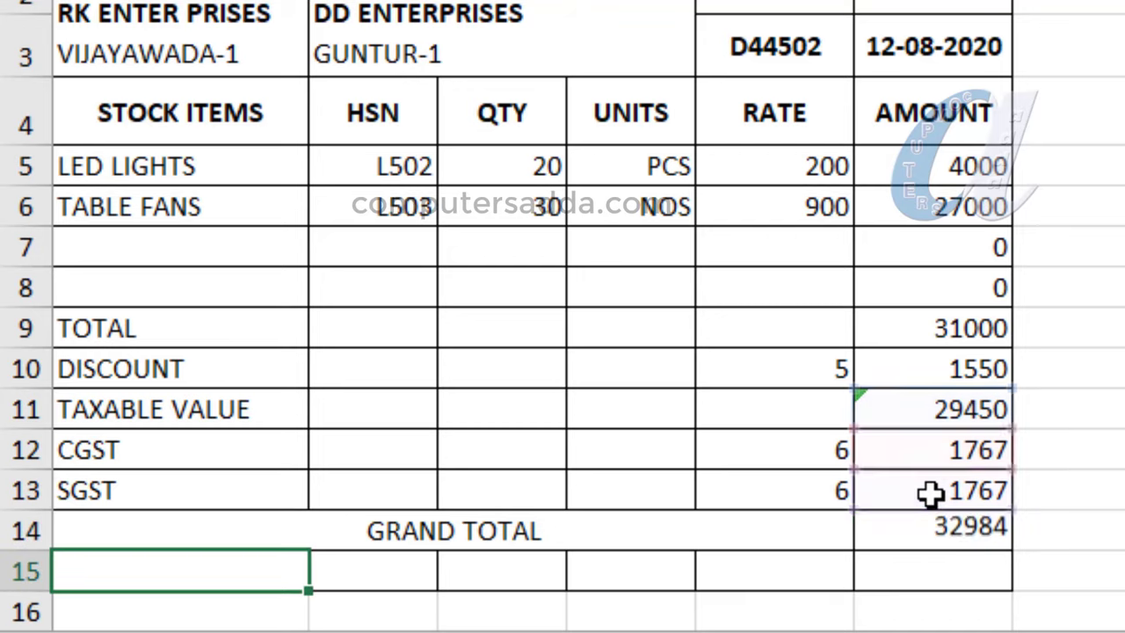
{"action": "left_click", "coordinate": [901, 532]}
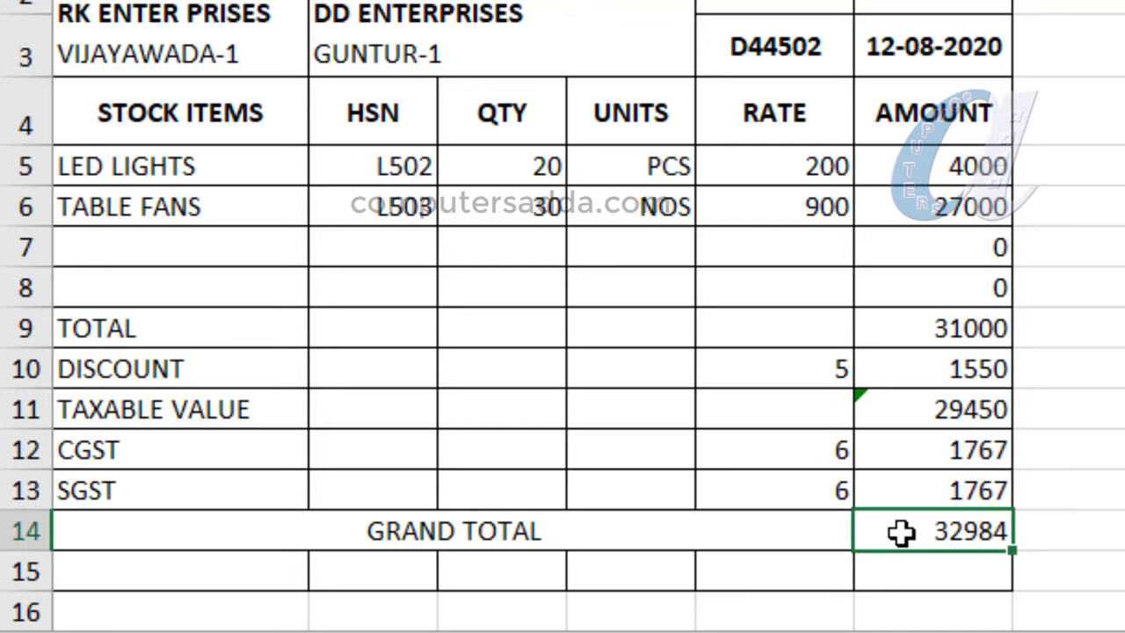
Make the amounts in F5:F14 bold and show two decimal places, e.g. 32984.00.
{"action": "left_click_drag", "start_coordinate": [922, 165], "coordinate": [929, 530]}
{"action": "key", "text": "ctrl+b"}
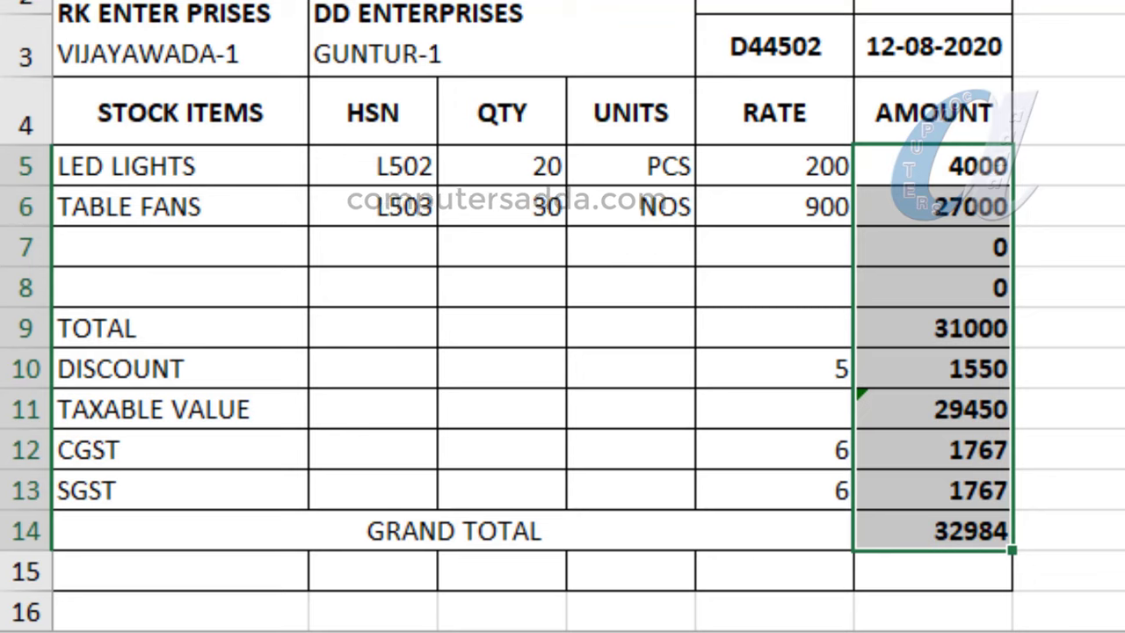
{"action": "key", "text": "alt+h"}
{"action": "key", "text": "0"}
{"action": "key", "text": "alt+h"}
{"action": "key", "text": "0"}
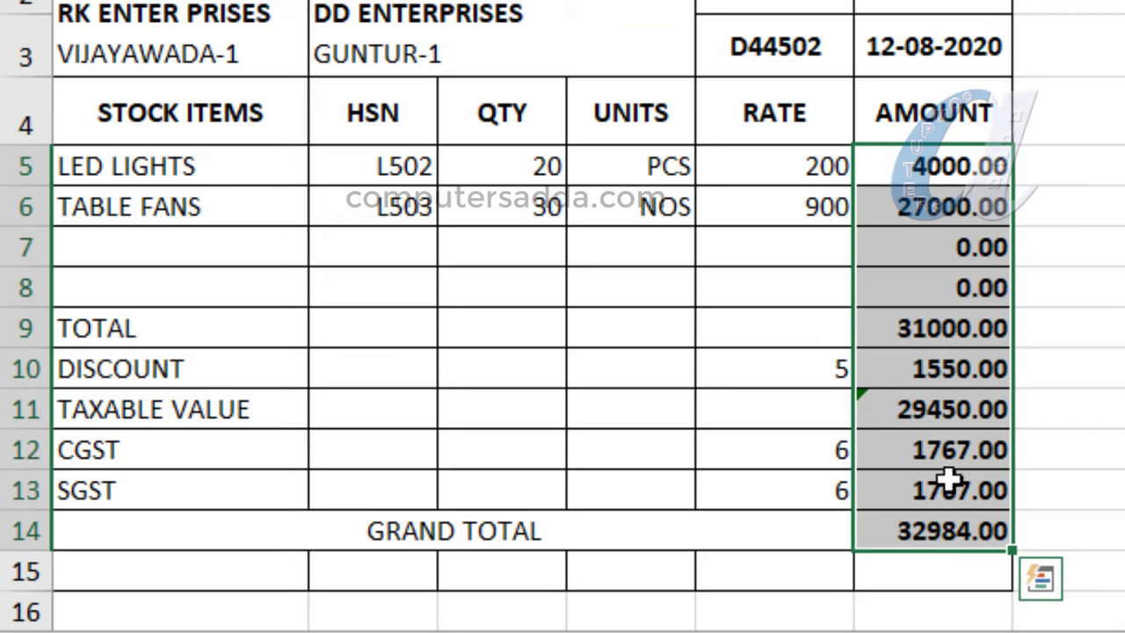
Bold the merged GRAND TOTAL label.
{"action": "left_click", "coordinate": [407, 526]}
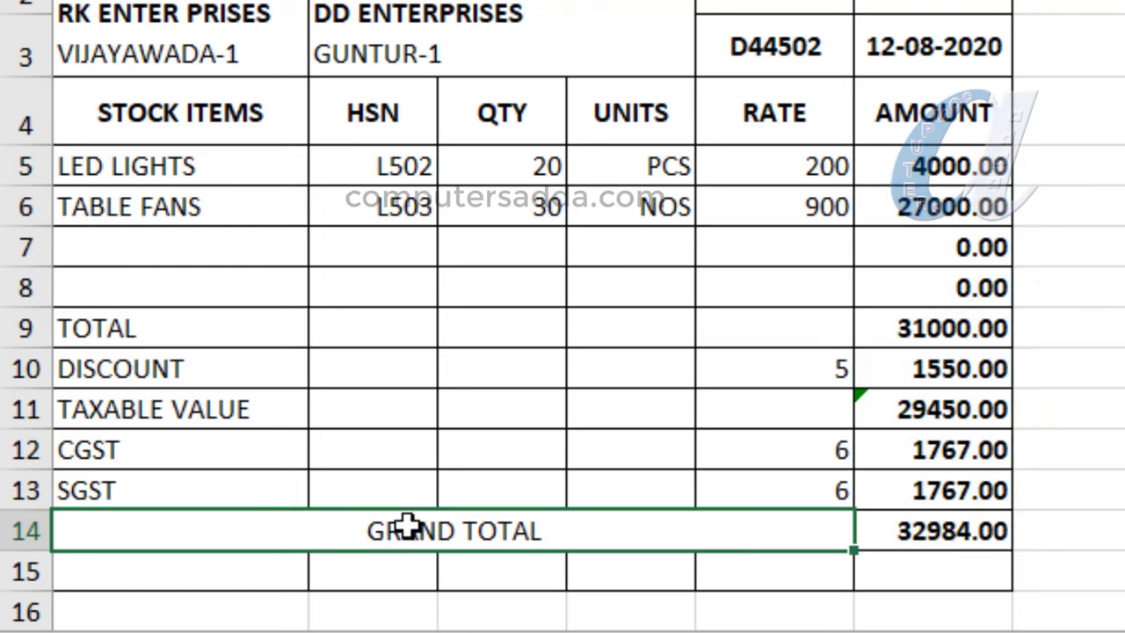
{"action": "key", "text": "ctrl+b"}
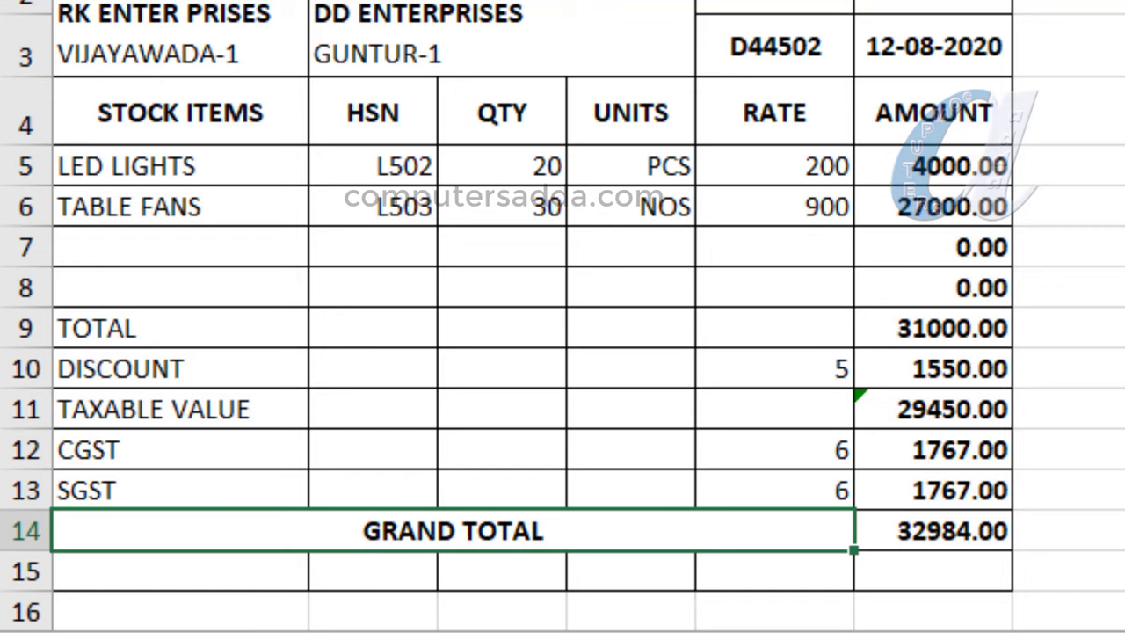
{"action": "left_click", "coordinate": [180, 206]}
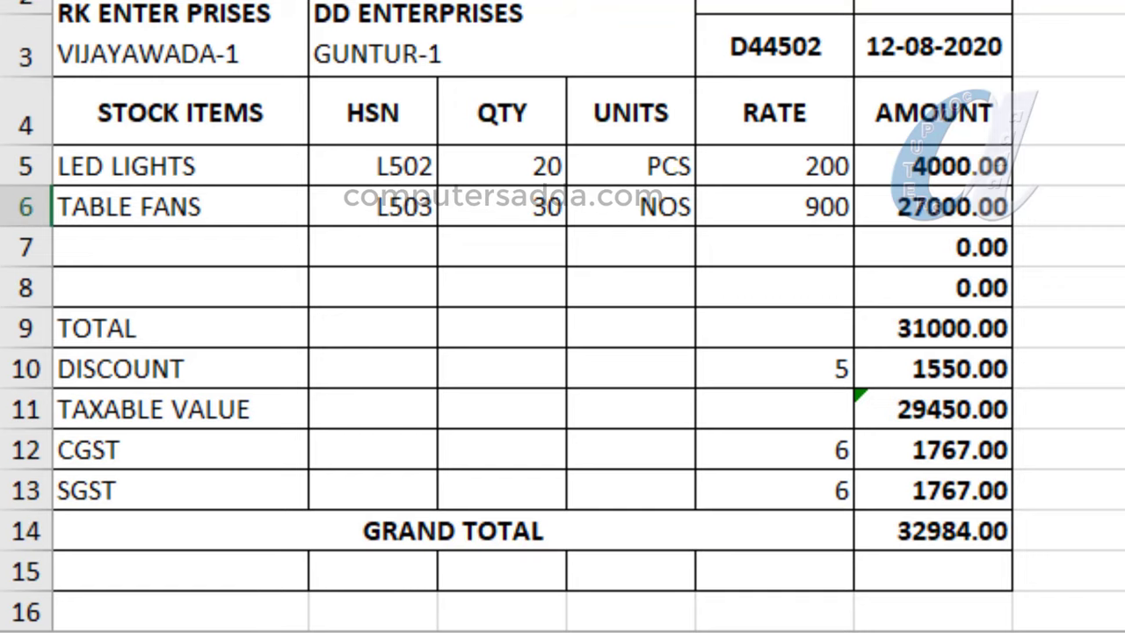
Enter a discount rate of 10 in E10 and CGST and SGST rates of 2.5 in E12 and E13.
{"action": "left_click", "coordinate": [787, 369]}
{"action": "type", "text": "10"}
{"action": "key", "text": "Return"}
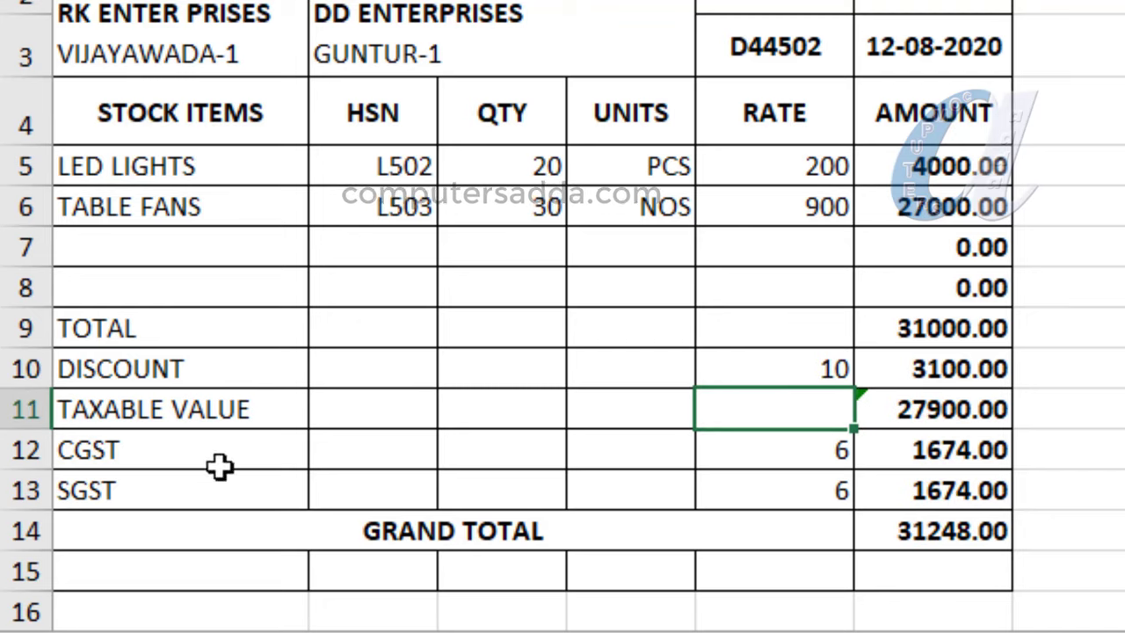
{"action": "left_click", "coordinate": [808, 451]}
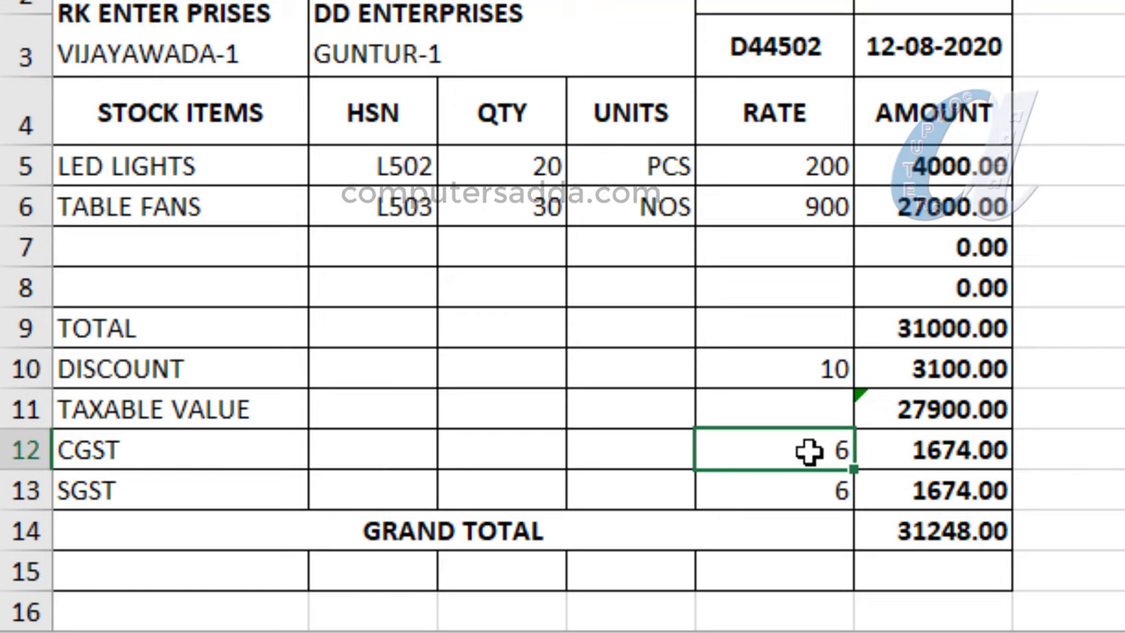
{"action": "type", "text": "2.5"}
{"action": "key", "text": "Return"}
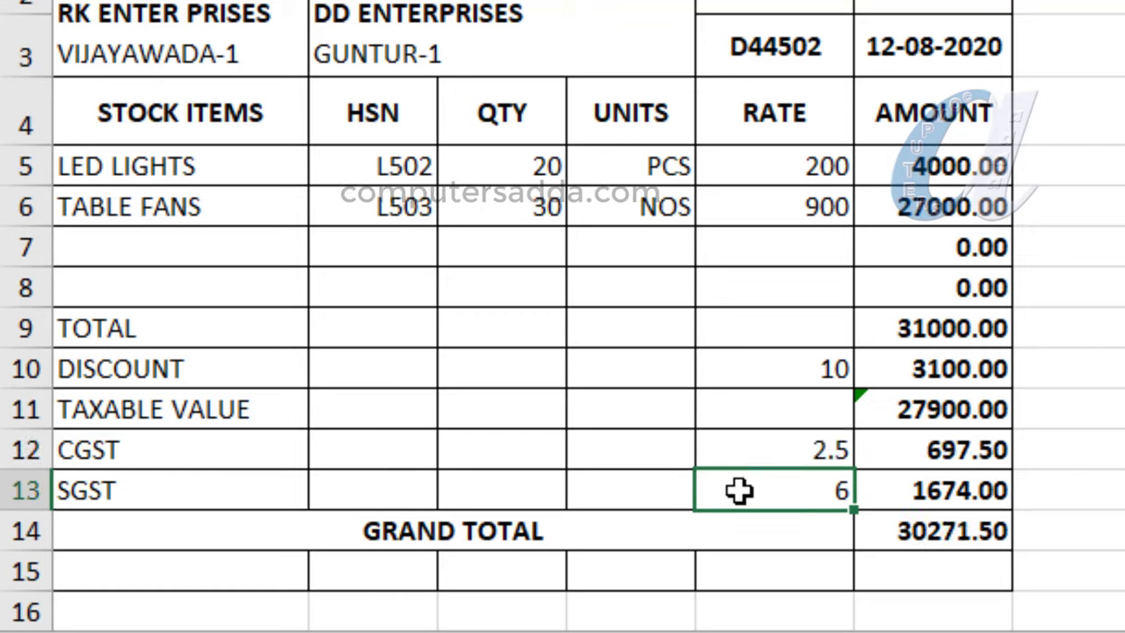
{"action": "type", "text": "2"}
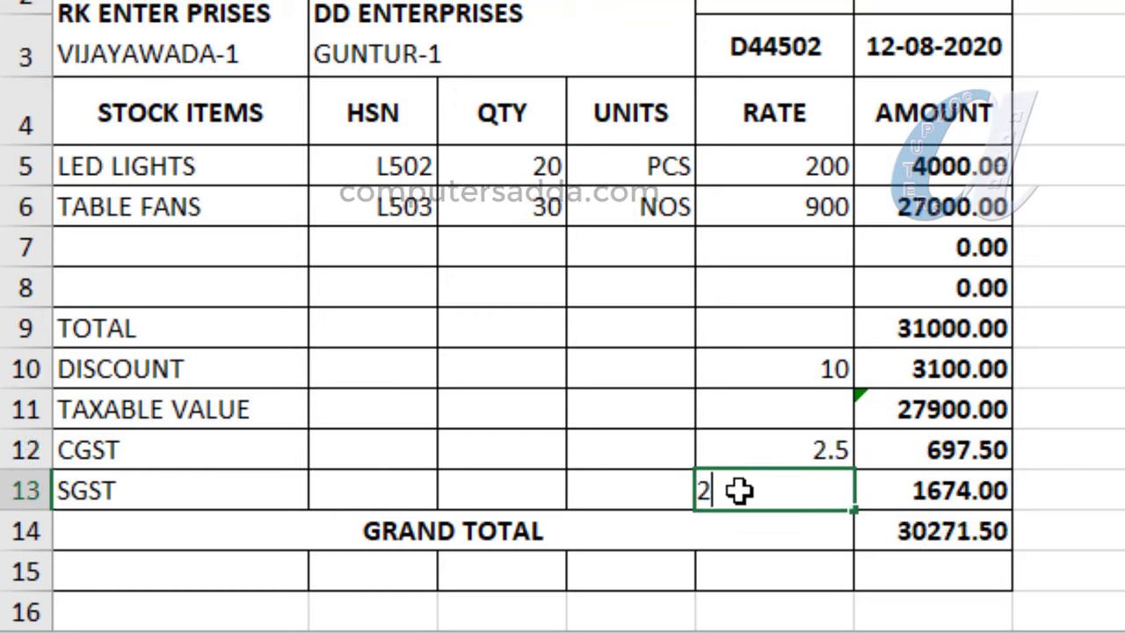
{"action": "type", "text": ".5"}
{"action": "left_click", "coordinate": [650, 484]}
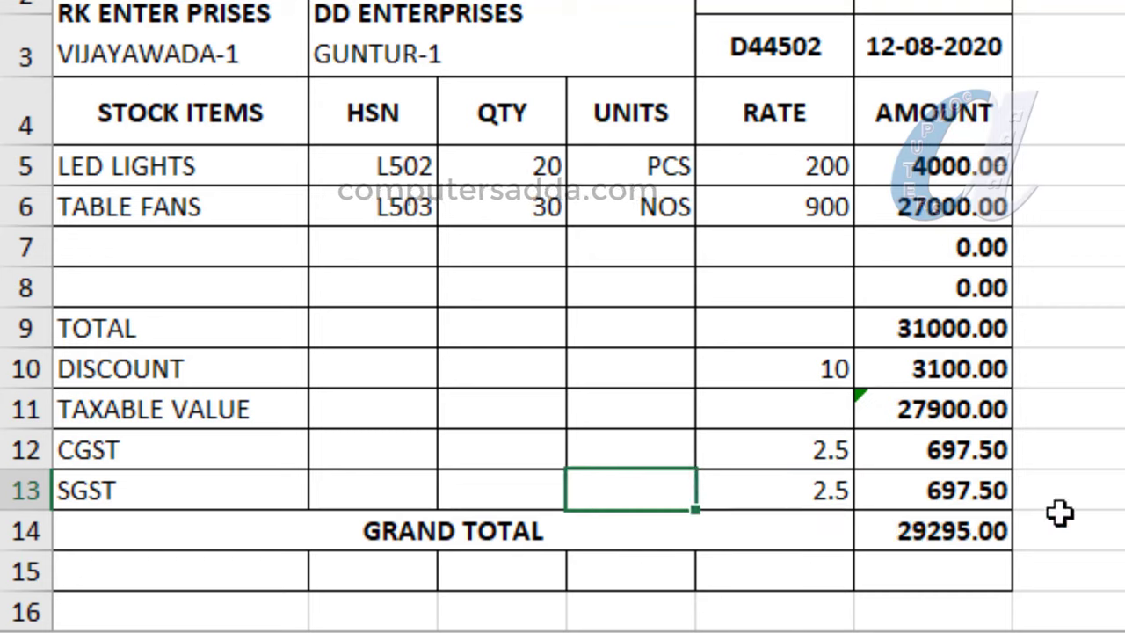
Make row 15 taller and merge and center cells A15:D15.
{"action": "scroll", "coordinate": [1040, 454], "scroll_direction": "down", "scroll_amount": 3}
{"action": "left_click_drag", "start_coordinate": [25, 174], "coordinate": [27, 220]}
{"action": "scroll", "coordinate": [26, 229], "scroll_direction": "up", "scroll_amount": 2}
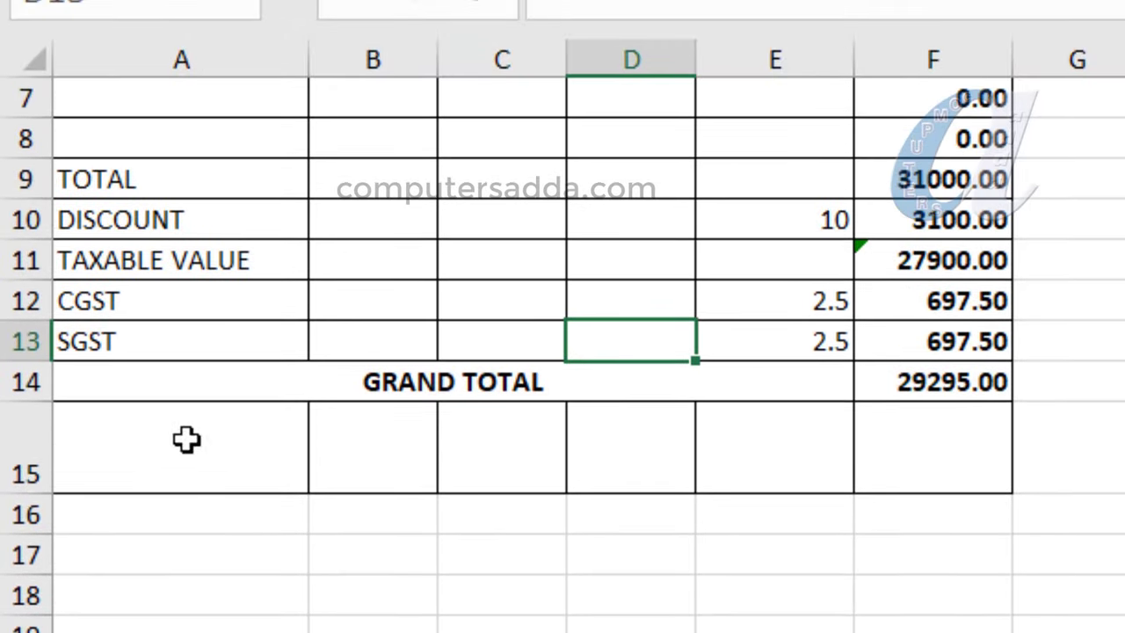
{"action": "left_click_drag", "start_coordinate": [780, 445], "coordinate": [952, 444]}
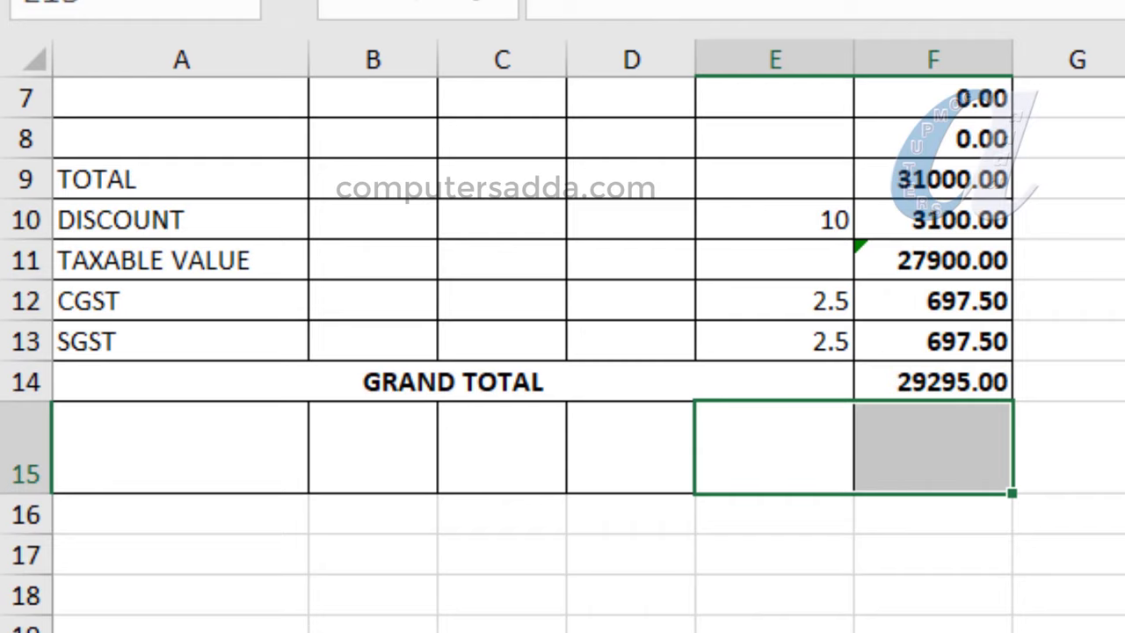
{"action": "left_click_drag", "start_coordinate": [216, 467], "coordinate": [610, 469]}
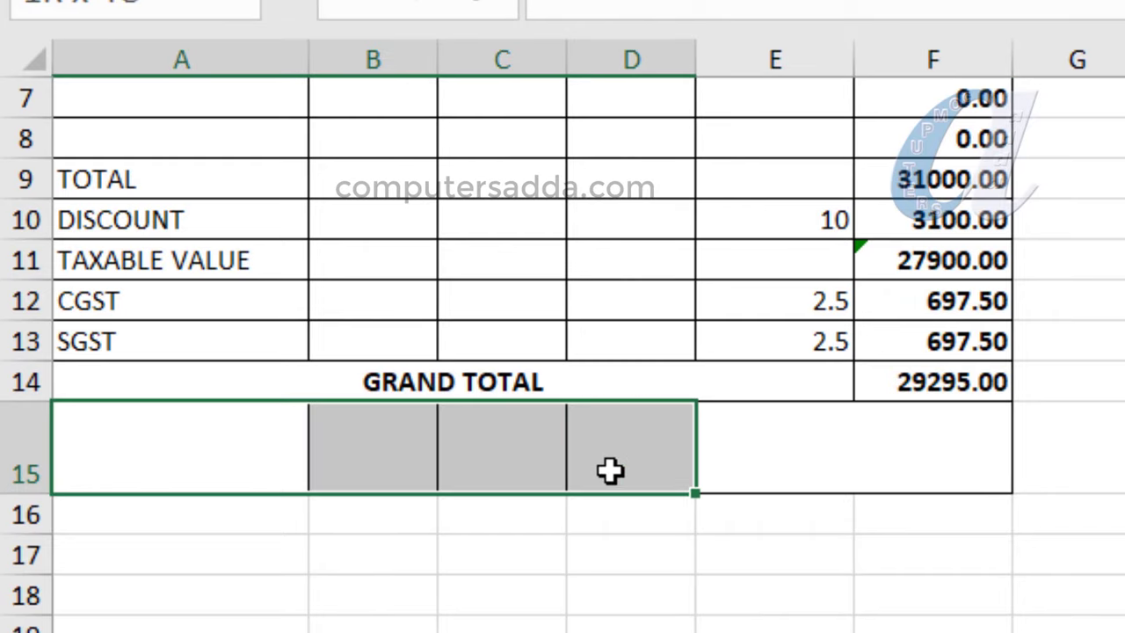
{"action": "key", "text": "alt+h"}
{"action": "key", "text": "m"}
{"action": "key", "text": "c"}
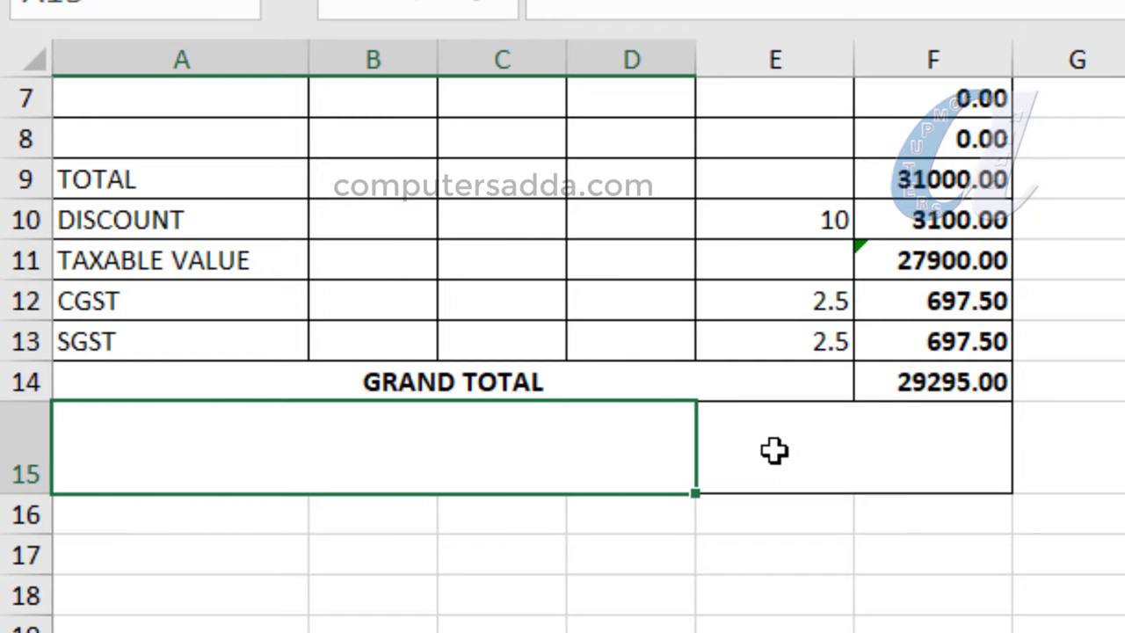
Type the signature block 'For DD Enterprises' and 'Signature' on two lines in E15:F15.
{"action": "scroll", "coordinate": [765, 432], "scroll_direction": "up", "scroll_amount": 2}
{"action": "scroll", "coordinate": [765, 432], "scroll_direction": "down", "scroll_amount": 1}
{"action": "scroll", "coordinate": [294, 105], "scroll_direction": "up", "scroll_amount": 1}
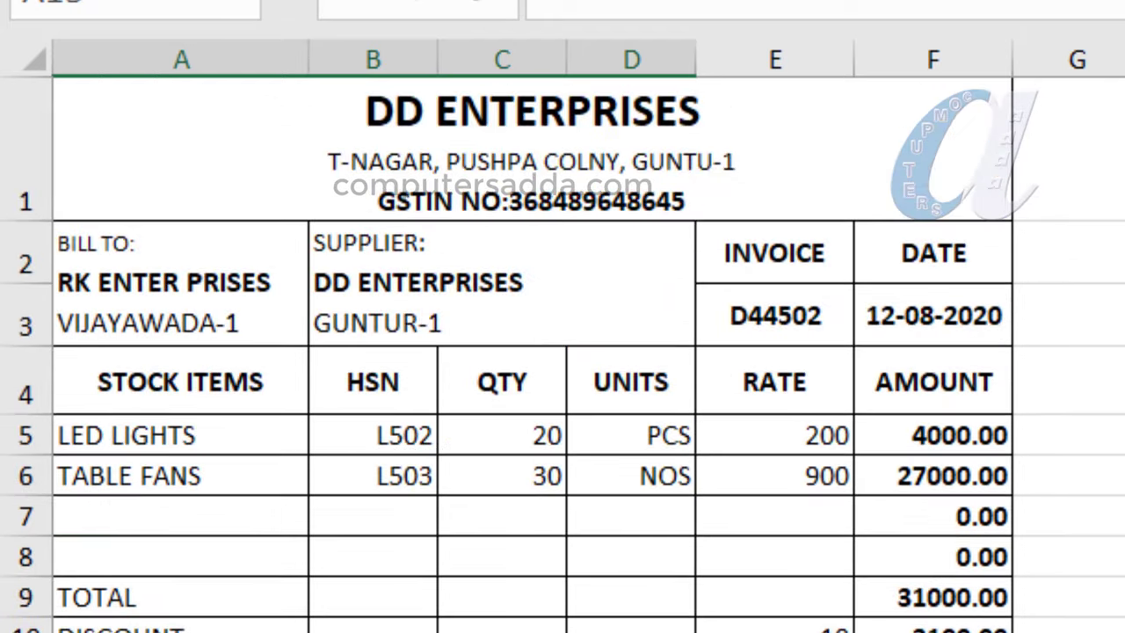
{"action": "scroll", "coordinate": [789, 587], "scroll_direction": "down", "scroll_amount": 2}
{"action": "left_click", "coordinate": [788, 587]}
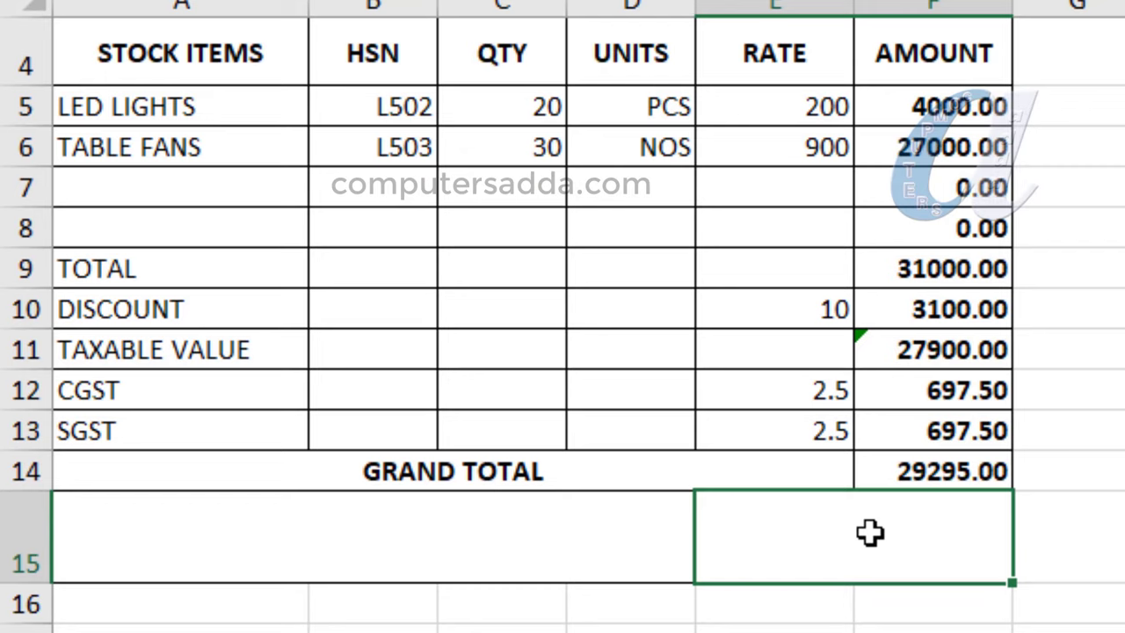
{"action": "type", "text": "PMD "}
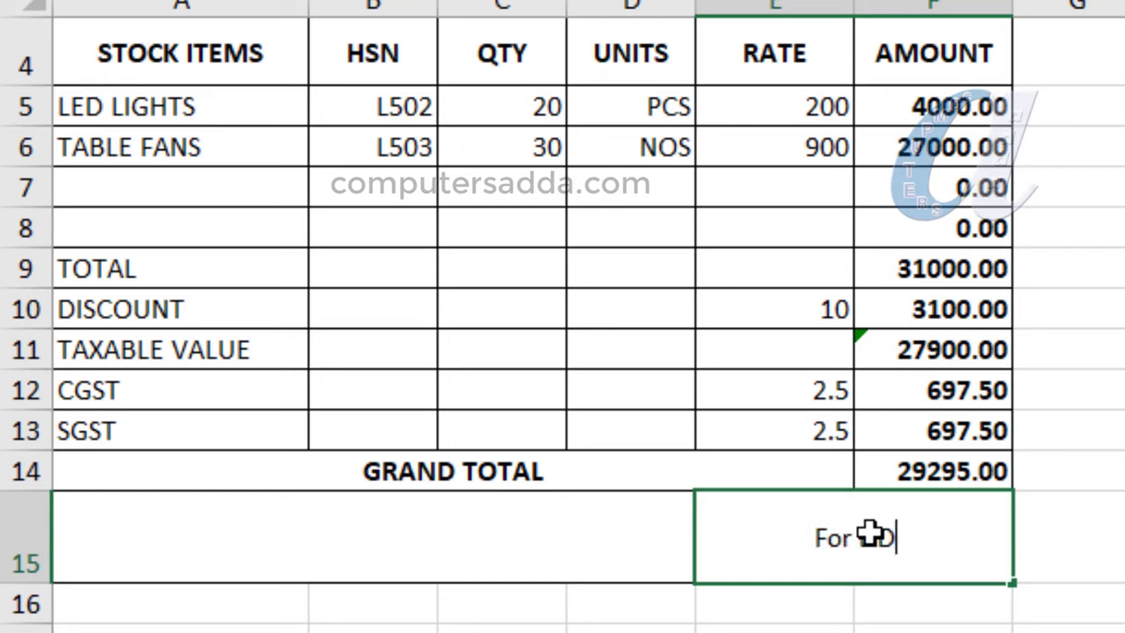
{"action": "type", "text": "Enter"}
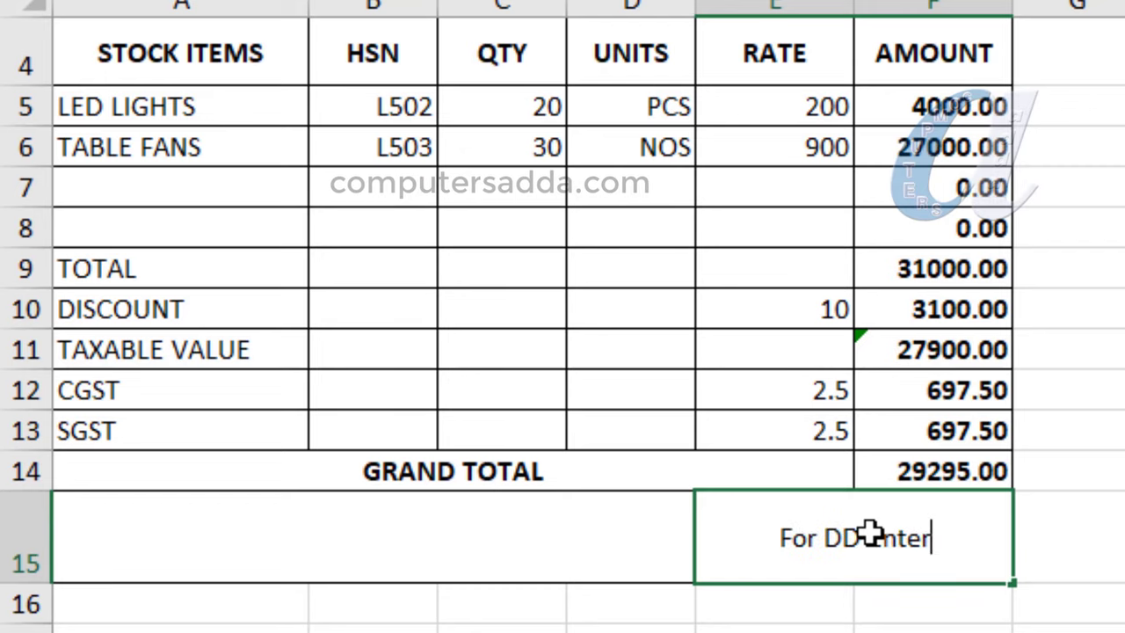
{"action": "type", "text": "prises"}
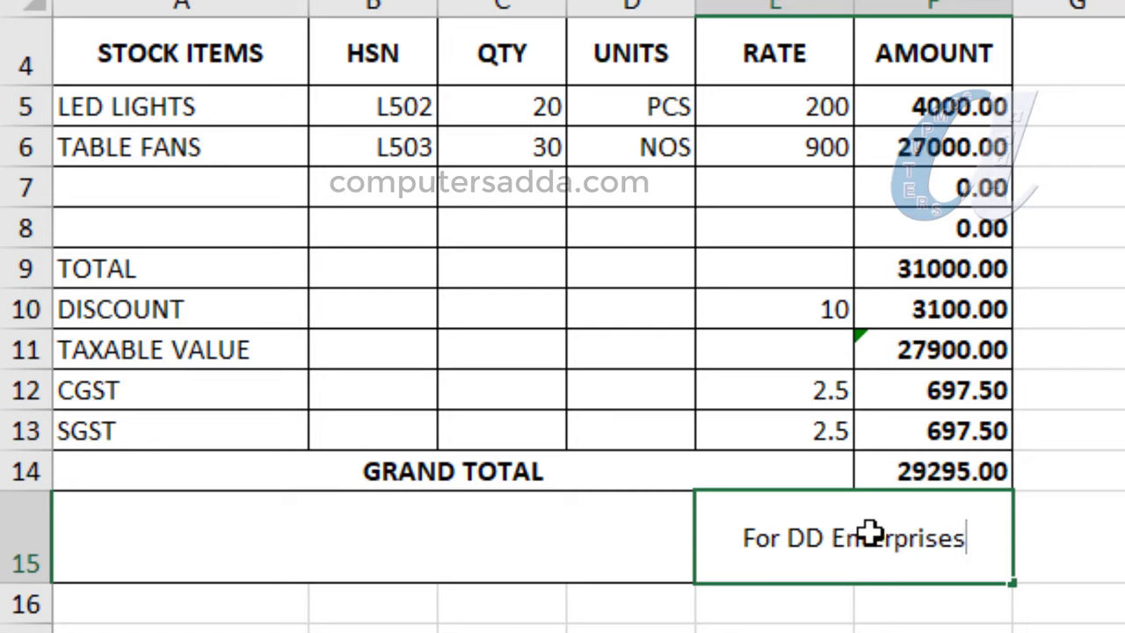
{"action": "key", "text": "alt+Return"}
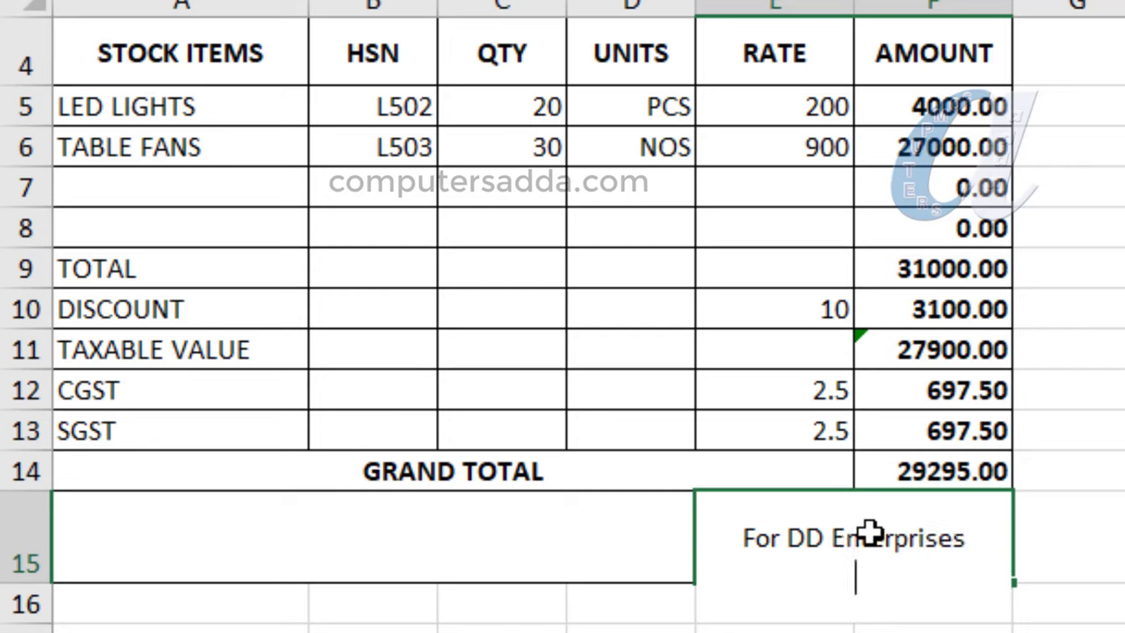
{"action": "type", "text": "Signa"}
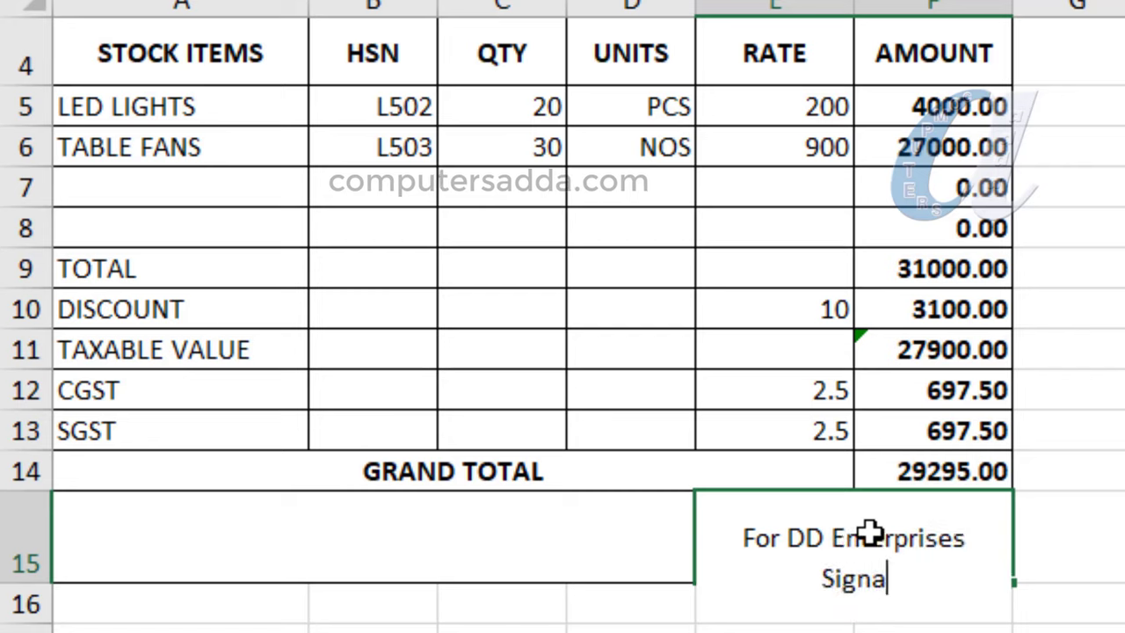
{"action": "type", "text": "ture"}
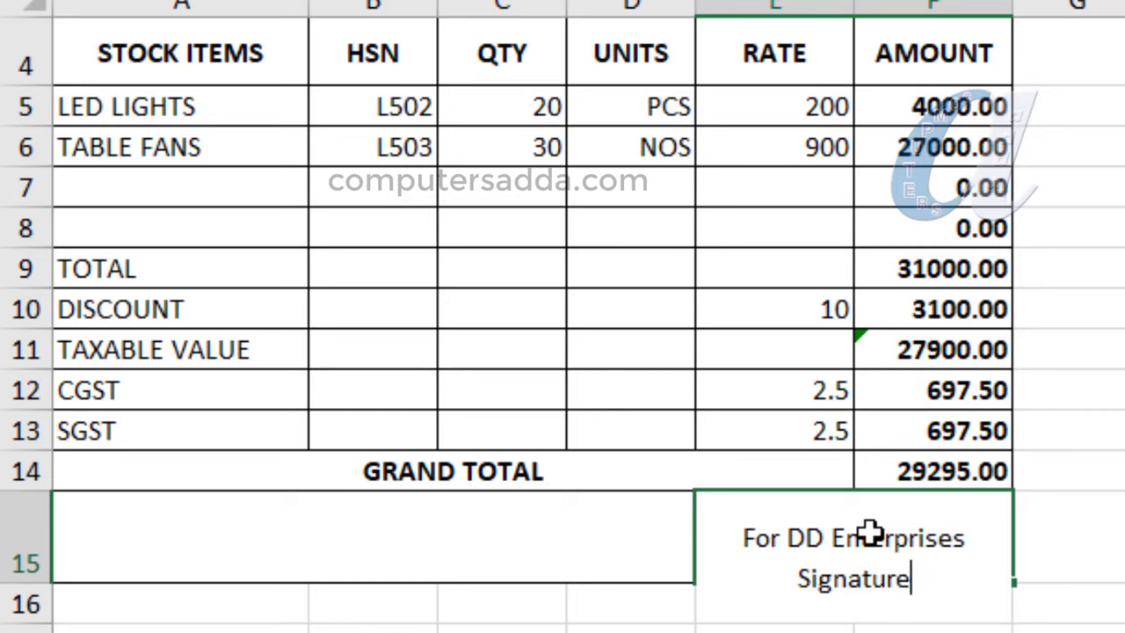
{"action": "key", "text": "Return"}
Add a blank line between 'For DD Enterprises' and 'Signature', then heighten row 15.
{"action": "left_click", "coordinate": [870, 530]}
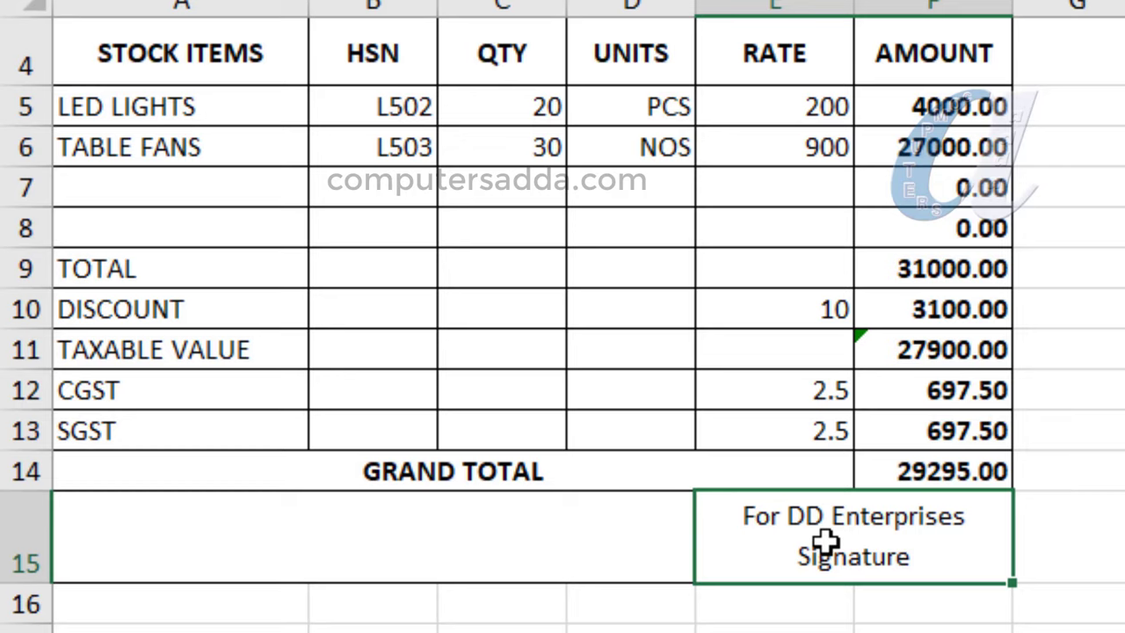
{"action": "double_click", "coordinate": [879, 530]}
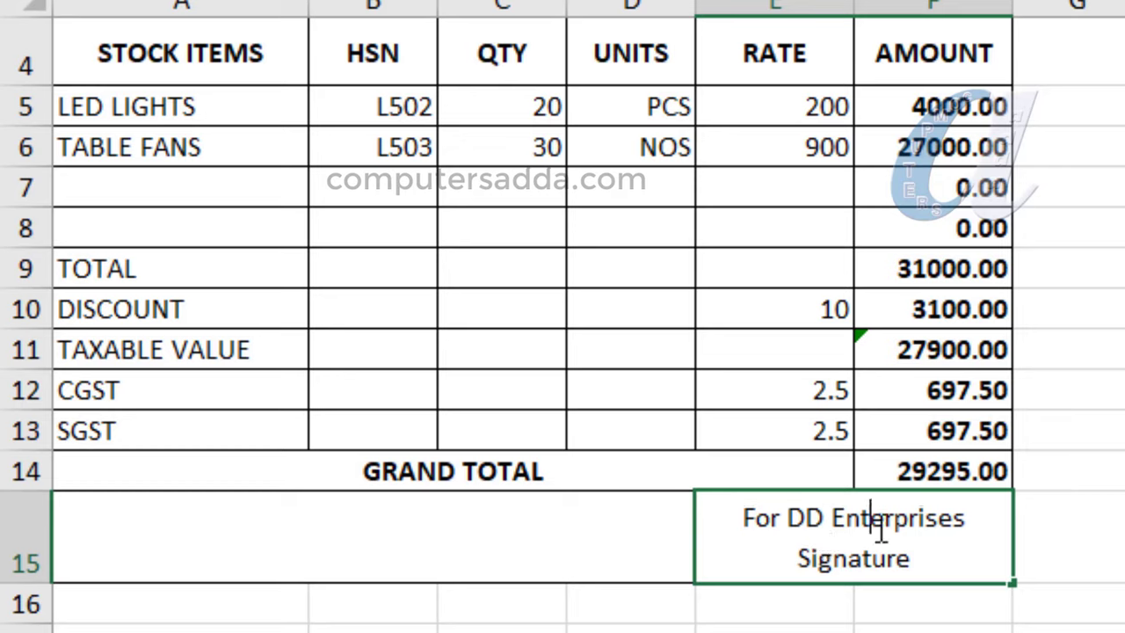
{"action": "left_click", "coordinate": [985, 517]}
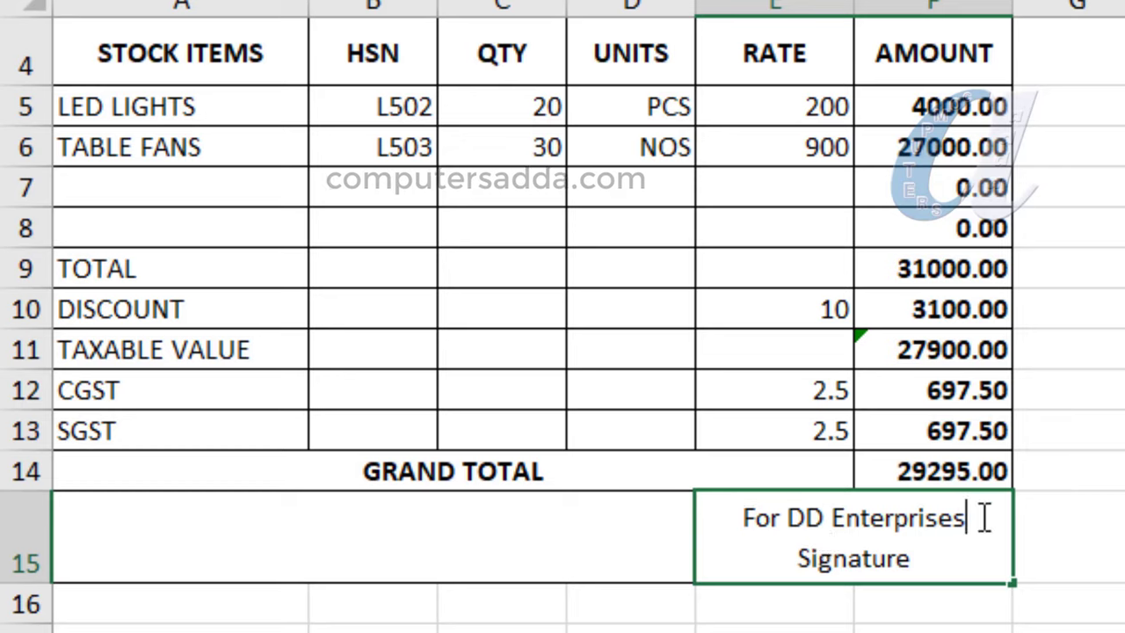
{"action": "key", "text": "alt+Return"}
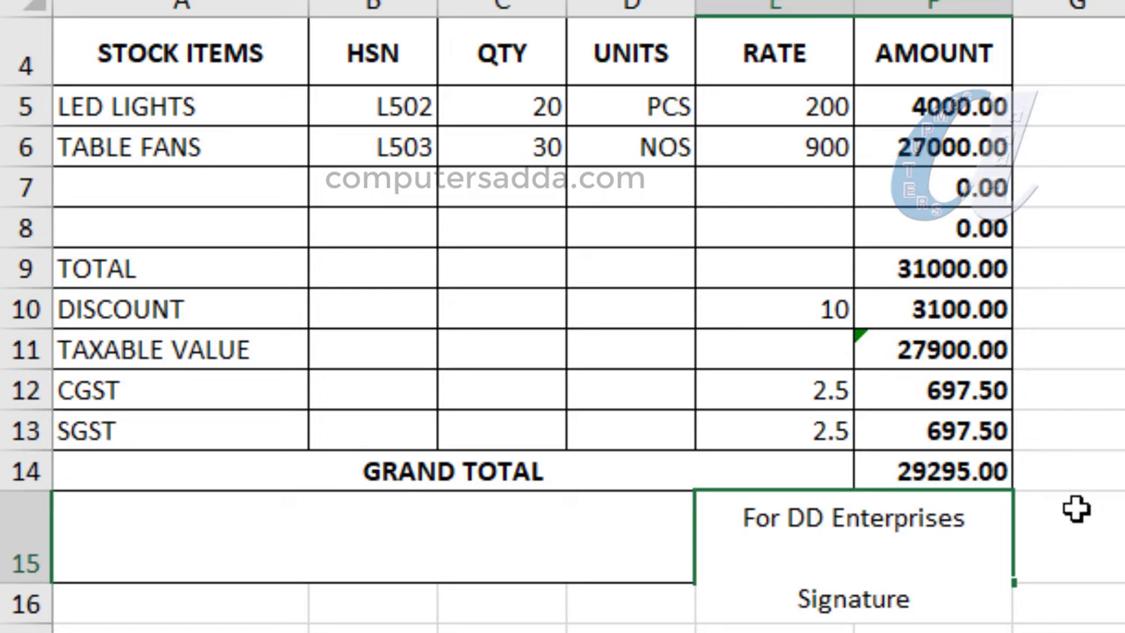
{"action": "left_click", "coordinate": [1084, 542]}
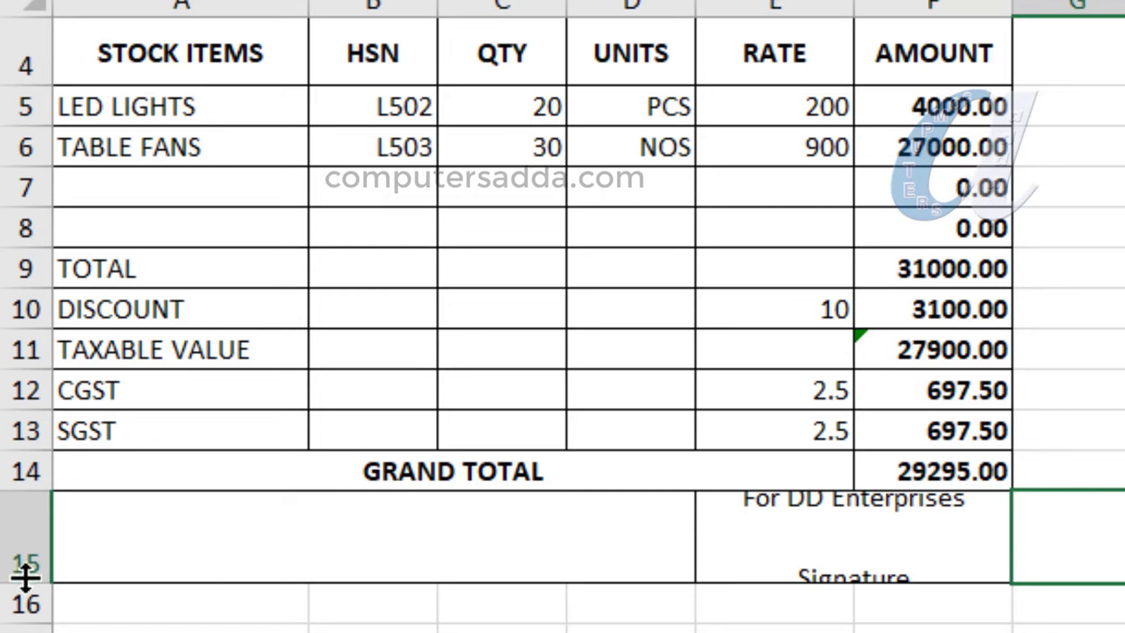
{"action": "left_click_drag", "start_coordinate": [26, 582], "coordinate": [26, 615]}
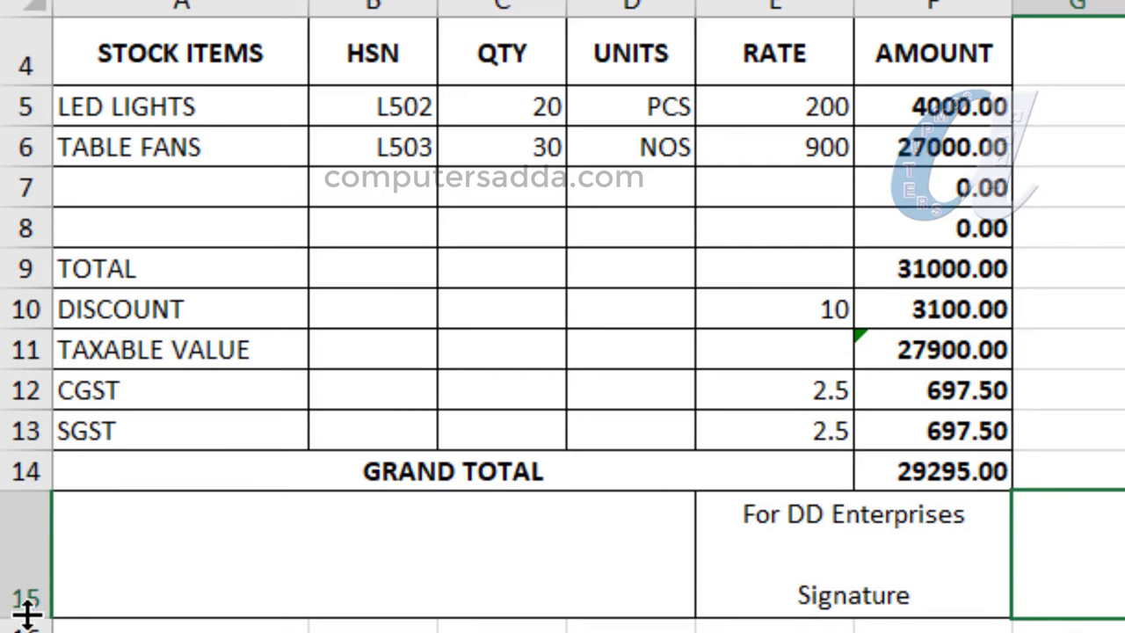
Remove all borders from the item and totals range A5:F13.
{"action": "left_click", "coordinate": [545, 603]}
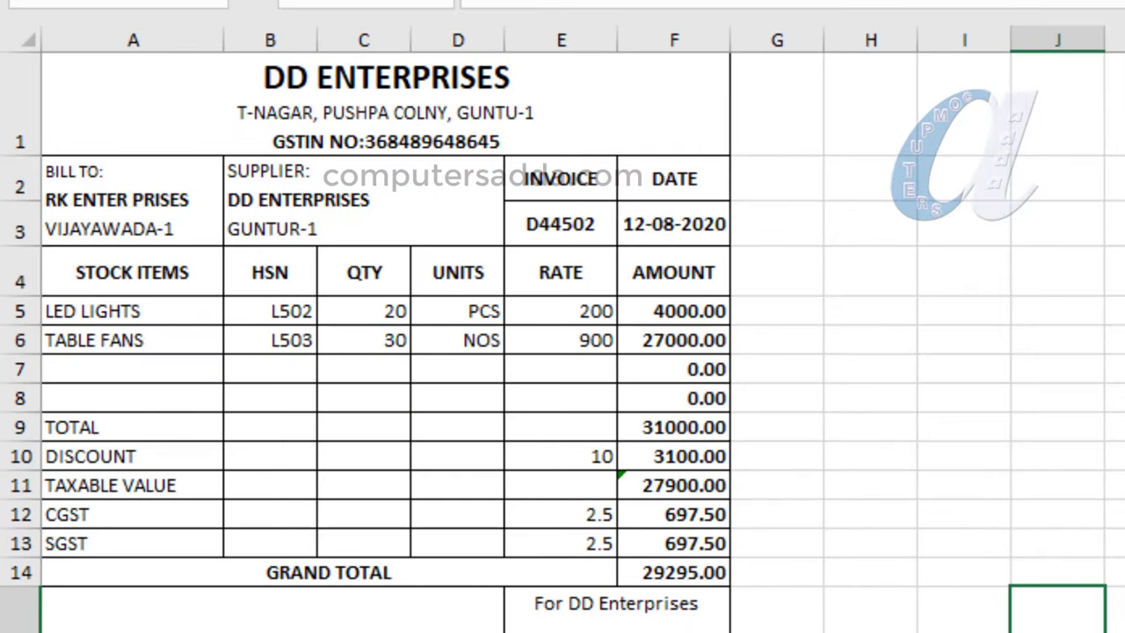
{"action": "left_click", "coordinate": [1114, 485]}
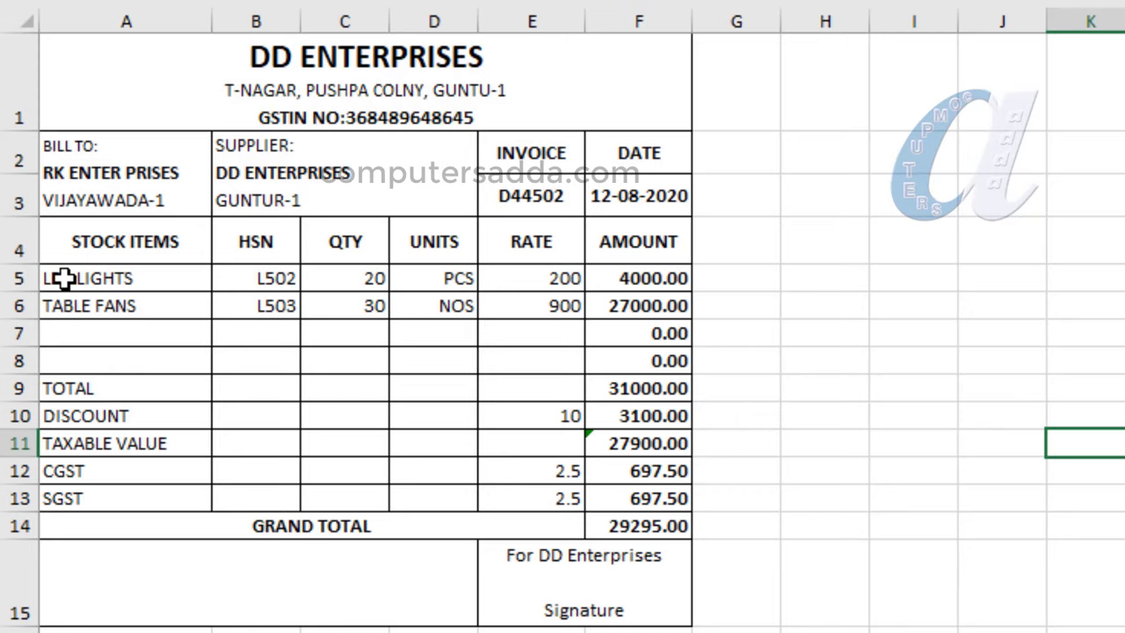
{"action": "mouse_move", "coordinate": [64, 278]}
{"action": "left_mouse_down"}
{"action": "mouse_move", "coordinate": [437, 494]}
{"action": "mouse_move", "coordinate": [633, 501]}
{"action": "left_mouse_up"}
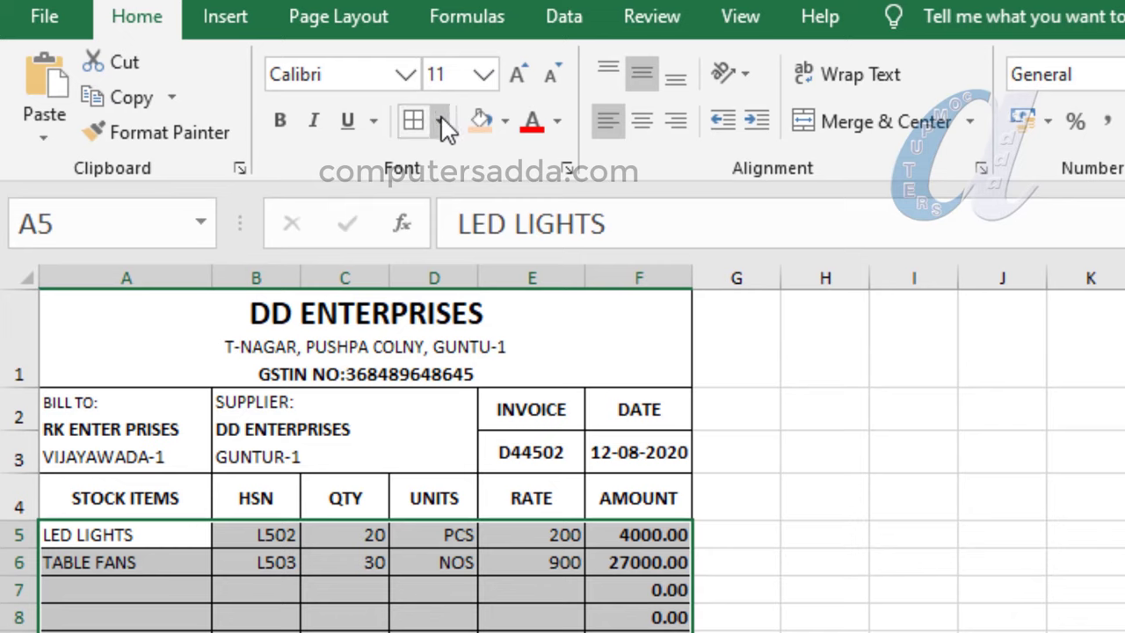
{"action": "left_click", "coordinate": [443, 122]}
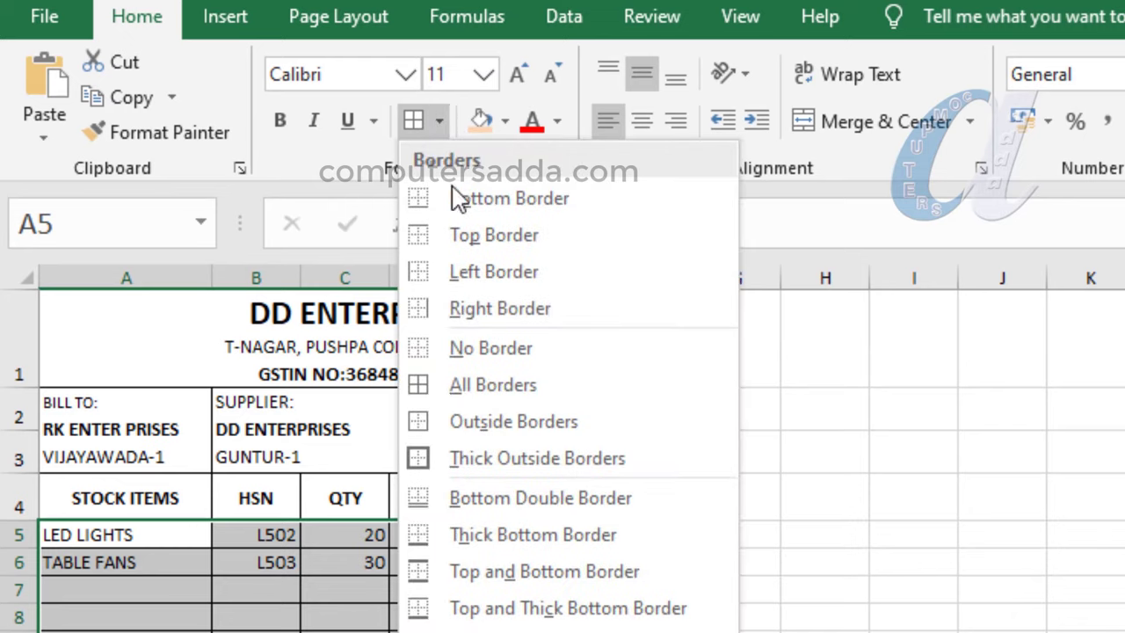
{"action": "left_click", "coordinate": [471, 347]}
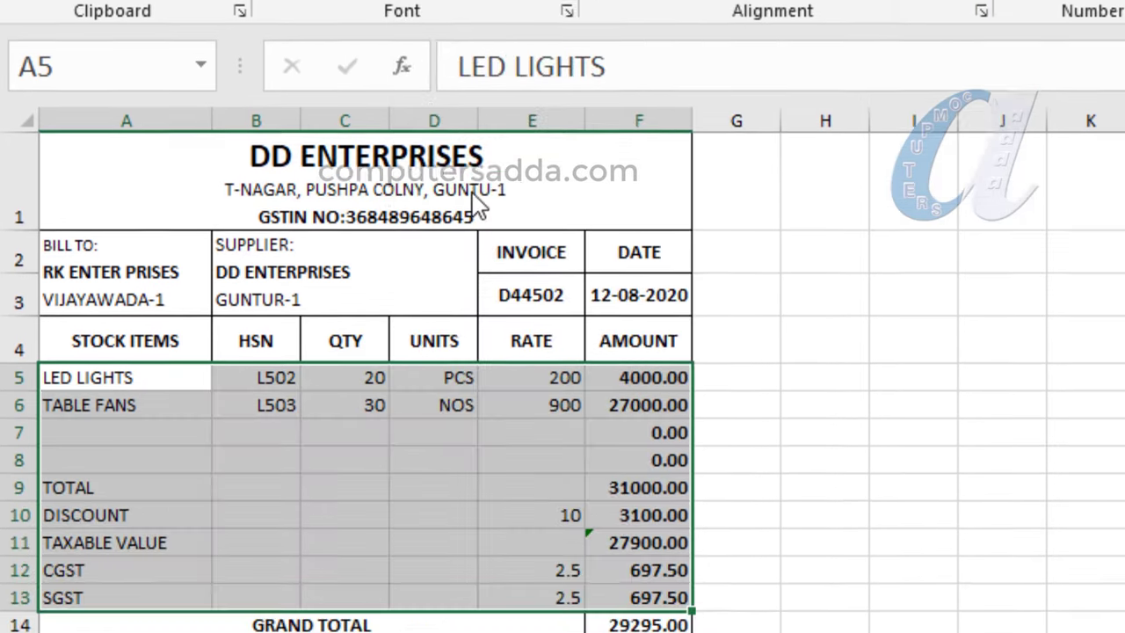
{"action": "left_click", "coordinate": [1042, 332]}
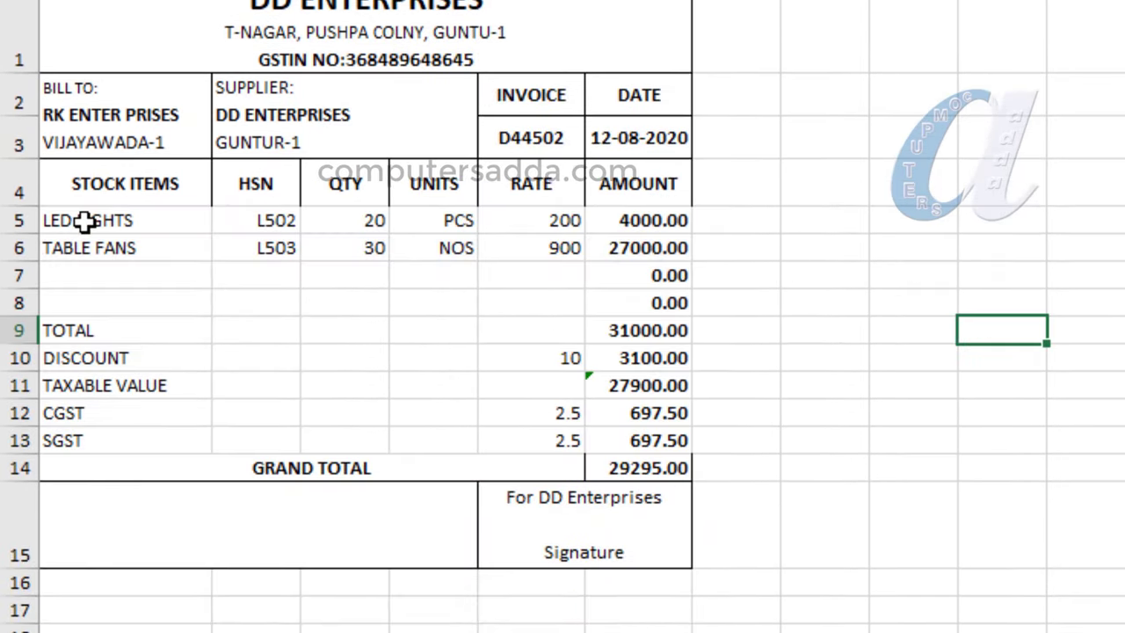
Apply an outside border around the A5:F13 range.
{"action": "mouse_move", "coordinate": [88, 221]}
{"action": "left_mouse_down"}
{"action": "mouse_move", "coordinate": [595, 391]}
{"action": "mouse_move", "coordinate": [616, 440]}
{"action": "left_mouse_up"}
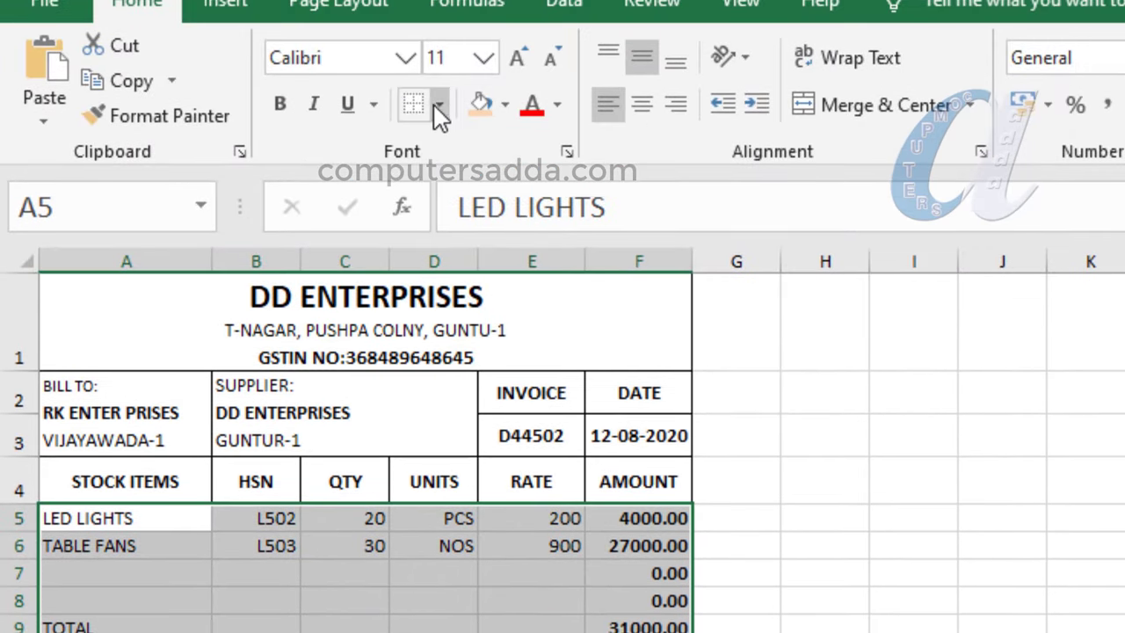
{"action": "left_click", "coordinate": [440, 106]}
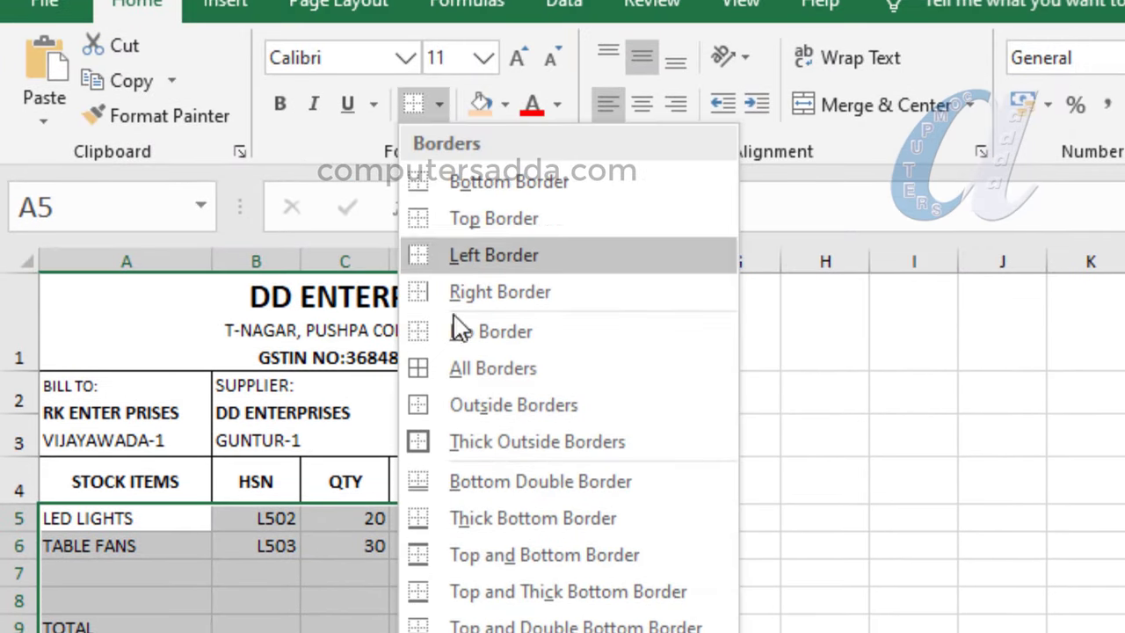
{"action": "left_click", "coordinate": [467, 403]}
{"action": "left_click", "coordinate": [999, 567]}
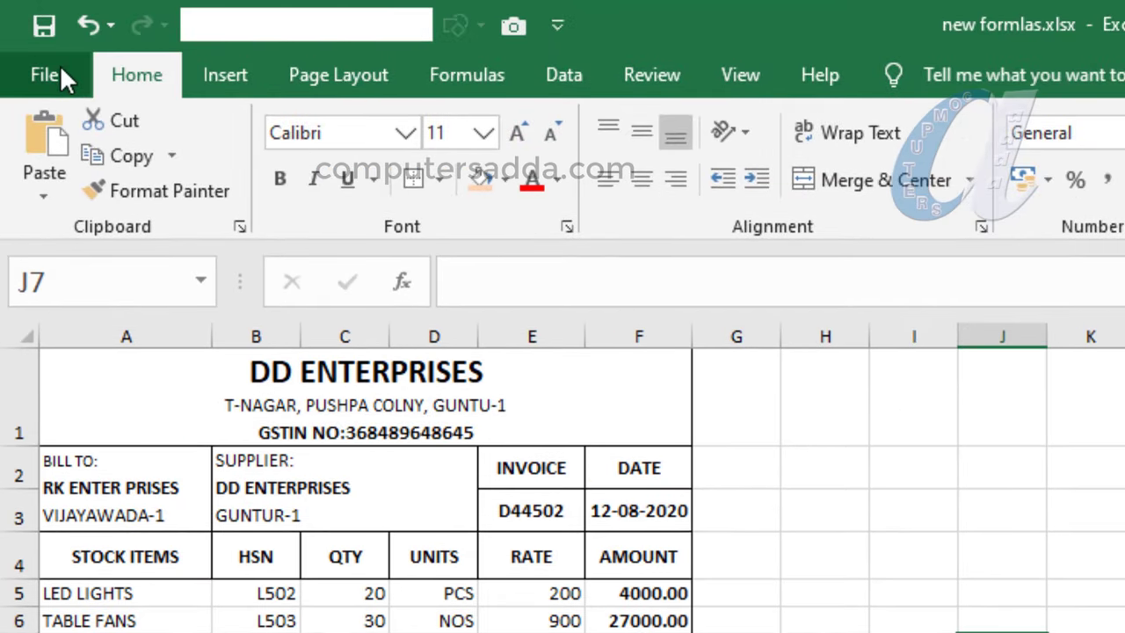
{"action": "left_click", "coordinate": [60, 68]}
{"action": "left_click", "coordinate": [102, 578]}
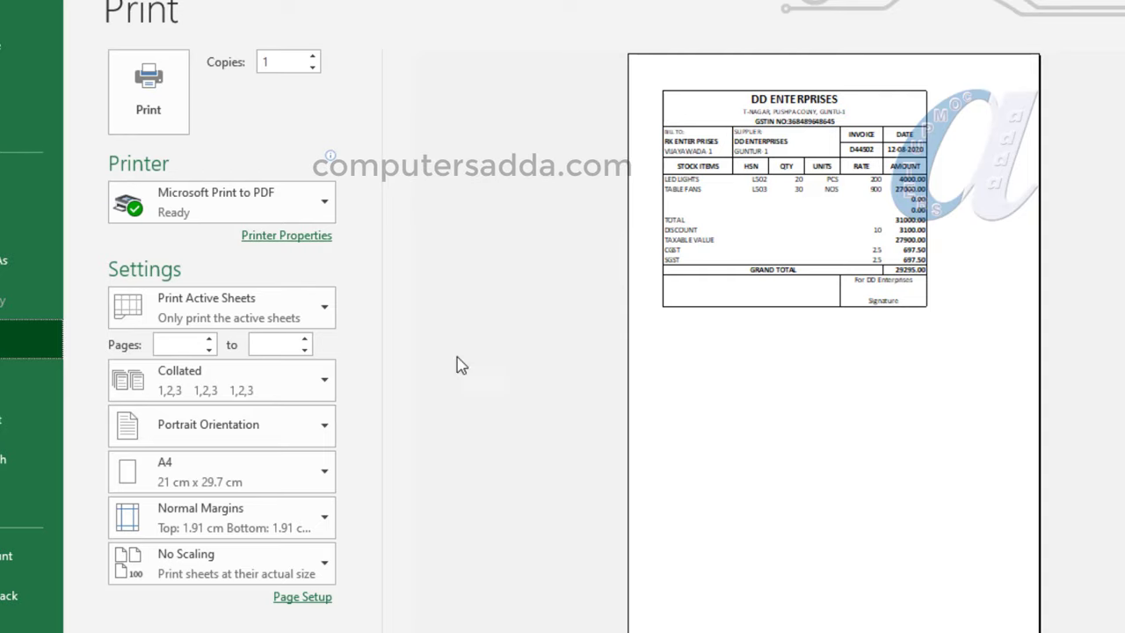
{"action": "left_click", "coordinate": [32, 44]}
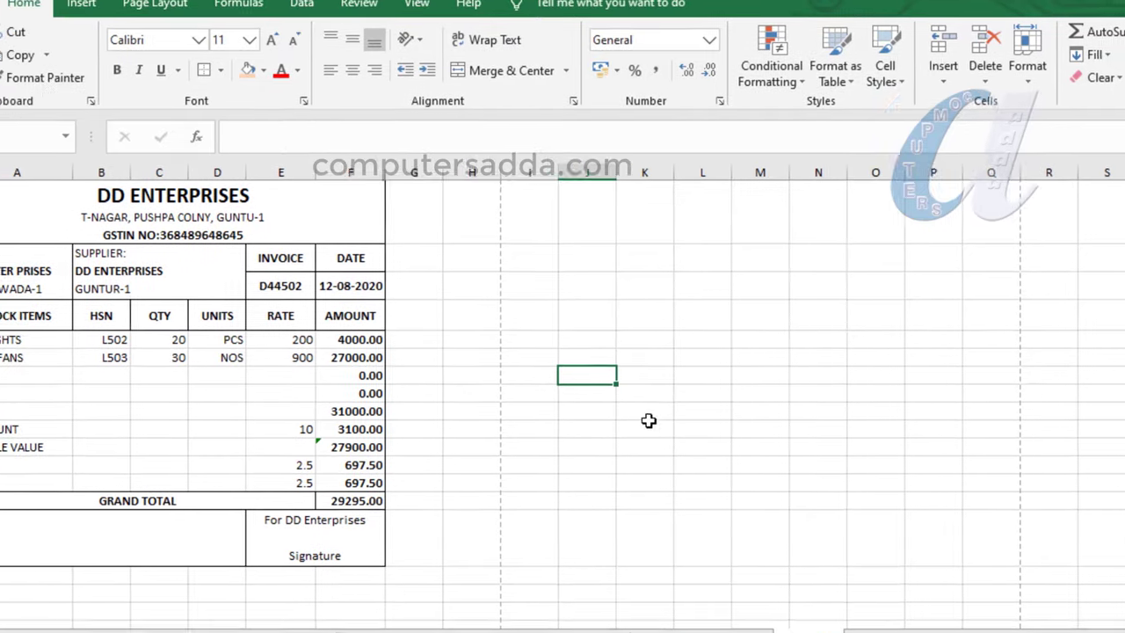
Widen columns F and A so RK ENTER PRISES and TAXABLE VALUE display in full.
{"action": "scroll", "coordinate": [648, 421], "scroll_direction": "down", "scroll_amount": 3}
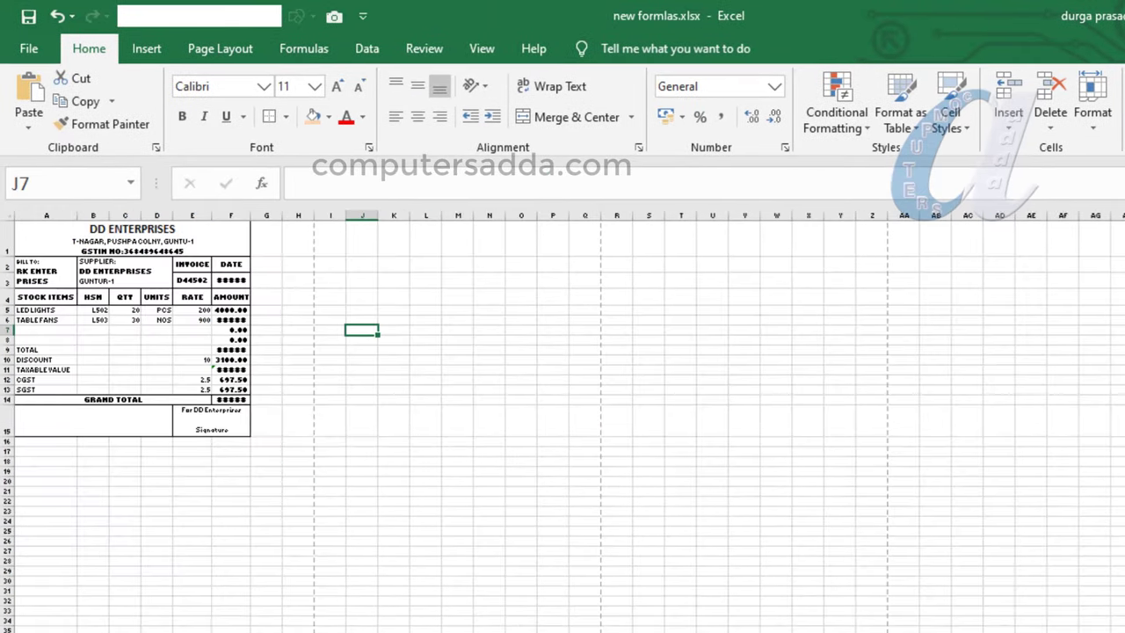
{"action": "scroll", "coordinate": [1048, 613], "scroll_direction": "down", "scroll_amount": 3}
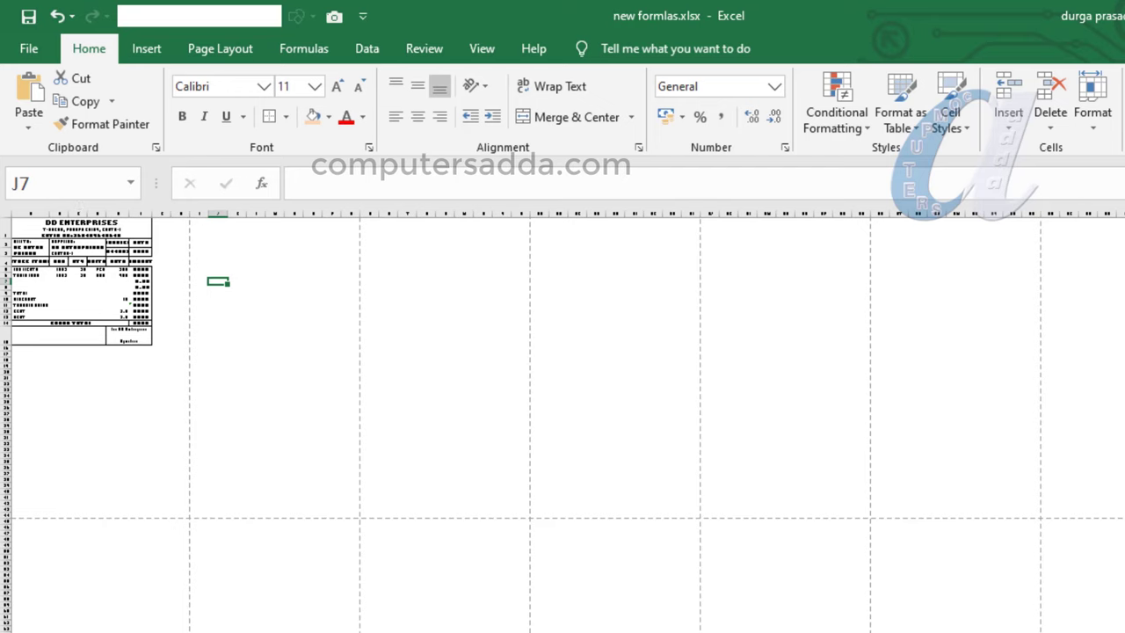
{"action": "scroll", "coordinate": [1049, 502], "scroll_direction": "up", "scroll_amount": 1}
{"action": "scroll", "coordinate": [1049, 502], "scroll_direction": "up", "scroll_amount": 4}
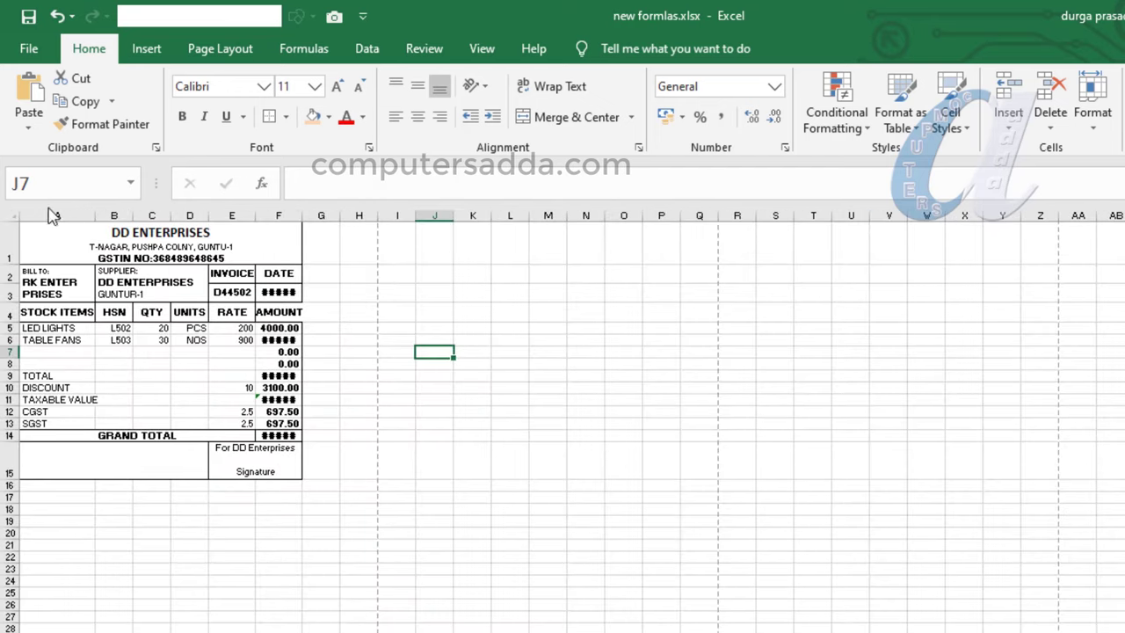
{"action": "left_click_drag", "start_coordinate": [54, 215], "coordinate": [274, 217]}
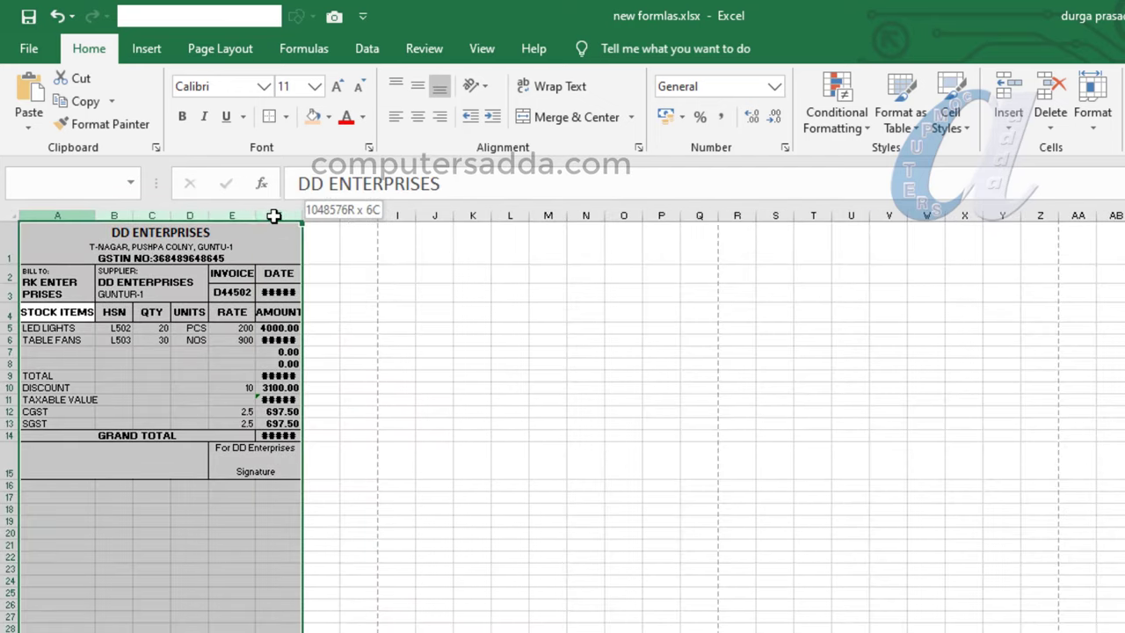
{"action": "left_click", "coordinate": [73, 215]}
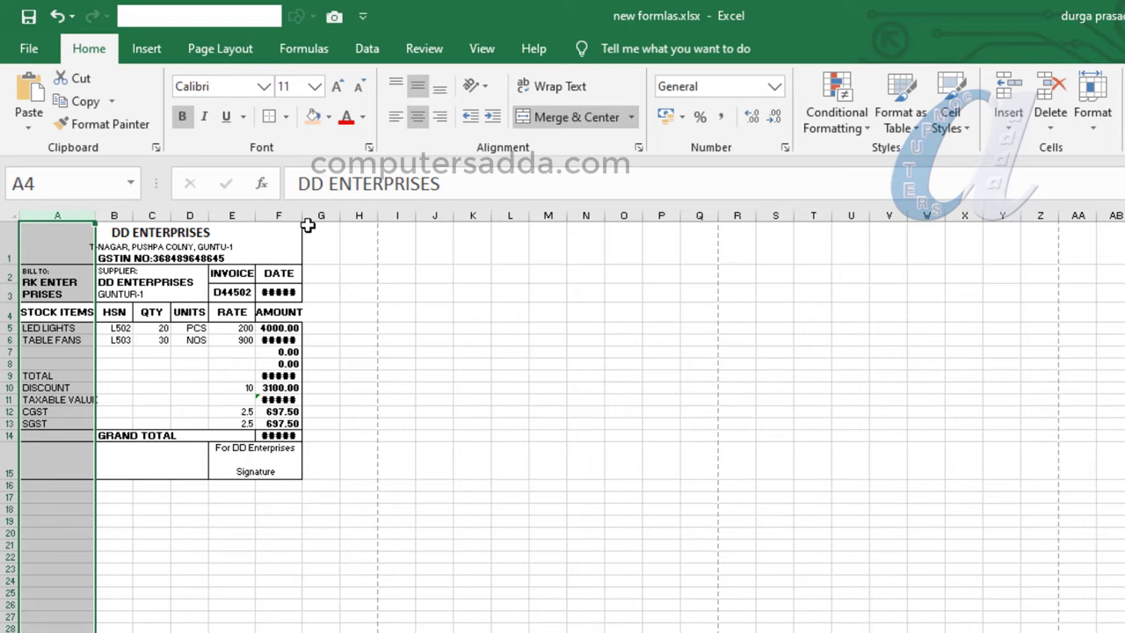
{"action": "mouse_move", "coordinate": [298, 215]}
{"action": "left_mouse_down"}
{"action": "mouse_move", "coordinate": [319, 215]}
{"action": "mouse_move", "coordinate": [271, 214]}
{"action": "left_mouse_up"}
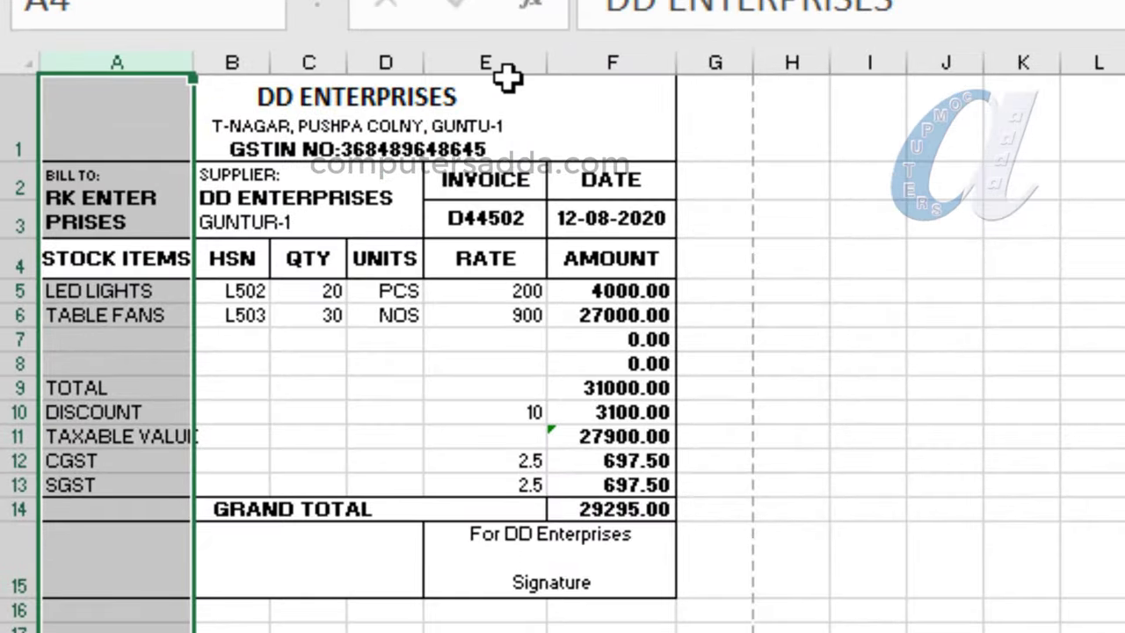
{"action": "left_click_drag", "start_coordinate": [195, 63], "coordinate": [255, 63]}
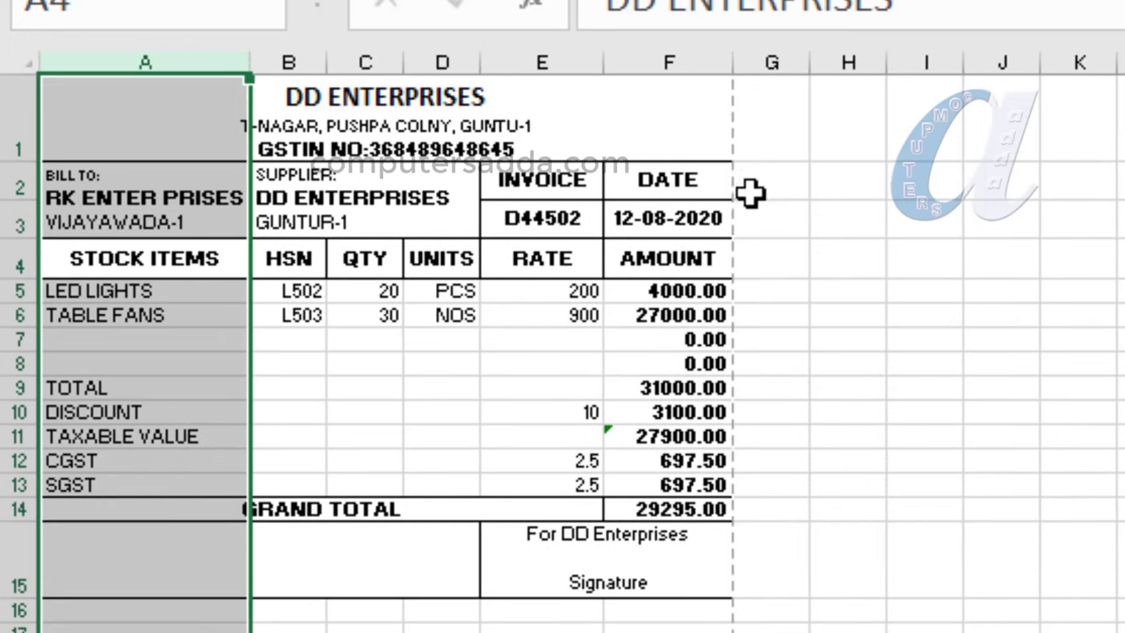
{"action": "left_click", "coordinate": [808, 195]}
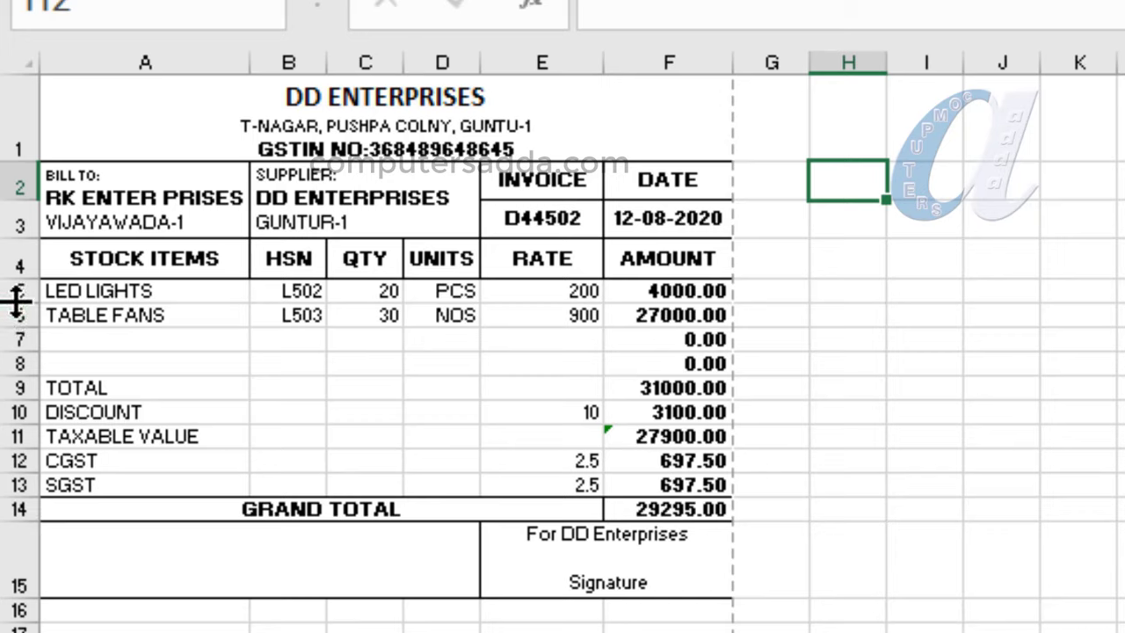
{"action": "left_click_drag", "start_coordinate": [9, 291], "coordinate": [11, 494]}
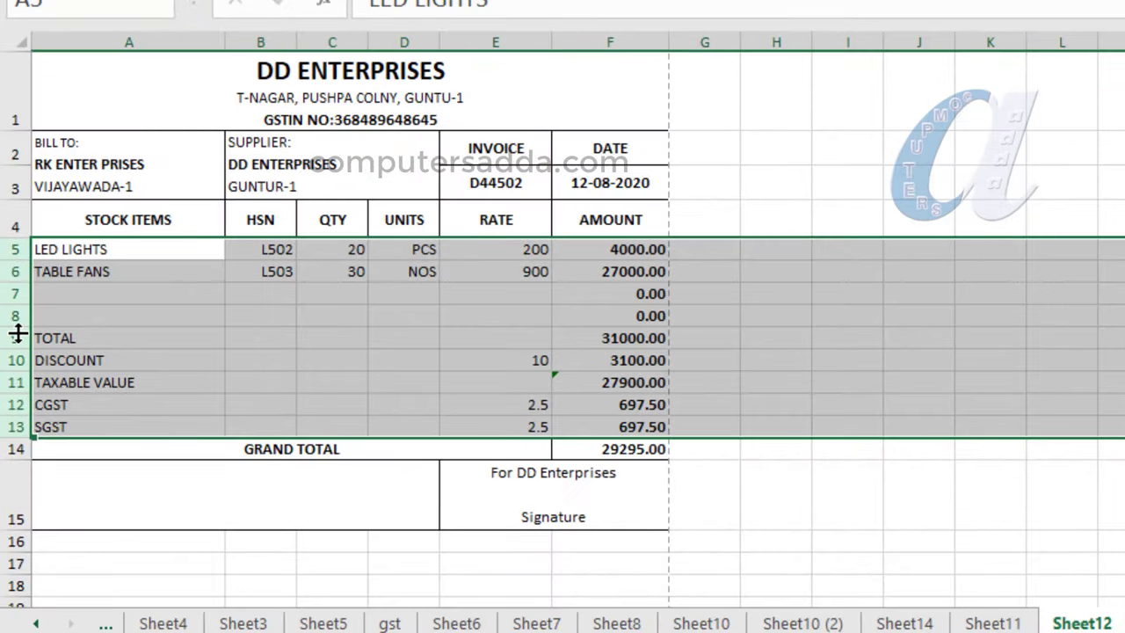
Set rows 5–13 to height 18 and make the GRAND TOTAL row 14 taller.
{"action": "left_click_drag", "start_coordinate": [18, 332], "coordinate": [18, 338]}
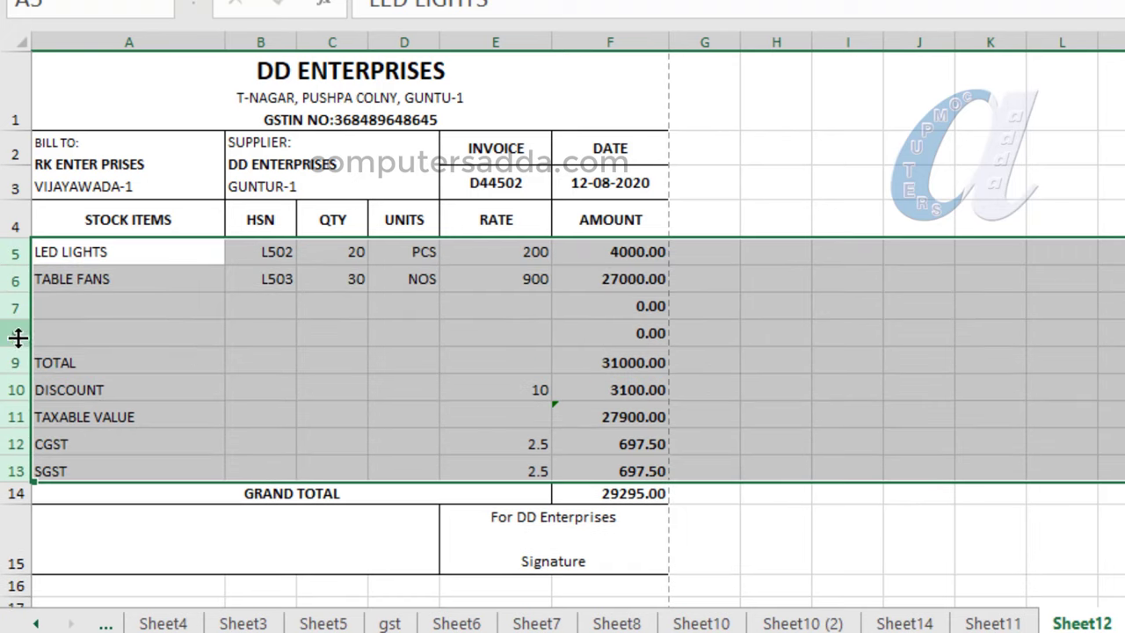
{"action": "scroll", "coordinate": [18, 334], "scroll_direction": "down", "scroll_amount": 2}
{"action": "scroll", "coordinate": [10, 331], "scroll_direction": "down", "scroll_amount": 3}
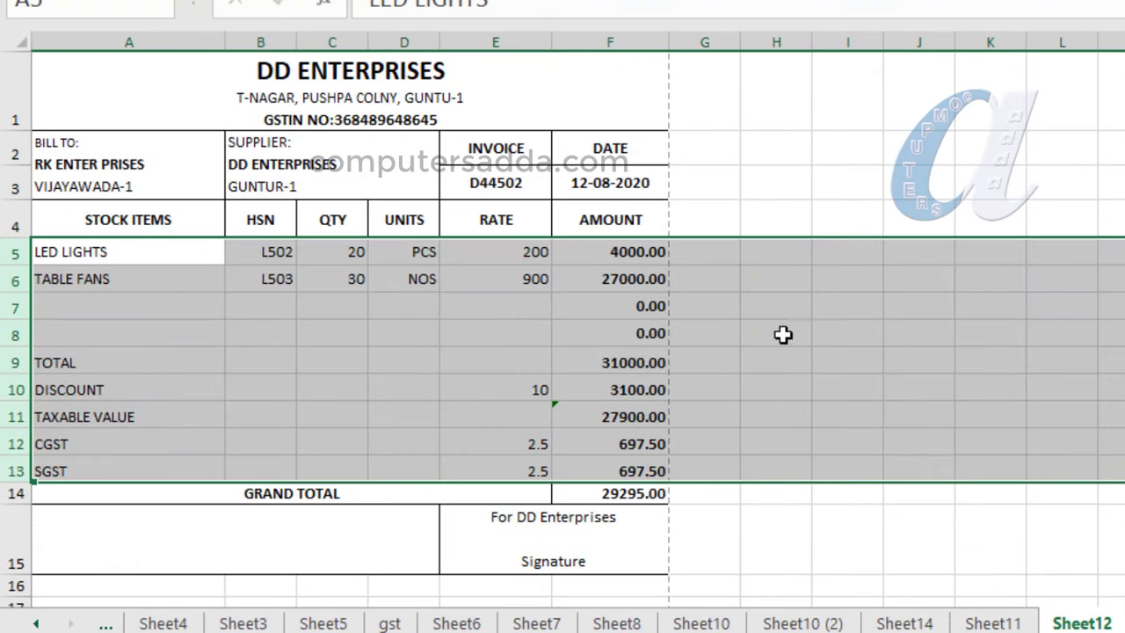
{"action": "left_click", "coordinate": [937, 327]}
{"action": "left_click_drag", "start_coordinate": [14, 503], "coordinate": [13, 511]}
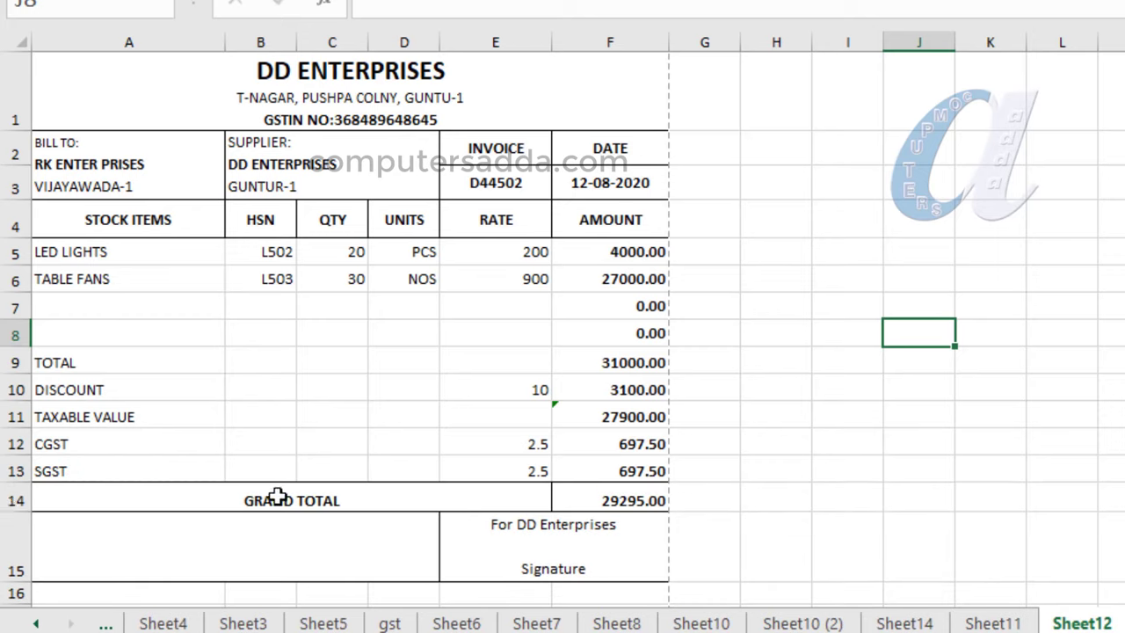
{"action": "left_click_drag", "start_coordinate": [277, 498], "coordinate": [580, 500]}
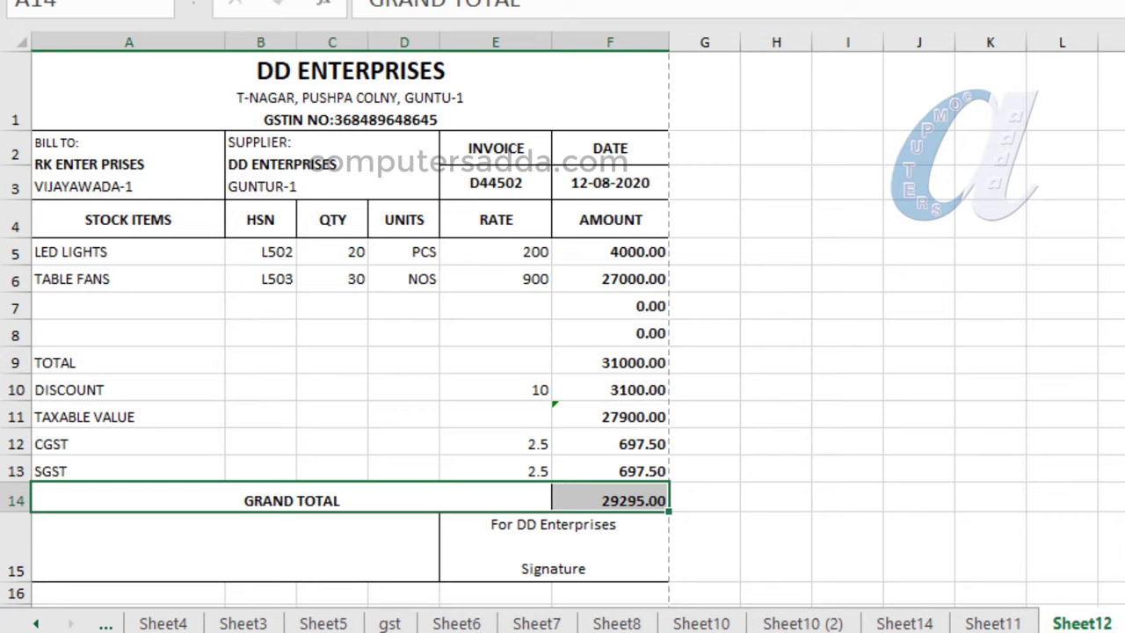
{"action": "left_click", "coordinate": [891, 395]}
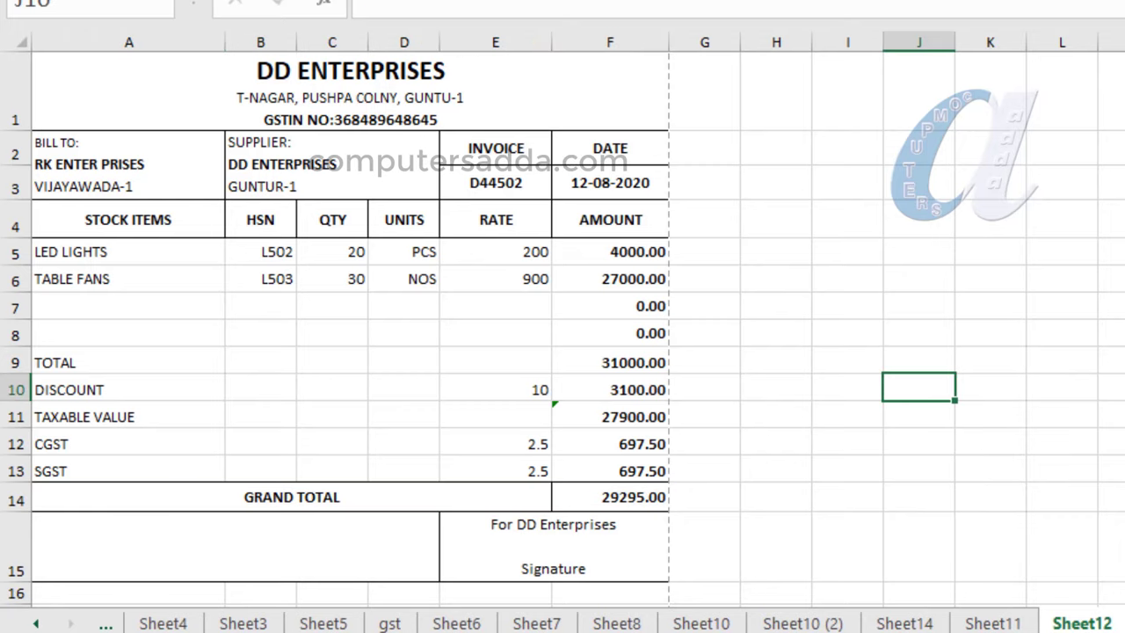
{"action": "left_click", "coordinate": [68, 23]}
{"action": "left_click", "coordinate": [64, 277]}
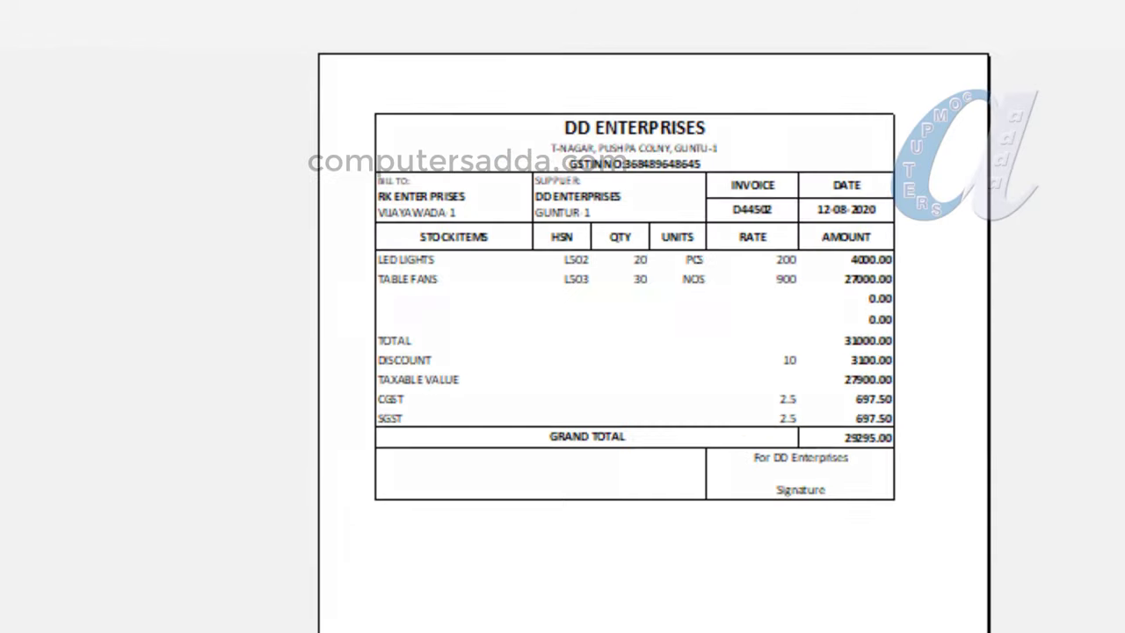
{"action": "key", "text": "Escape"}
Fill A1:F15 with a light orange theme colour.
{"action": "left_click", "coordinate": [95, 232]}
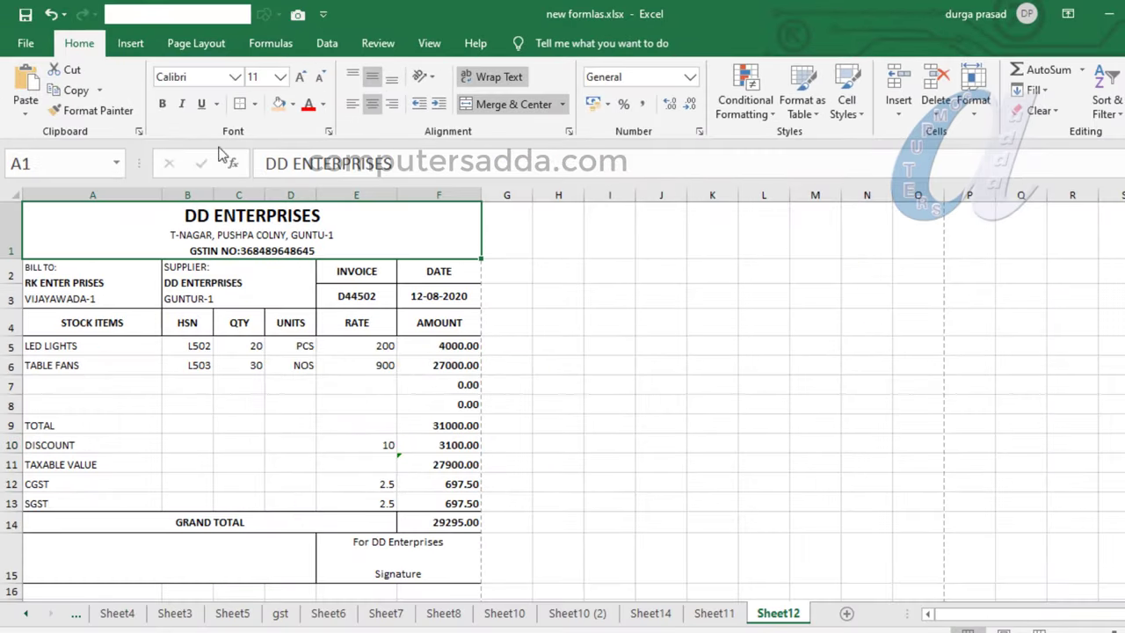
{"action": "left_click", "coordinate": [294, 104]}
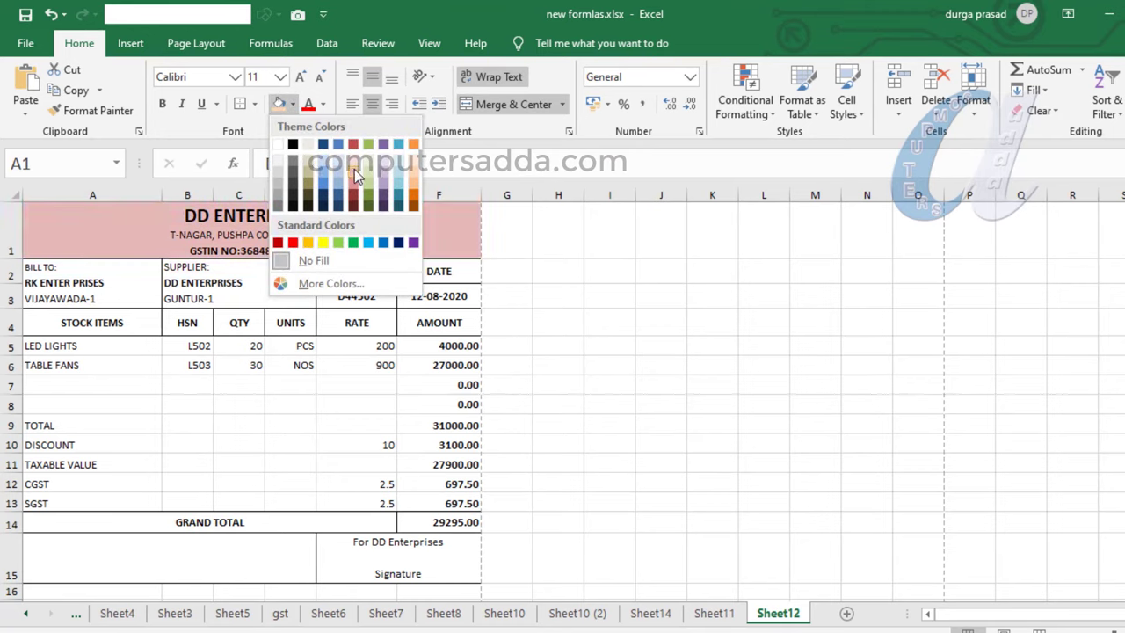
{"action": "left_click", "coordinate": [354, 169]}
{"action": "left_click", "coordinate": [970, 403]}
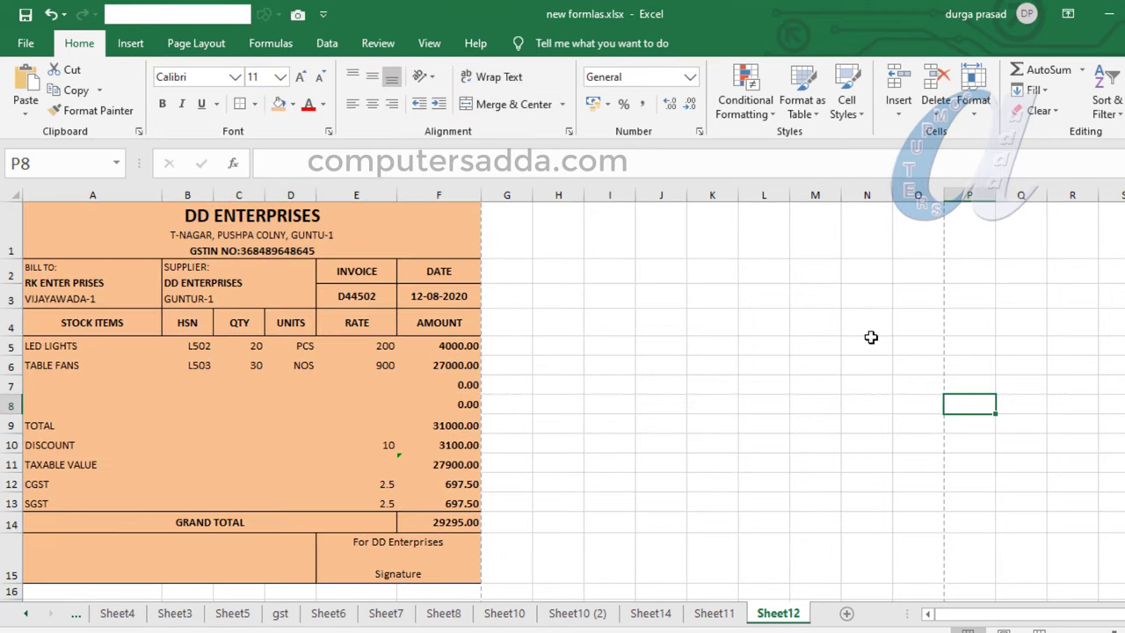